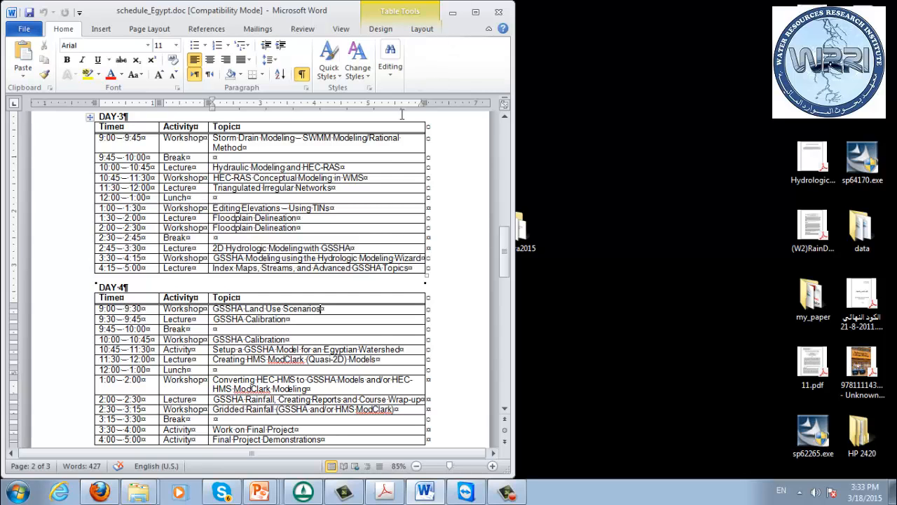
- Check the Day 4 schedule, switch to WMS and review the Wetland, DetBasin and demo models in the project tree
scroll(390, 227, down, 5)
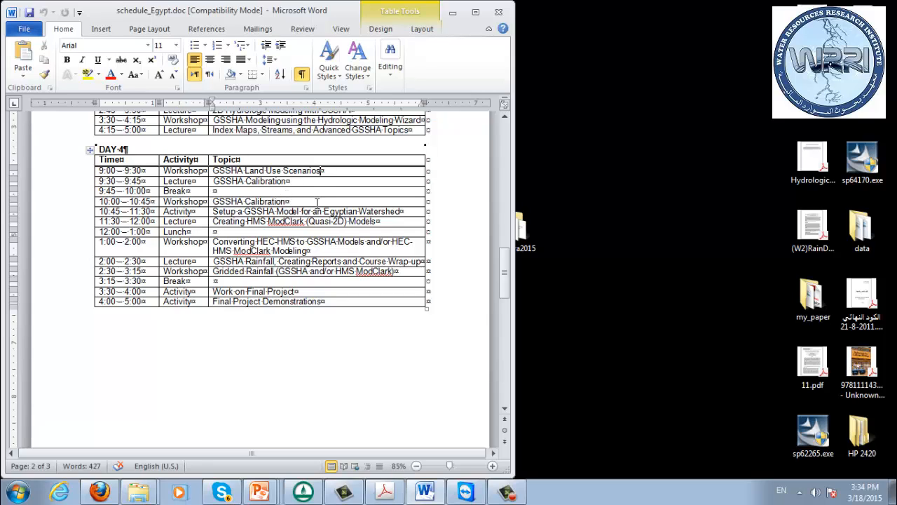
click(301, 181)
click(303, 491)
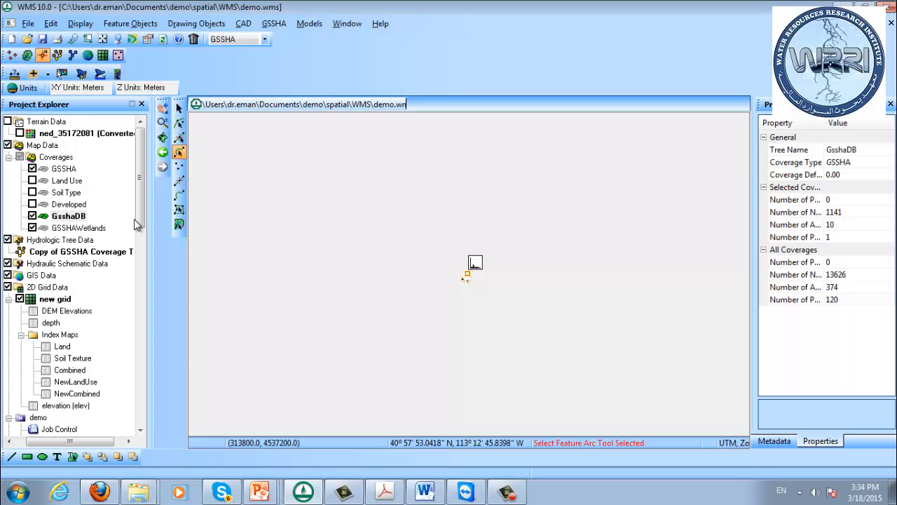
drag(141, 212, 168, 375)
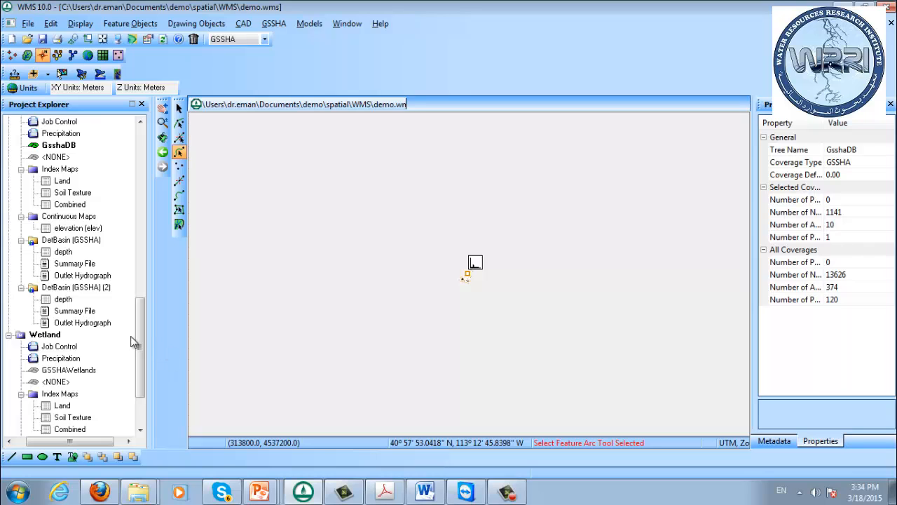
drag(141, 342, 139, 350)
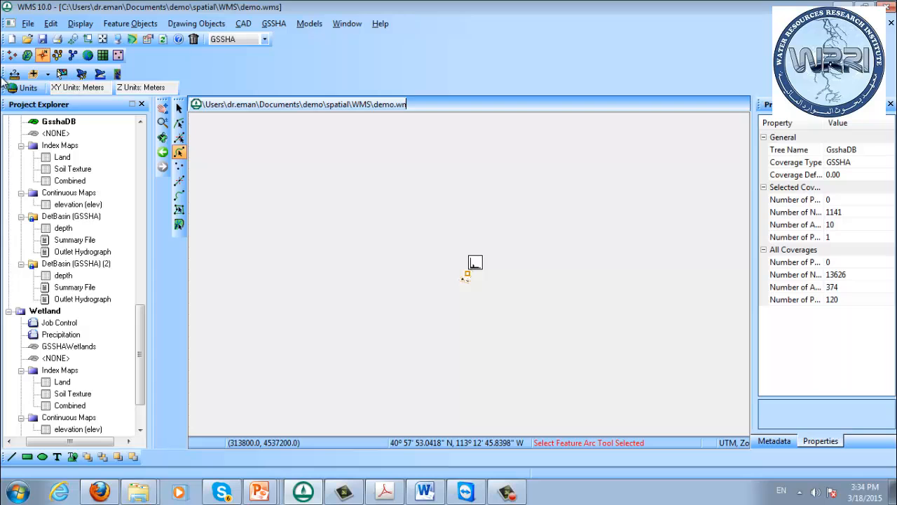
click(103, 40)
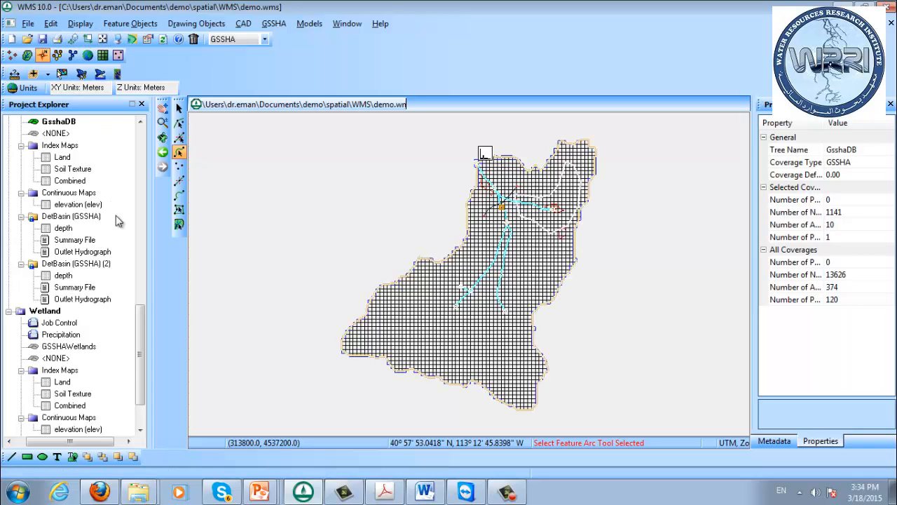
click(44, 312)
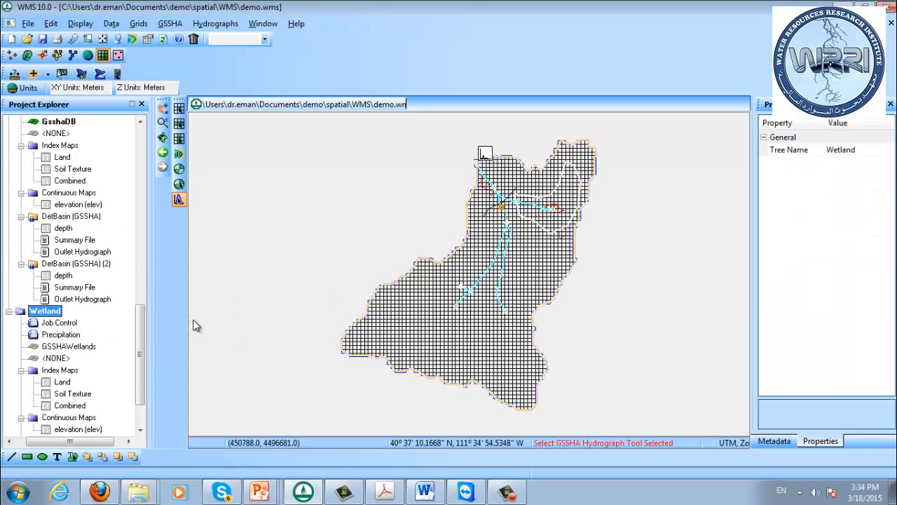
drag(145, 318, 150, 263)
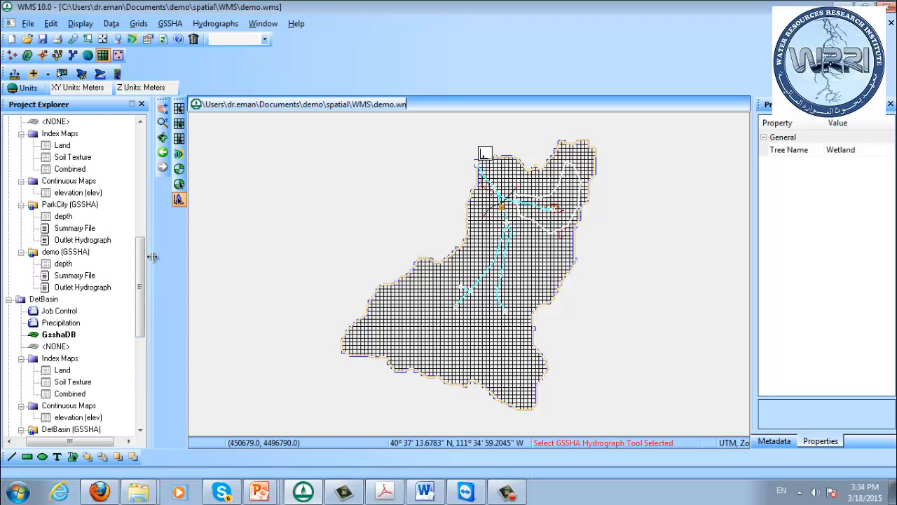
click(45, 300)
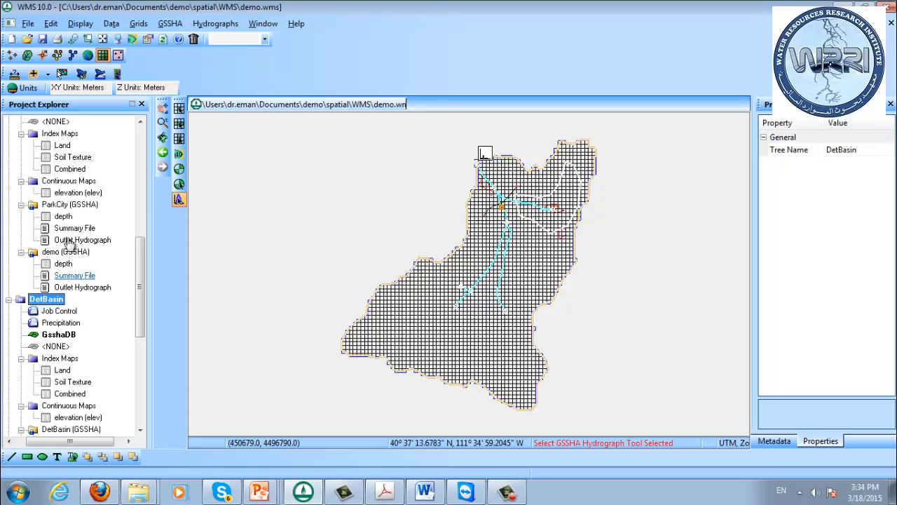
drag(140, 257, 139, 174)
click(39, 192)
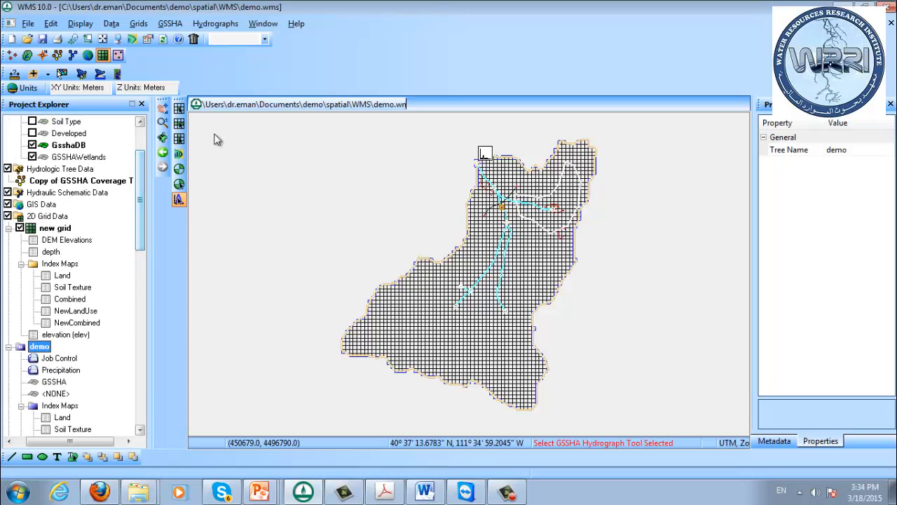
- Close the open WMS demo project and start a fresh session of WMS 10.0 64-bit
click(888, 5)
click(500, 274)
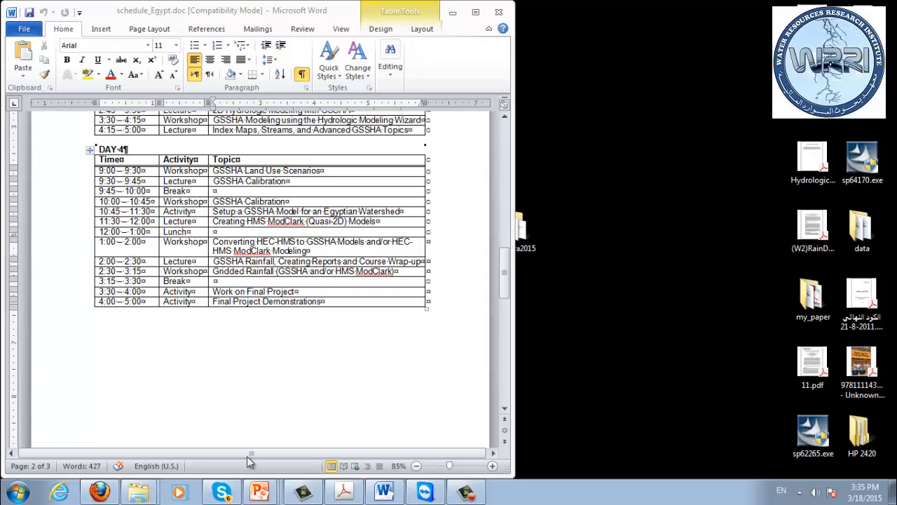
click(18, 493)
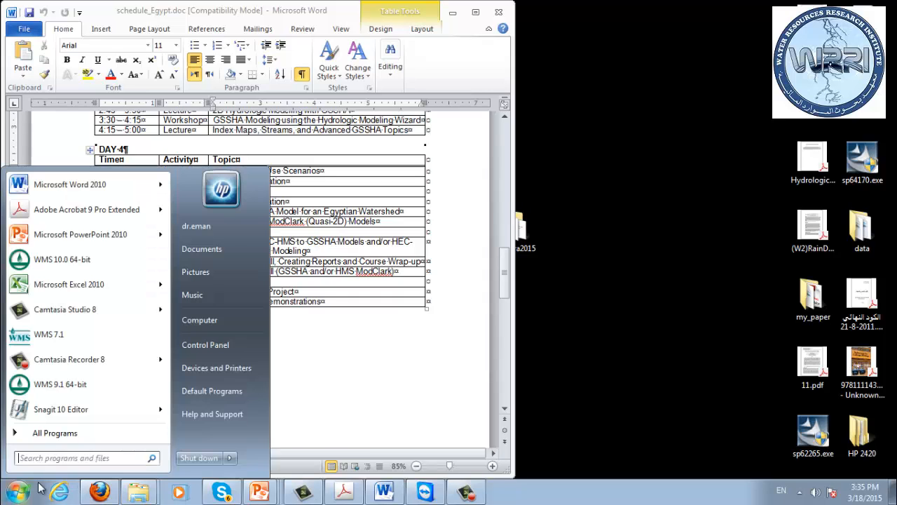
click(99, 260)
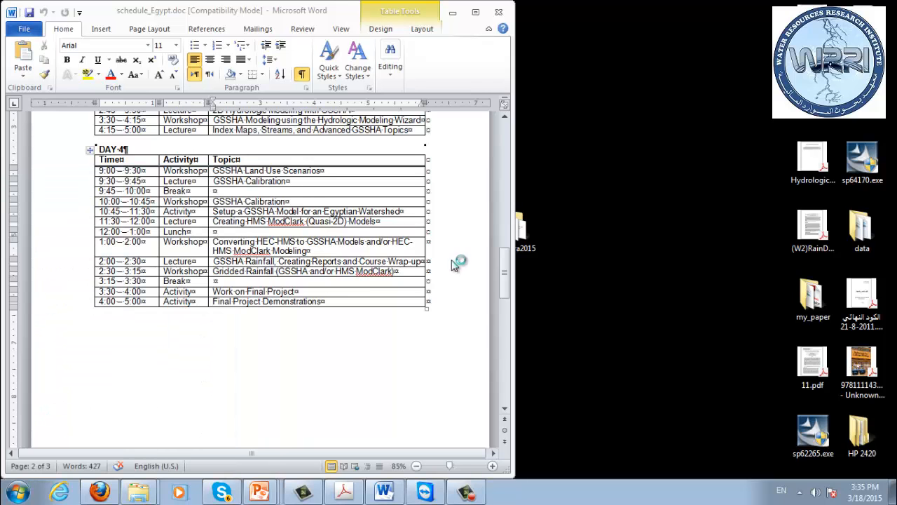
- Bring up the Presentations folder and open WorkshopFiles on Removable Disk (G:) in a second window beside it
mouse_move(142, 497)
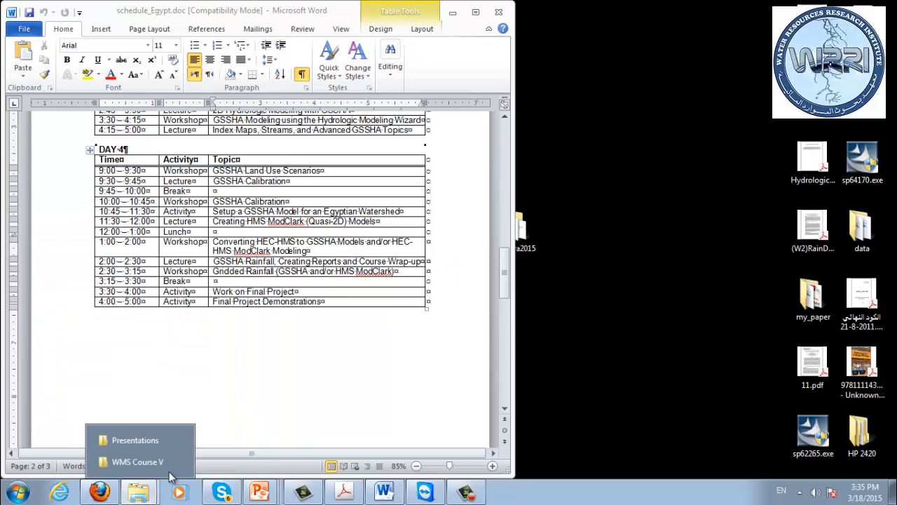
click(148, 442)
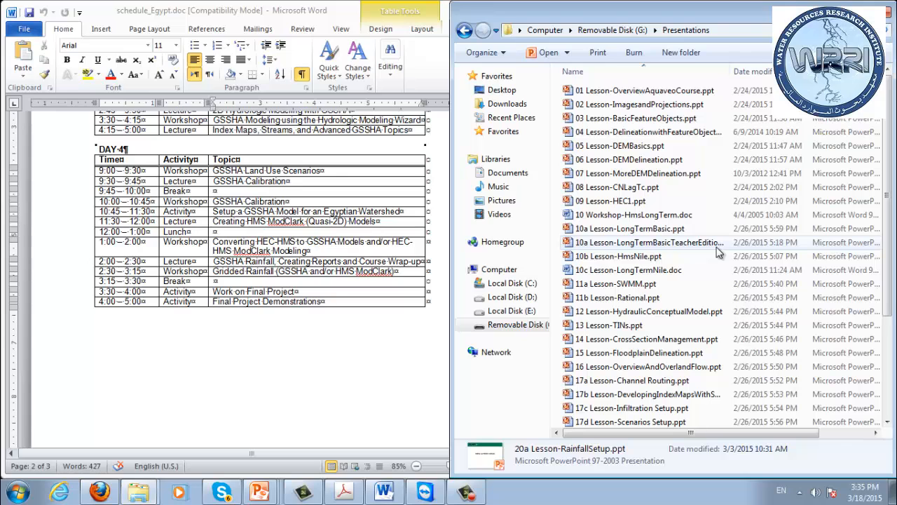
key(super+e)
key(super+Left)
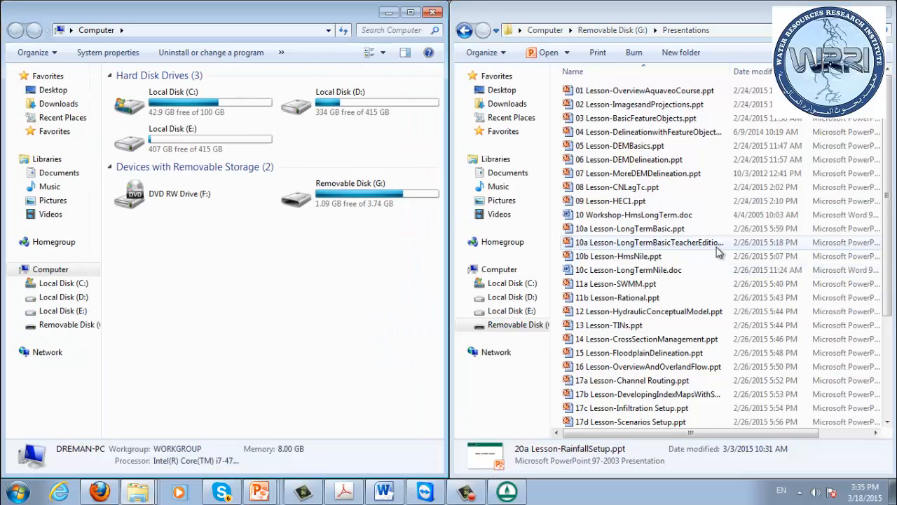
click(352, 202)
double_click(352, 203)
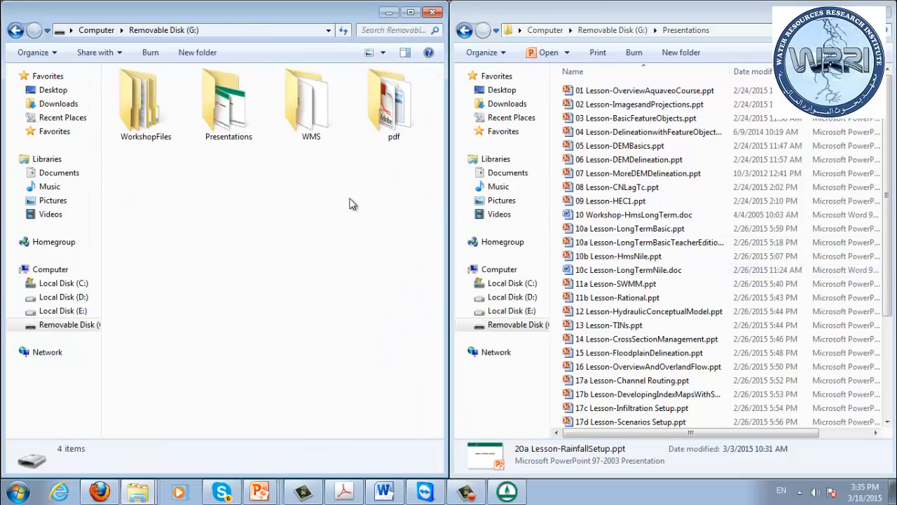
double_click(144, 105)
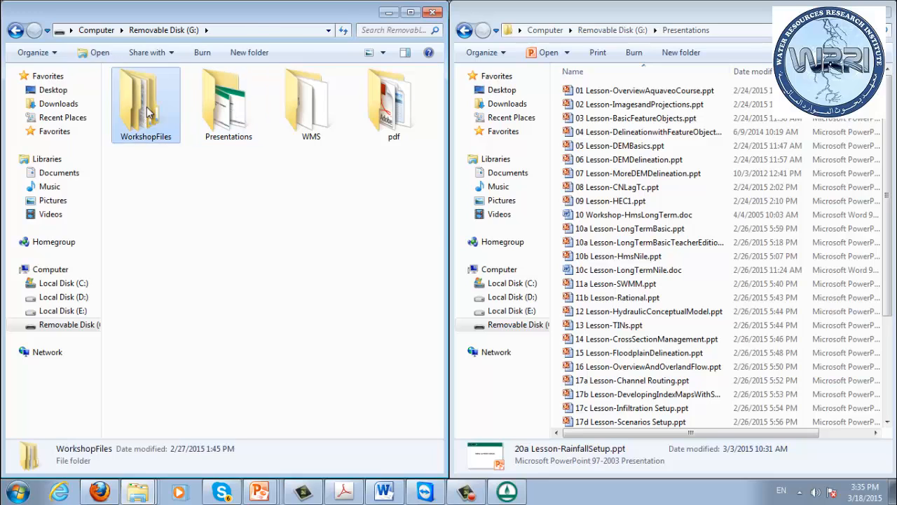
- Copy Calibration.zip from WorkshopFiles into the demo folder of the Documents library
click(151, 160)
click(167, 119)
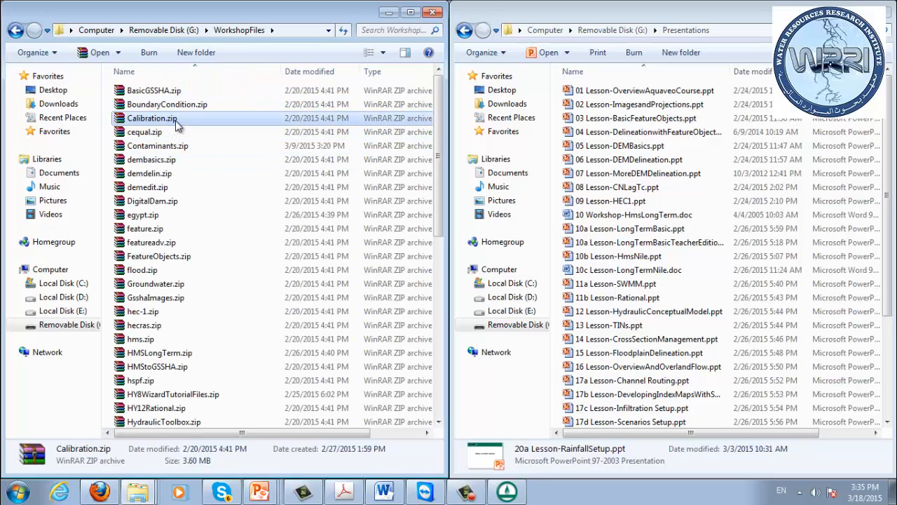
click(59, 172)
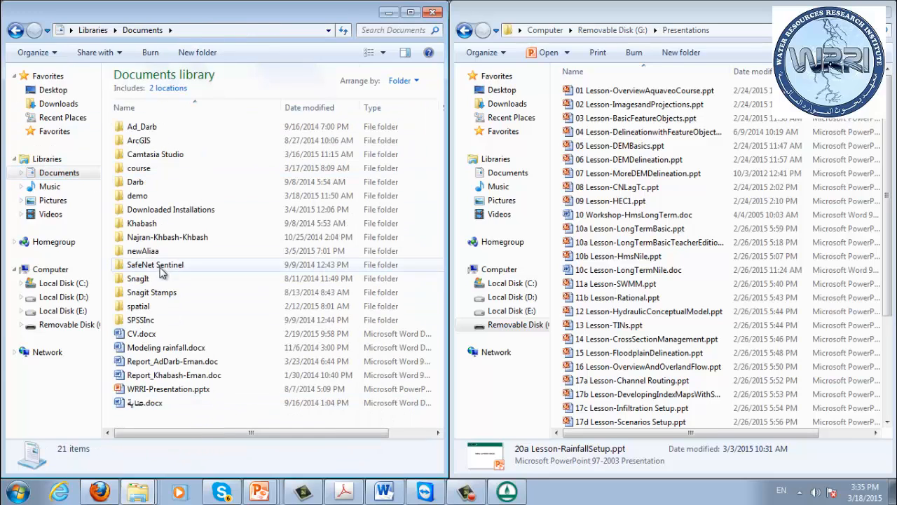
double_click(165, 196)
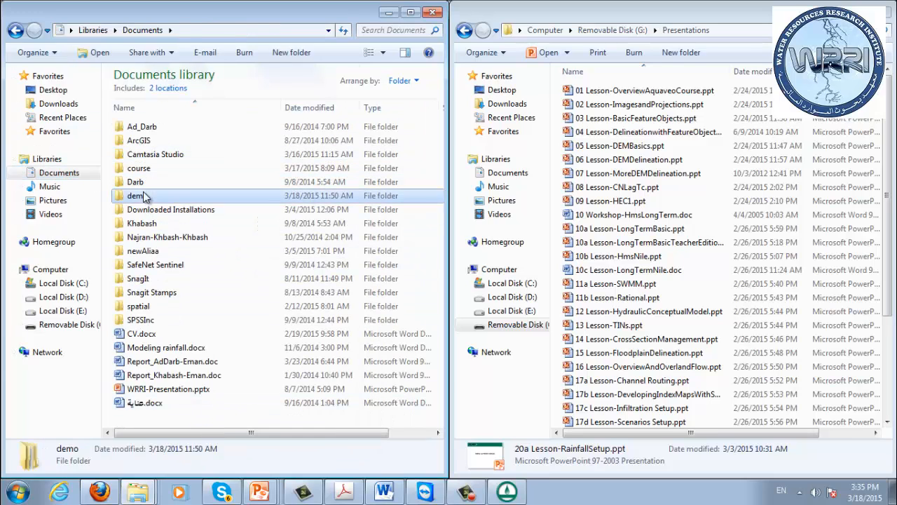
key(ctrl+v)
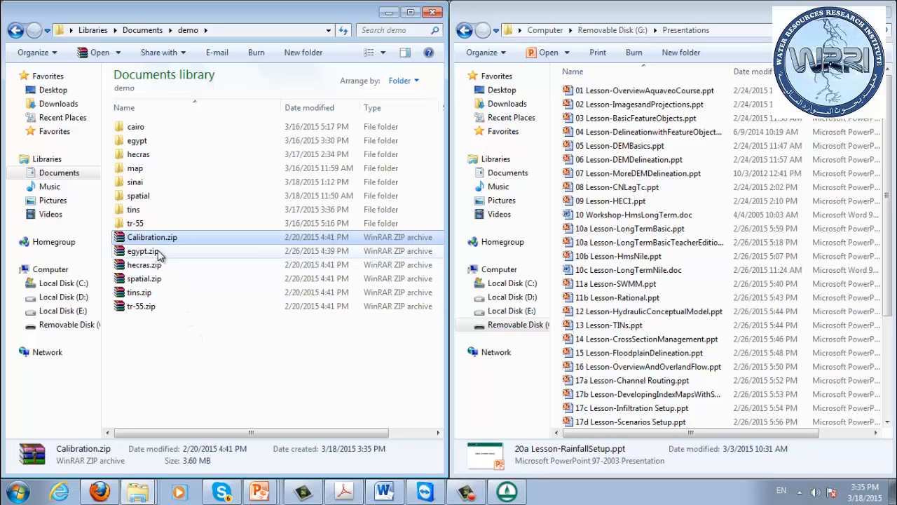
- Extract the Calibration folder from Calibration.zip into the demo folder and close the archive
right_click(159, 239)
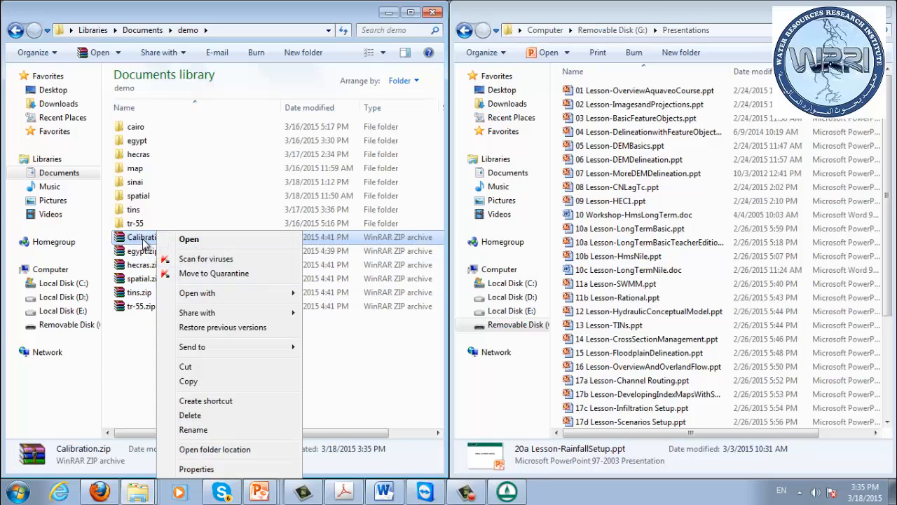
click(161, 239)
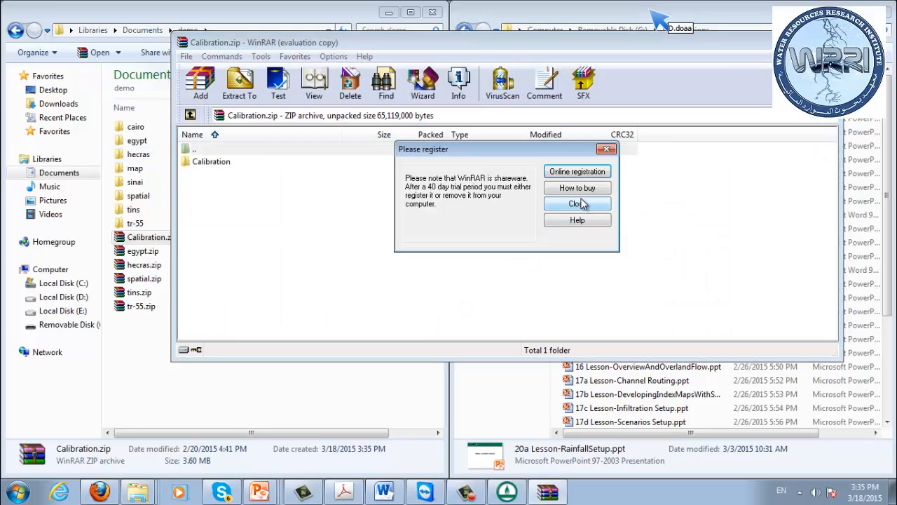
click(583, 201)
drag(232, 164, 140, 361)
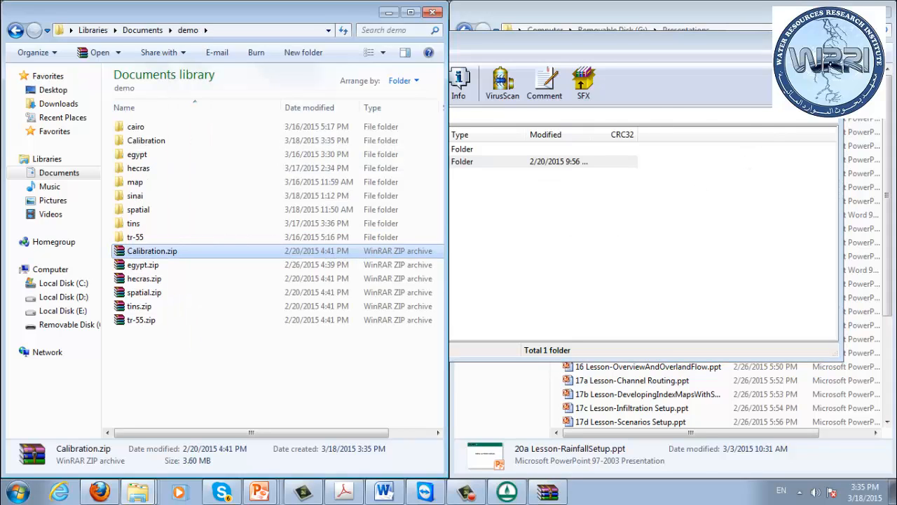
click(828, 40)
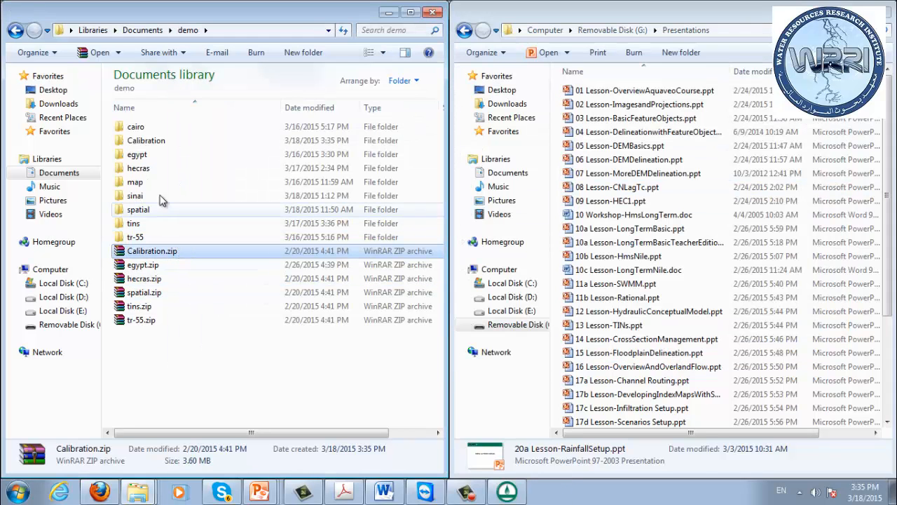
- Load autocalib.prj from the Calibration\Automated folder into WMS and maximize the WMS window
double_click(158, 143)
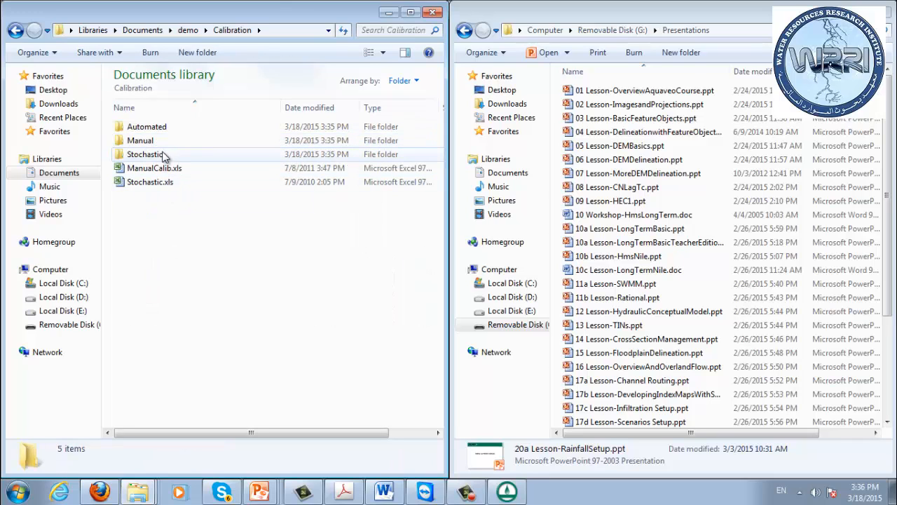
double_click(167, 127)
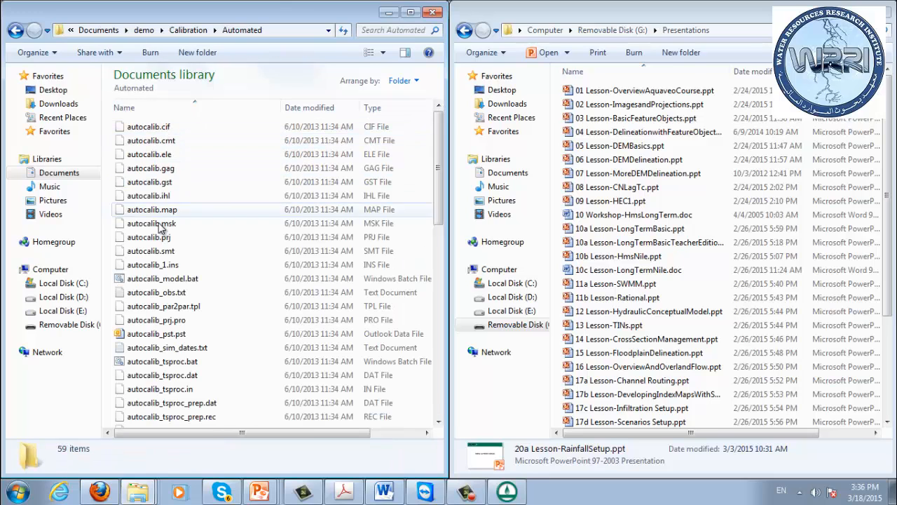
click(507, 491)
drag(274, 5, 587, 42)
drag(144, 240, 641, 208)
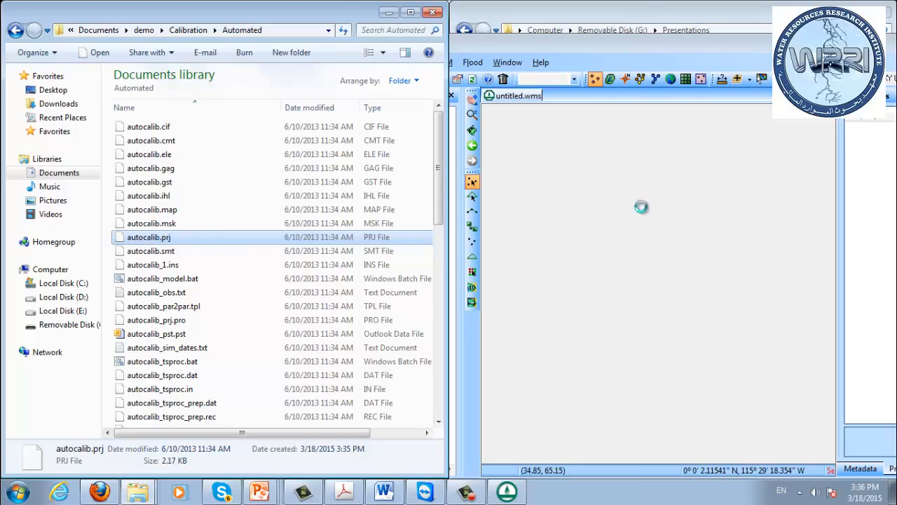
double_click(626, 54)
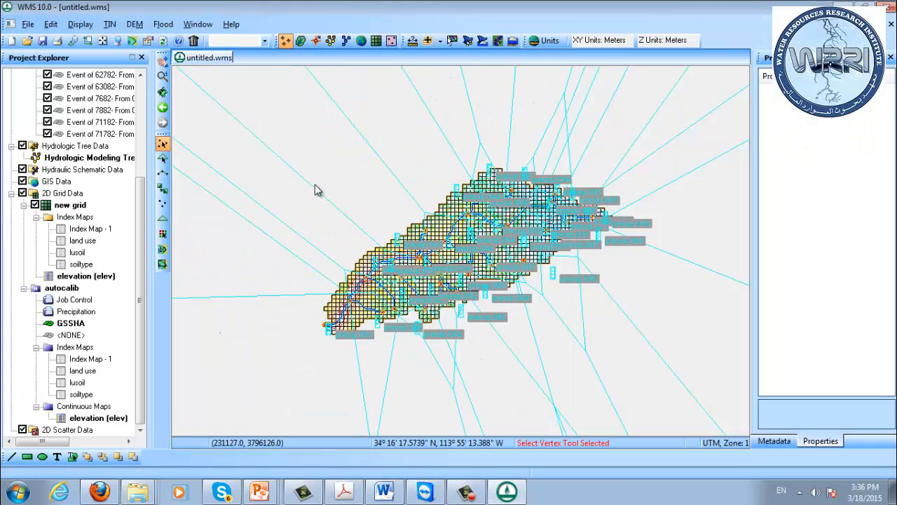
- Hide every map coverage except GSSHA and activate the 2D Grid module
drag(473, 257, 407, 235)
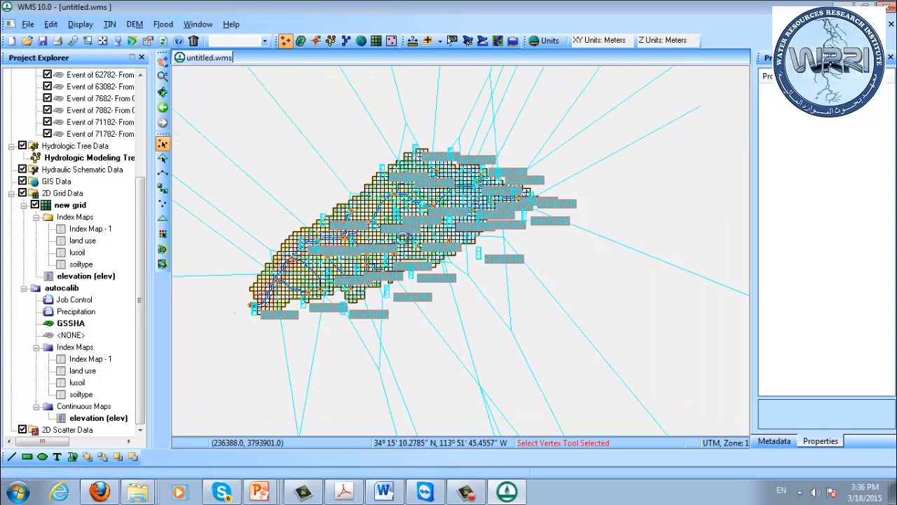
scroll(406, 237, up, 1)
scroll(401, 238, up, 1)
scroll(140, 112, up, 4)
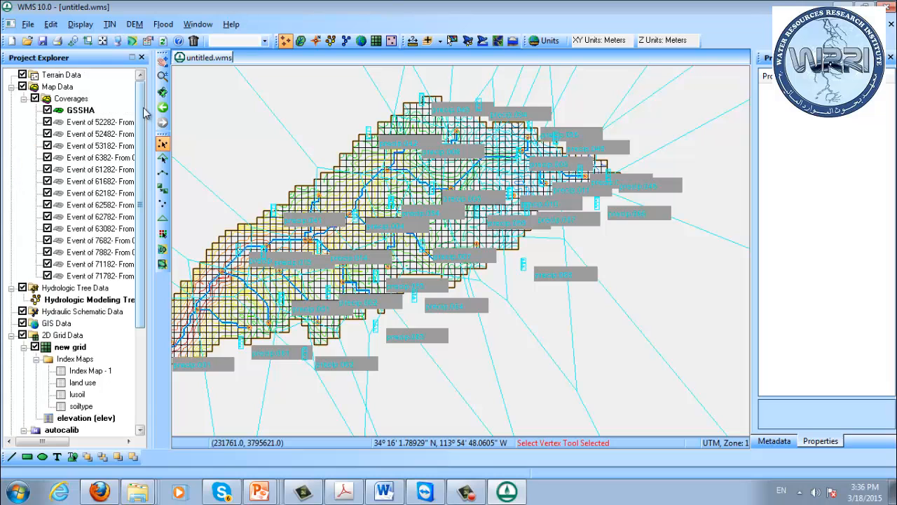
click(35, 99)
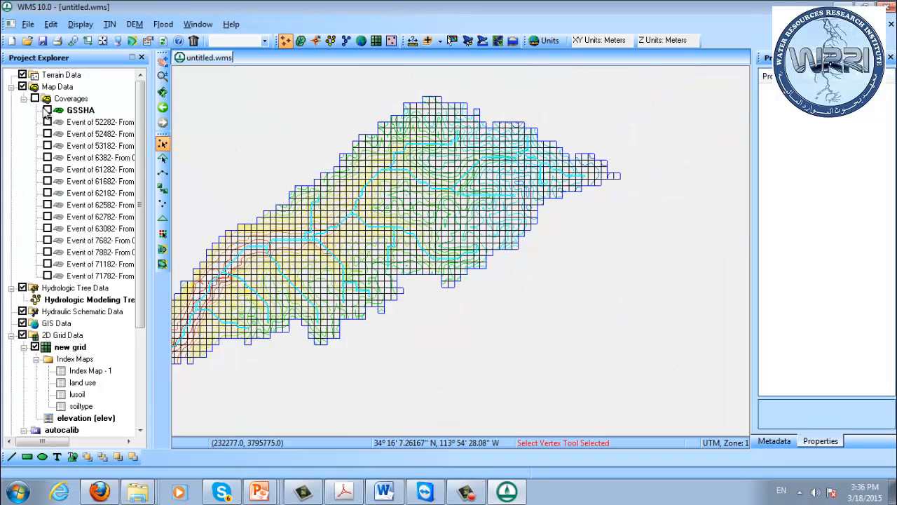
click(47, 110)
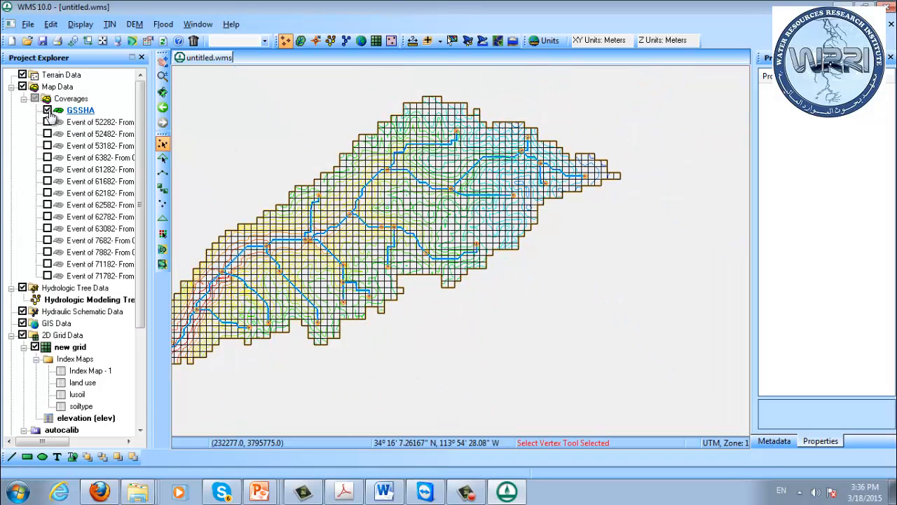
click(103, 40)
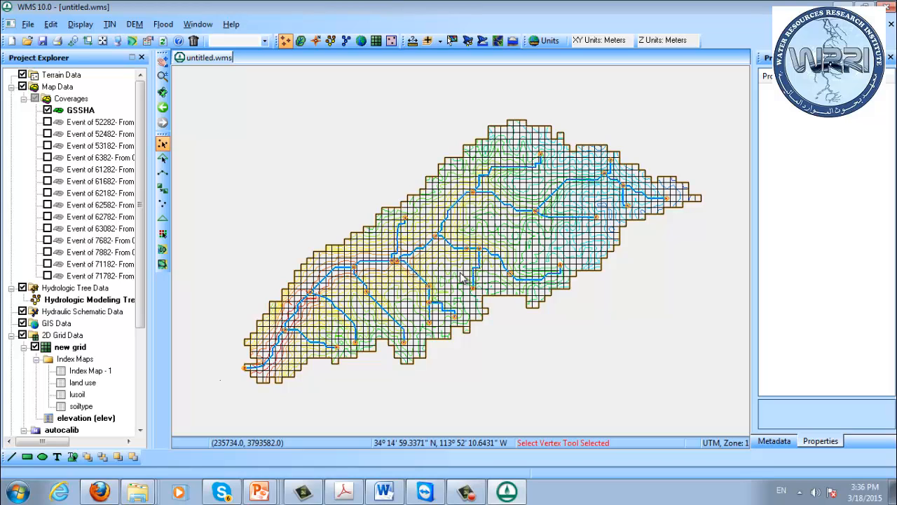
click(376, 40)
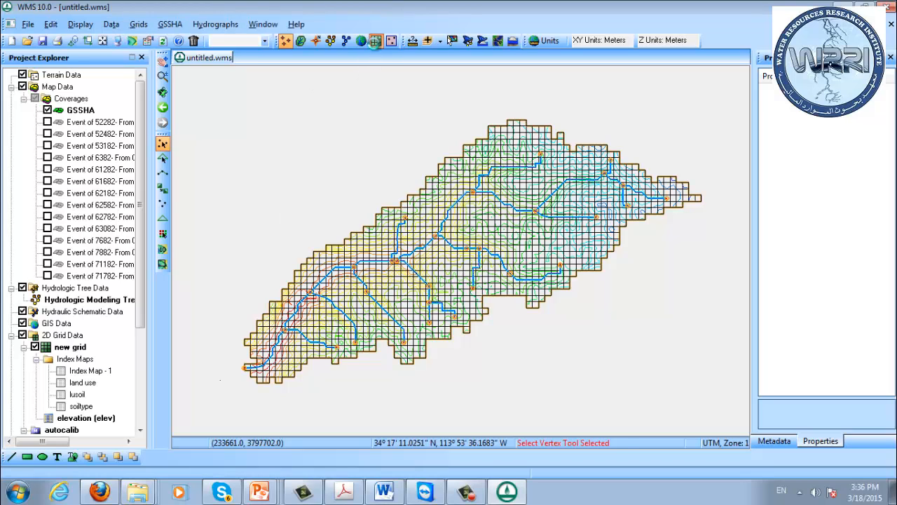
click(169, 25)
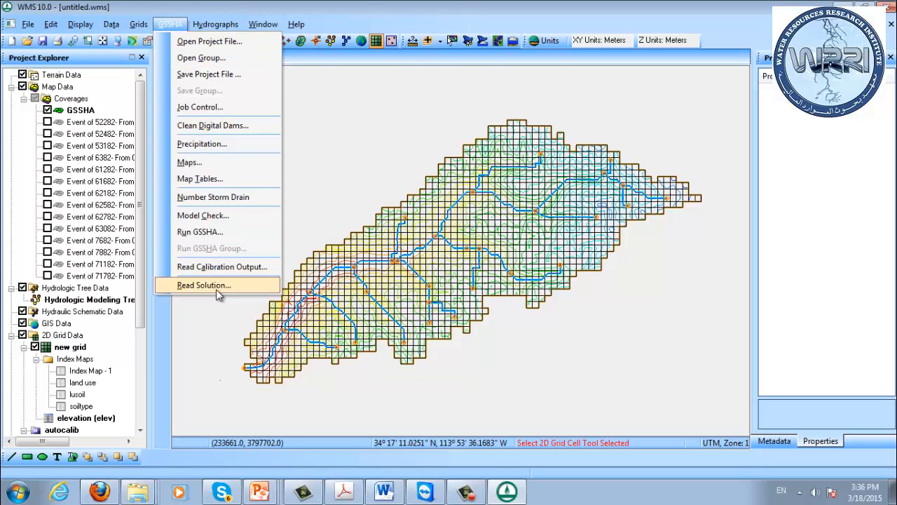
click(201, 233)
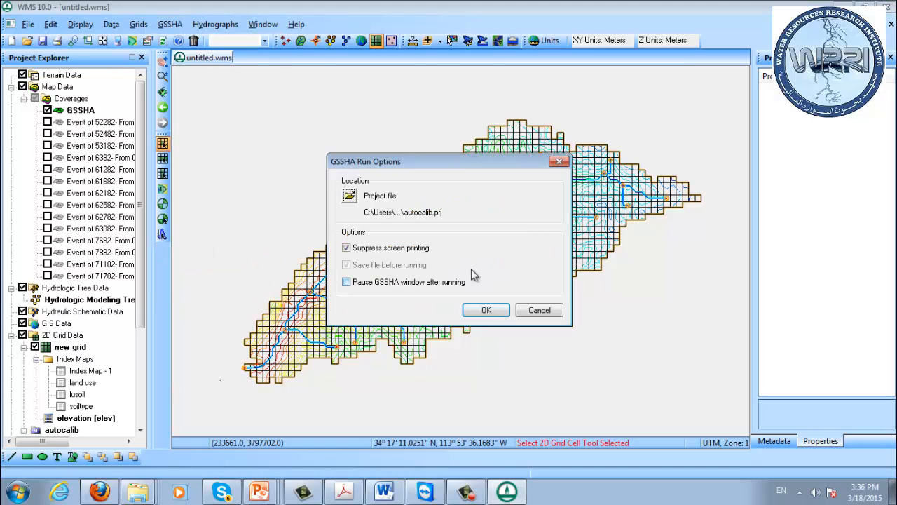
click(498, 307)
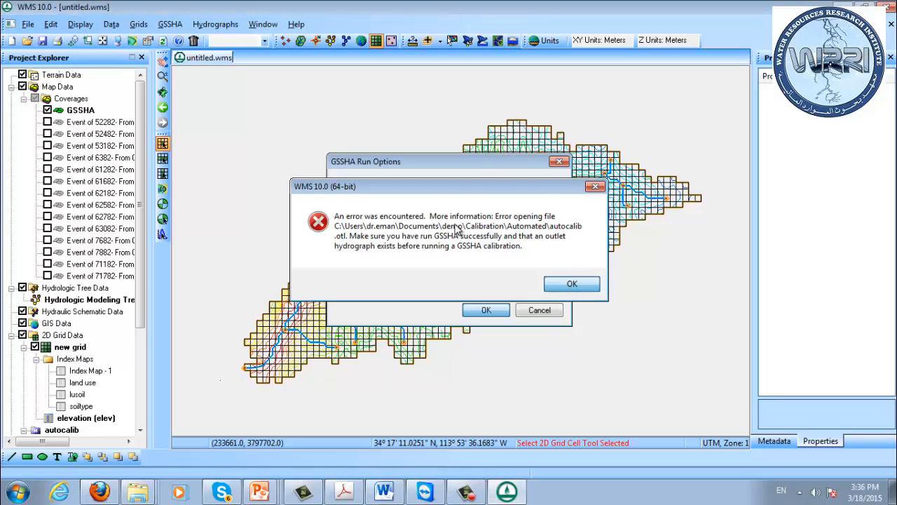
click(572, 295)
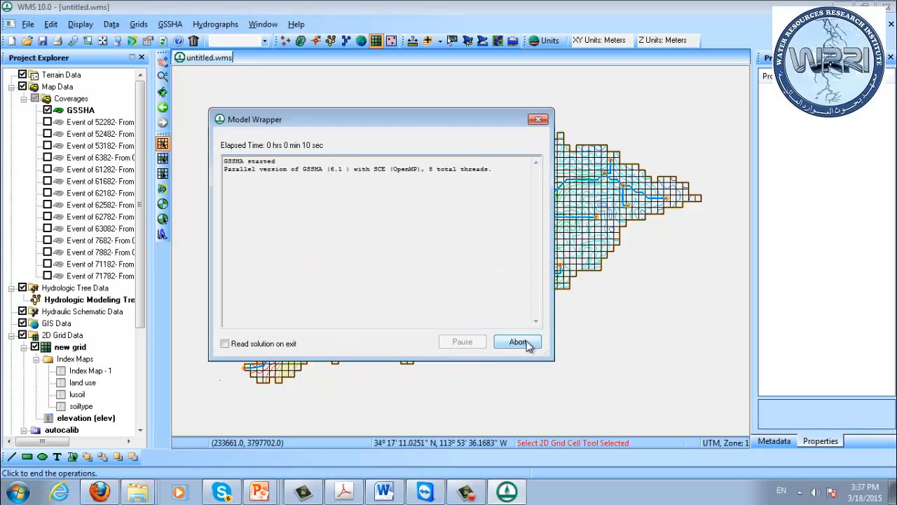
drag(406, 126, 555, 133)
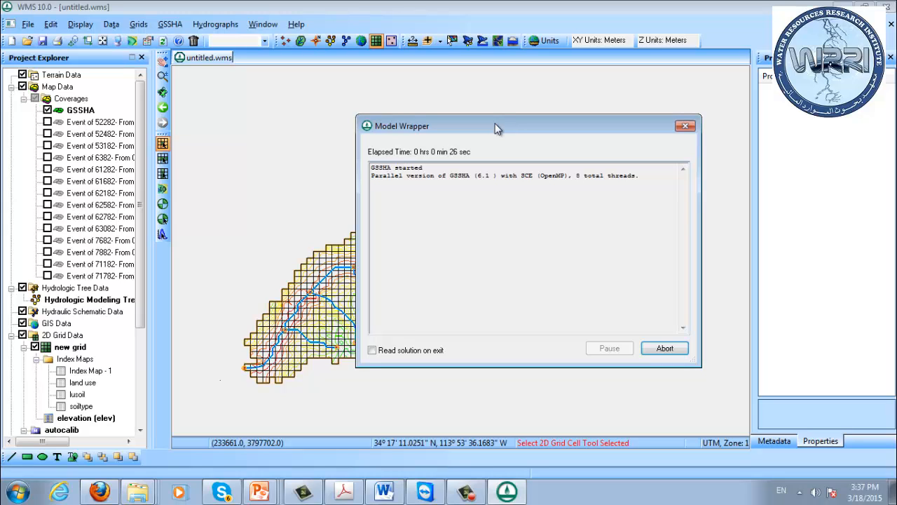
click(663, 352)
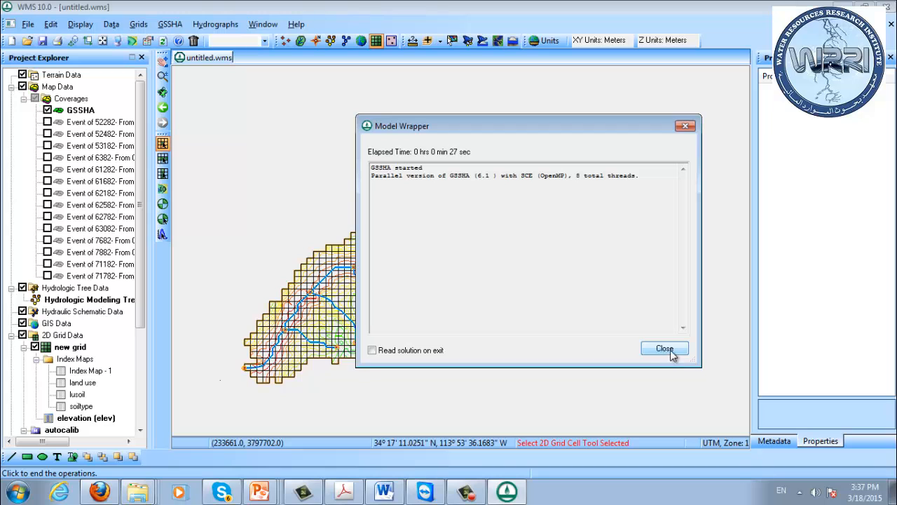
click(670, 349)
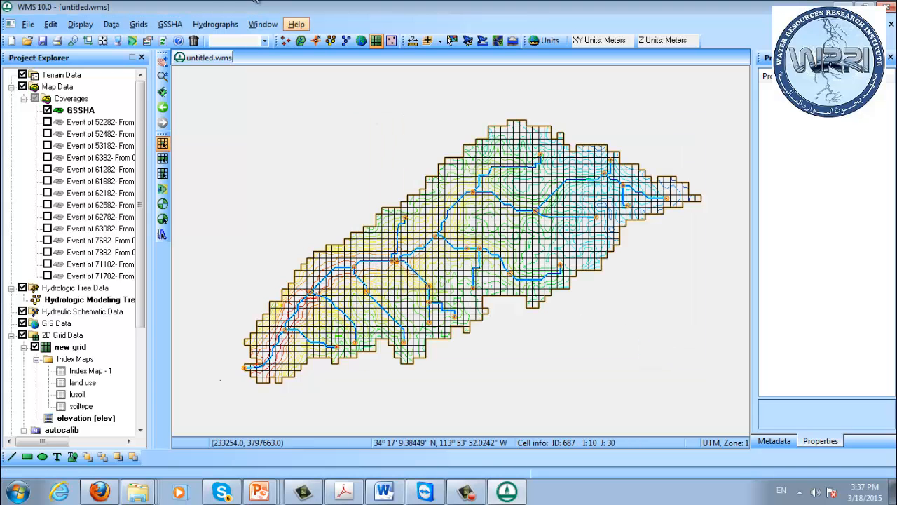
- Run GSSHA on autocalib.prj with screen printing suppressed, abort the calibration run and close the Model Wrapper
click(170, 24)
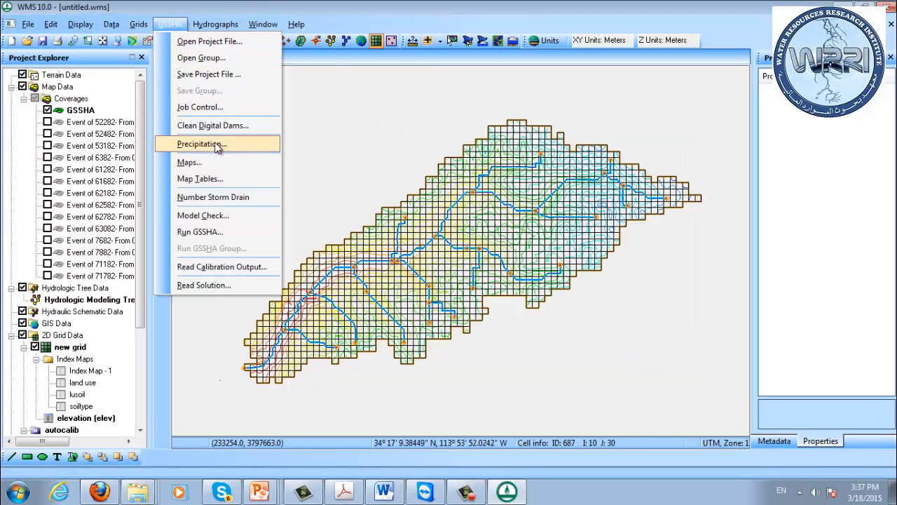
click(216, 231)
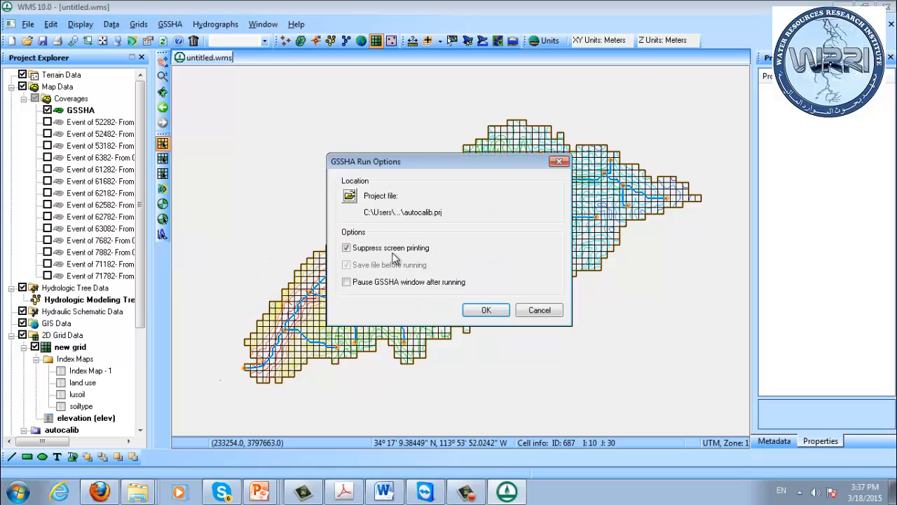
click(492, 310)
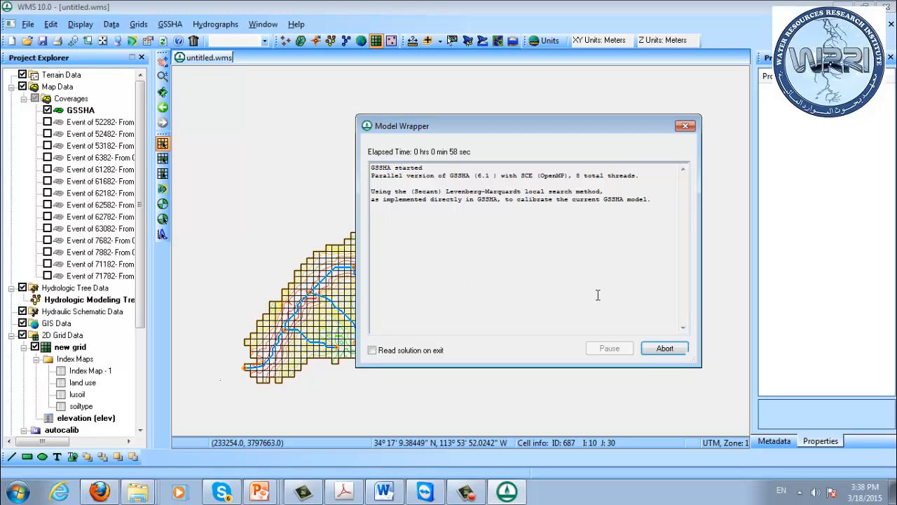
click(662, 349)
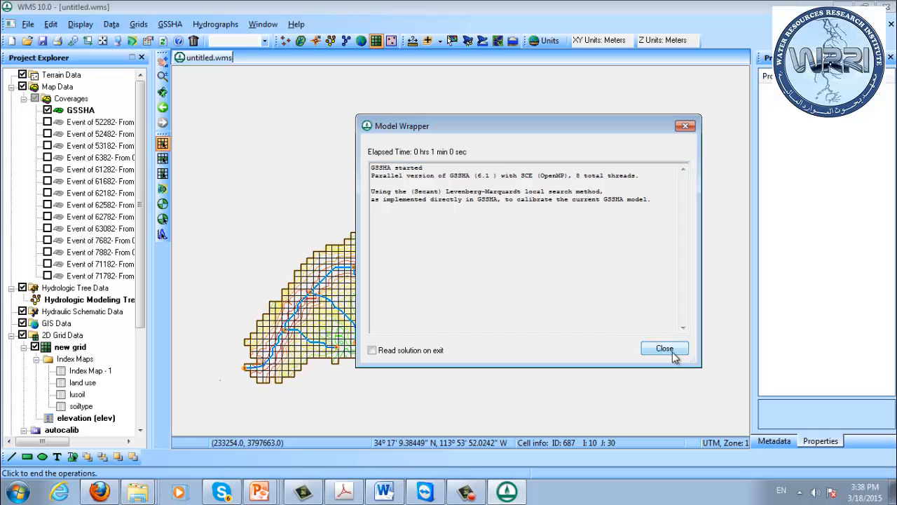
click(670, 347)
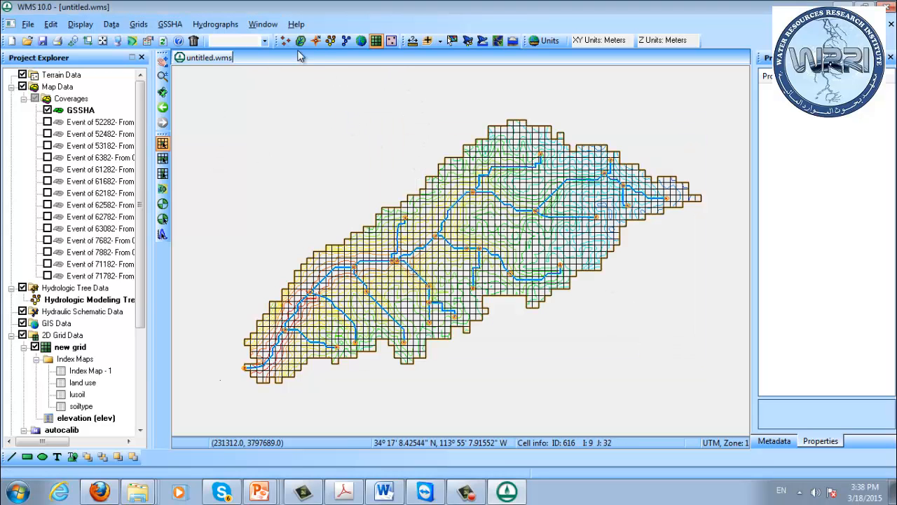
- Review the GSSHA job control parameters of the autocalib project in the 2D Grid module without changing them
click(330, 41)
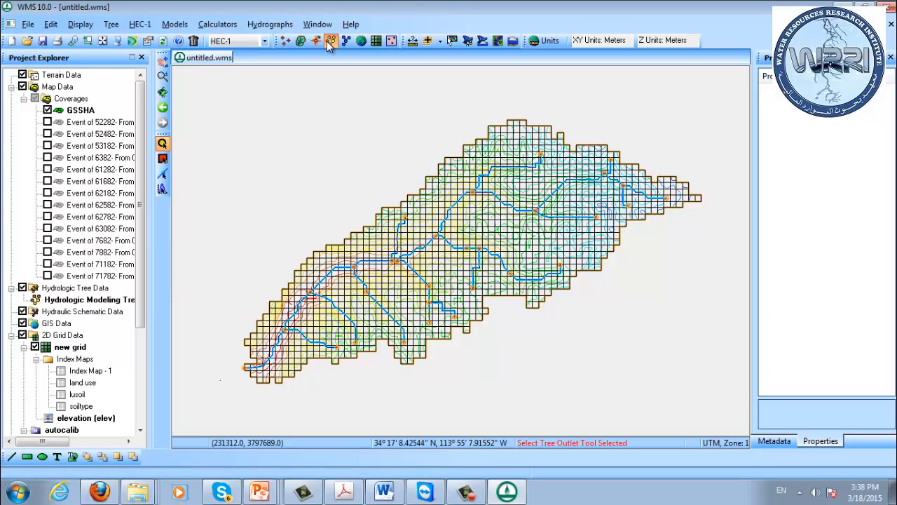
click(376, 41)
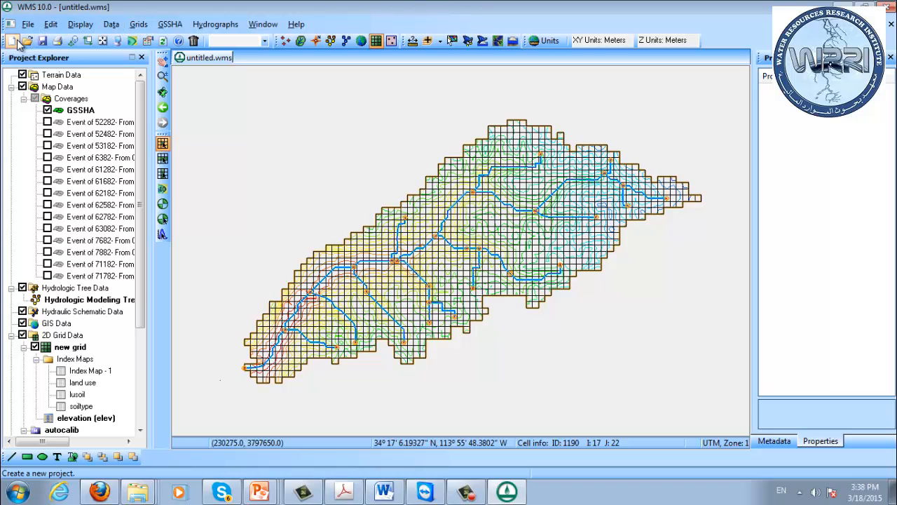
click(170, 24)
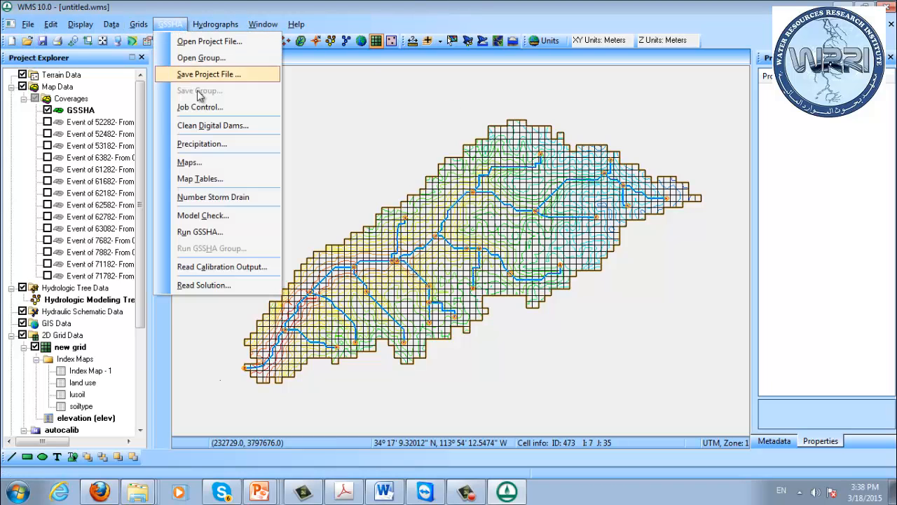
click(200, 106)
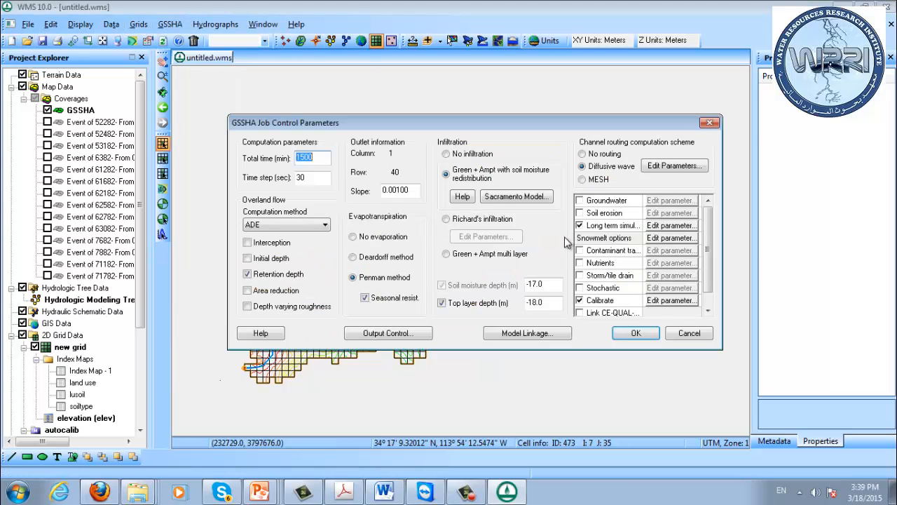
click(685, 334)
- Start a new project and load goodwin.prj from the Calibration\Automated folder into WMS
click(12, 41)
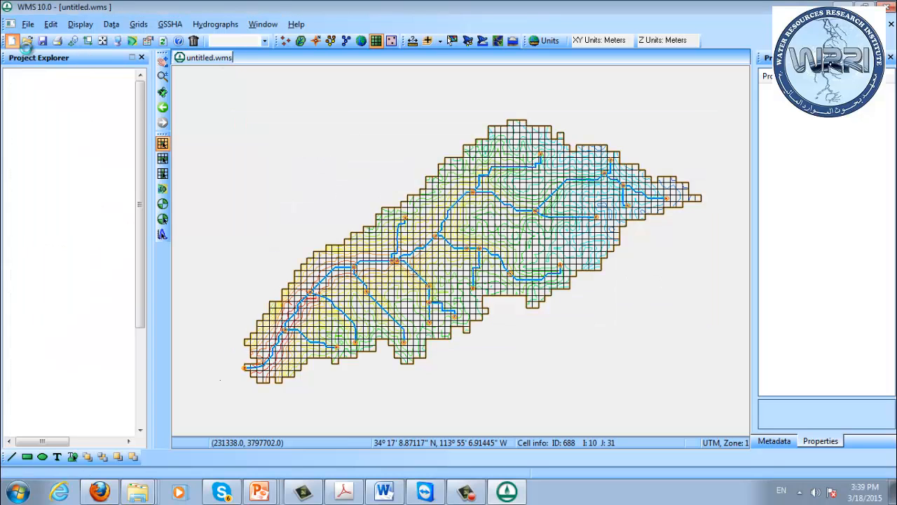
right_click(143, 488)
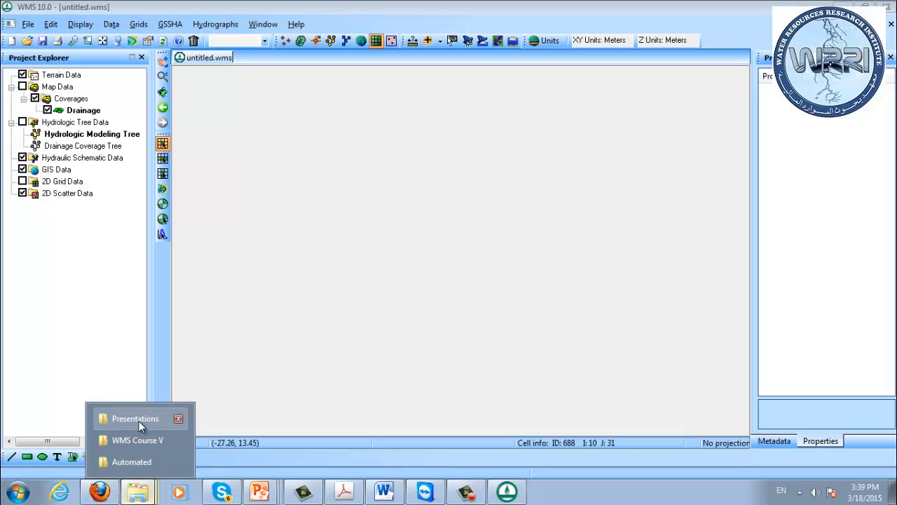
click(139, 462)
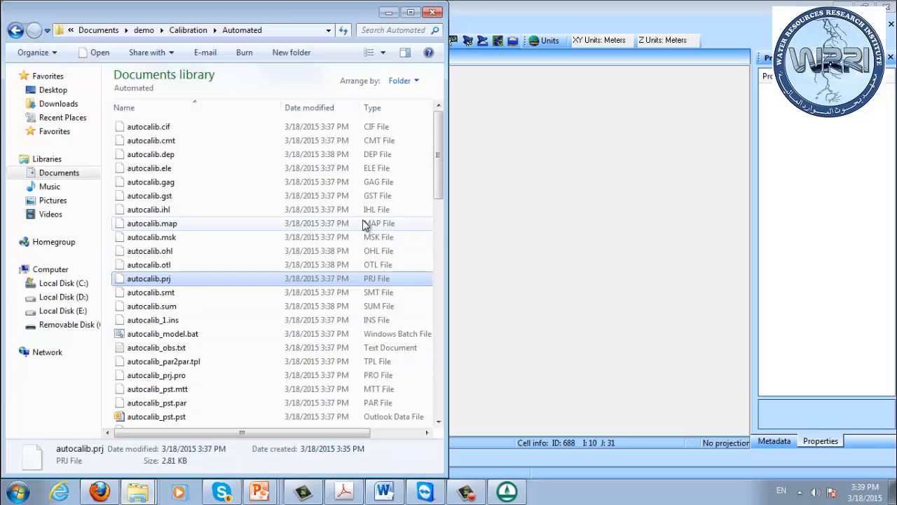
drag(436, 194, 433, 354)
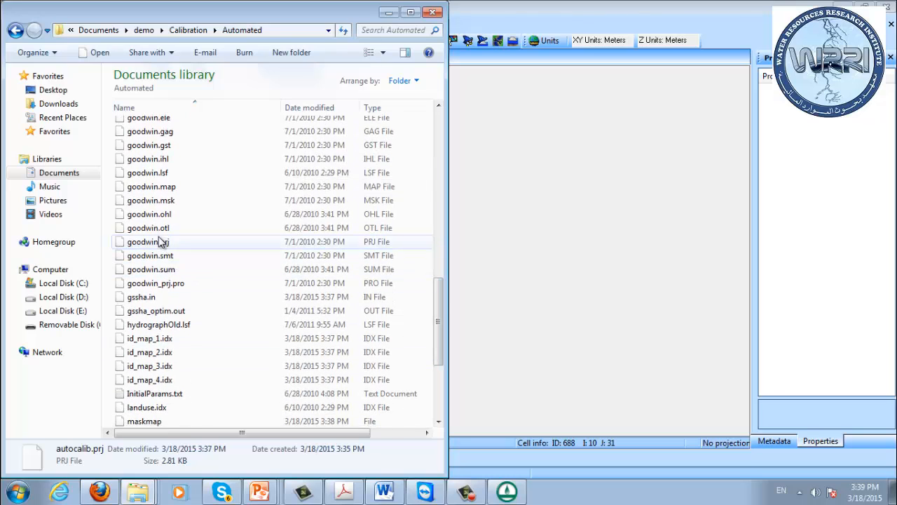
drag(145, 241, 732, 265)
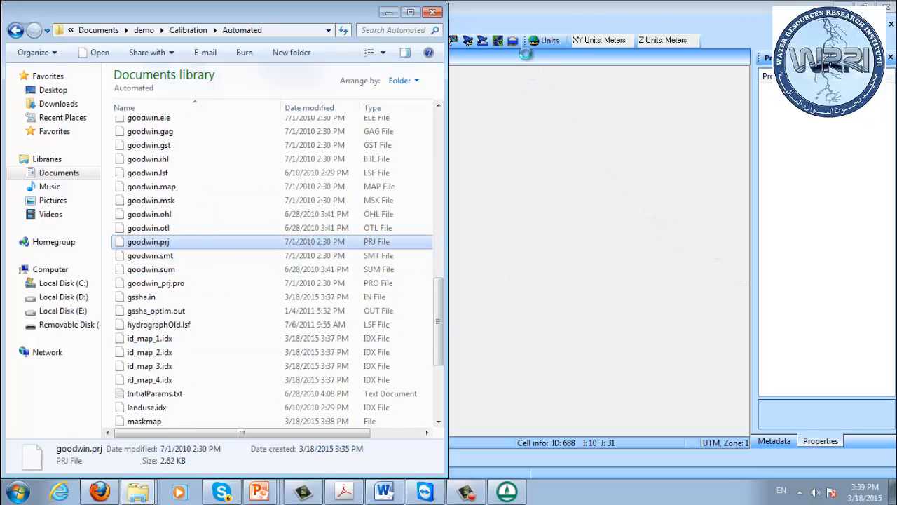
click(500, 12)
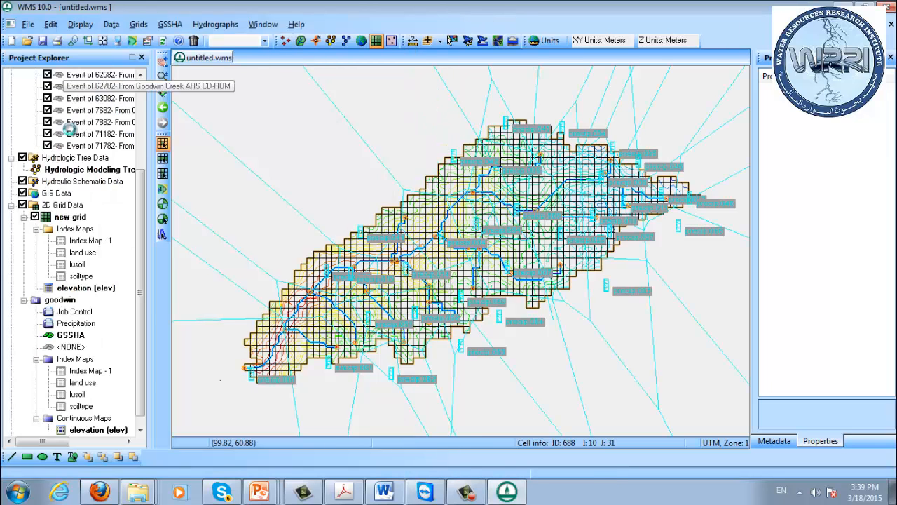
- Hide all rainfall event coverages of the goodwin project, keeping only the GSSHA coverage visible
click(142, 92)
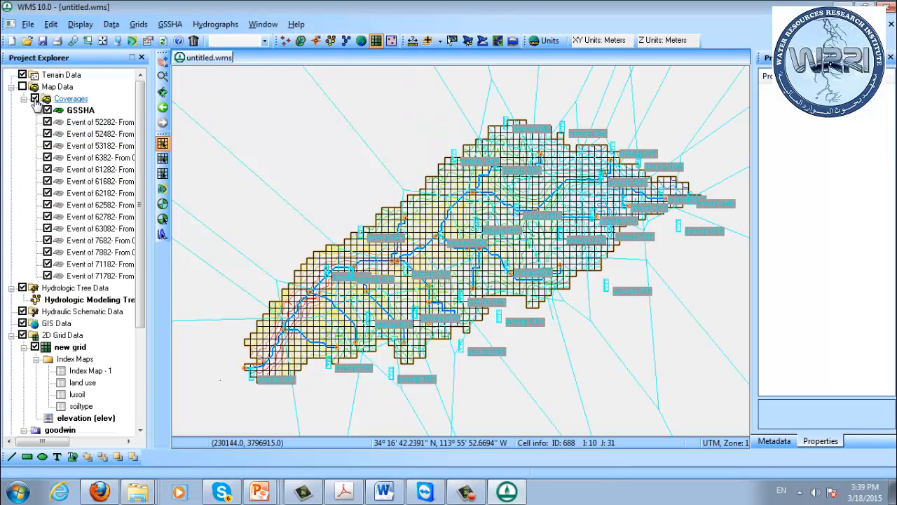
click(35, 99)
click(47, 111)
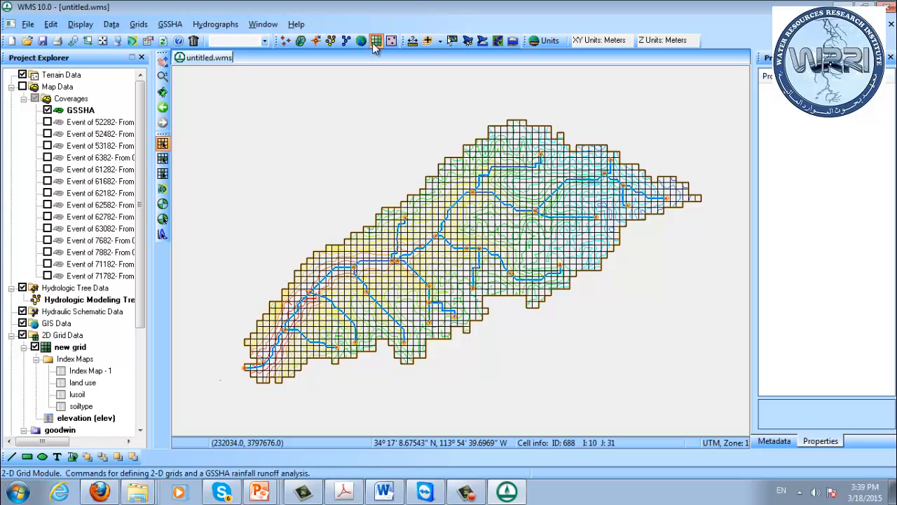
- Review the goodwin project's GSSHA job control parameters, including the Calibrate option, and leave them unmodified
click(173, 27)
click(267, 107)
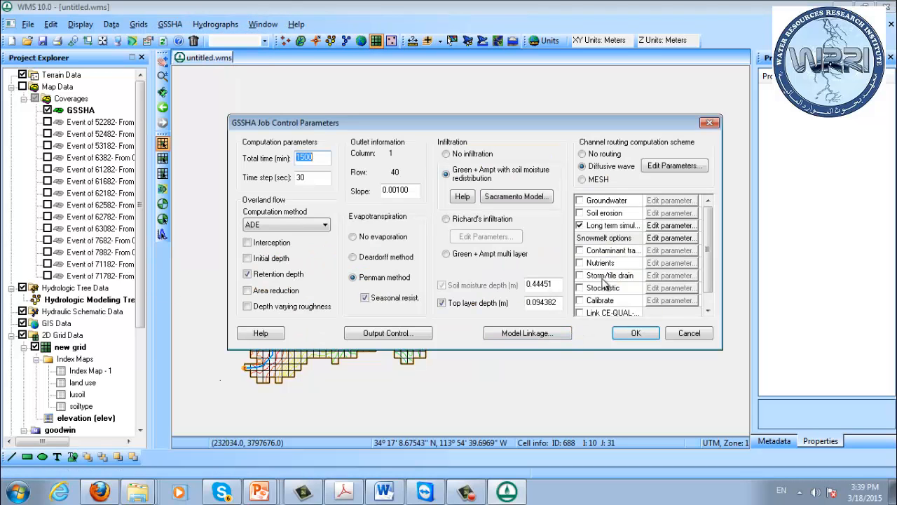
click(689, 334)
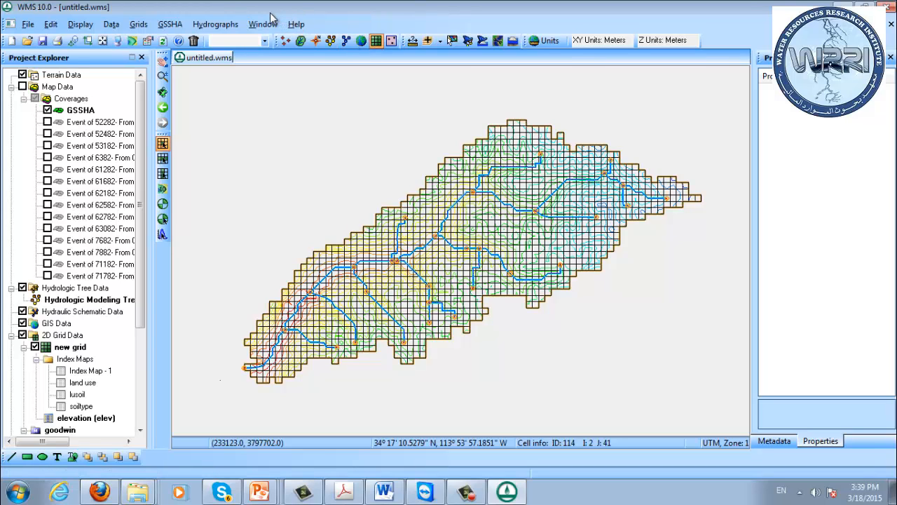
- Set the surface roughness of land use IDs 1 to 5 in the GSSHA map tables to -1, -2, -3, -4 and -5
click(168, 25)
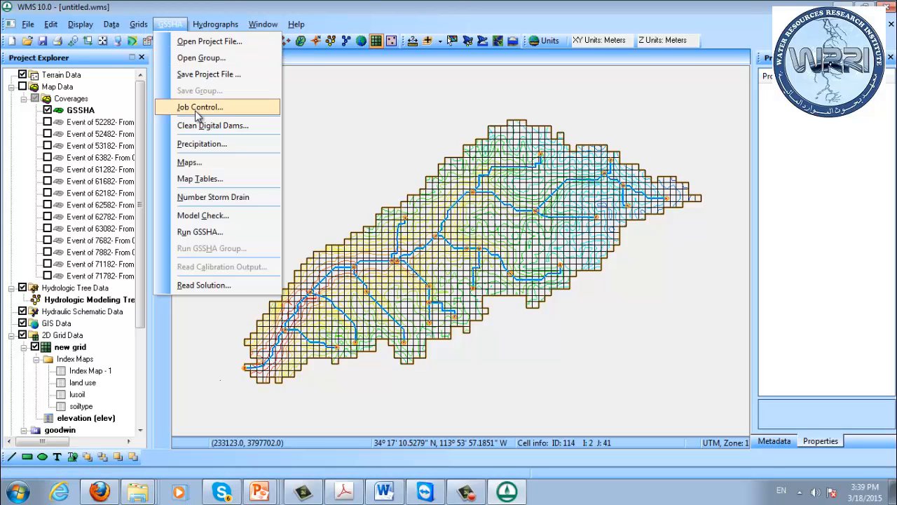
click(200, 178)
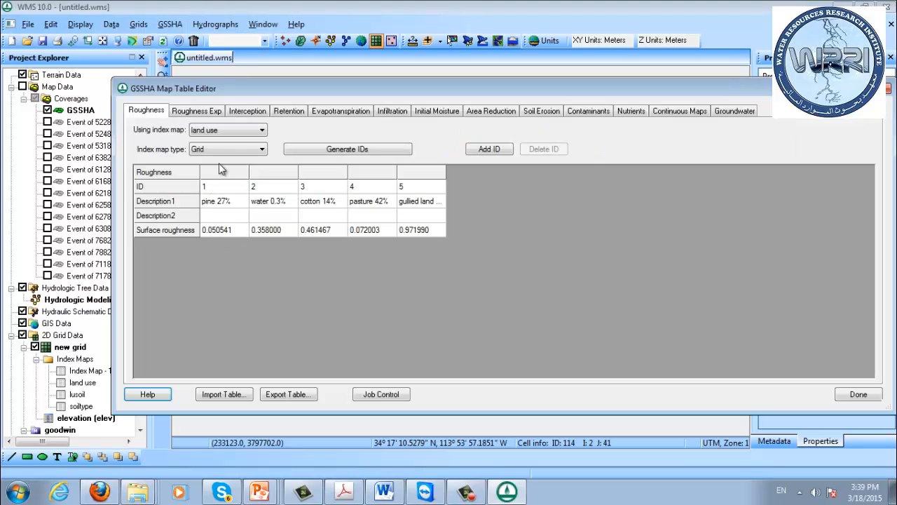
click(225, 232)
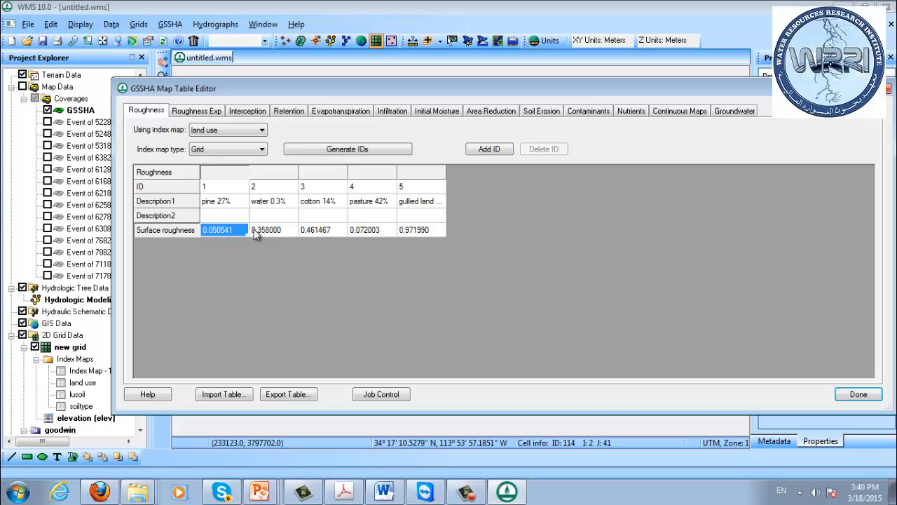
text(-1)
key(Tab)
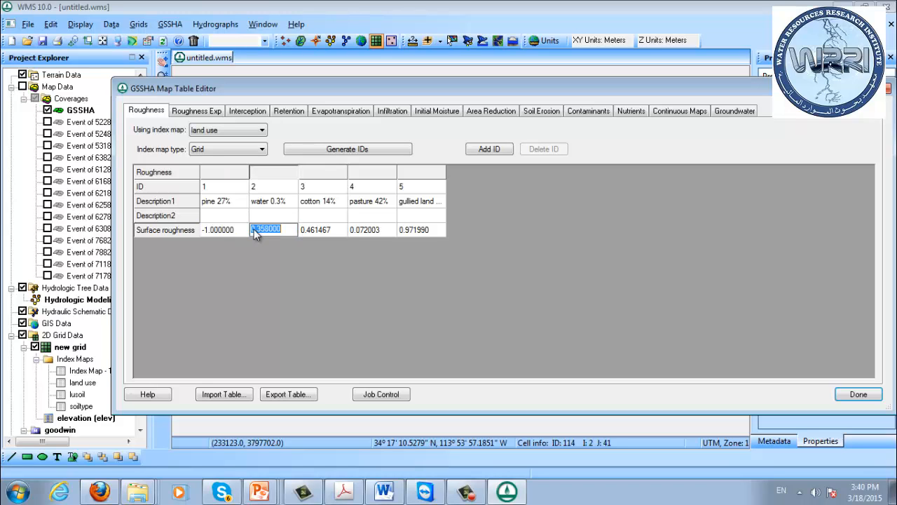
text(-2)
key(Tab)
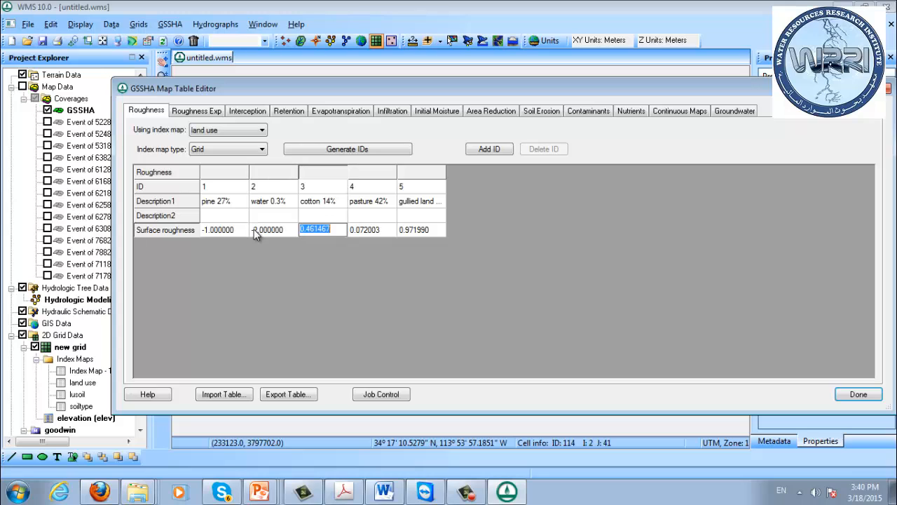
text(-3)
key(Tab)
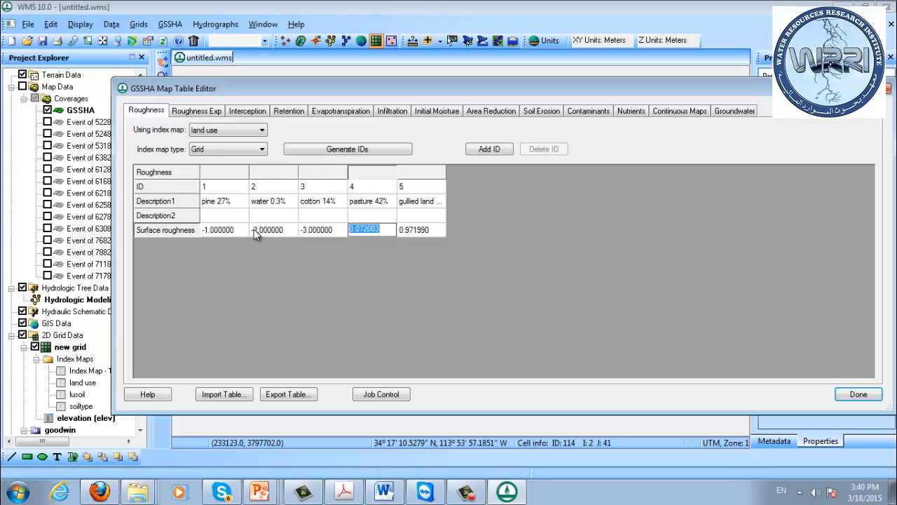
text(-4)
key(Tab)
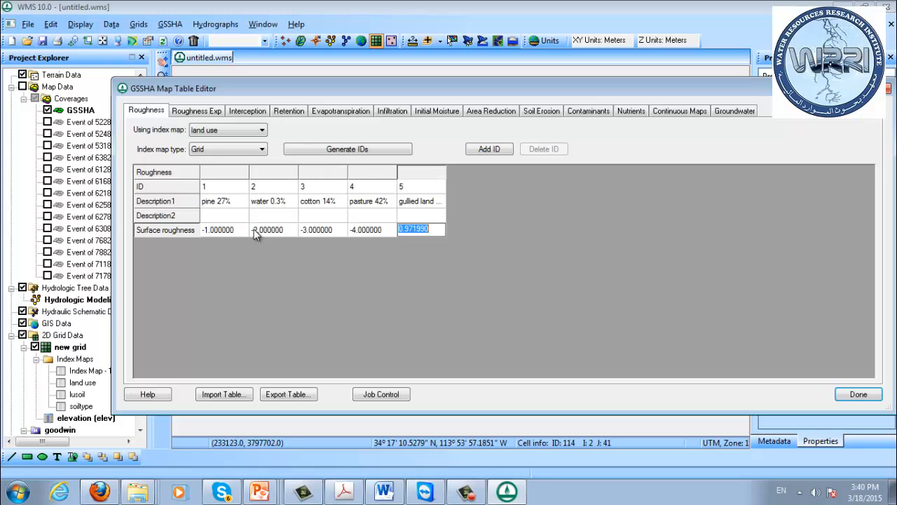
text(-5)
key(Return)
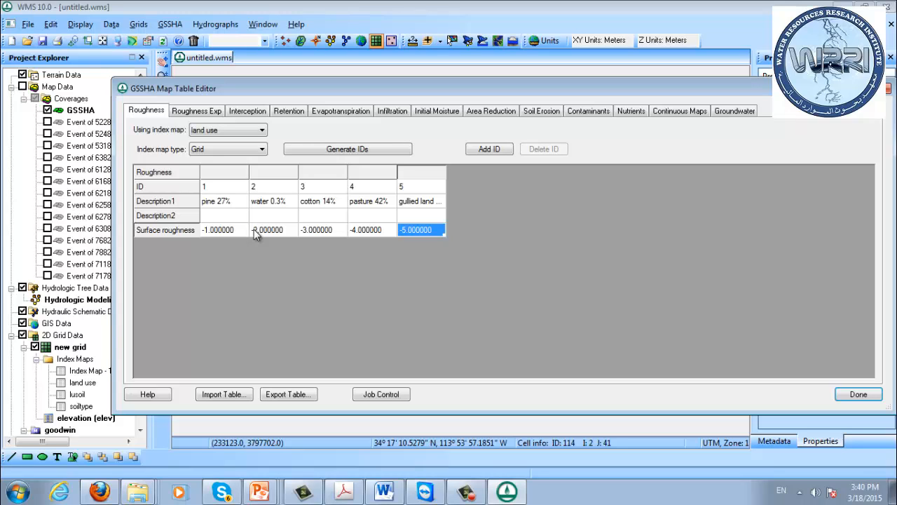
- Set the infiltration hydraulic conductivity of lusoil IDs 1 to 9 to consecutive calibration keys from -6 to -14 and finish editing the map tables
click(389, 111)
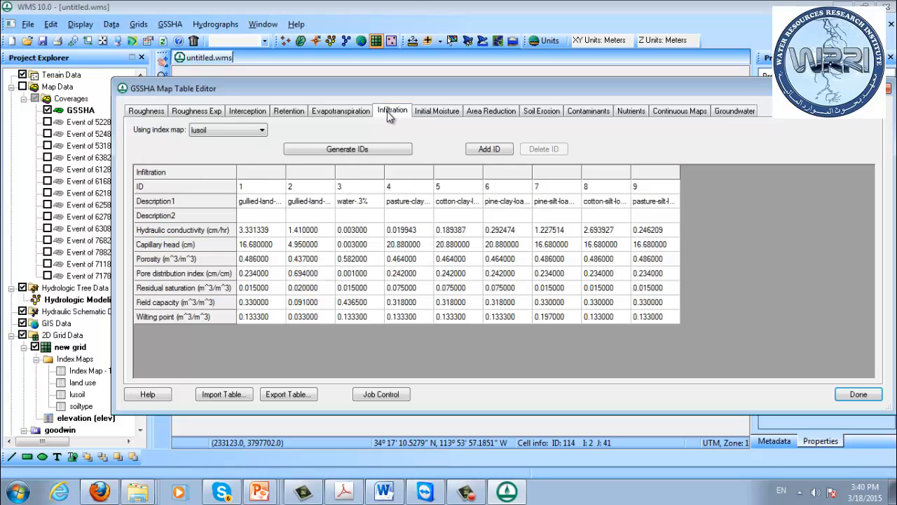
click(255, 231)
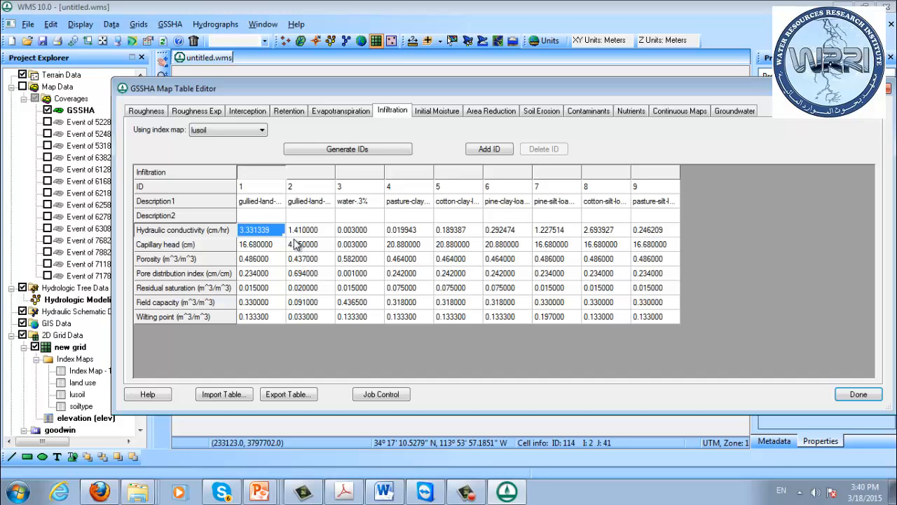
text(-6)
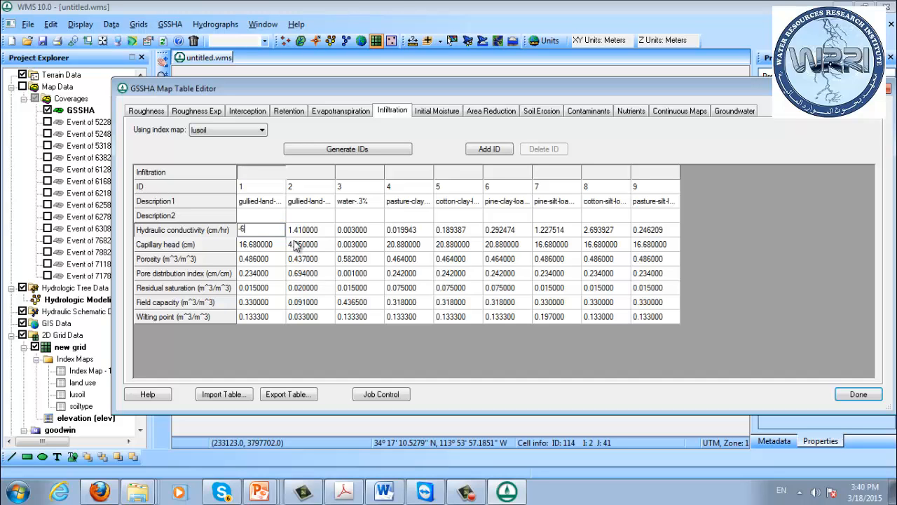
click(293, 242)
text(4.95)
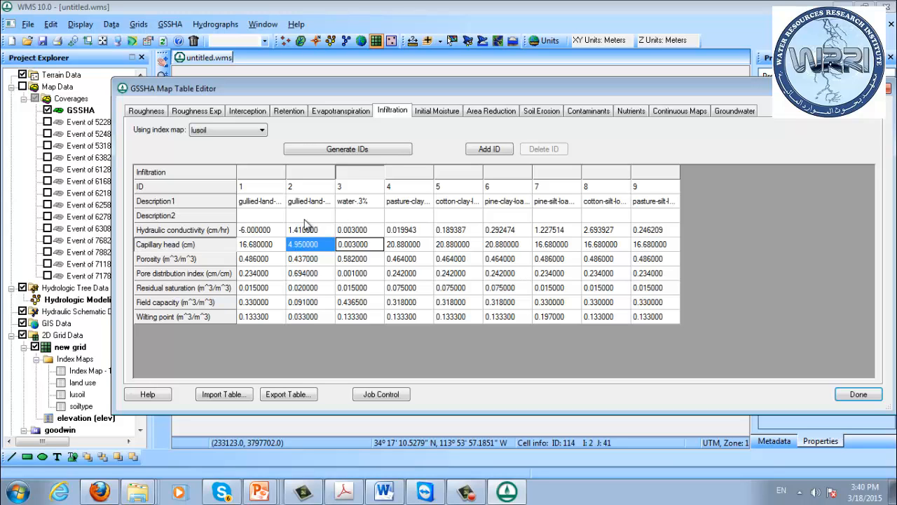
click(306, 230)
text(-)
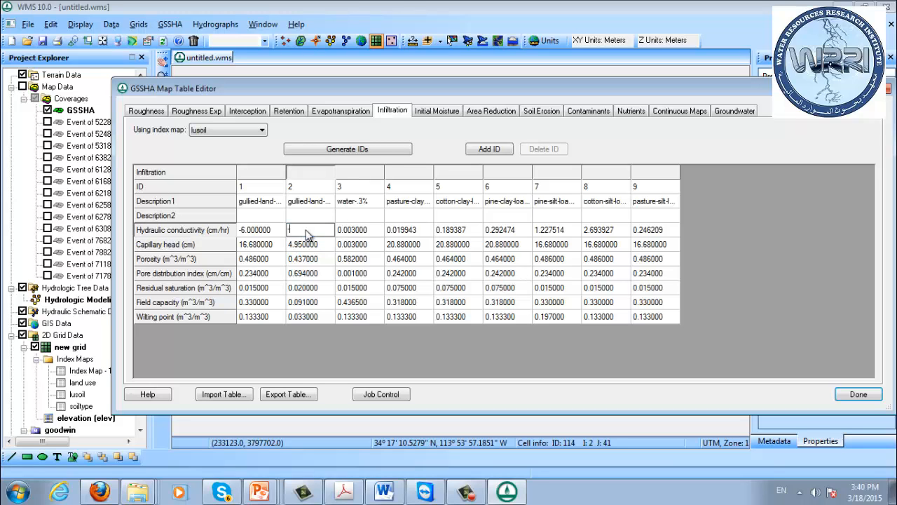
text(7)
key(Tab)
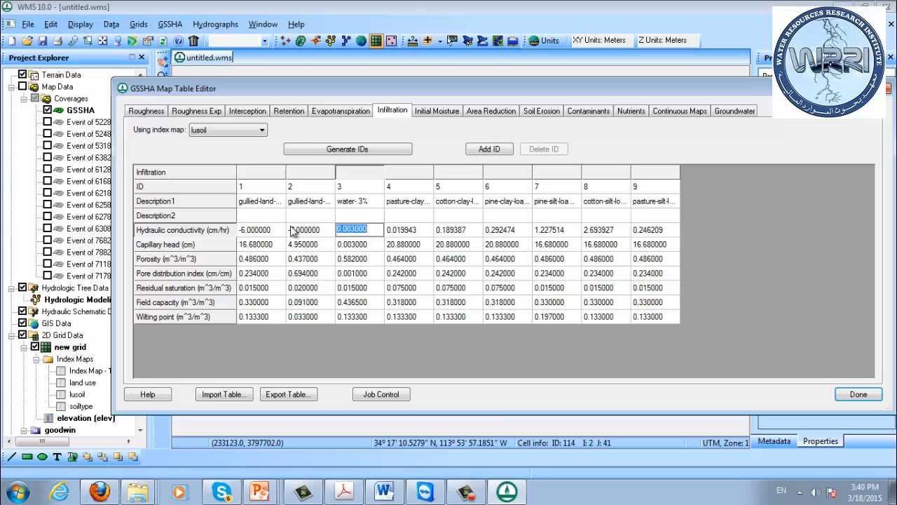
drag(281, 230, 649, 233)
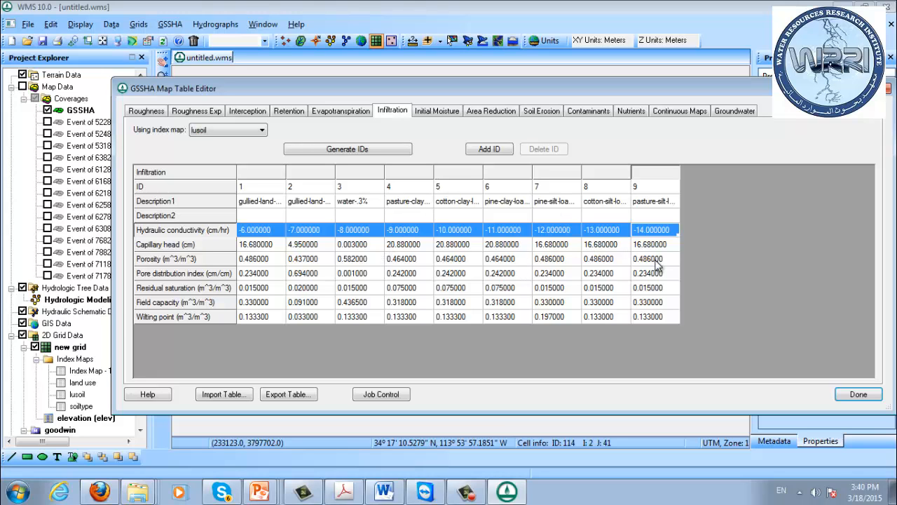
click(860, 395)
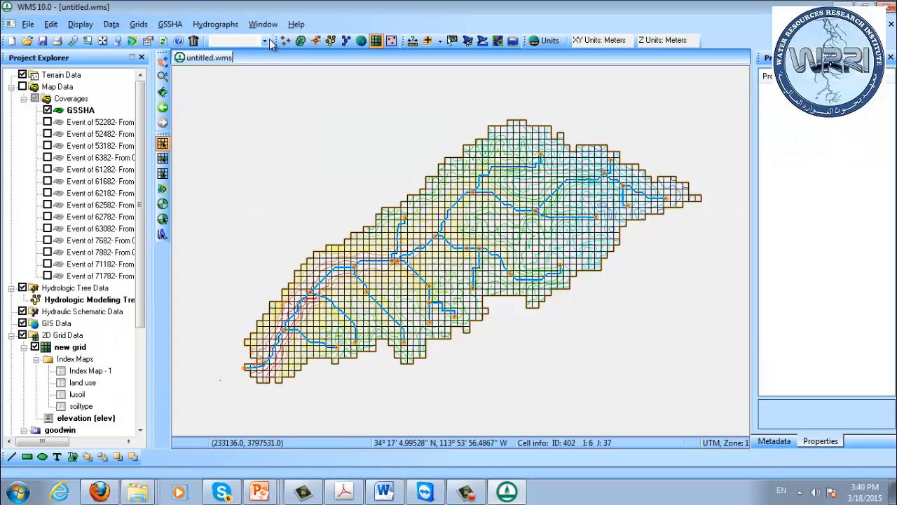
- Set the soil moisture depth to -15 and the top layer depth to -16 in the GSSHA job control parameters
click(170, 28)
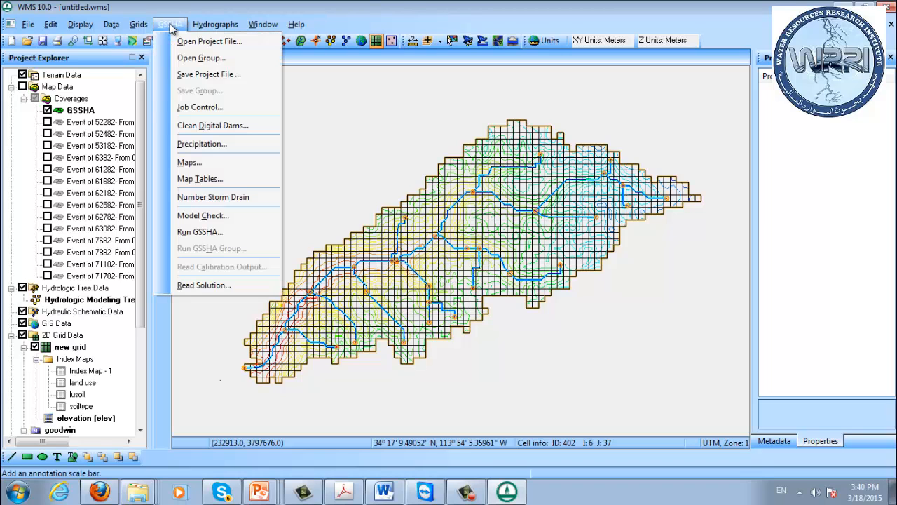
click(189, 110)
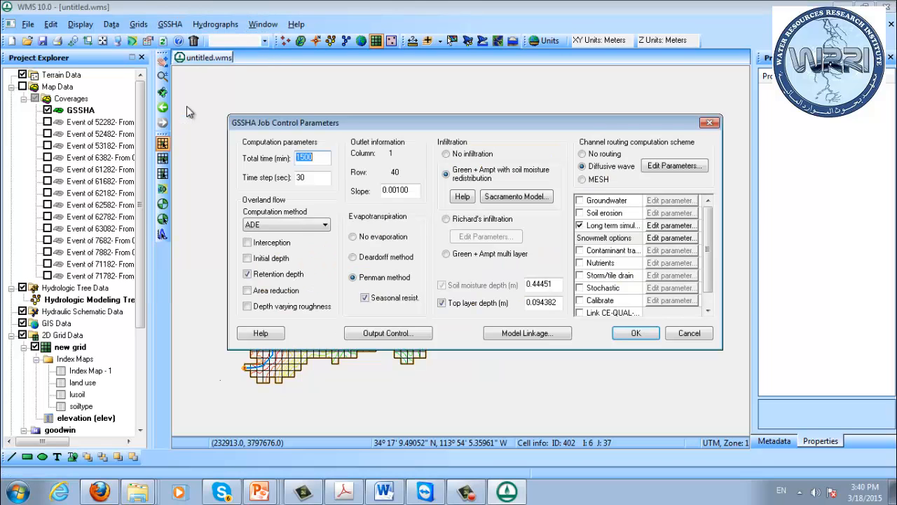
double_click(560, 285)
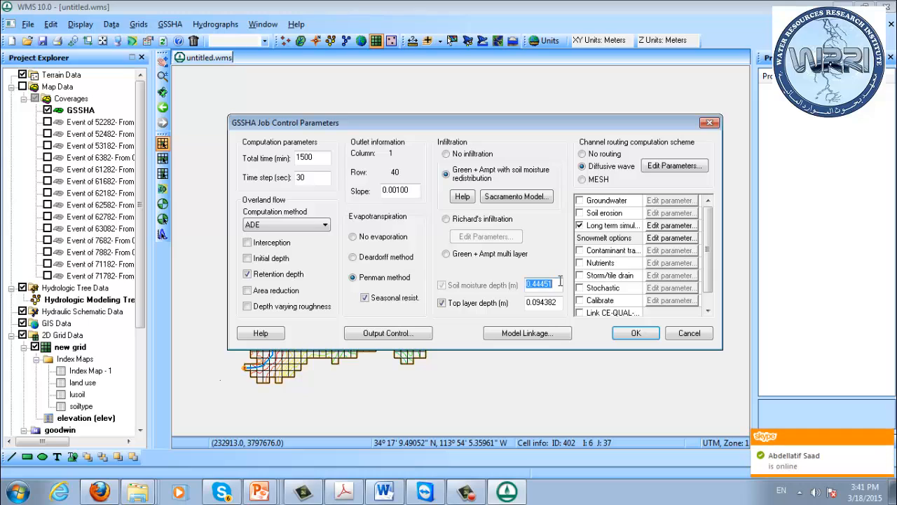
key(BackSpace)
text(-15)
key(Tab)
key(BackSpace)
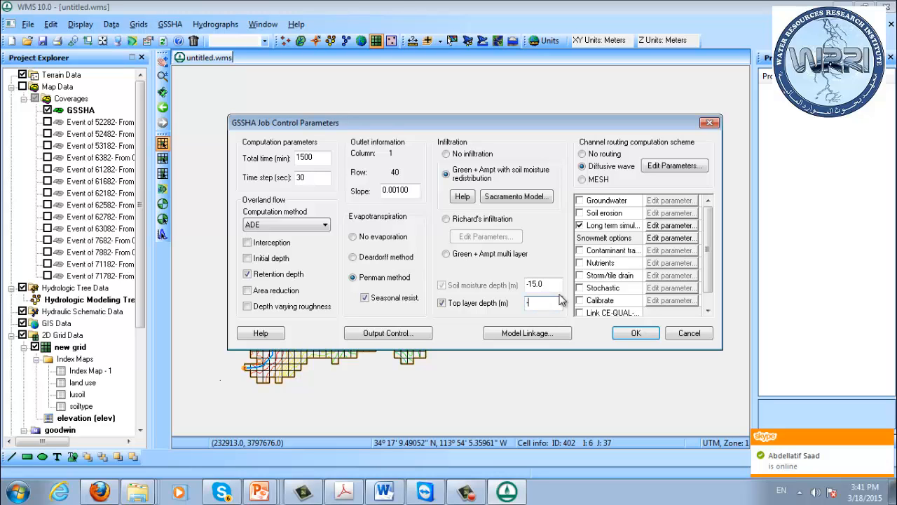
text(-16)
click(551, 286)
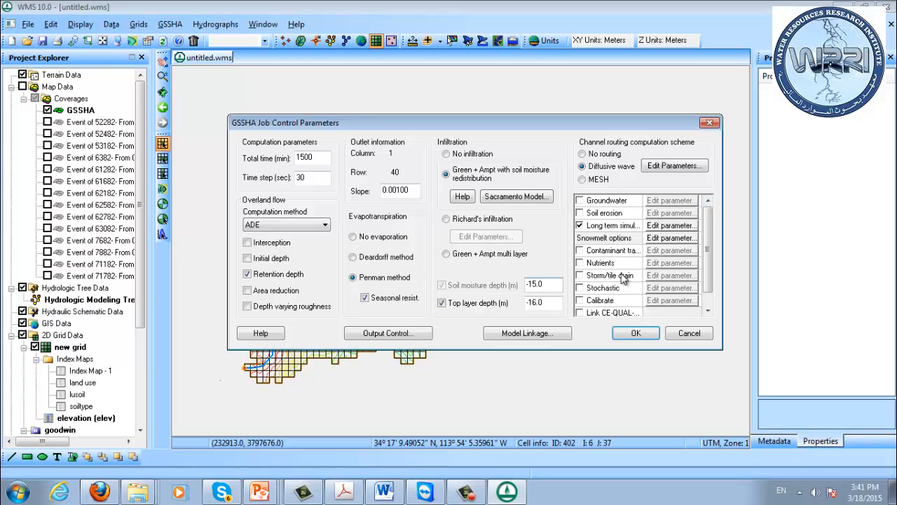
click(636, 333)
- Enable the Calibrate option in the GSSHA job control and initialize its calibration parameters from the model
click(179, 25)
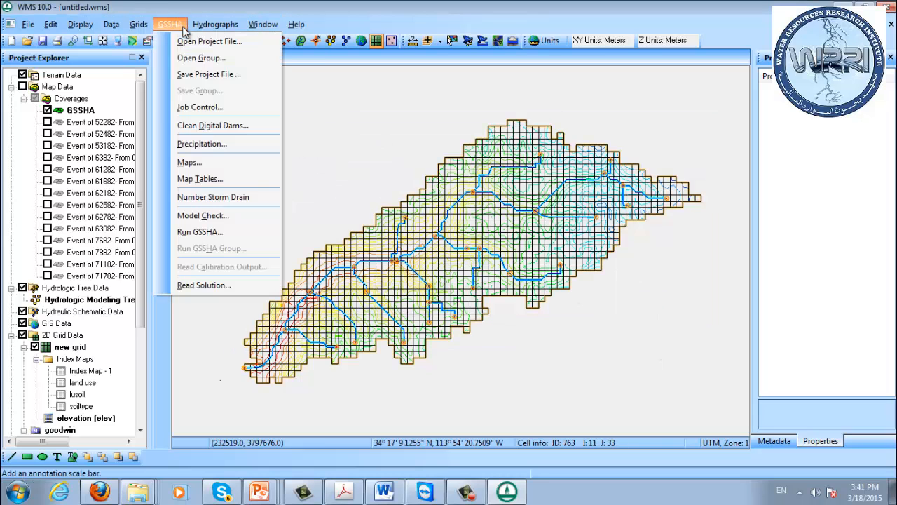
click(200, 106)
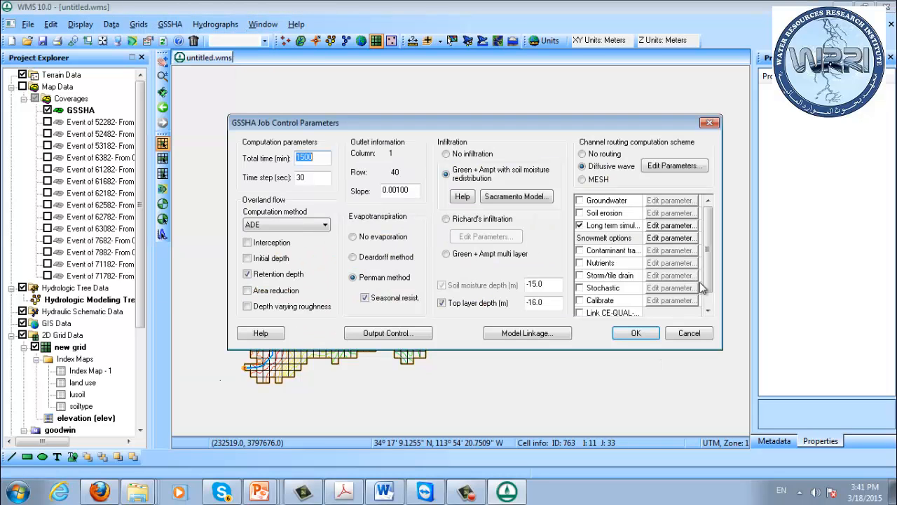
click(580, 300)
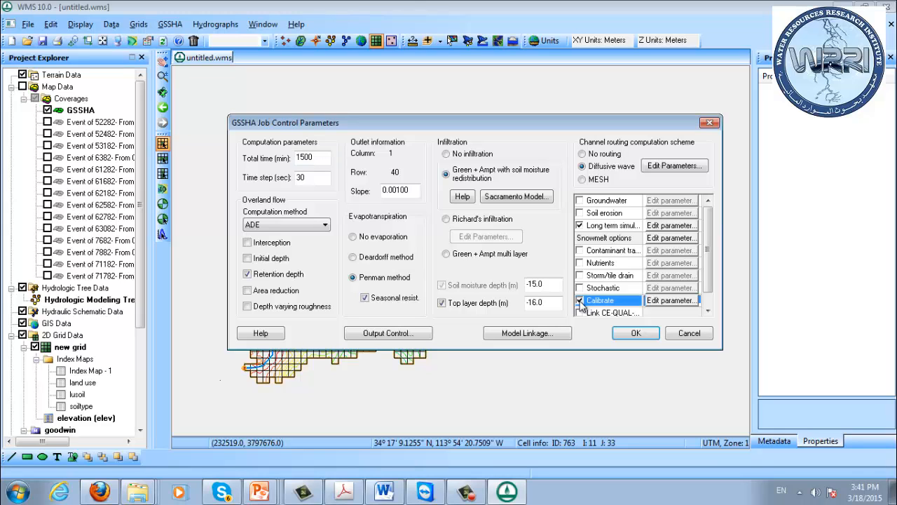
click(668, 300)
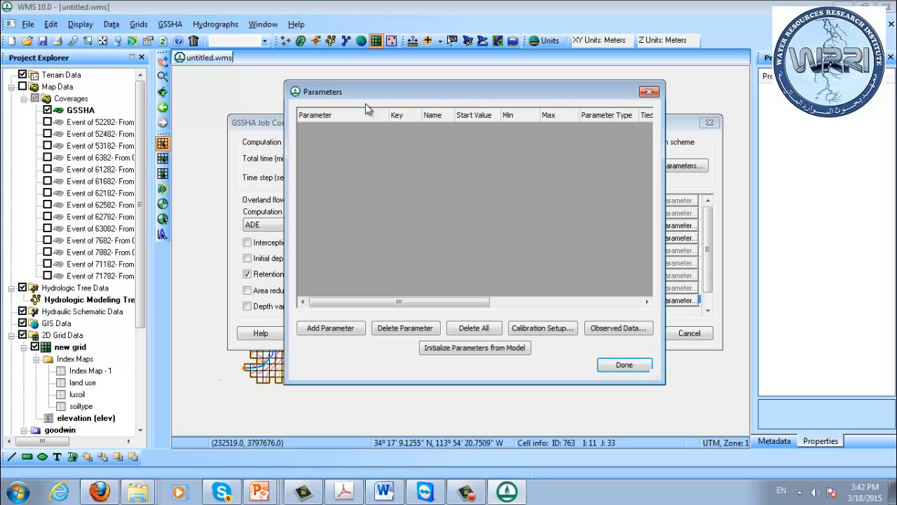
drag(368, 98, 407, 85)
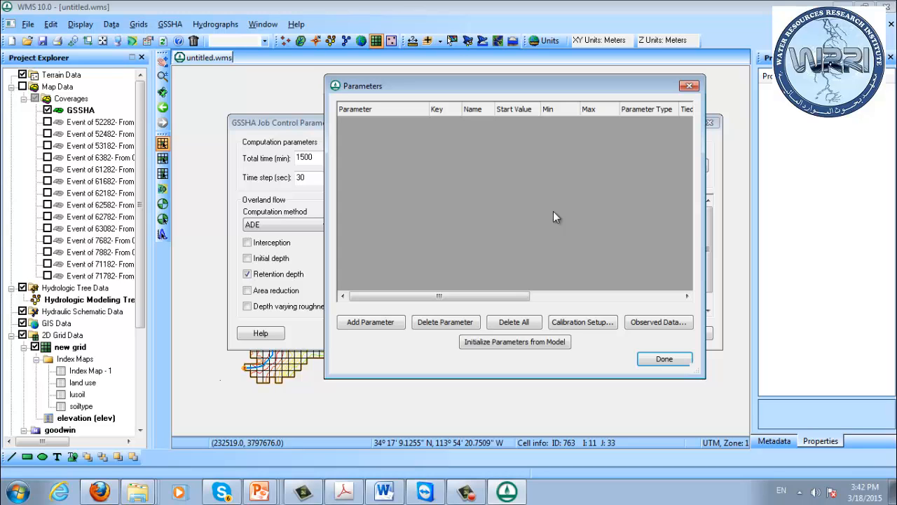
drag(510, 89, 396, 74)
drag(588, 203, 657, 205)
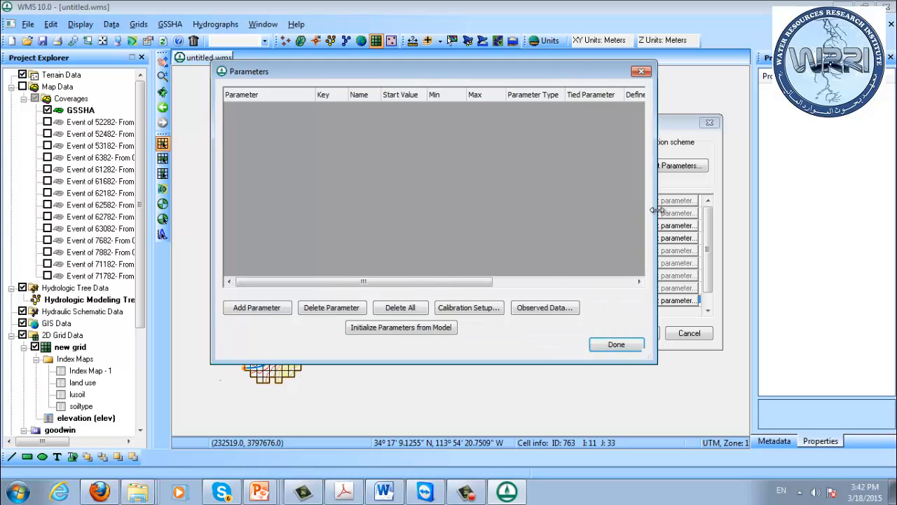
click(391, 334)
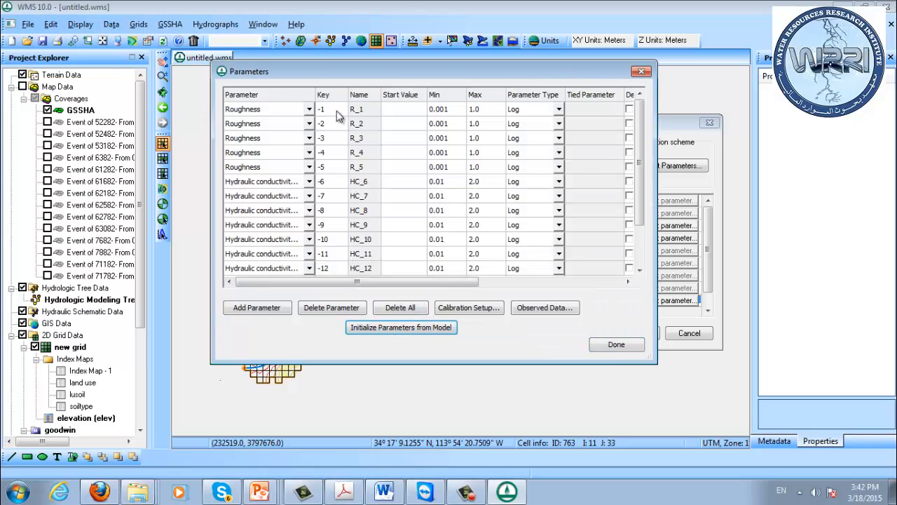
- Examine the calibration parameter list, comparing parameter types with their keys and checking the start value, minimum and maximum of the first roughness parameter
drag(312, 65, 312, 6)
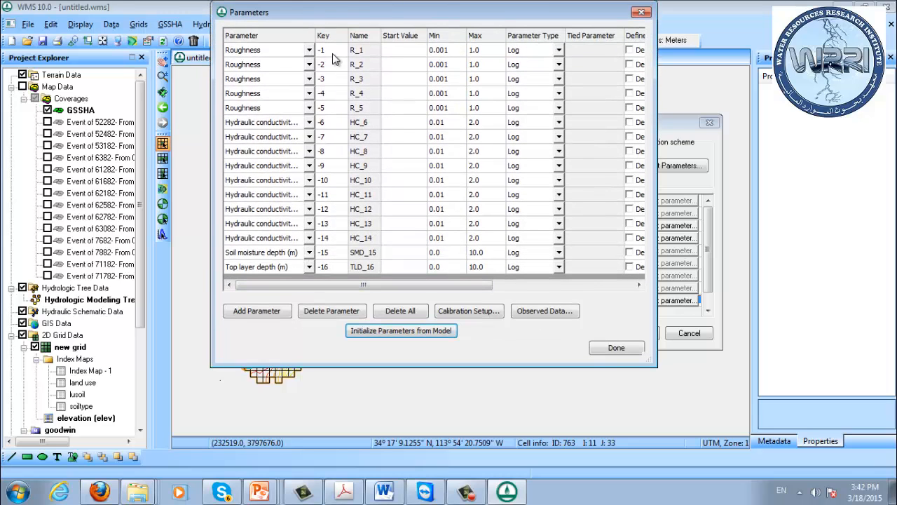
drag(333, 55, 338, 270)
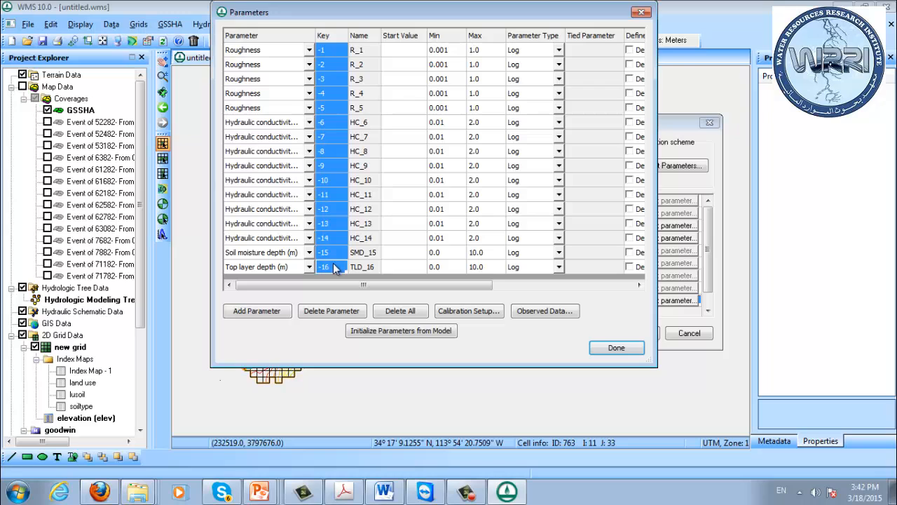
drag(260, 52, 266, 276)
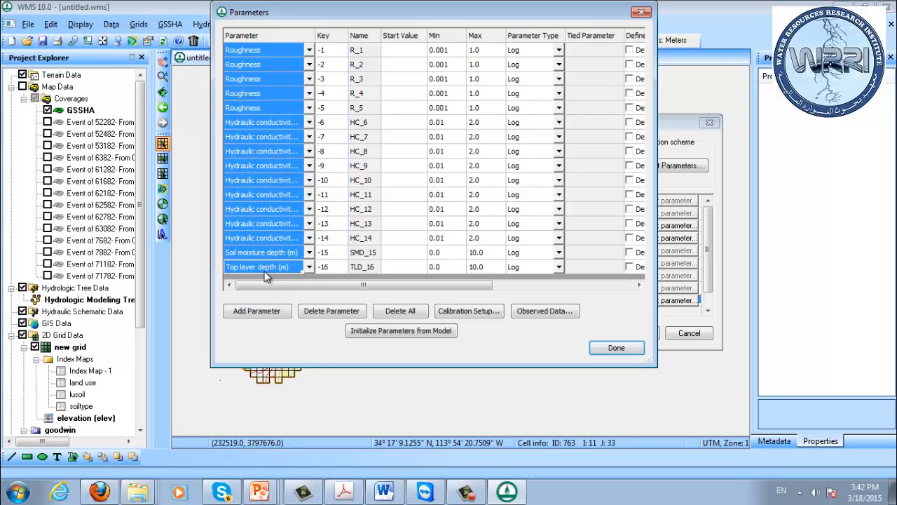
click(334, 52)
drag(334, 55, 333, 272)
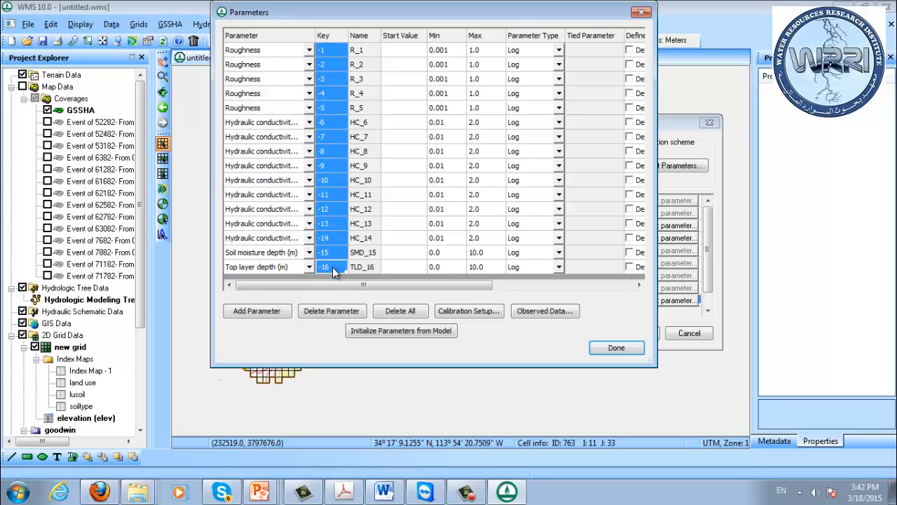
click(336, 165)
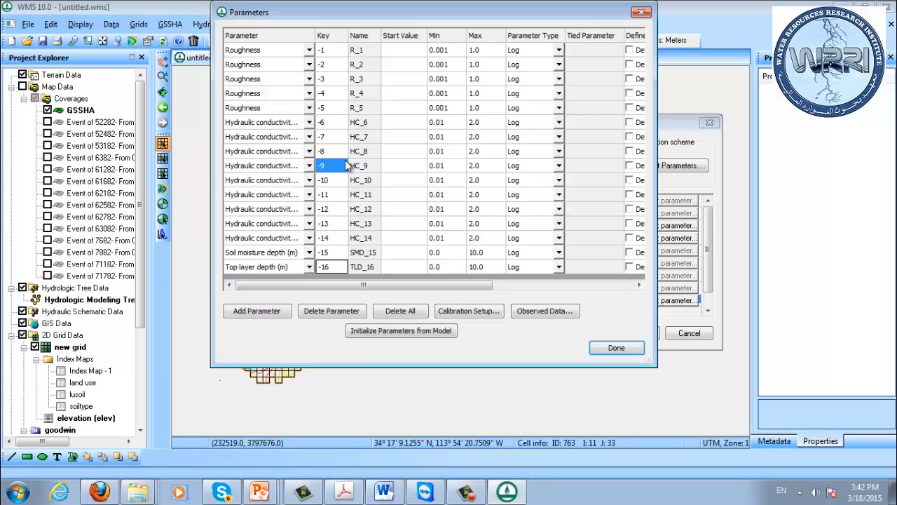
click(409, 51)
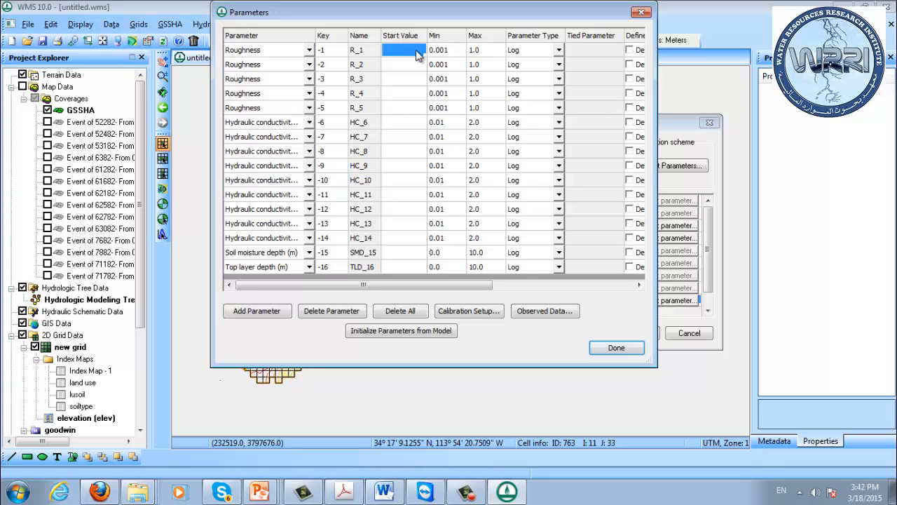
click(450, 55)
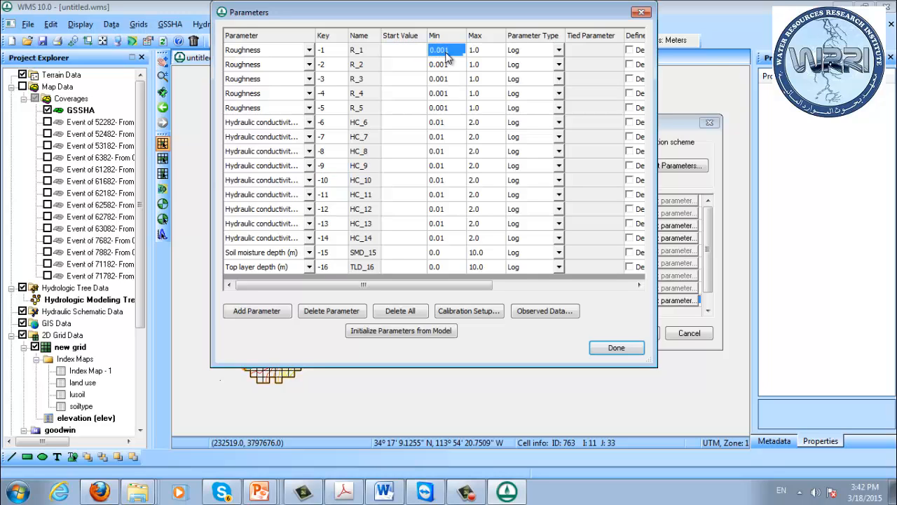
click(489, 55)
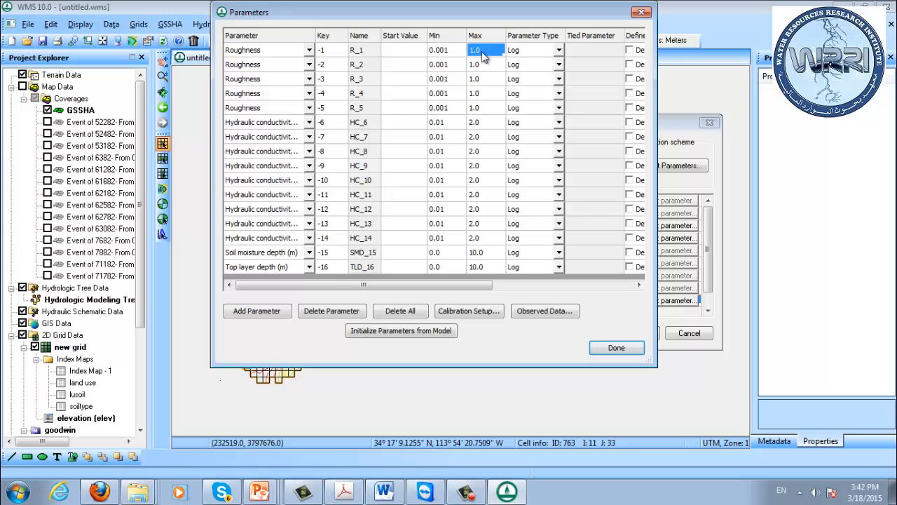
click(415, 55)
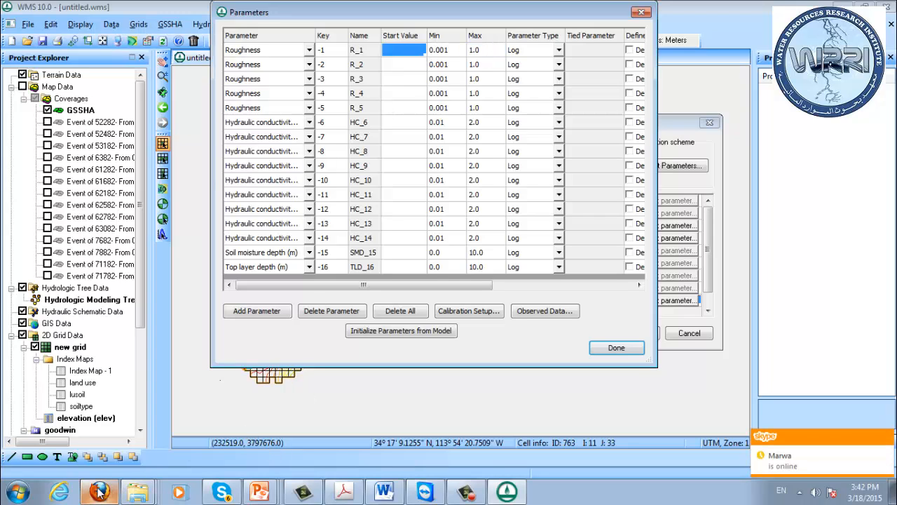
- Switch to the file explorer and open 18 Workshop-Gssha-Calibration-AutomatedCalibration.pdf from the pdf folder on Removable Disk (G:)
mouse_move(134, 494)
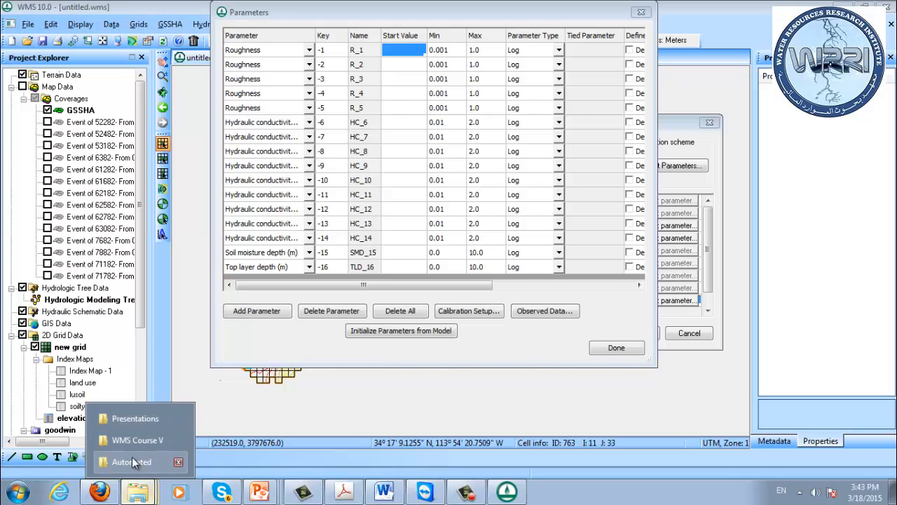
click(133, 420)
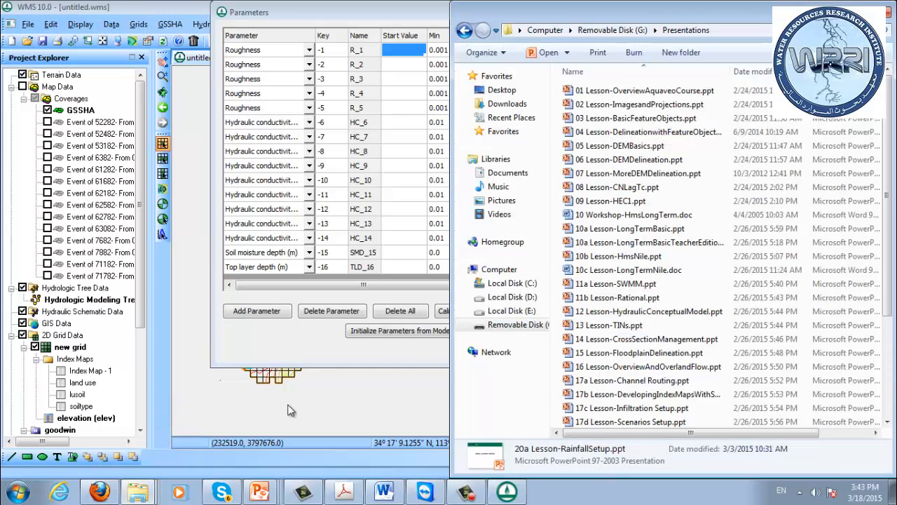
click(746, 394)
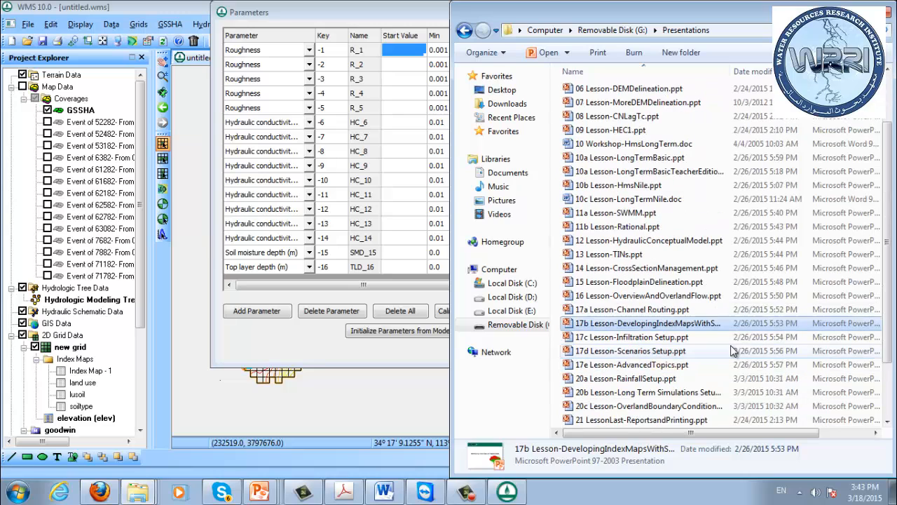
scroll(745, 335, down, 2)
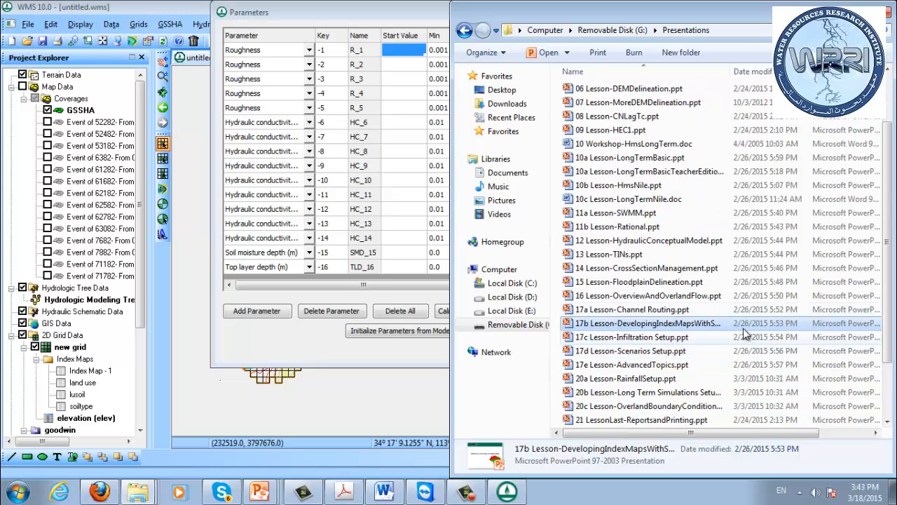
click(631, 30)
double_click(831, 121)
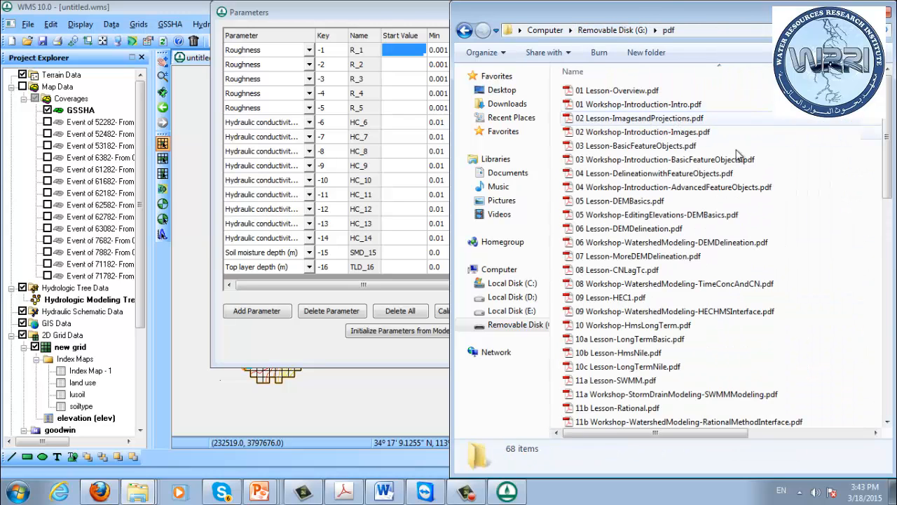
click(616, 325)
scroll(631, 323, down, 11)
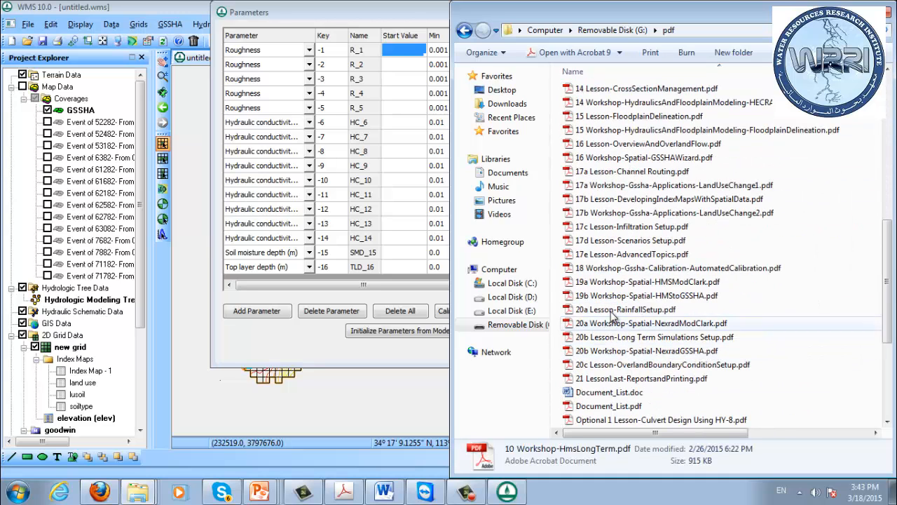
double_click(616, 270)
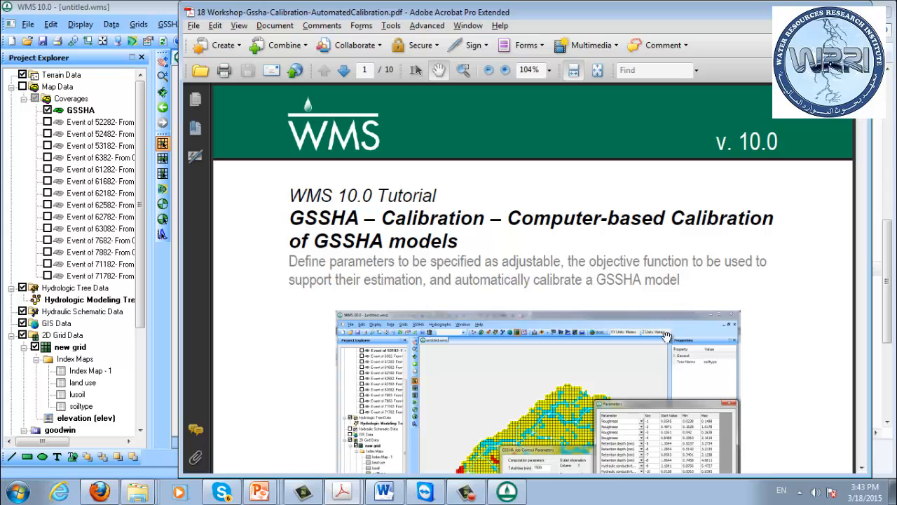
- Look through the calibration tutorial for the parameter table with start, minimum and maximum values on page 5
drag(671, 340, 670, 184)
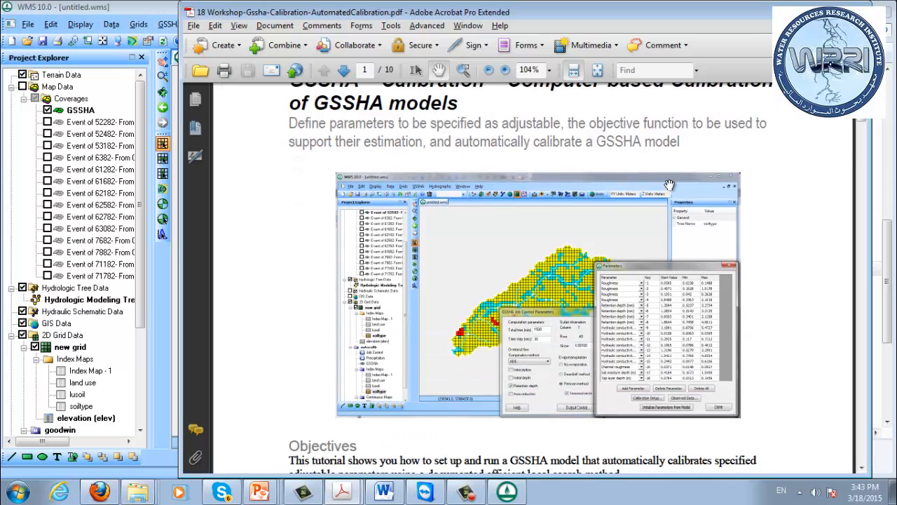
scroll(670, 185, down, 15)
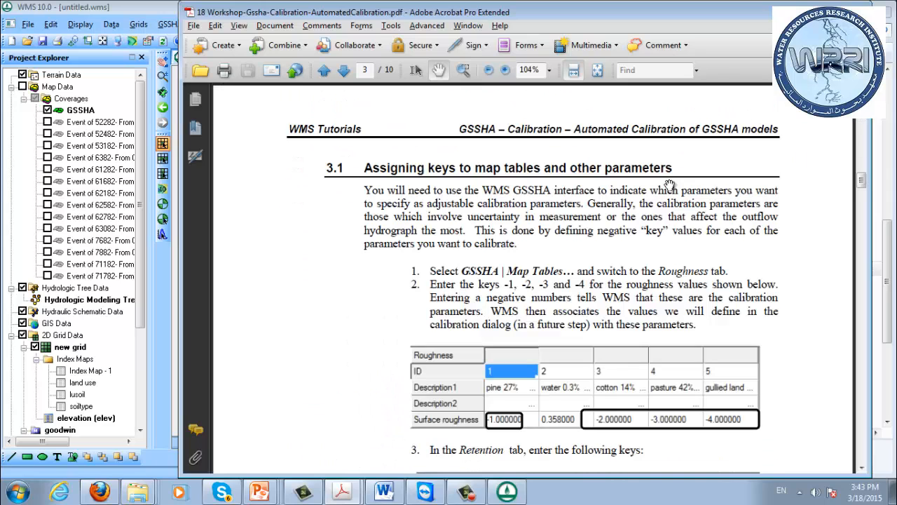
scroll(670, 184, down, 10)
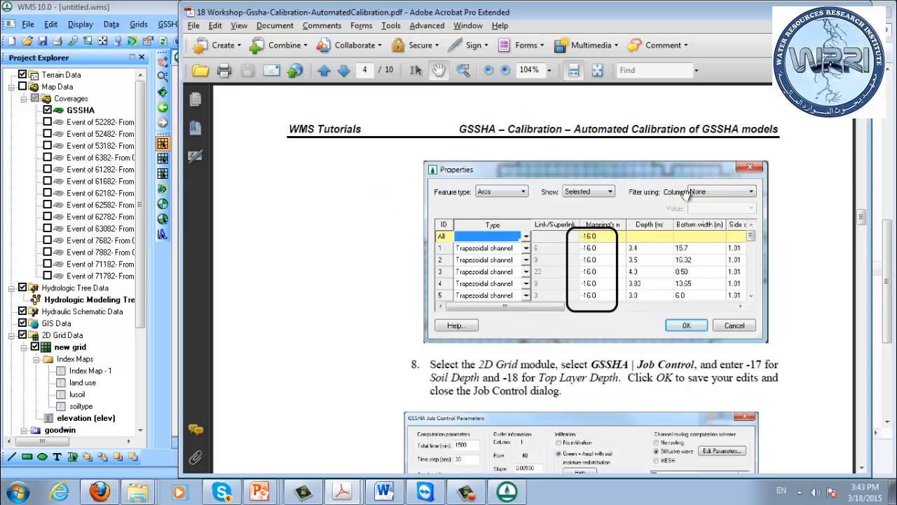
scroll(687, 196, down, 5)
scroll(696, 245, down, 5)
scroll(697, 245, down, 10)
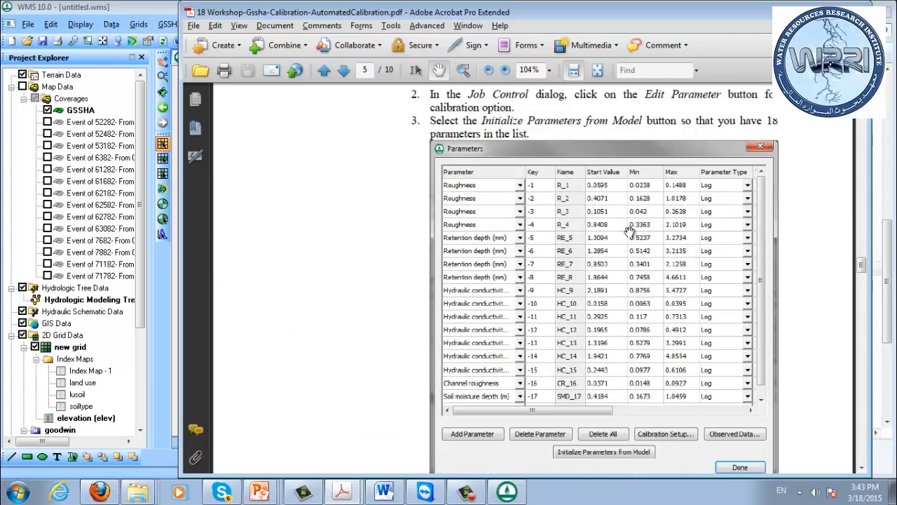
scroll(685, 235, down, 3)
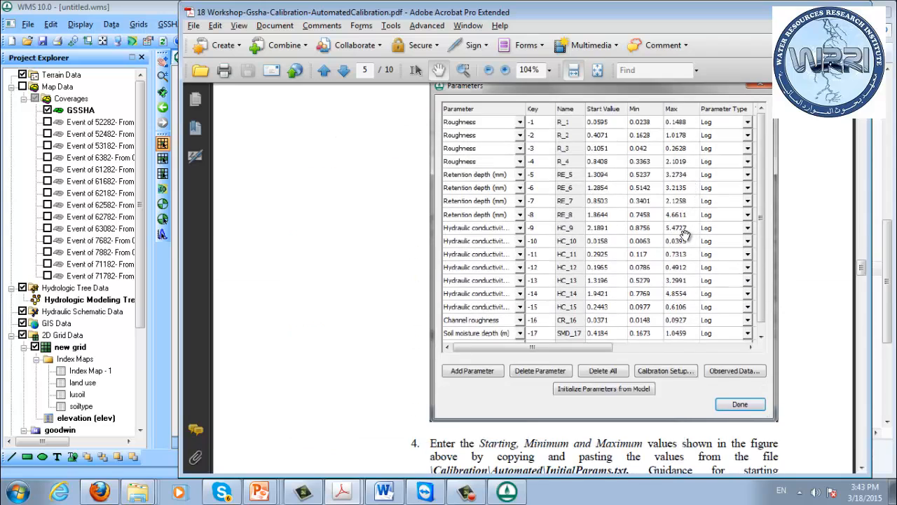
scroll(686, 232, up, 3)
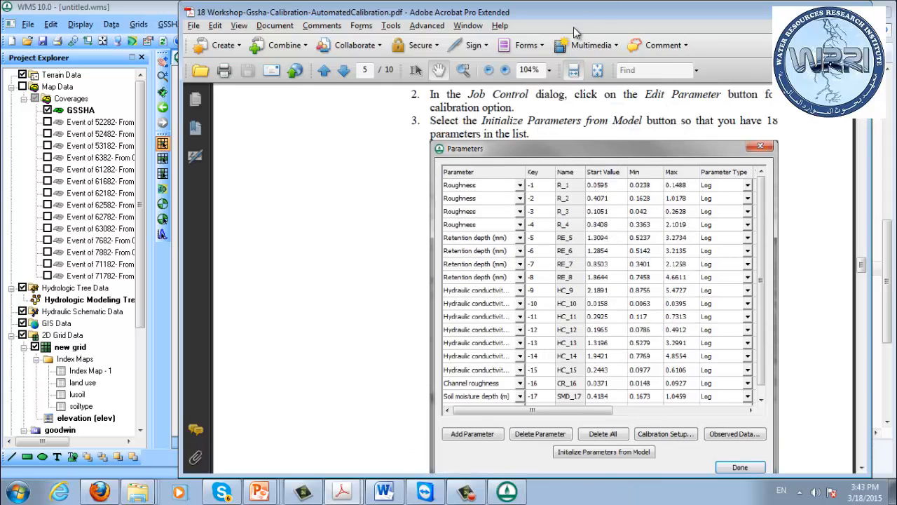
- Dock the tutorial PDF to half of the screen so it can be read alongside WMS
drag(580, 14, 2, 63)
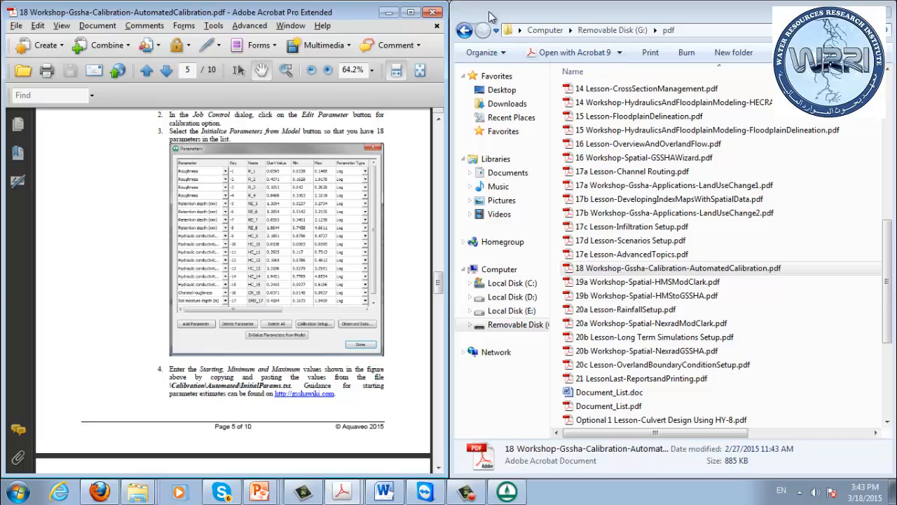
drag(488, 13, 496, 14)
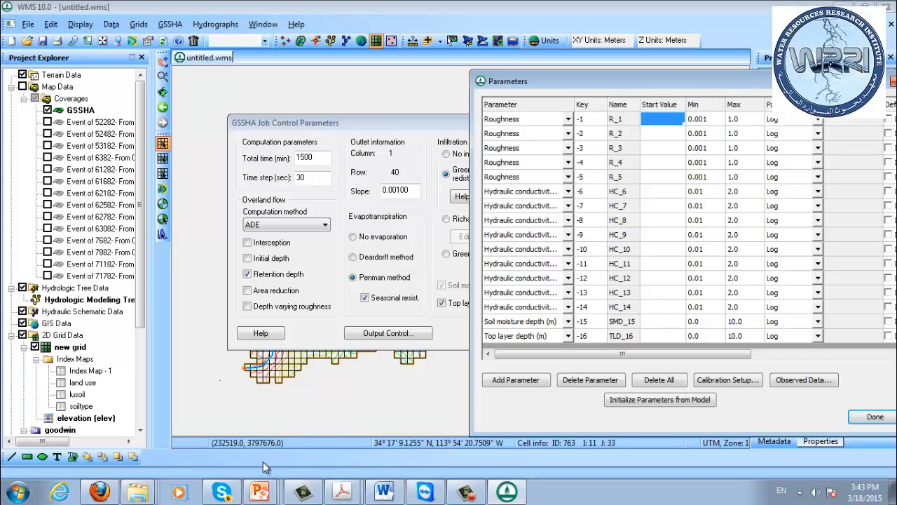
mouse_move(342, 490)
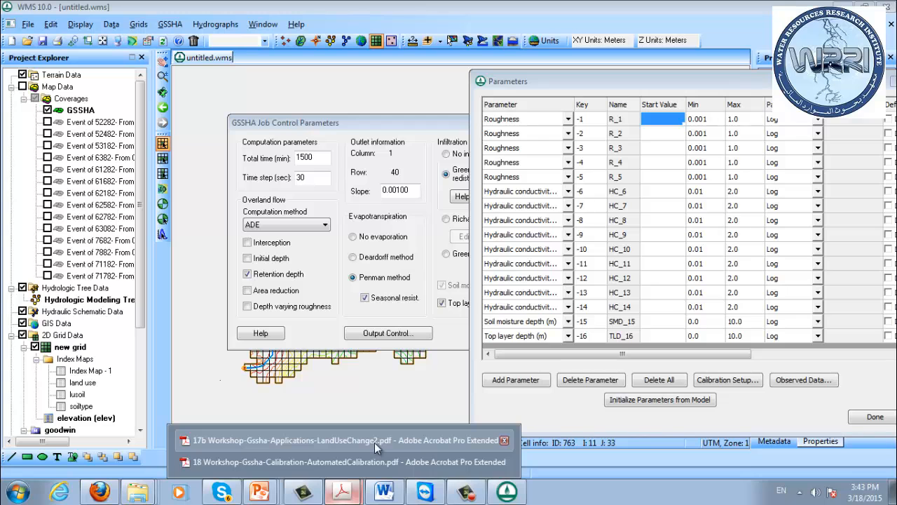
click(375, 463)
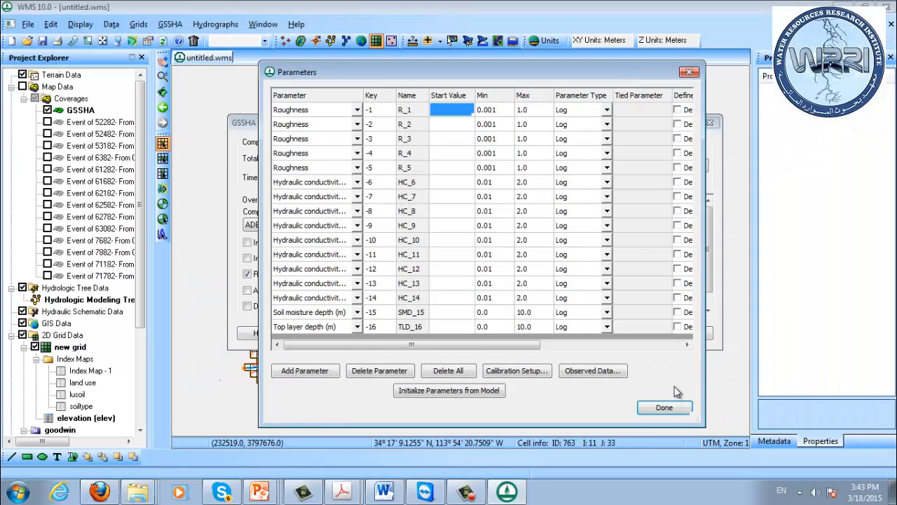
- Close the calibration parameter list and accept the GSSHA job control parameters
click(670, 407)
click(575, 275)
click(689, 72)
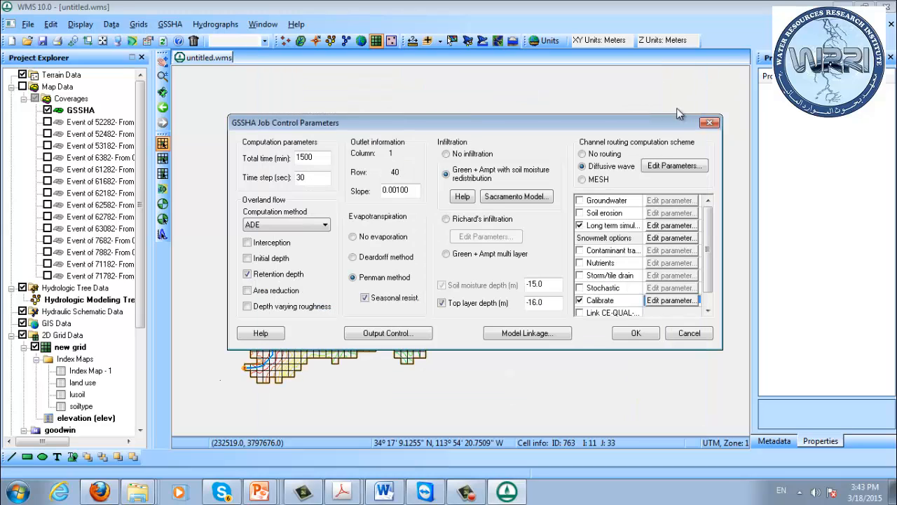
click(636, 334)
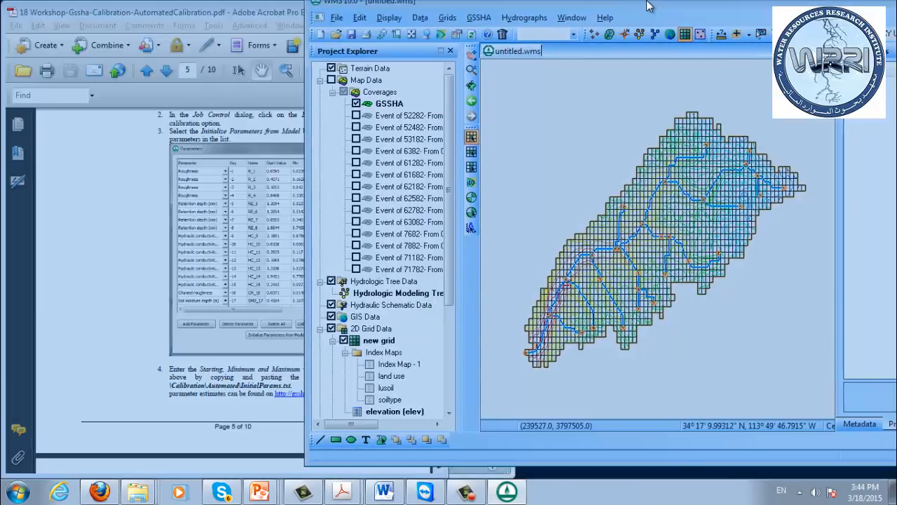
- Restore the WMS window to a smaller size beside the tutorial and reopen the calibration parameters from the GSSHA job control
double_click(649, 5)
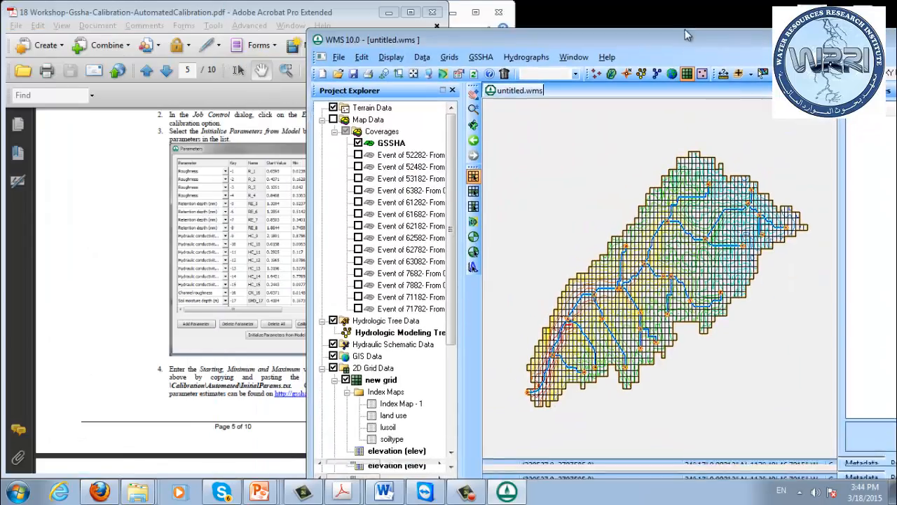
drag(680, 13, 684, 19)
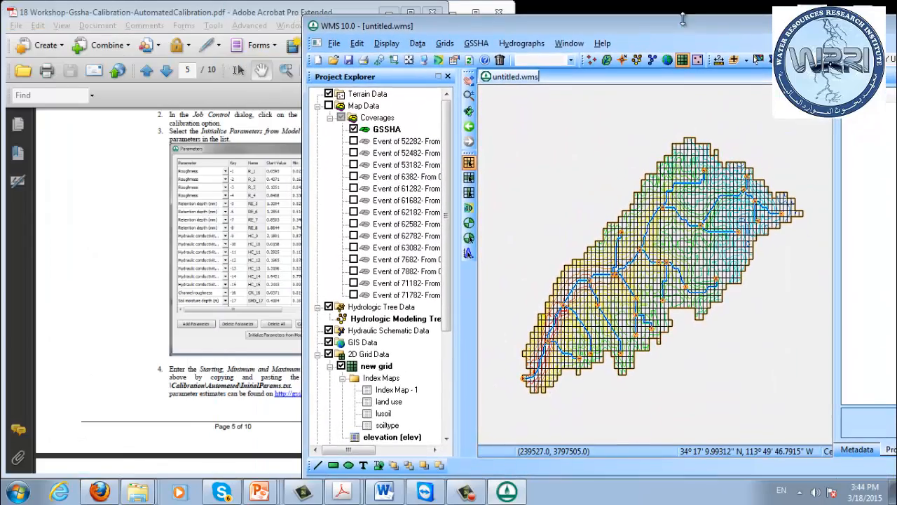
click(476, 43)
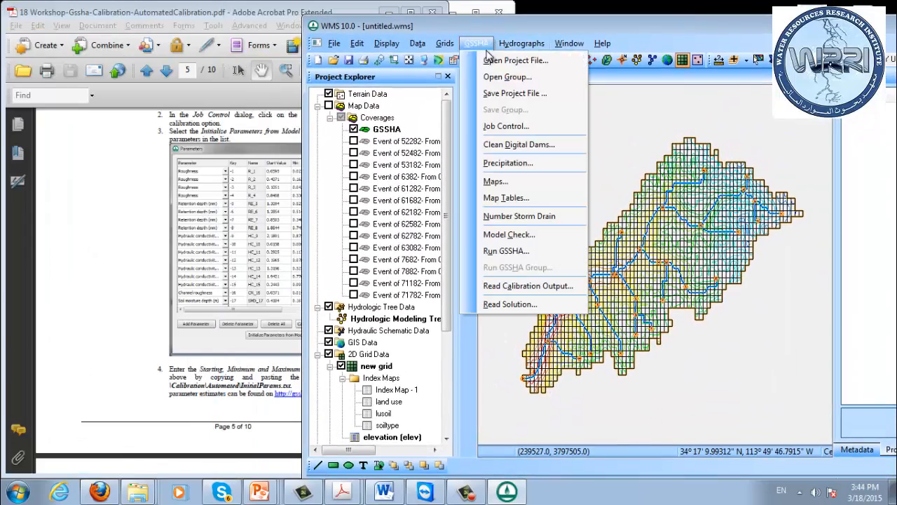
click(503, 133)
click(833, 315)
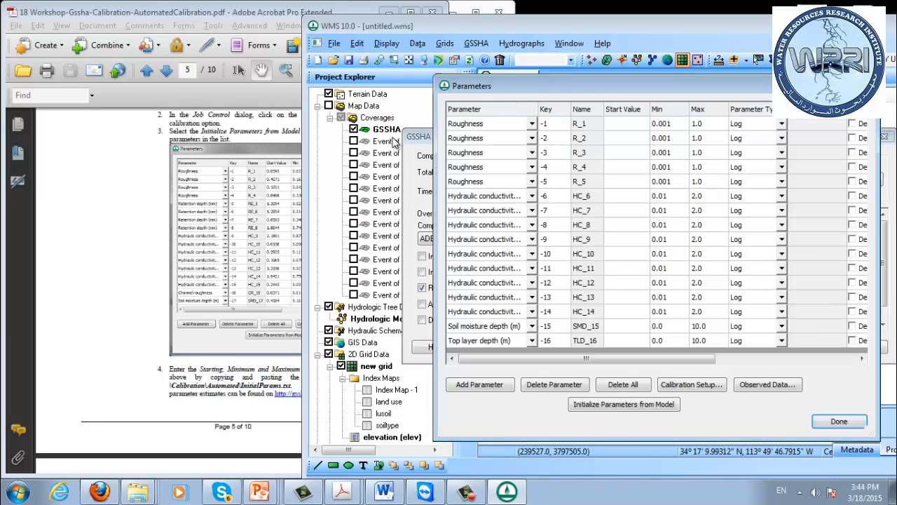
- Enlarge the tutorial's parameter table to 125% and arrange its value columns next to the WMS Parameters dialog
click(216, 190)
drag(253, 14, 206, 14)
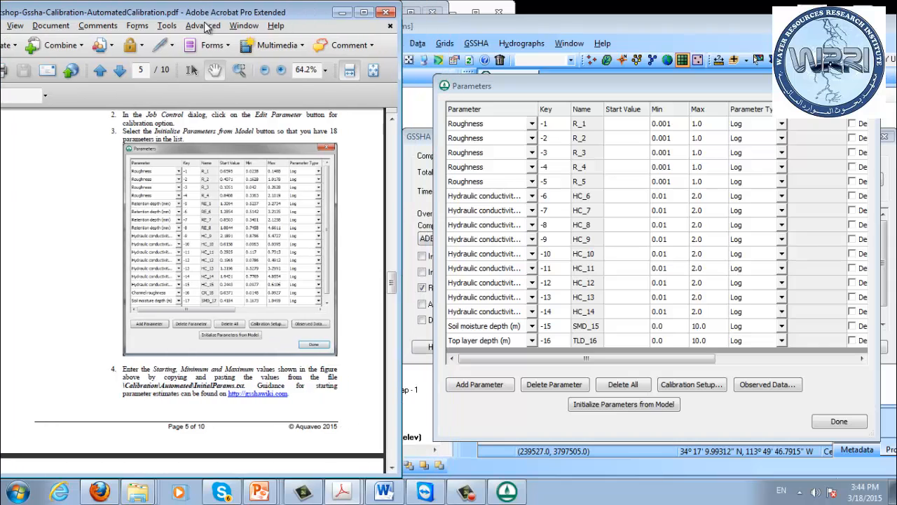
scroll(247, 188, up, 3)
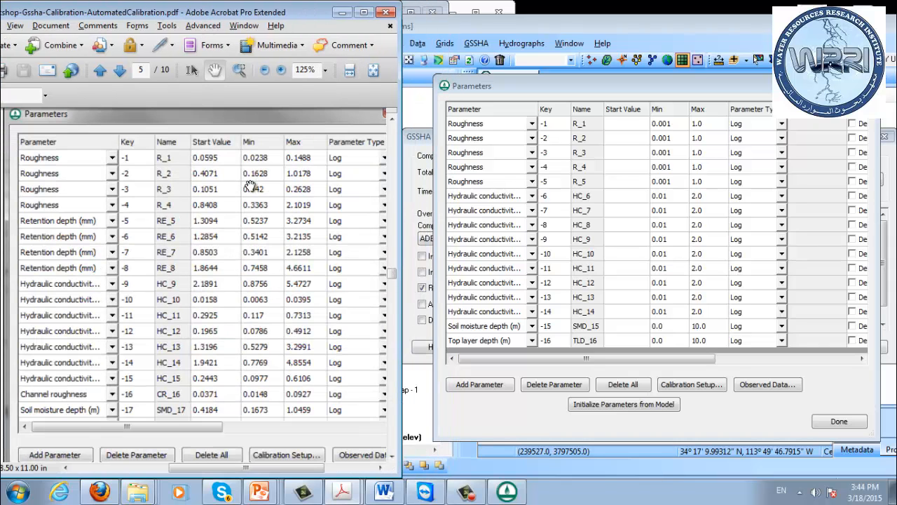
drag(300, 199, 172, 200)
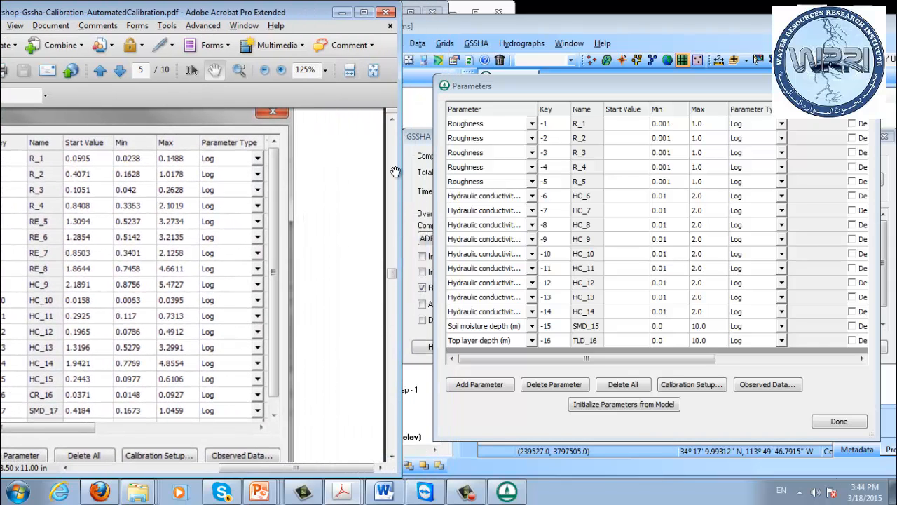
click(608, 86)
drag(619, 87, 603, 95)
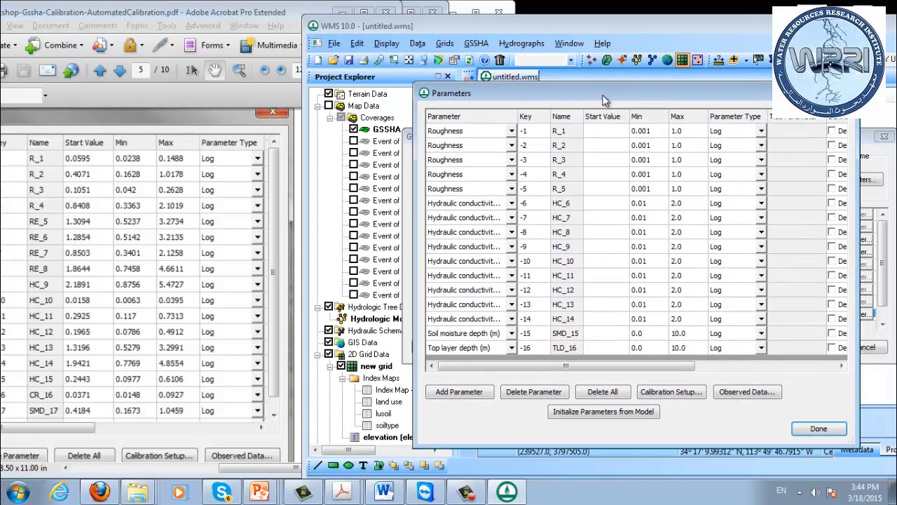
- Set the start values of roughness parameters R_1 to R_5 to 0.0595, 0.4071, 0.1051, 0.8408 and 0.8408
click(641, 133)
click(610, 135)
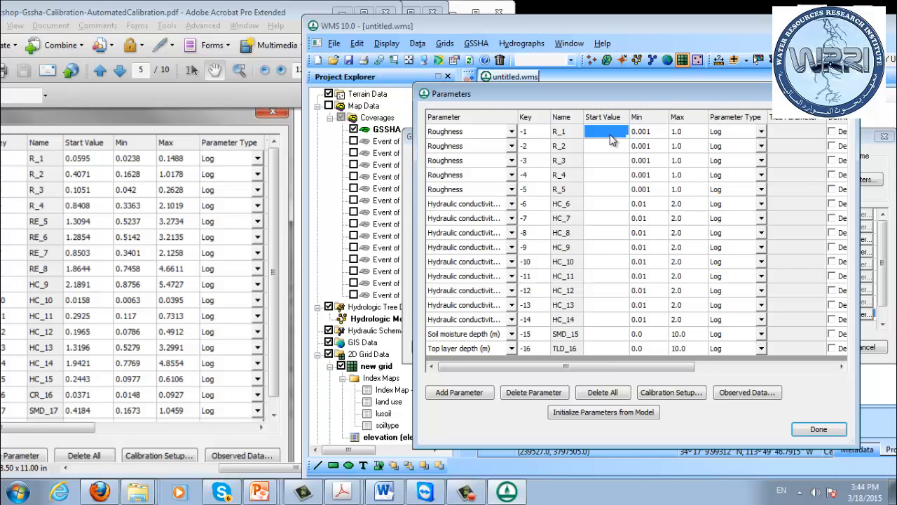
text(.05)
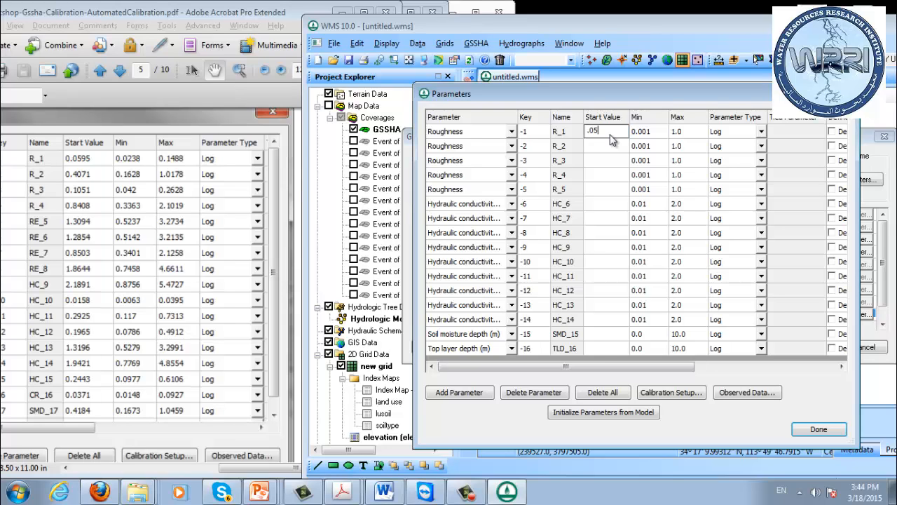
text(95)
key(Return)
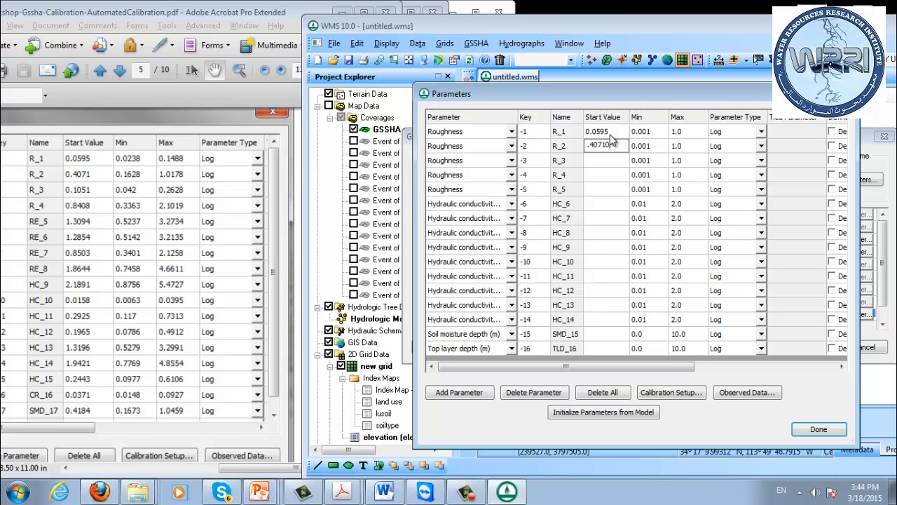
text(.40710)
key(Return)
text(.)
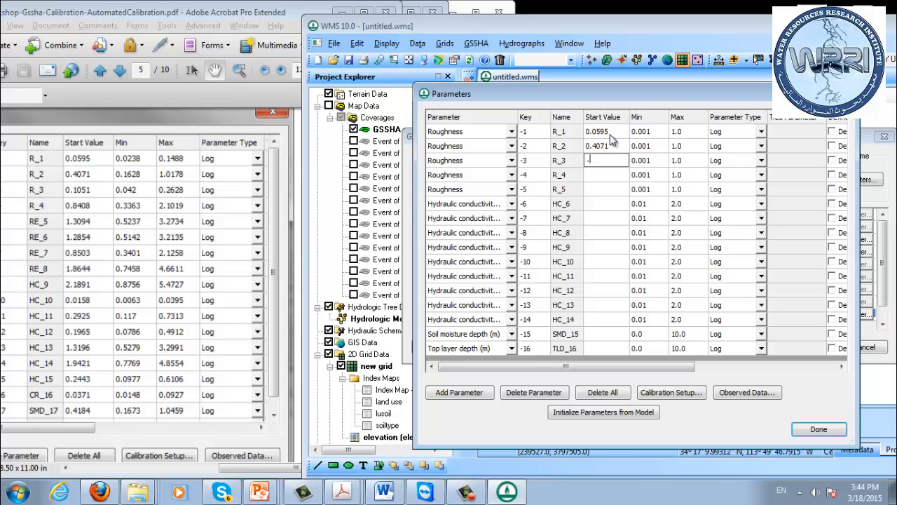
text(1051)
key(Return)
key(Return)
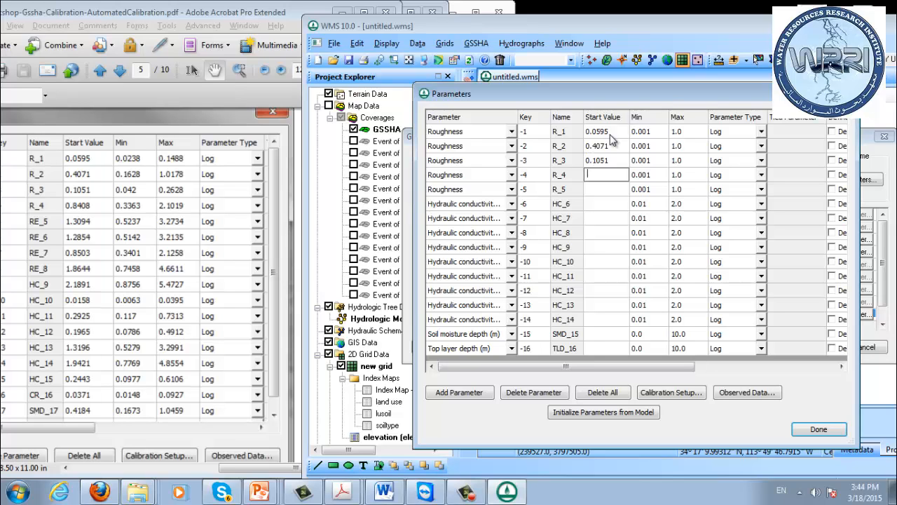
text(.8408)
key(Return)
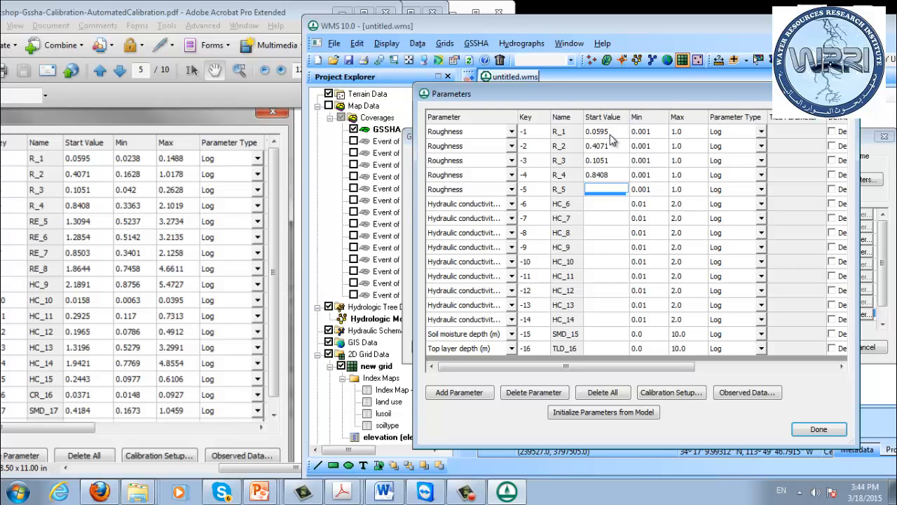
text(.8408)
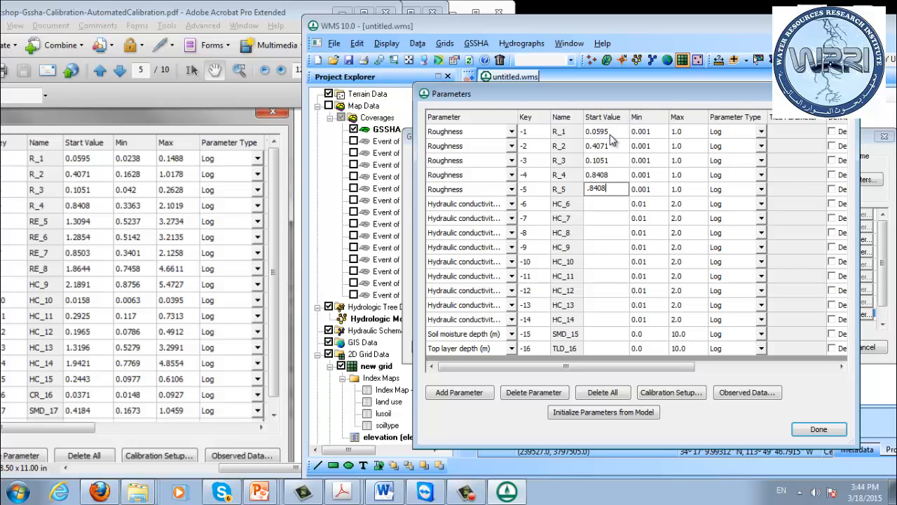
key(Return)
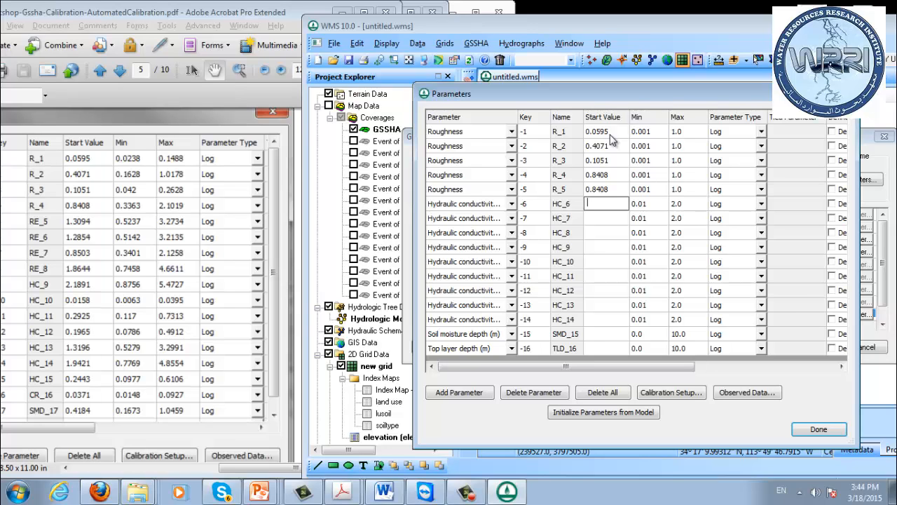
- Set the start value of hydraulic conductivity parameter HC_6 to 2.1891
text(1)
key(Escape)
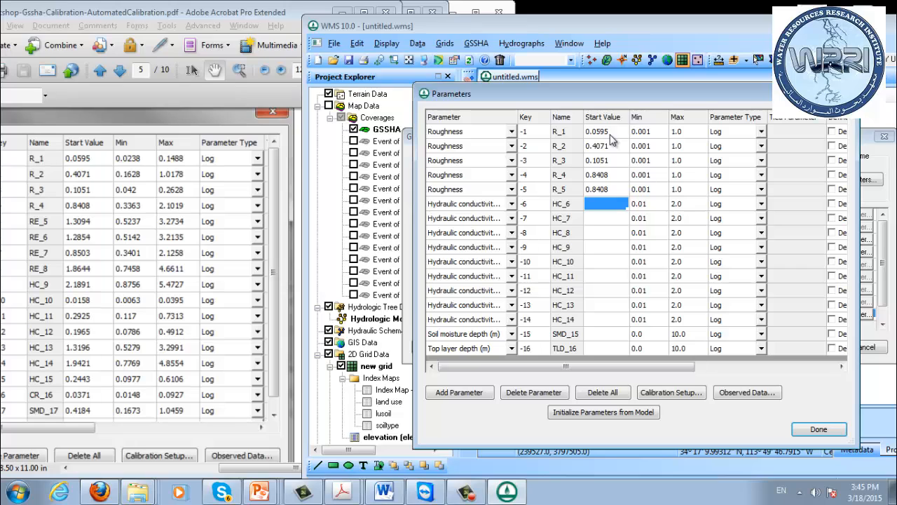
text(2.1891)
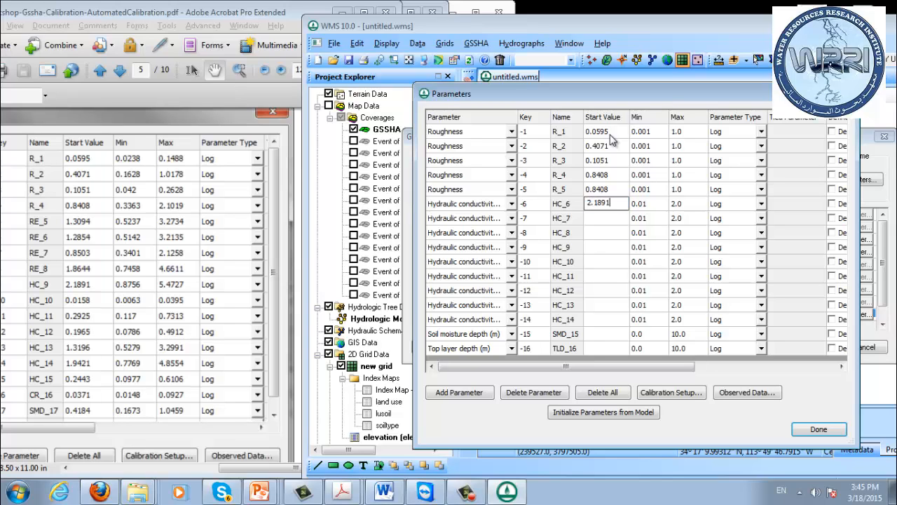
key(Return)
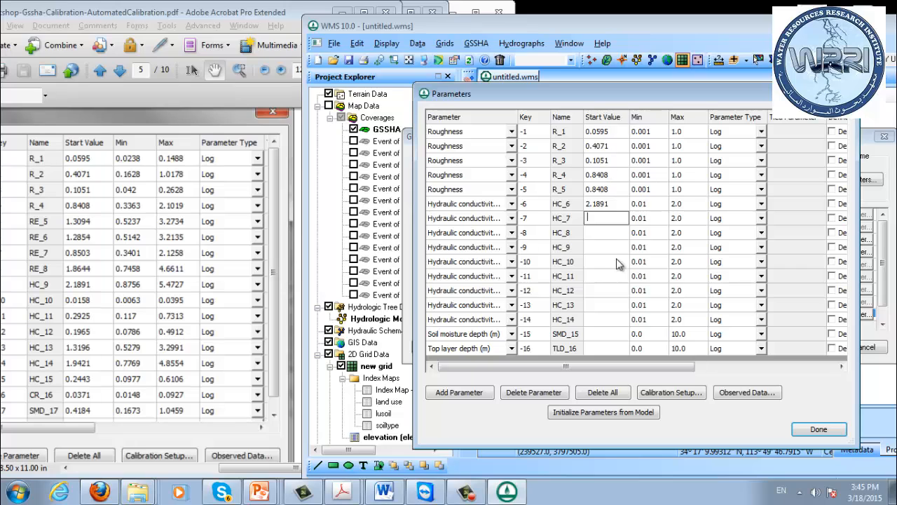
click(608, 237)
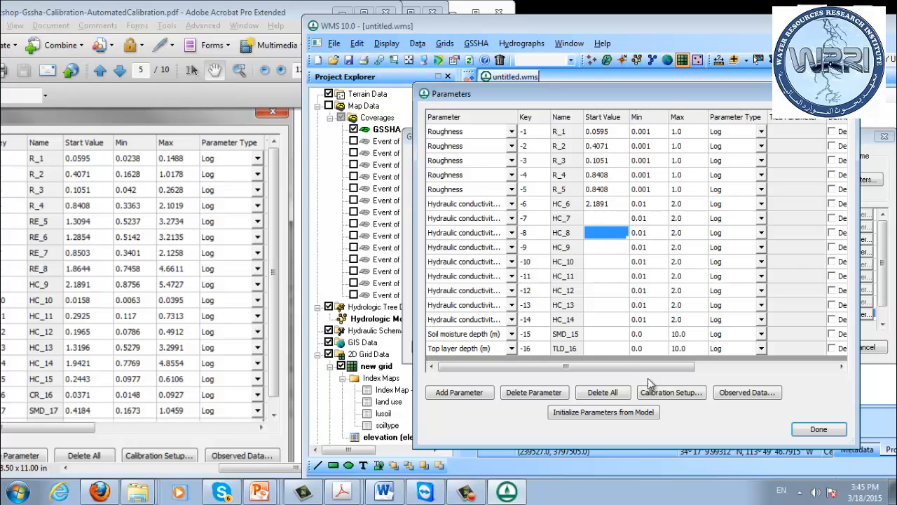
- Open the GSSHA observed data and add an observation of the Outlet Hydrograph type
click(740, 394)
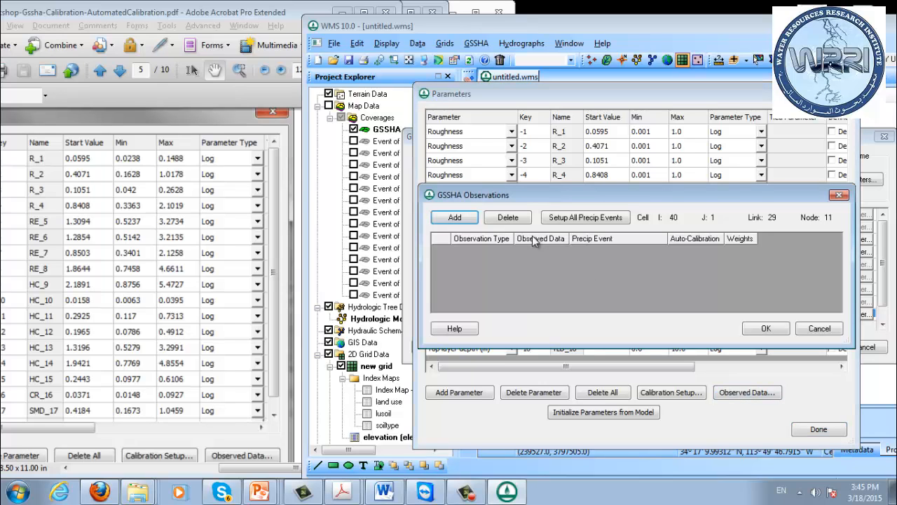
drag(534, 194, 432, 174)
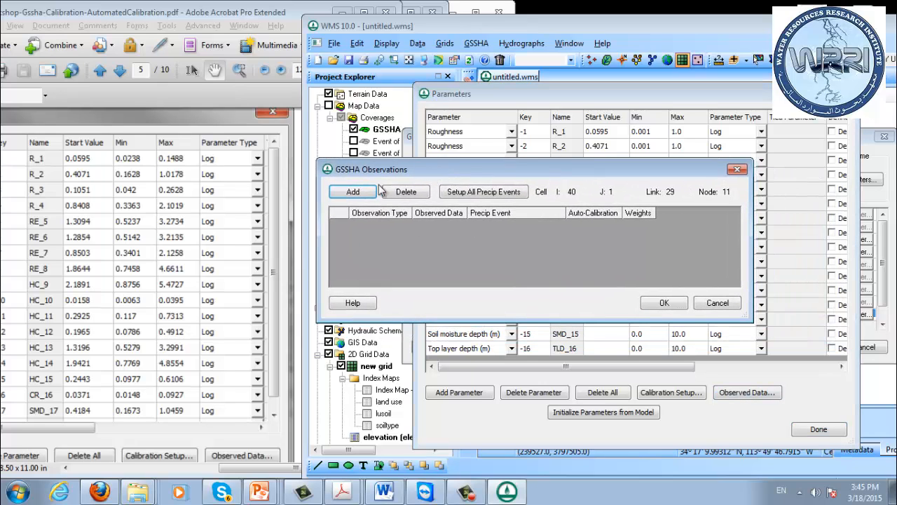
click(352, 193)
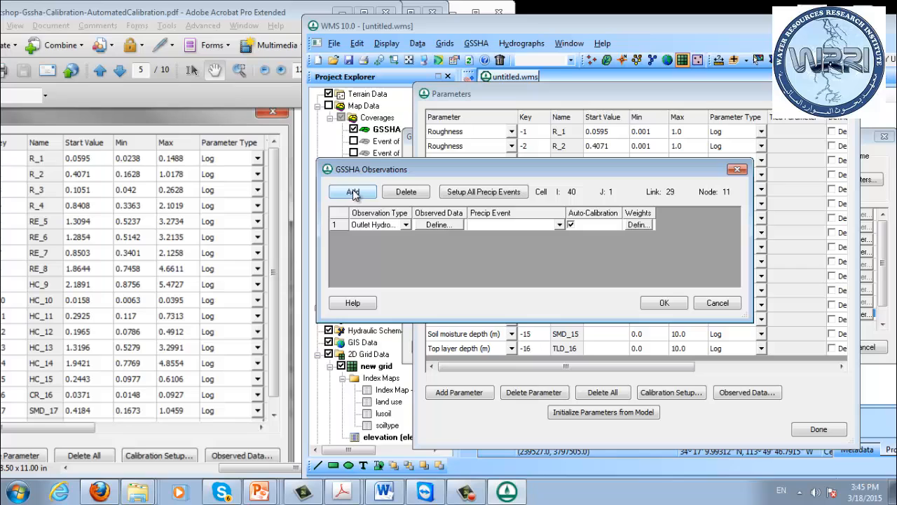
click(404, 229)
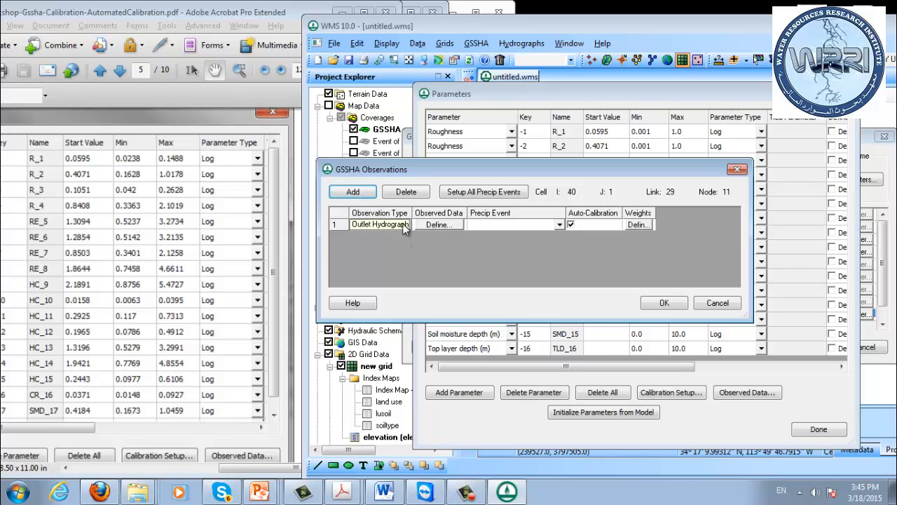
click(404, 226)
click(405, 229)
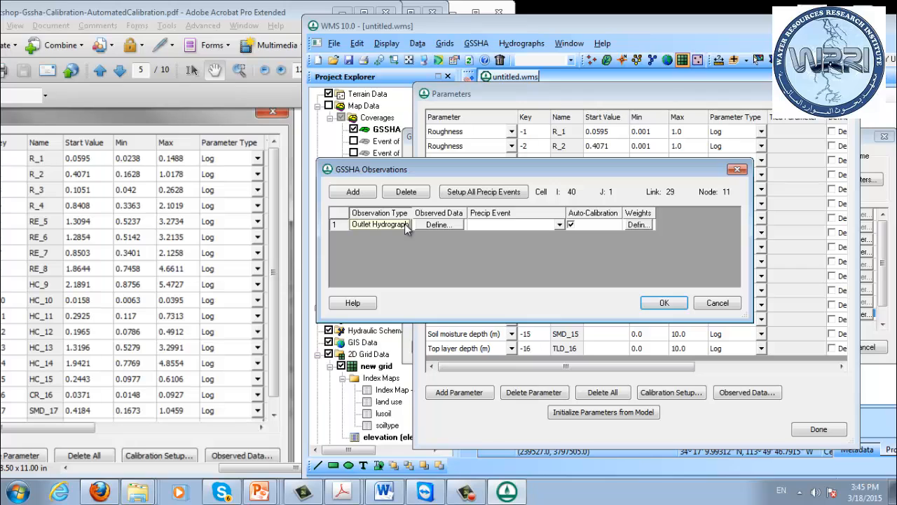
click(404, 224)
- Open the time-flow series for the outlet hydrograph's observed data and select its first time cell
click(438, 225)
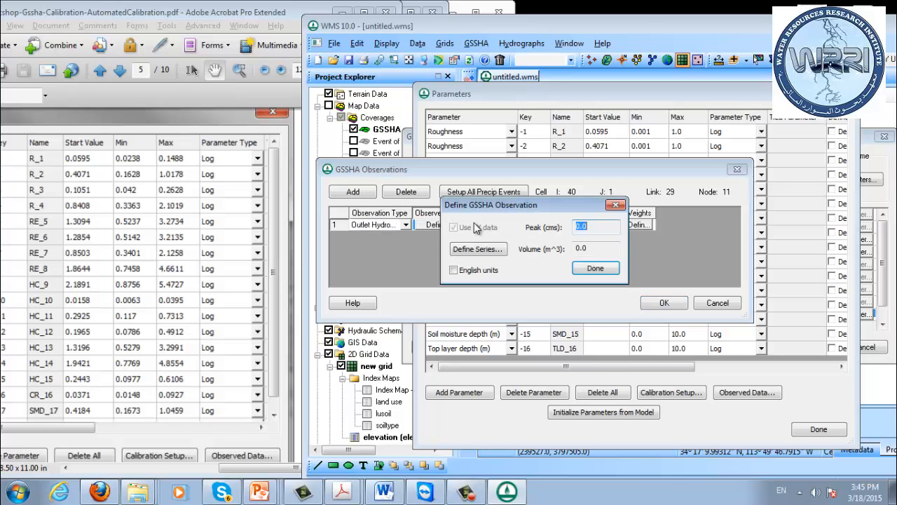
click(479, 249)
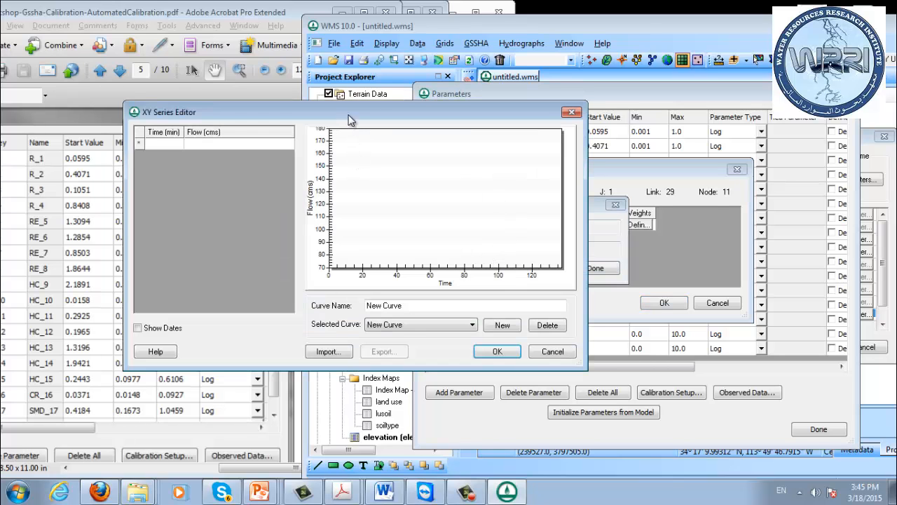
drag(351, 119, 616, 140)
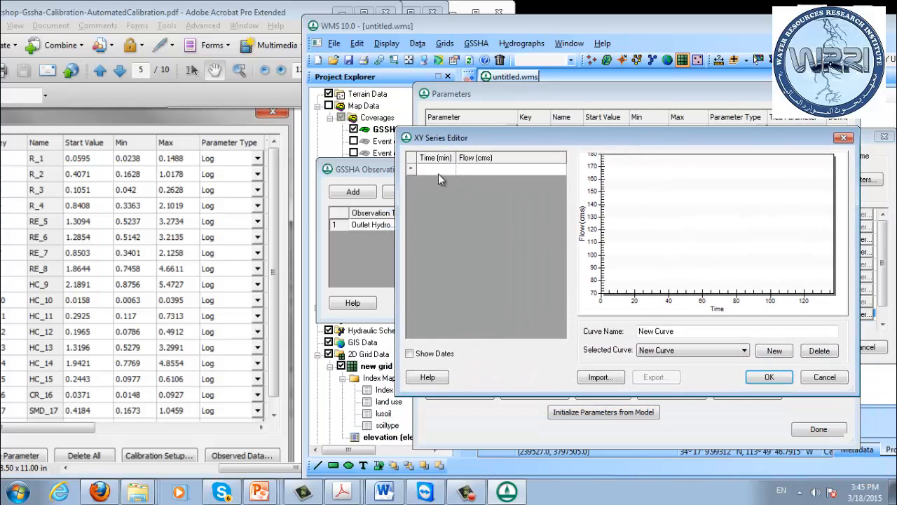
click(438, 174)
- Find observed.txt in the Automated calibration folder and open it in Notepad
click(138, 491)
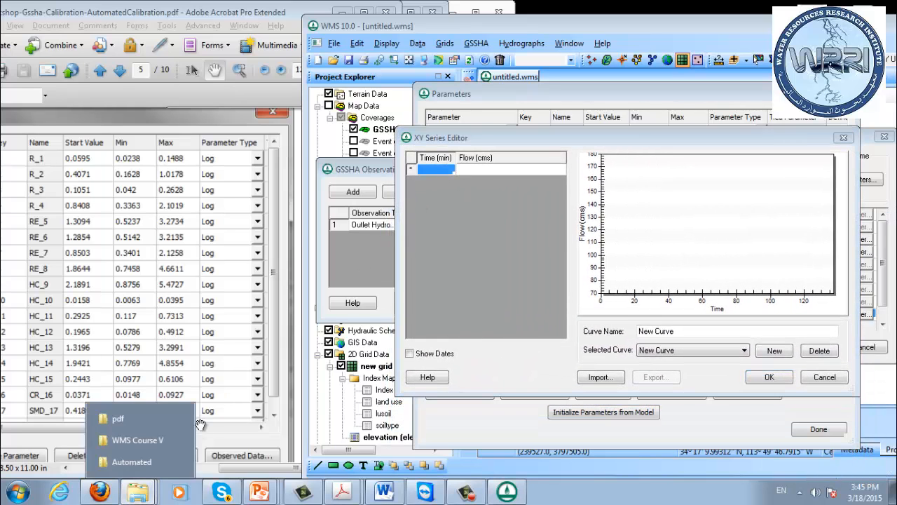
click(129, 462)
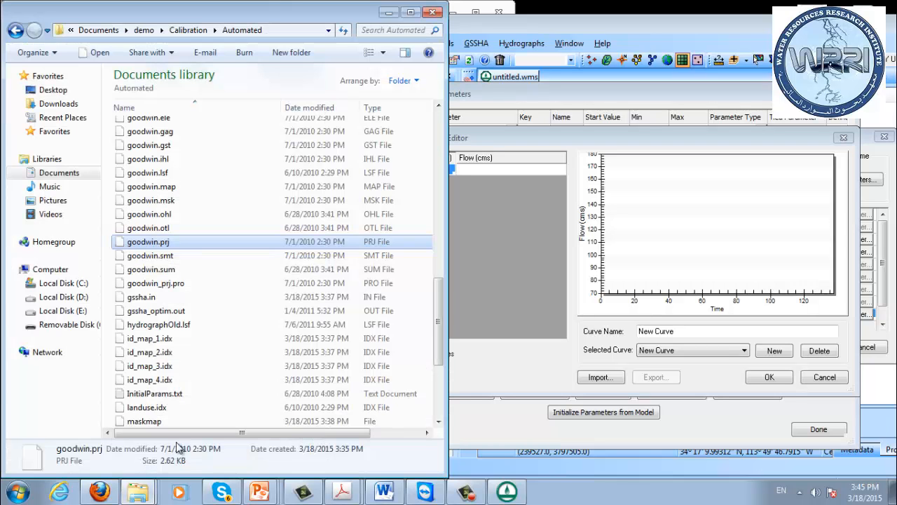
click(211, 284)
scroll(216, 331, down, 2)
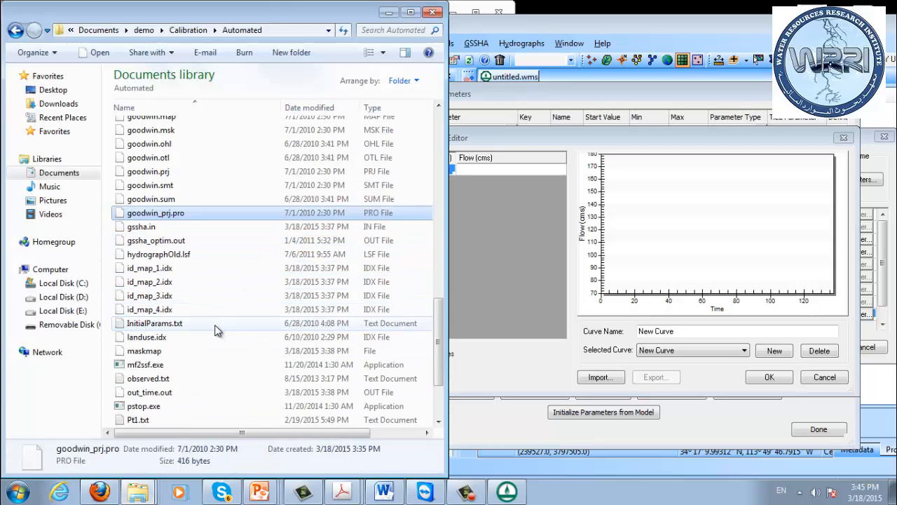
scroll(218, 328, down, 2)
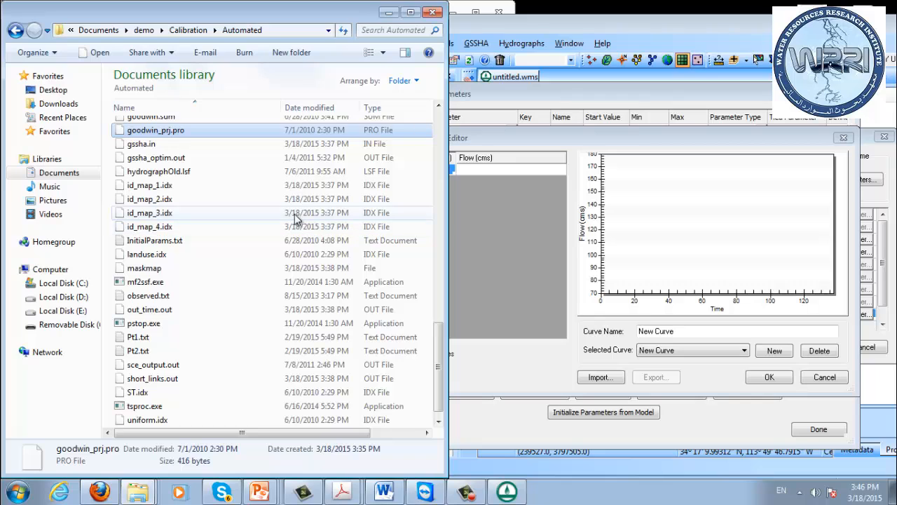
click(178, 160)
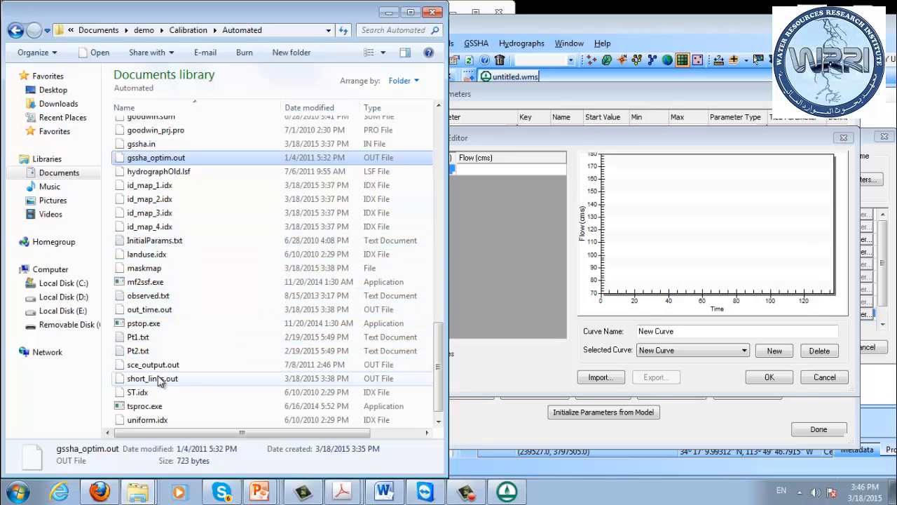
click(161, 406)
scroll(221, 383, down, 1)
scroll(224, 359, up, 4)
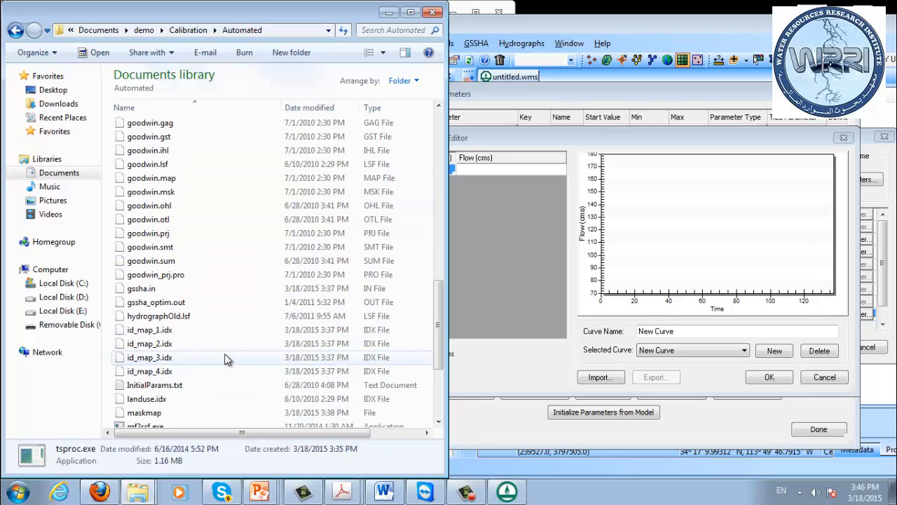
scroll(227, 327, up, 7)
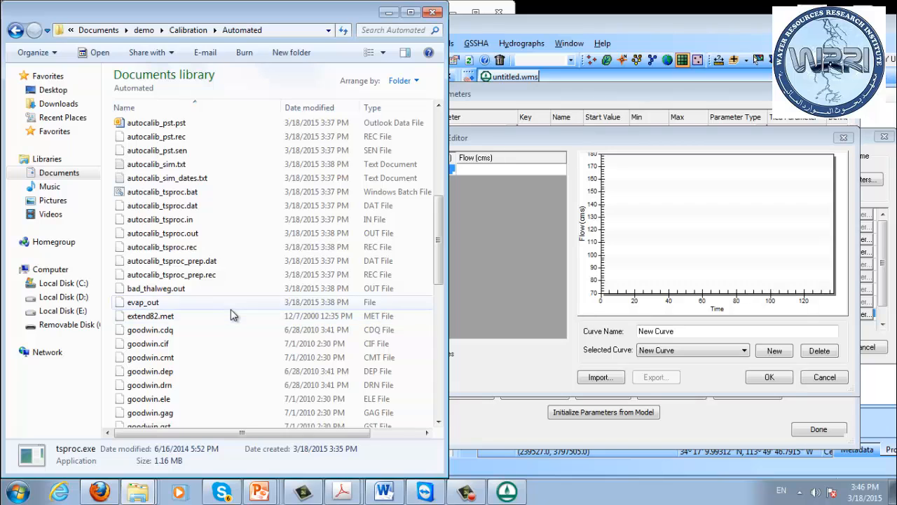
scroll(234, 315, up, 3)
click(205, 207)
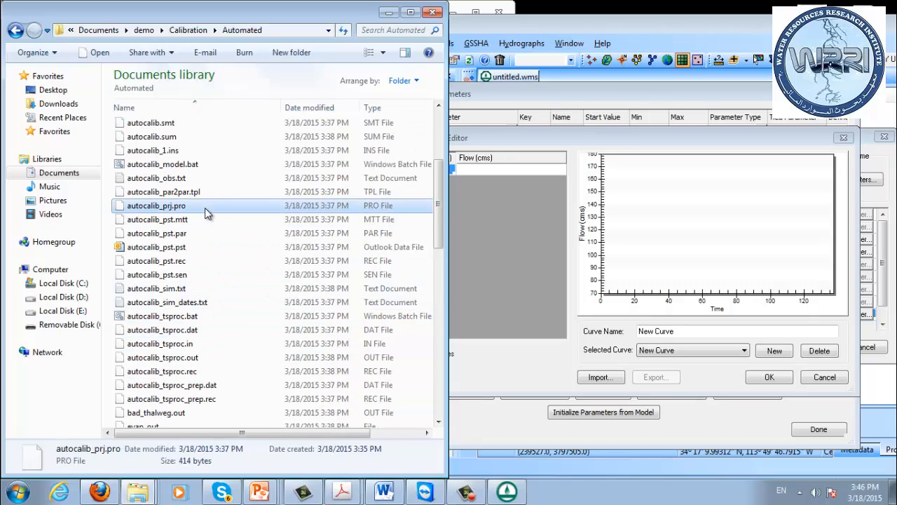
key(o)
key(Return)
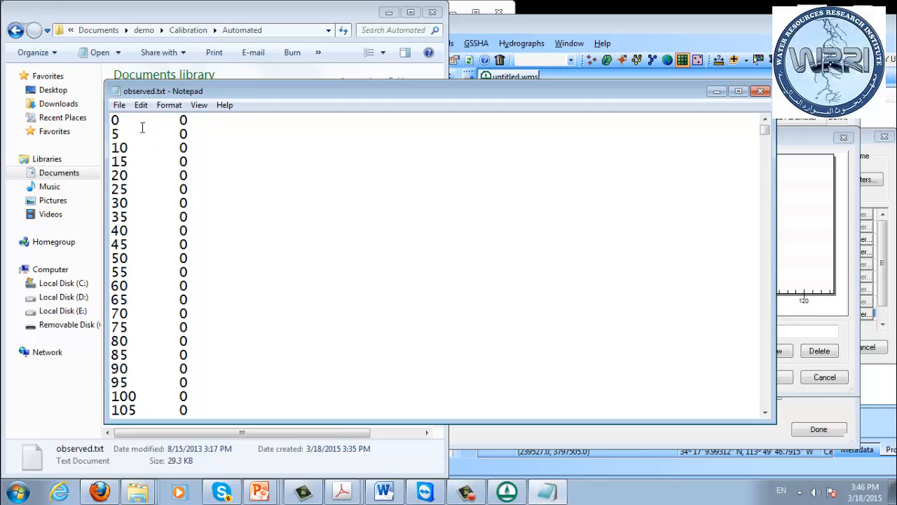
- Copy all time and flow records from observed.txt into the observation's XY series in WMS
key(ctrl+a)
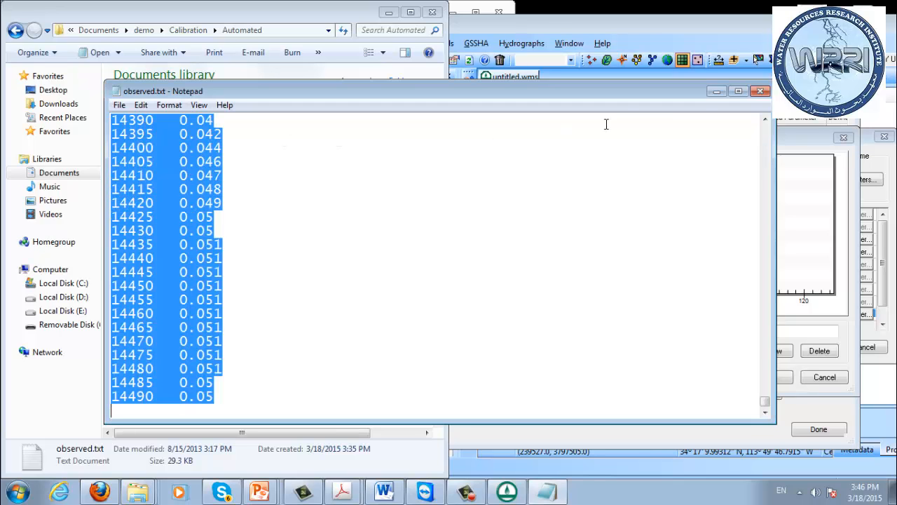
click(717, 91)
click(426, 171)
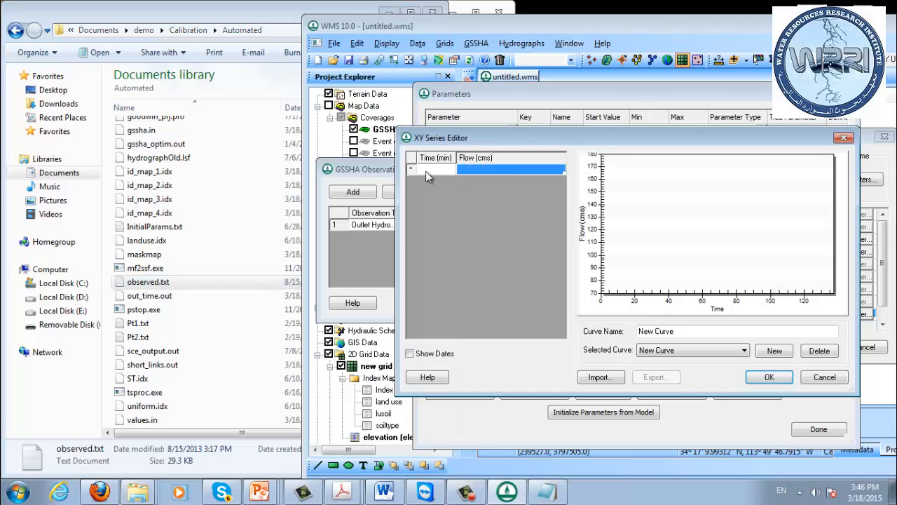
key(ctrl+v)
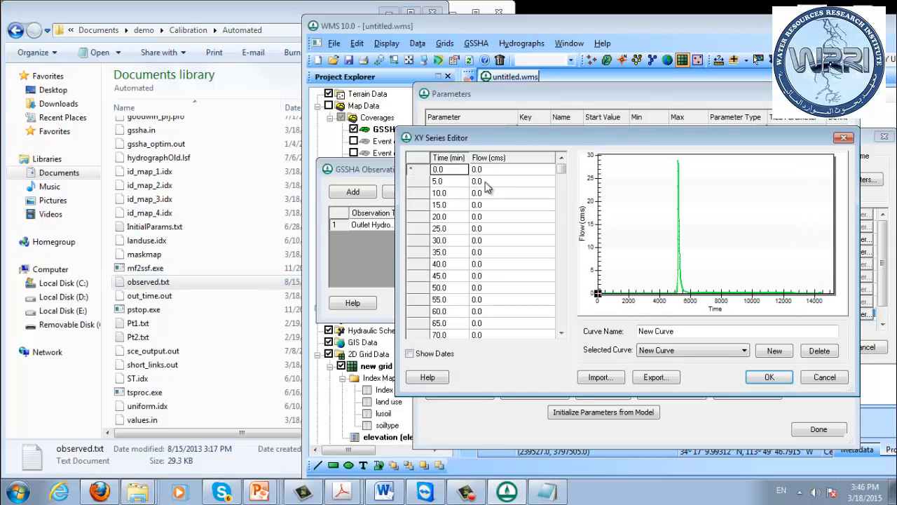
- Check the pasted flow series, name the curve obs, and accept the observation definition
drag(561, 176, 559, 303)
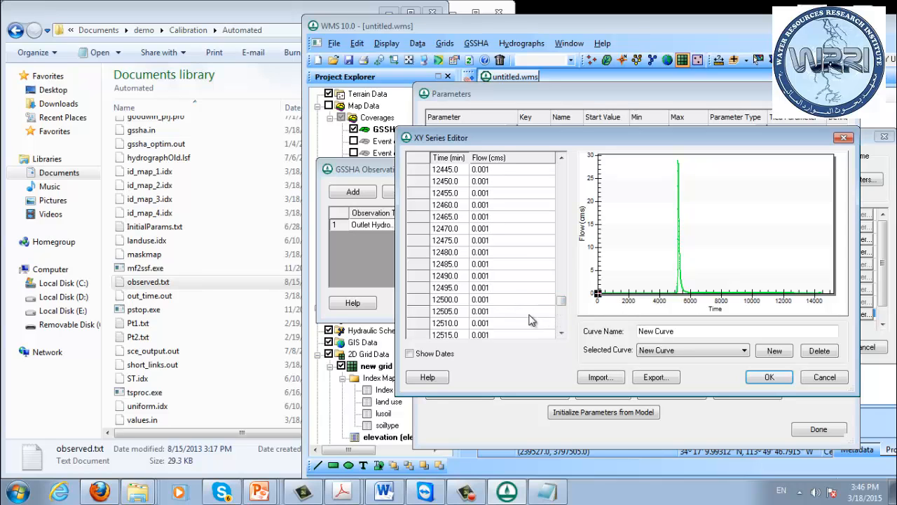
drag(691, 334, 579, 337)
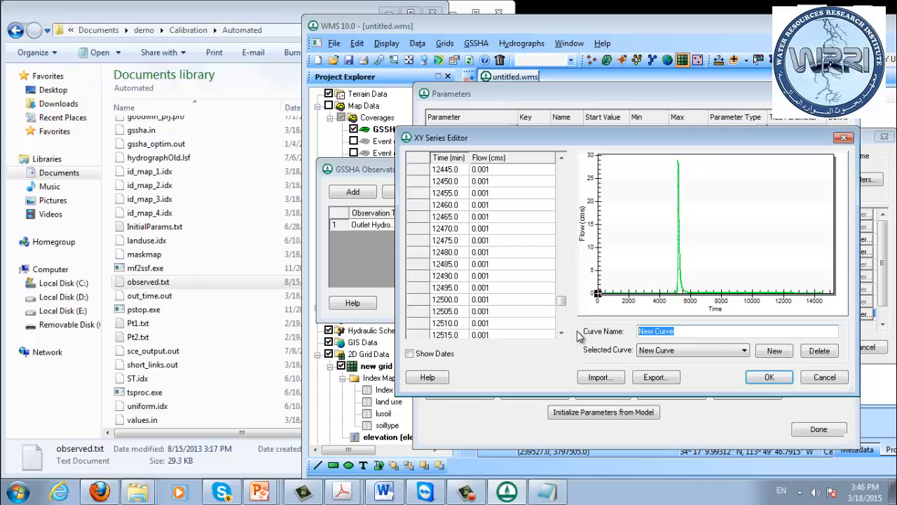
text(obs)
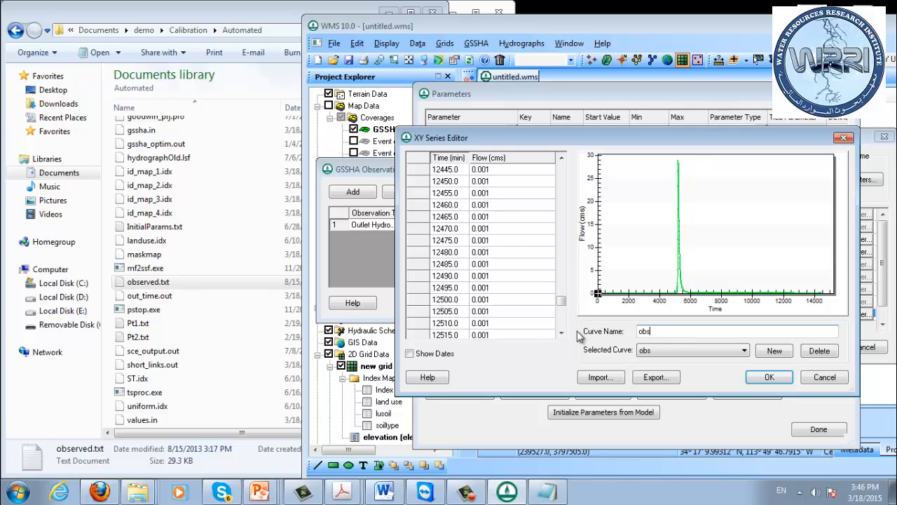
click(764, 378)
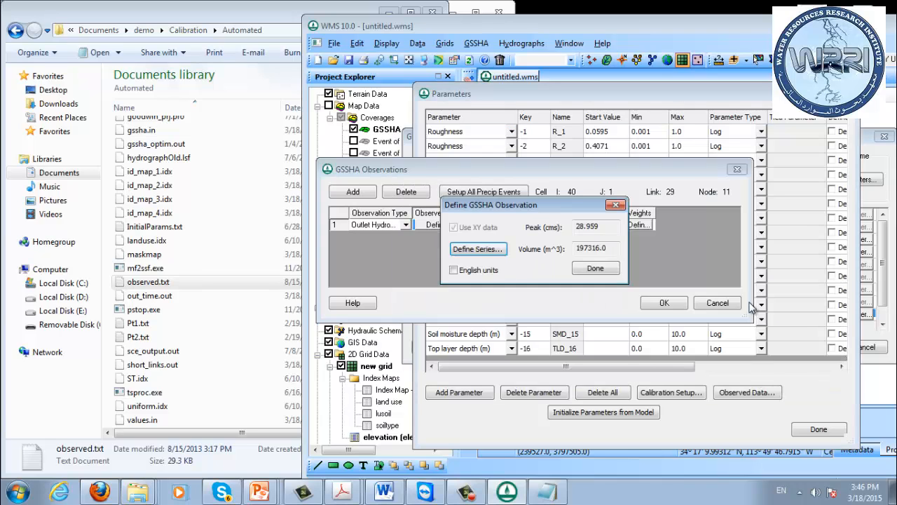
click(596, 268)
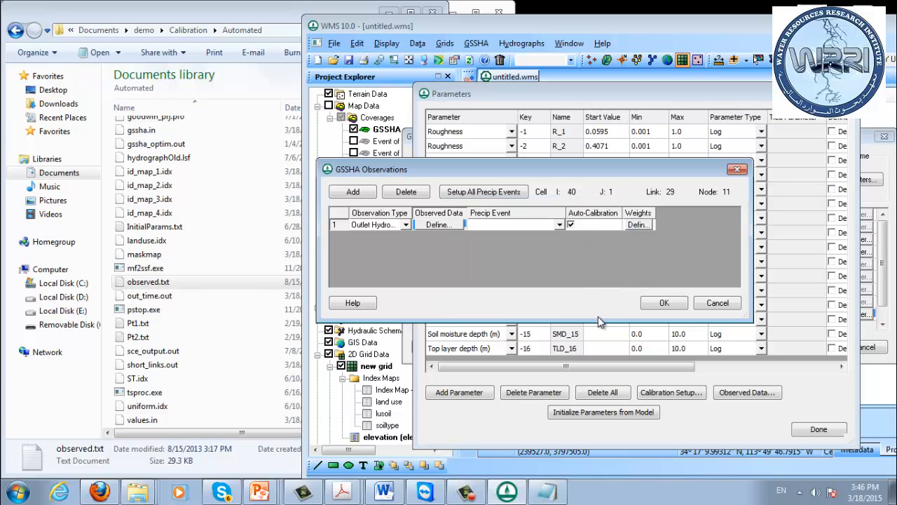
- Review the outlet hydrograph's observation weights without editing them and accept the GSSHA observations
click(638, 225)
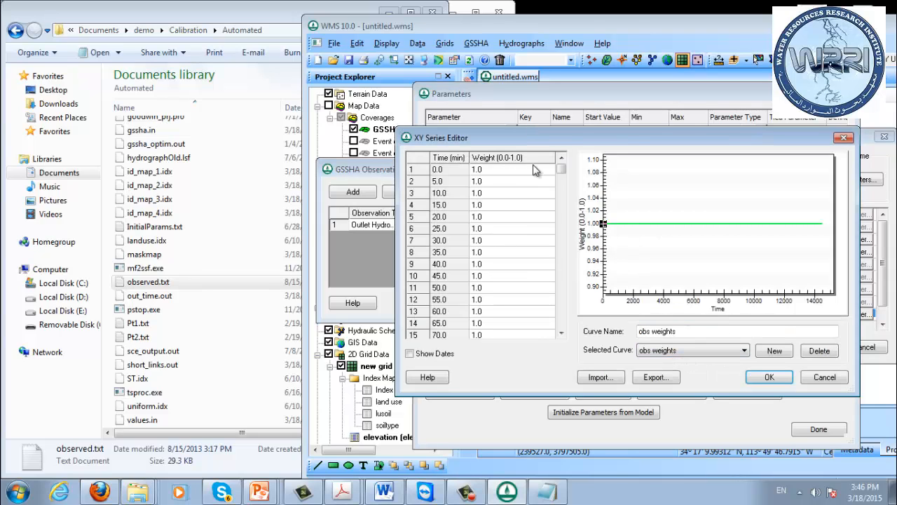
drag(562, 170, 567, 147)
click(825, 377)
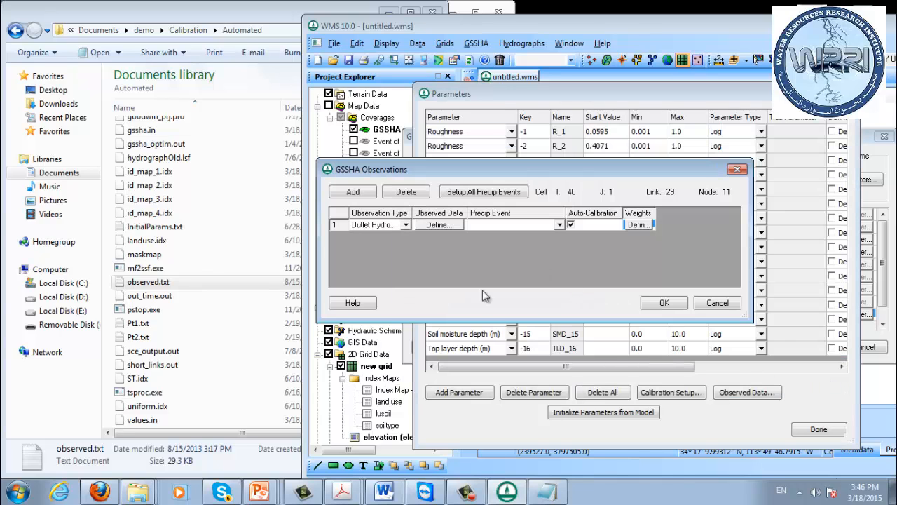
click(662, 305)
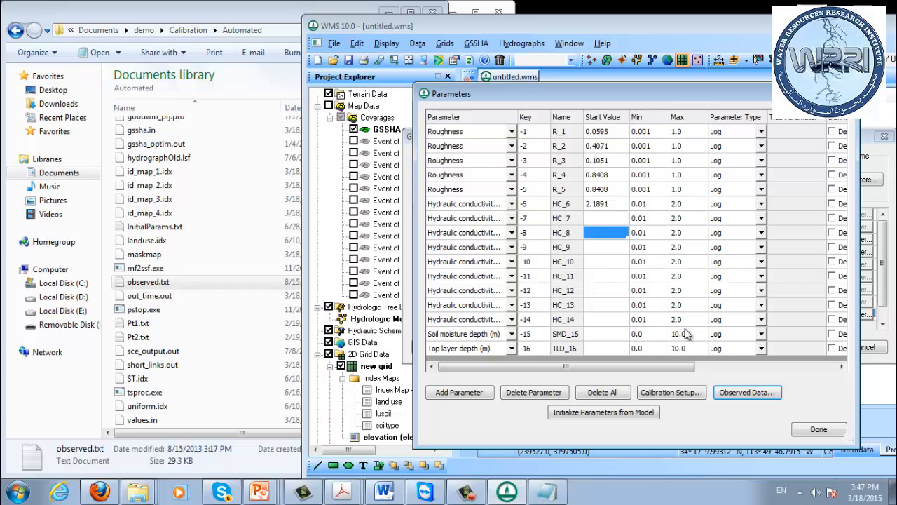
- Review the available calibration methods, keep Levenberg-Marquardt (LM)/Secant LM (SLM), and accept the calibration setup
click(669, 392)
drag(542, 95, 510, 87)
click(534, 110)
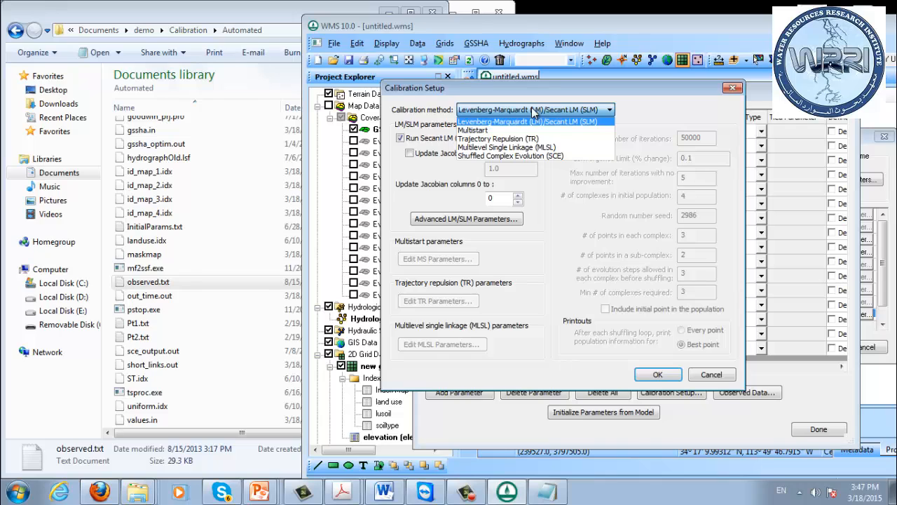
click(534, 110)
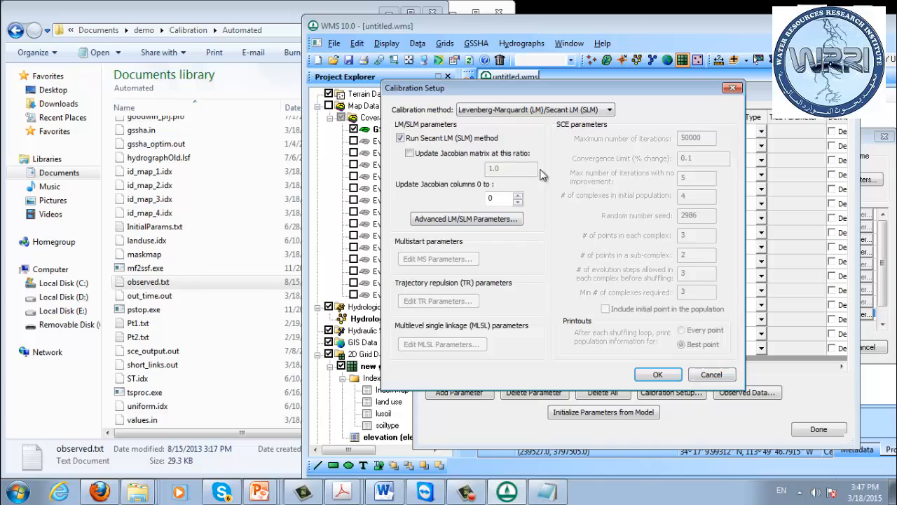
click(568, 111)
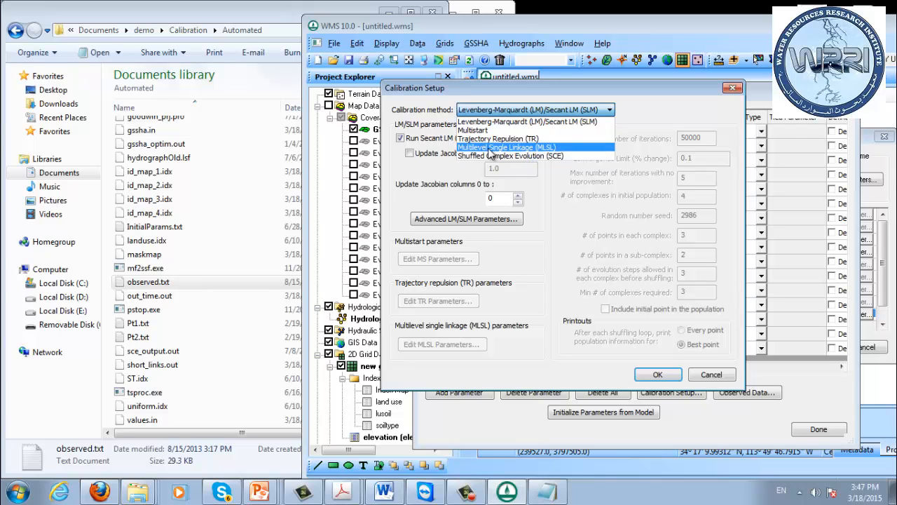
click(579, 121)
click(579, 112)
click(579, 112)
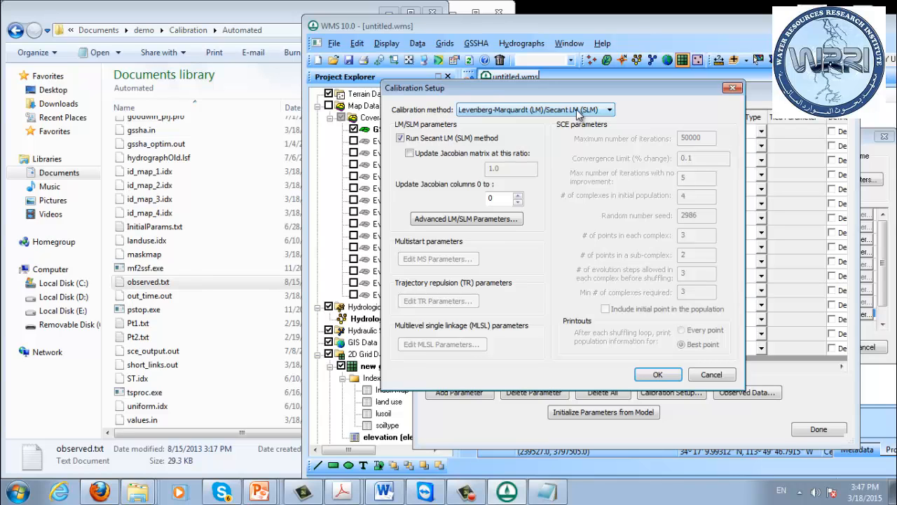
click(657, 374)
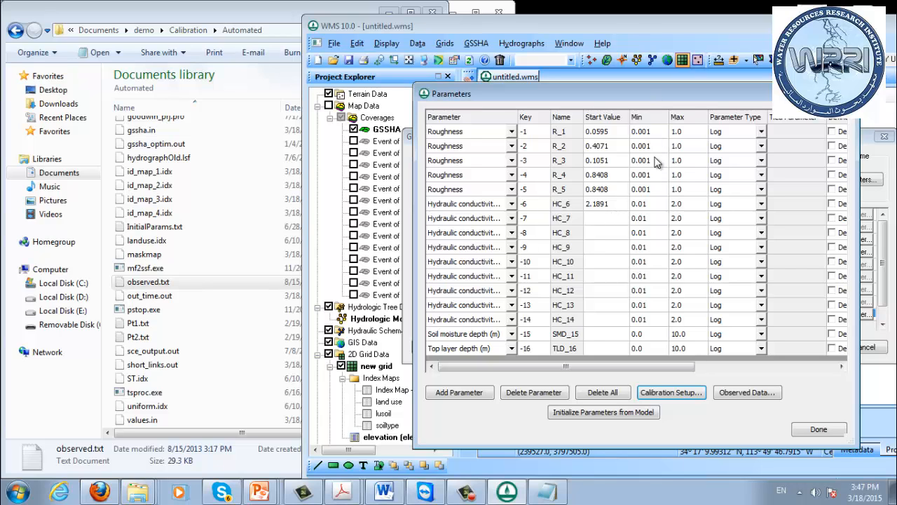
- Review the parameters' start, minimum and maximum values and the outlet's observed data without editing them
mouse_move(641, 366)
mouse_down()
mouse_move(783, 366)
mouse_move(623, 370)
mouse_up()
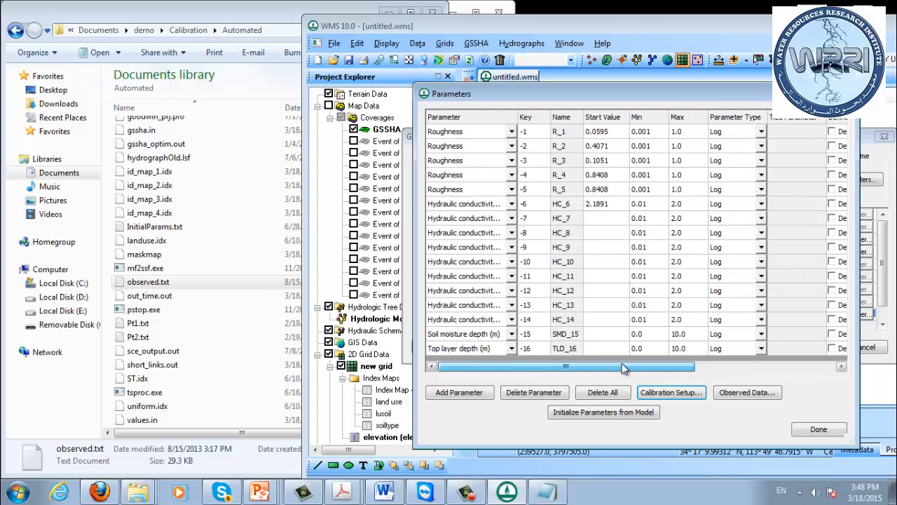
click(650, 133)
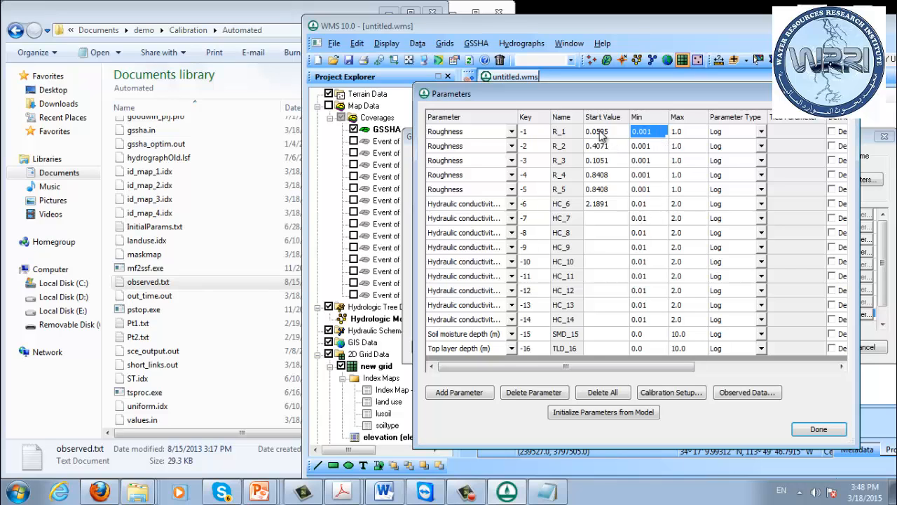
drag(601, 135, 693, 350)
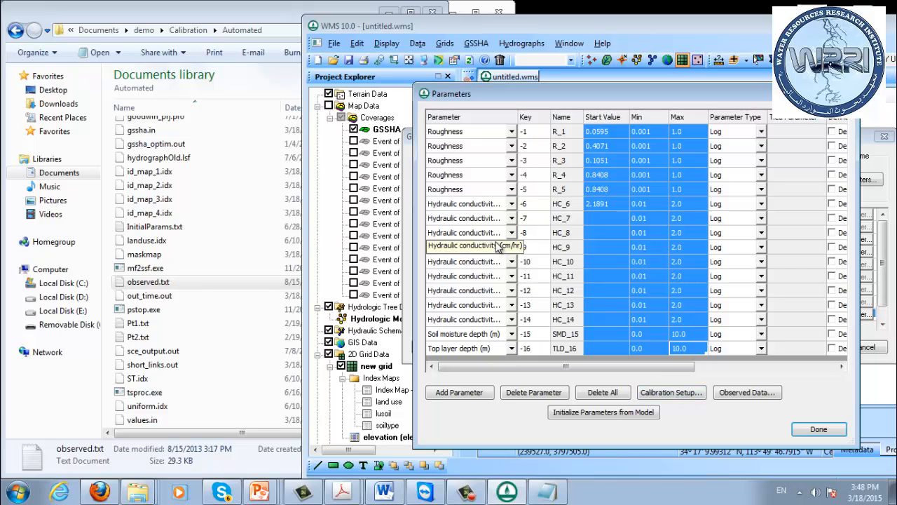
click(725, 396)
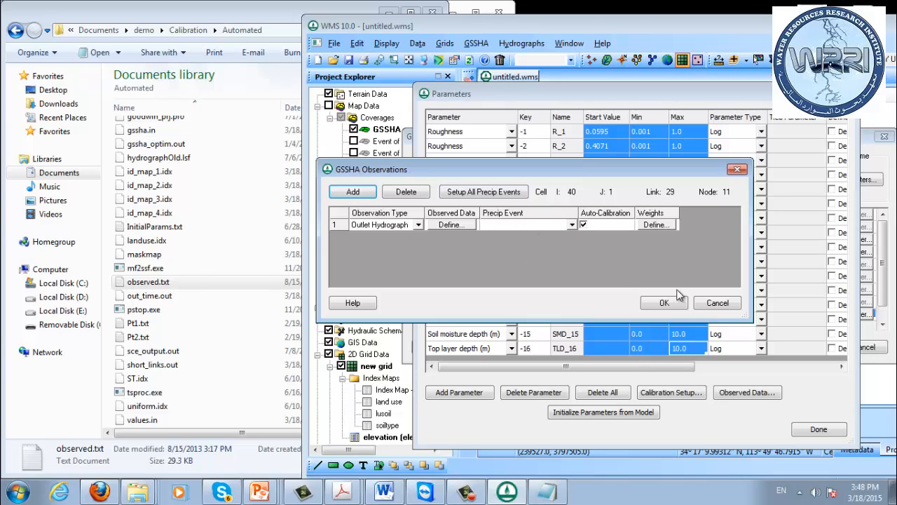
click(719, 304)
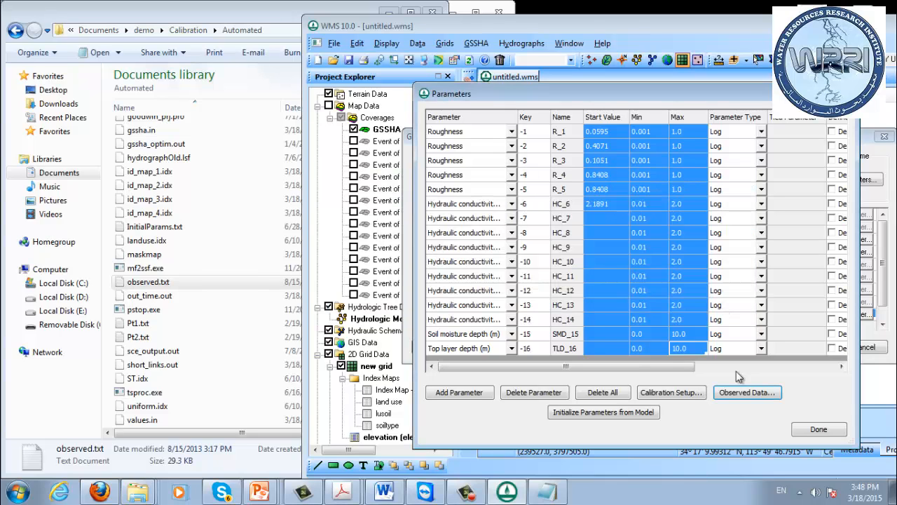
- Try to accept the calibration parameters, close them, and accept the GSSHA job control parameters
click(816, 432)
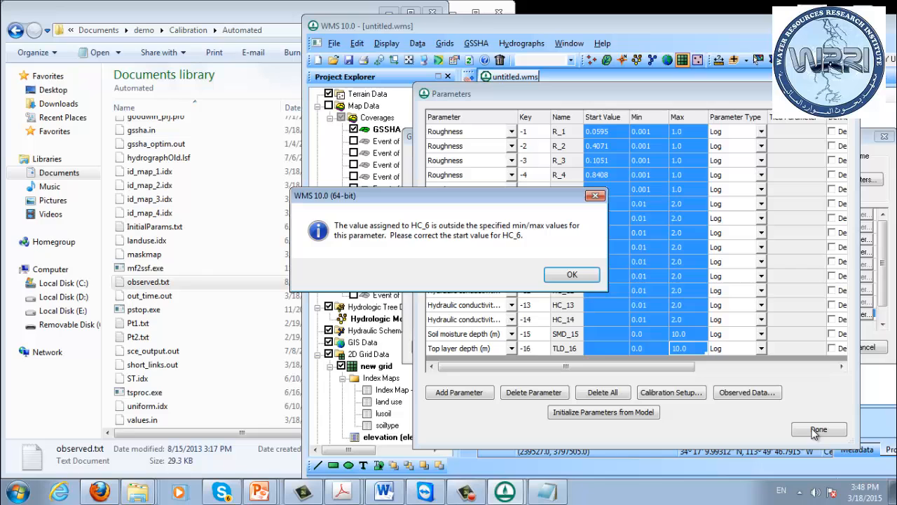
click(570, 275)
click(847, 94)
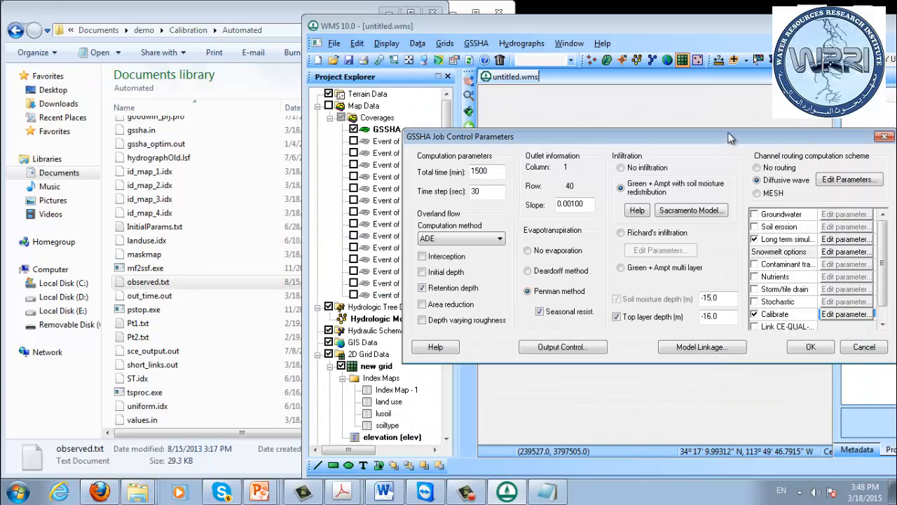
drag(728, 133, 594, 128)
click(677, 341)
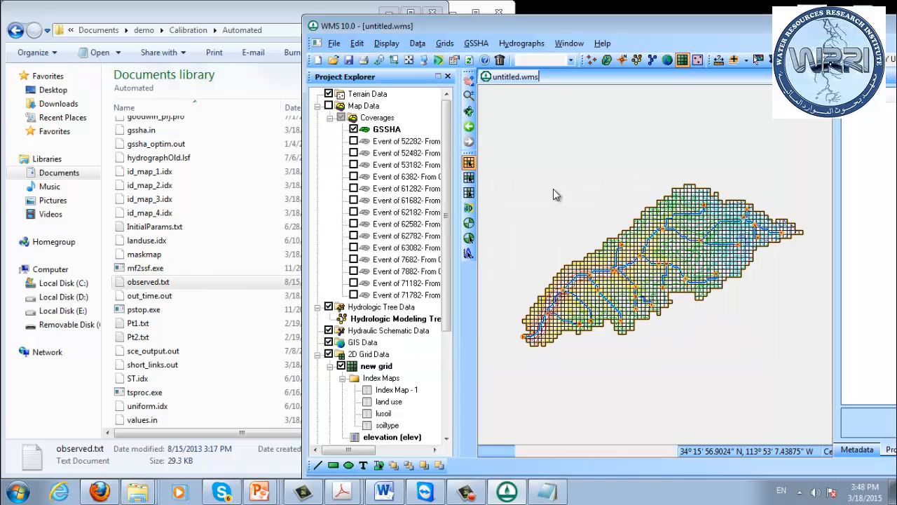
- Open the GSSHA observations of stream node 39 at the channel junction in the middle of the watershed
click(622, 60)
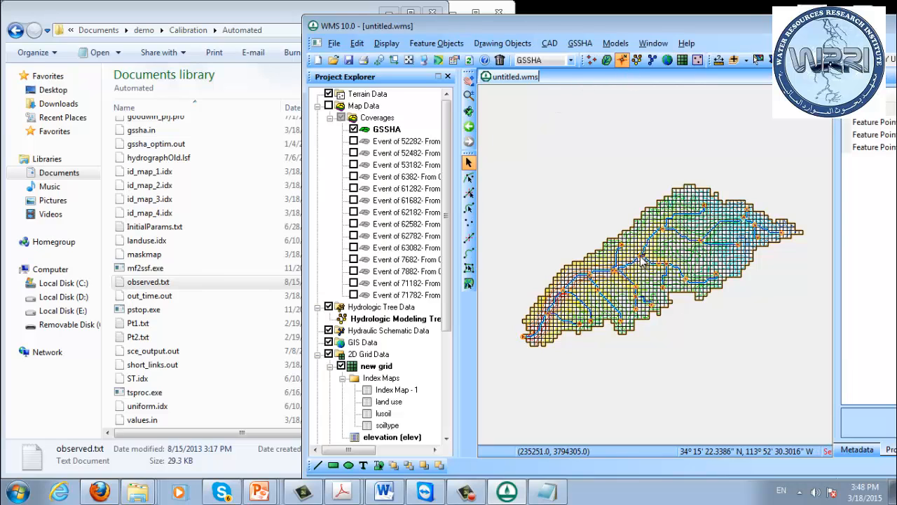
click(469, 178)
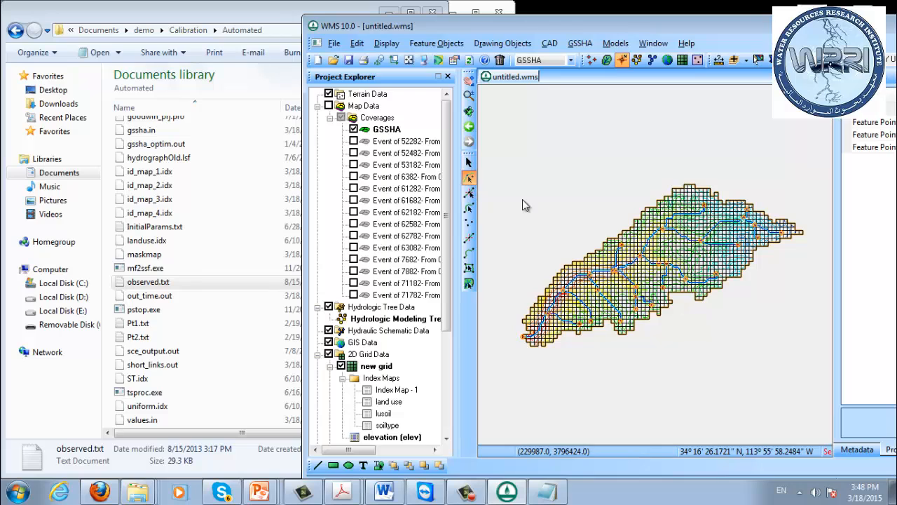
double_click(639, 254)
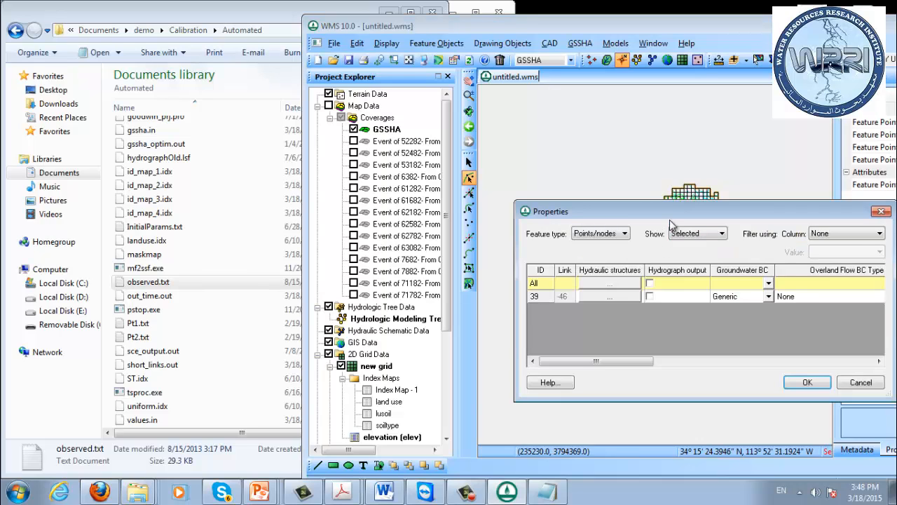
drag(665, 209, 351, 131)
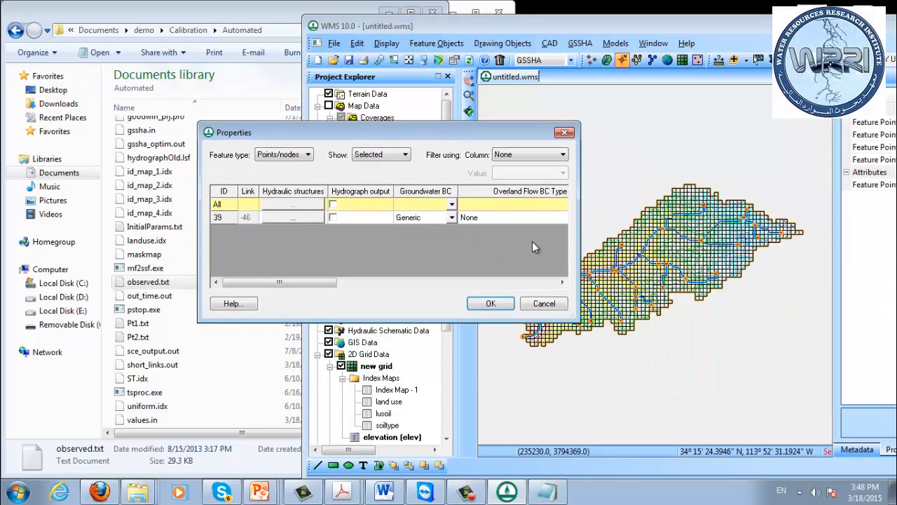
drag(579, 229, 808, 229)
drag(533, 283, 611, 283)
click(626, 217)
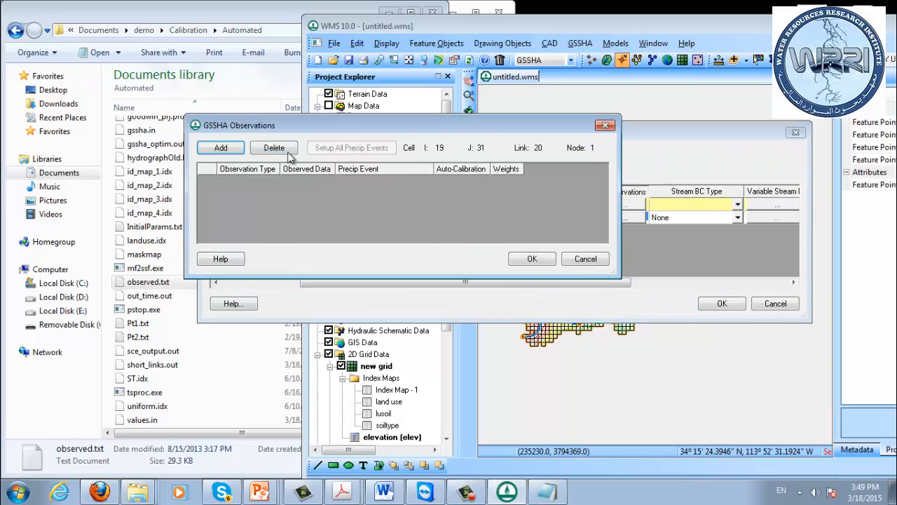
- Add an observation to the stream node, trying Overland Flow Hydrograph and settling on Channel Depth as its type
click(221, 148)
click(274, 181)
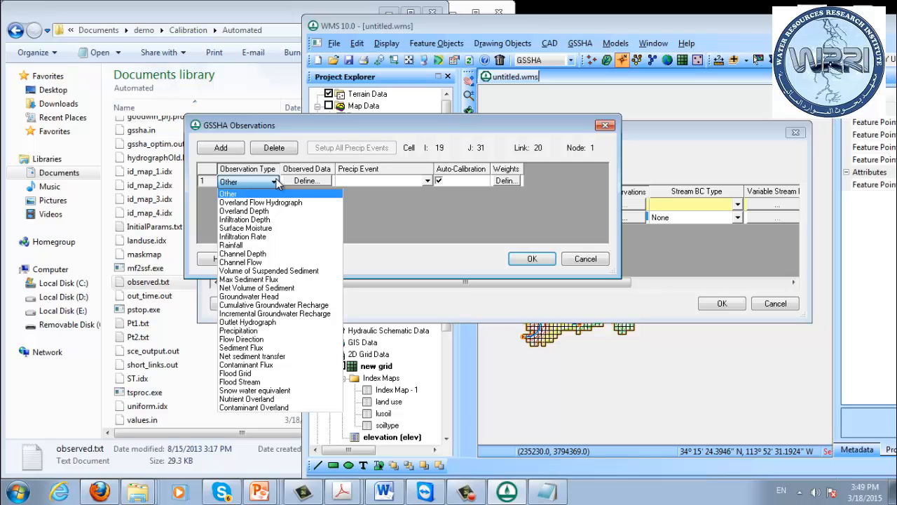
click(267, 202)
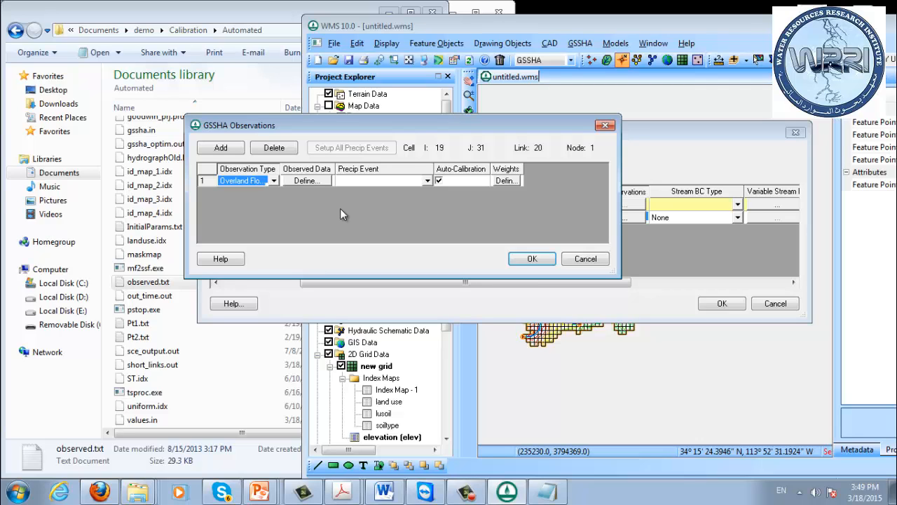
click(275, 181)
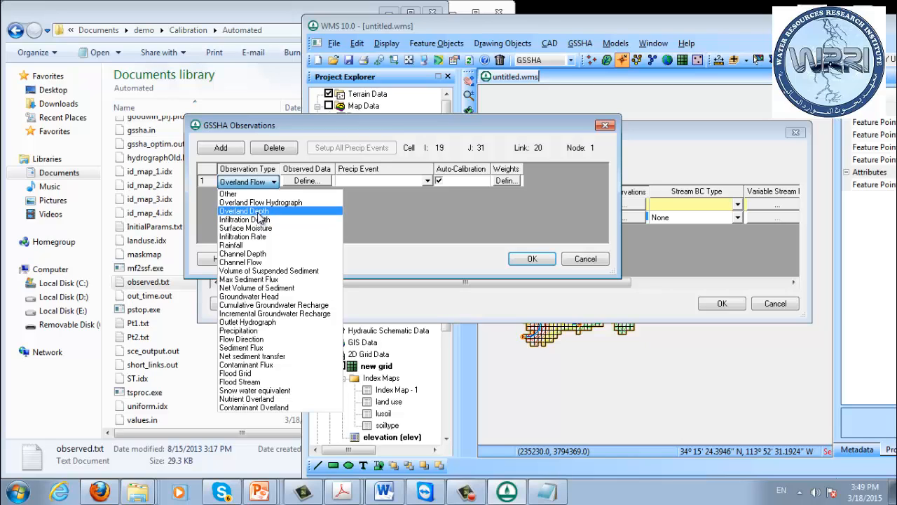
click(252, 254)
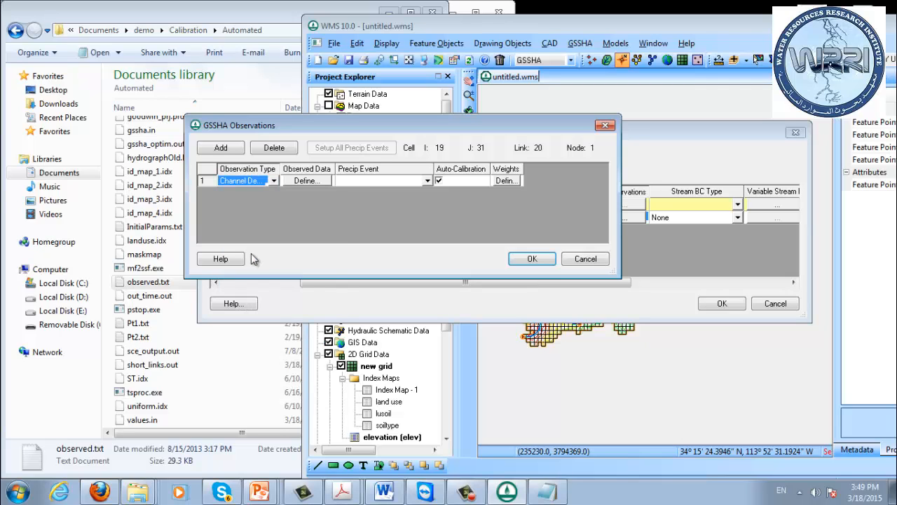
- View the Channel Depth observation's series without entering data, and accept the observation and the node properties
click(325, 180)
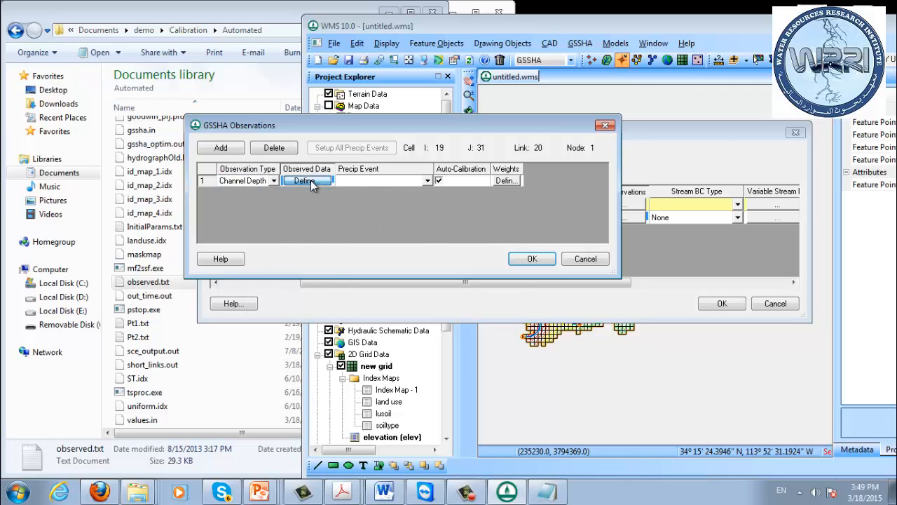
click(342, 201)
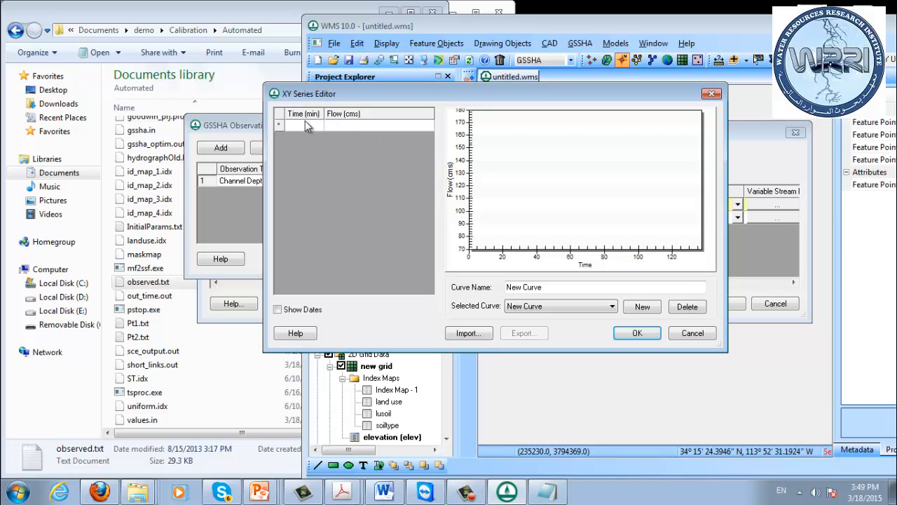
click(693, 334)
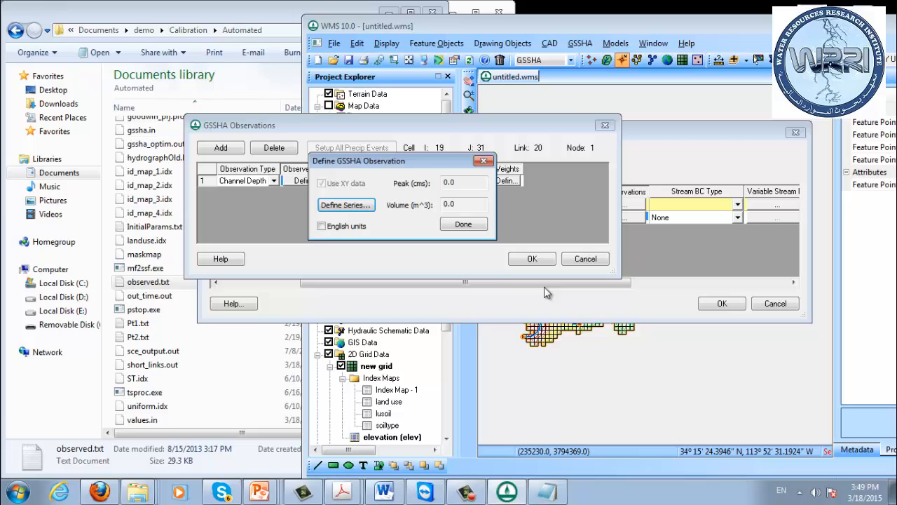
click(466, 225)
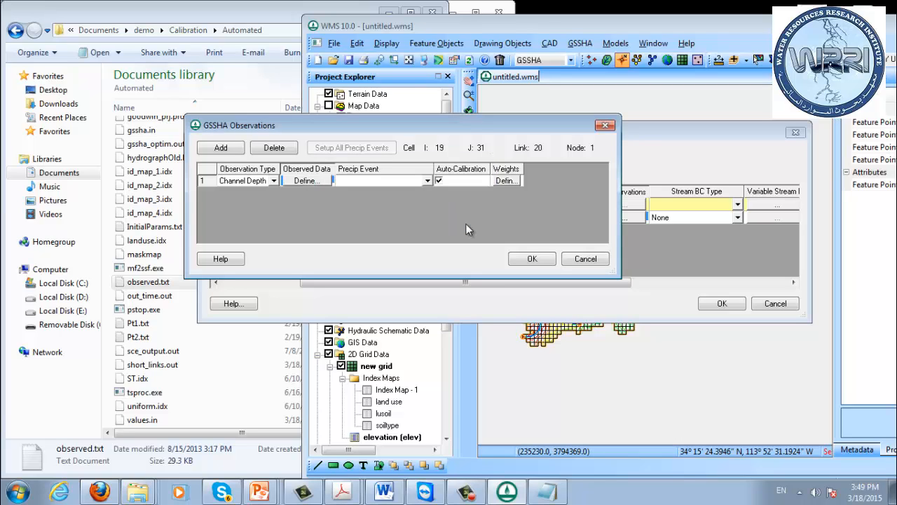
click(534, 261)
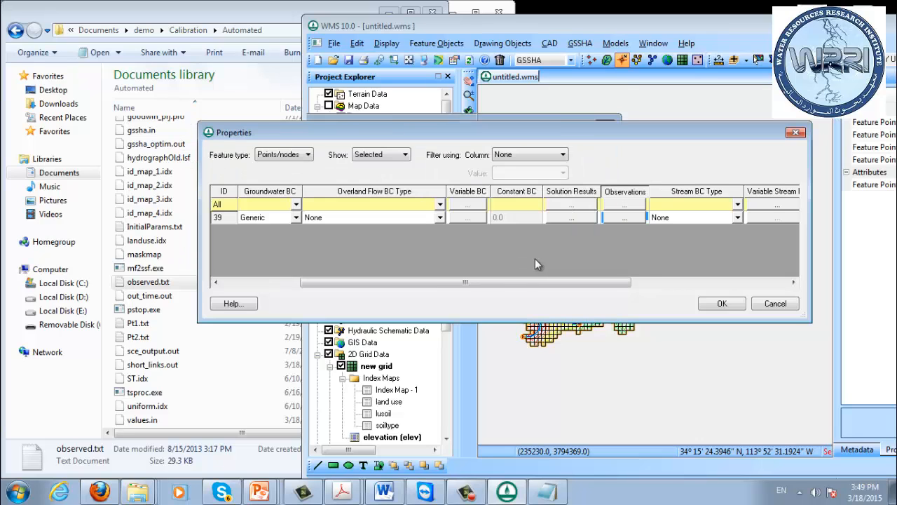
click(721, 302)
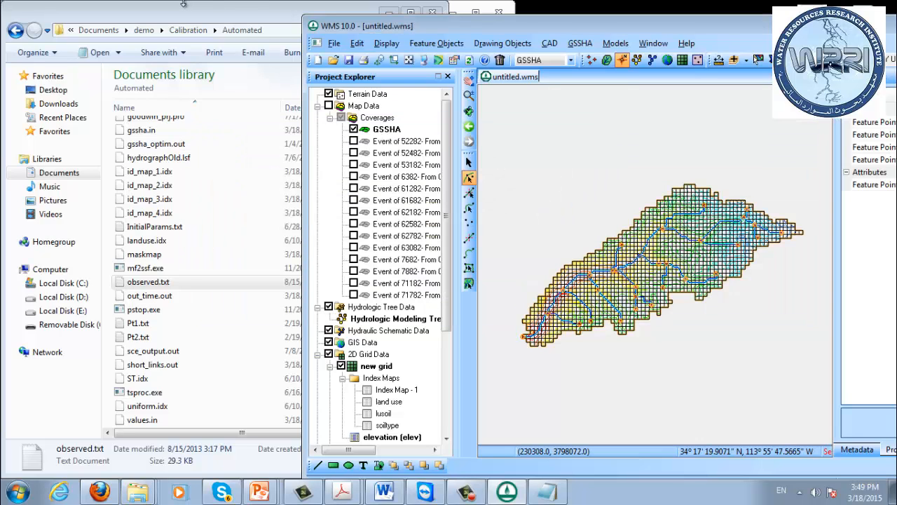
- Return to the 2D grid module and reopen the calibration parameters from the GSSHA job control
click(580, 44)
click(580, 43)
click(682, 60)
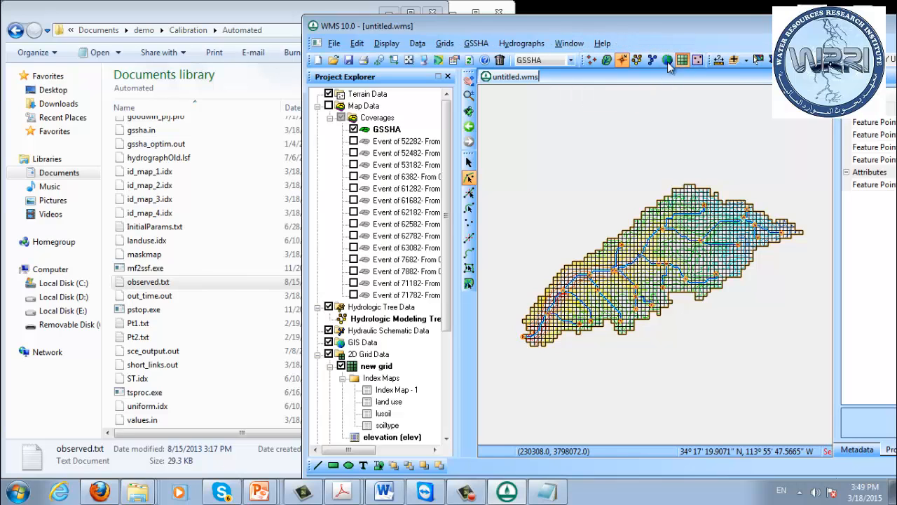
click(477, 44)
click(505, 126)
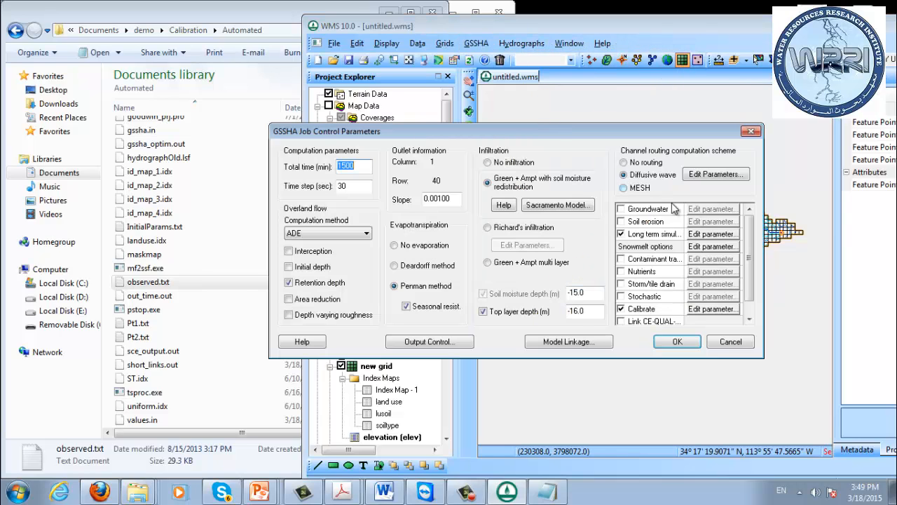
click(706, 313)
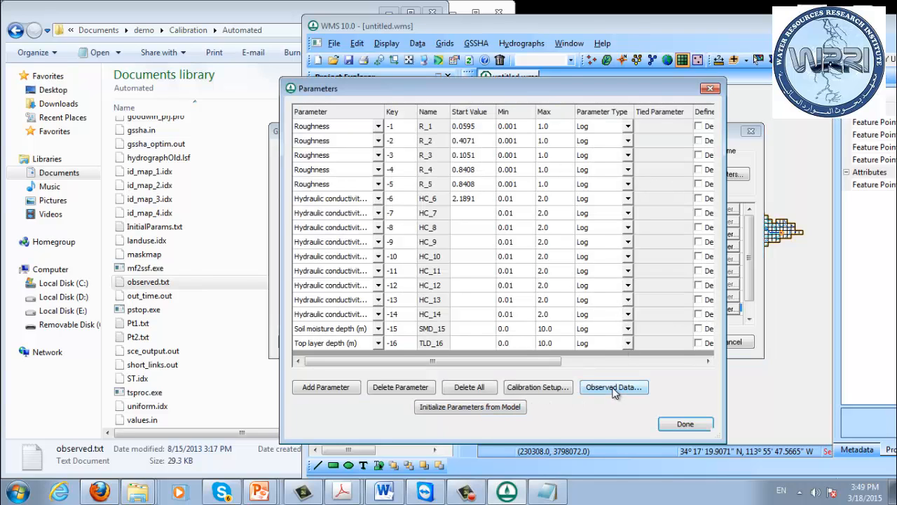
- Check the outlet hydrograph under the observed data without editing it, and close the calibration parameters
click(588, 390)
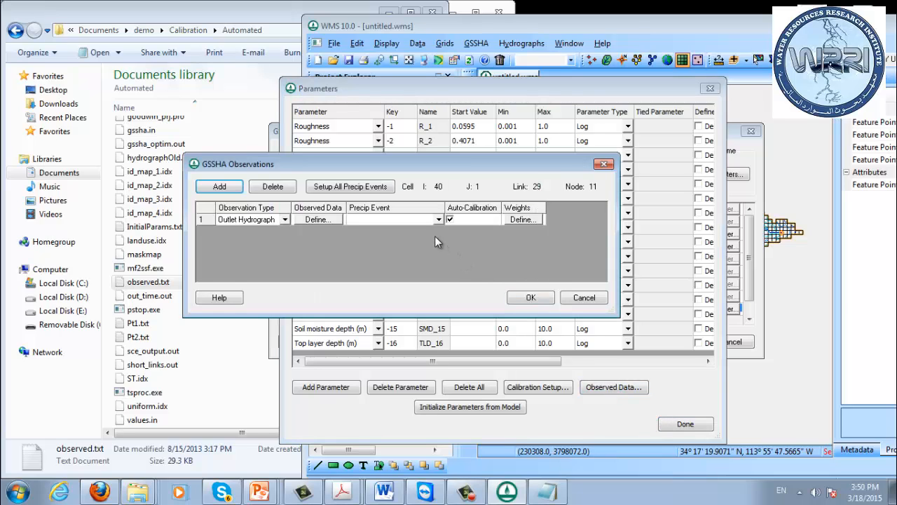
click(584, 298)
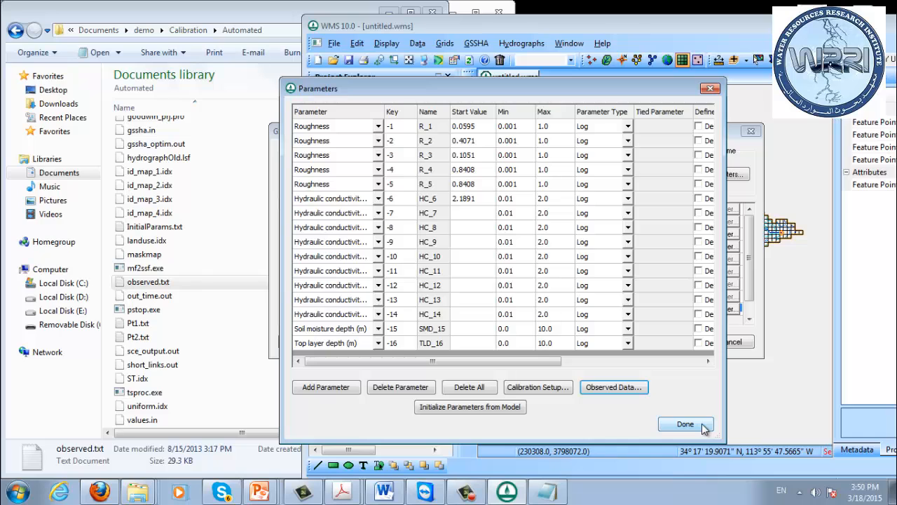
click(704, 424)
click(579, 275)
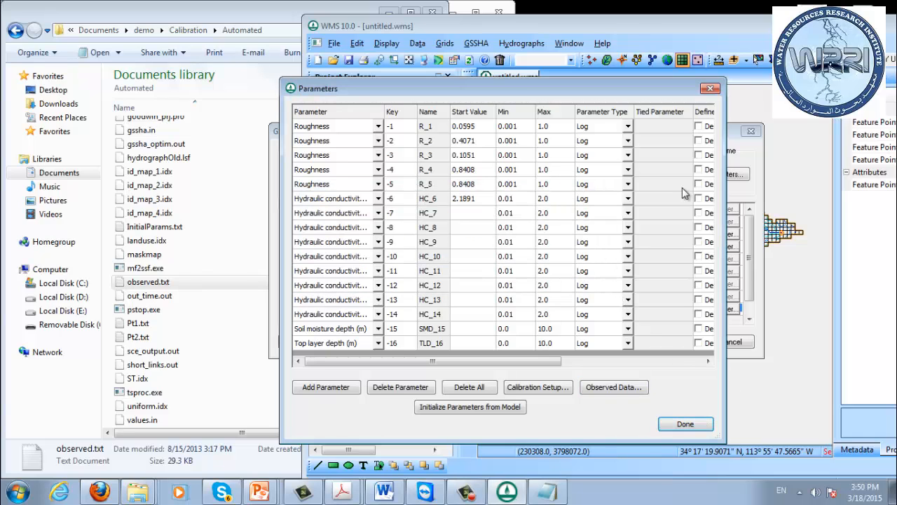
click(710, 88)
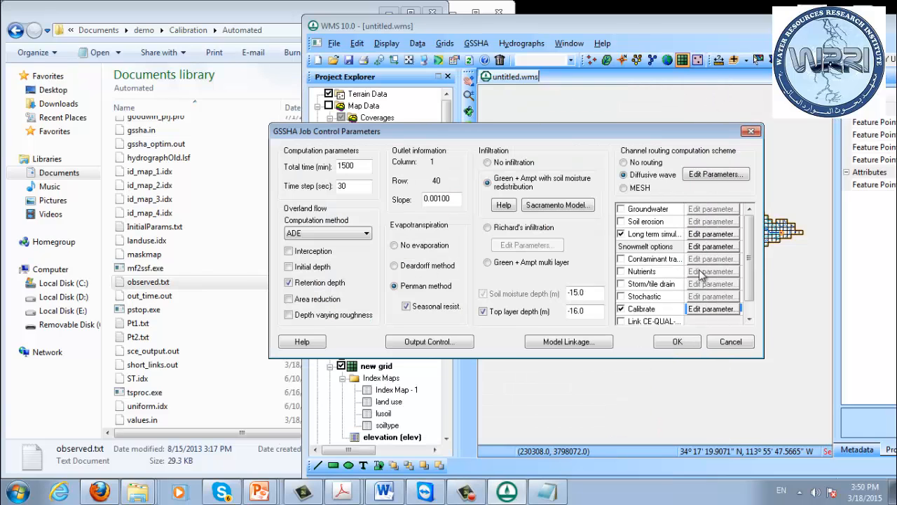
- Accept the GSSHA job control settings and switch to the AutomatedCalibration workshop PDF in Adobe Acrobat, filling the screen with it
click(678, 342)
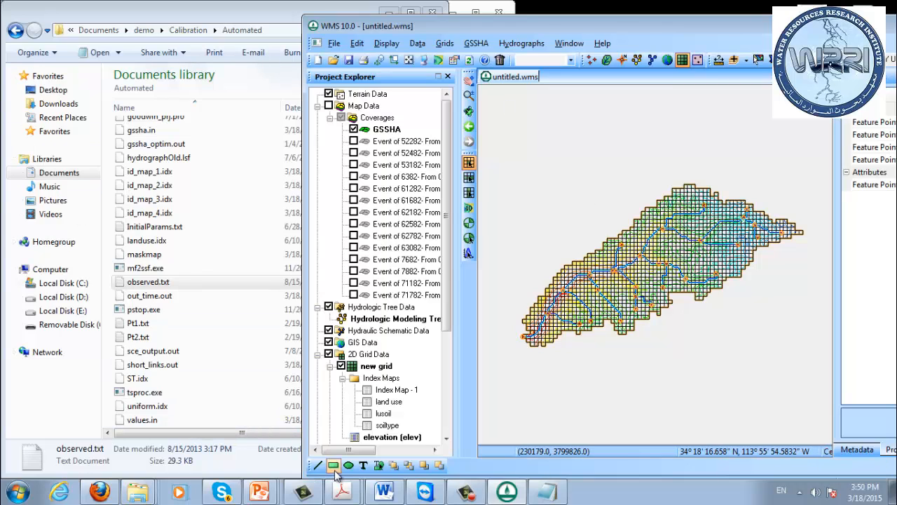
mouse_move(349, 494)
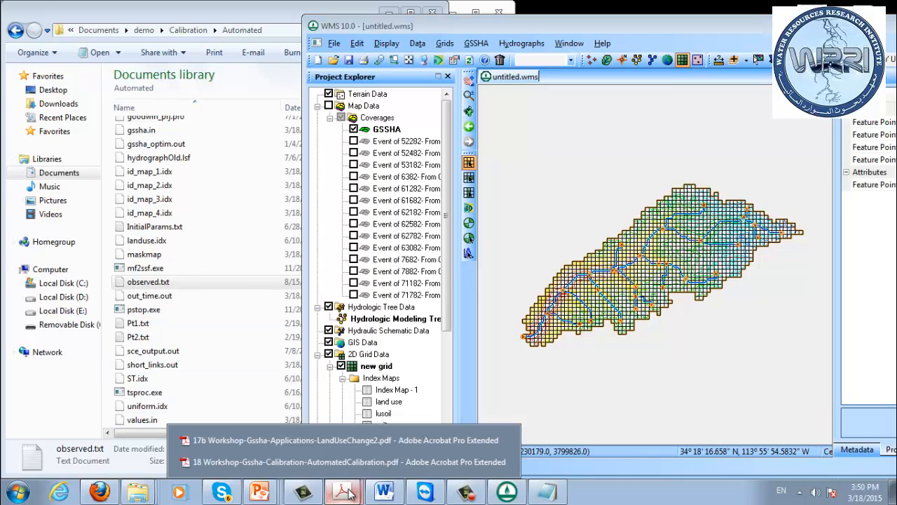
click(302, 460)
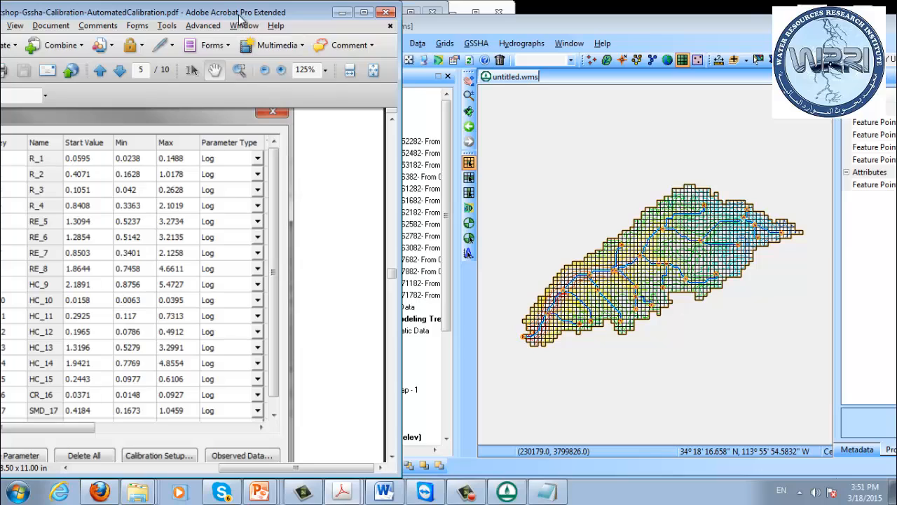
drag(244, 18, 481, 17)
double_click(447, 15)
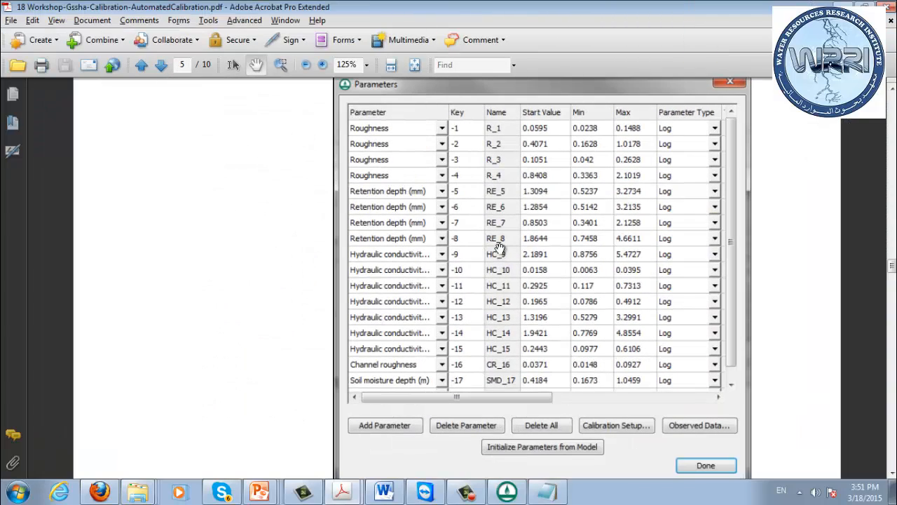
- Review the tutorial's sections on initializing parameters, defining observed data and the LM/SLM calibration setup at 75% zoom
key(ctrl+minus)
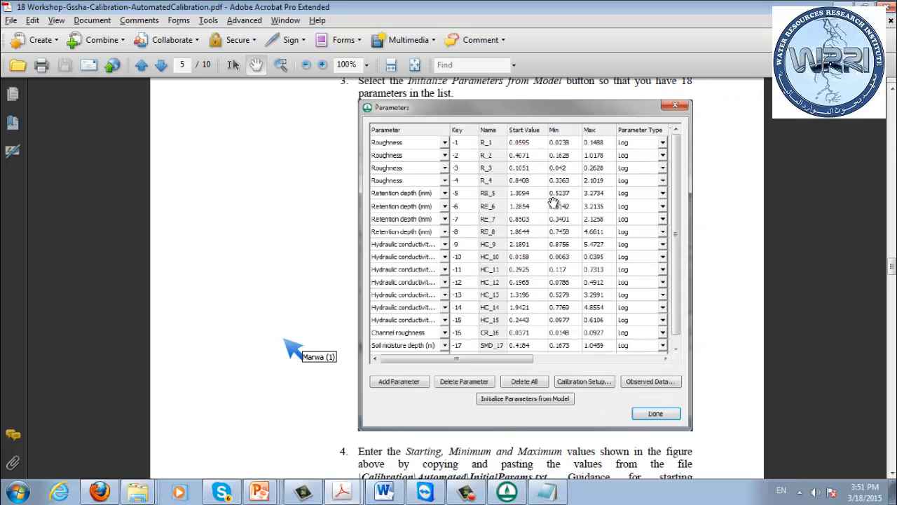
key(ctrl+minus)
scroll(530, 236, down, 3)
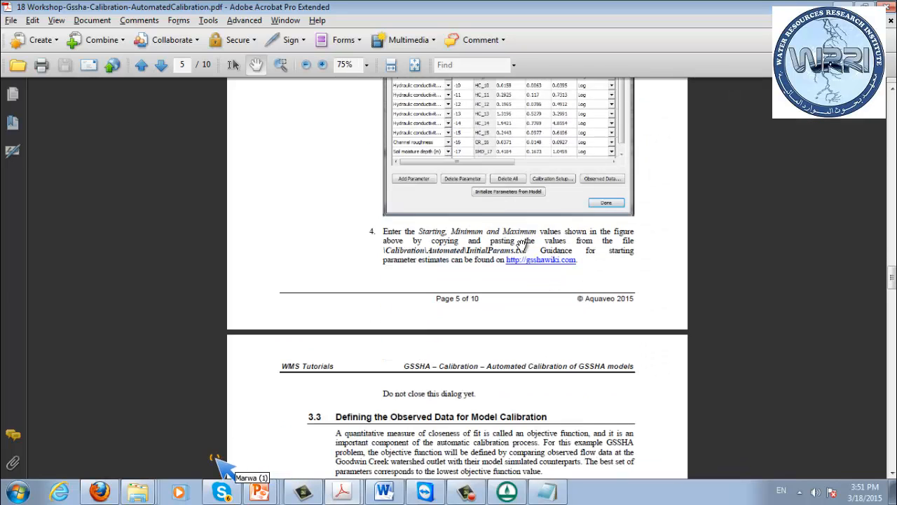
scroll(491, 238, up, 3)
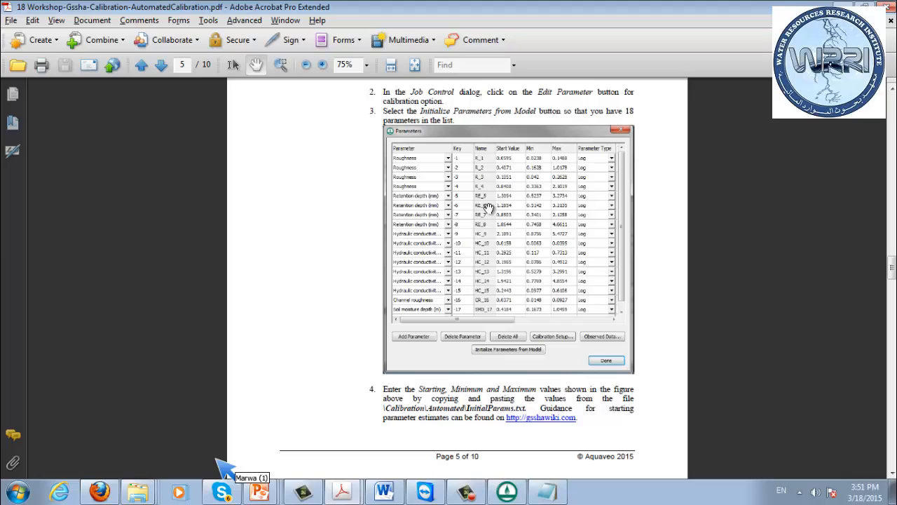
scroll(487, 209, down, 8)
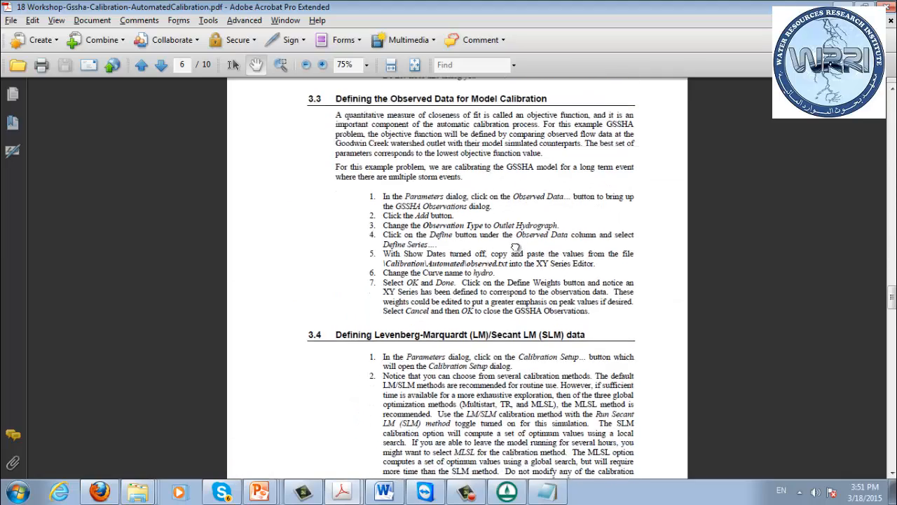
scroll(472, 359, down, 10)
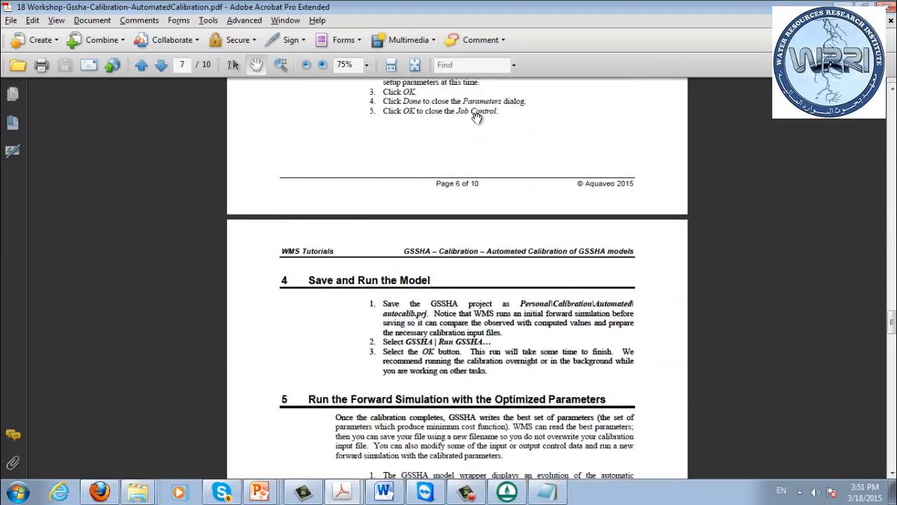
- Read the tutorial sections on saving and running the model, and running the forward simulation with optimized parameters
scroll(471, 183, down, 8)
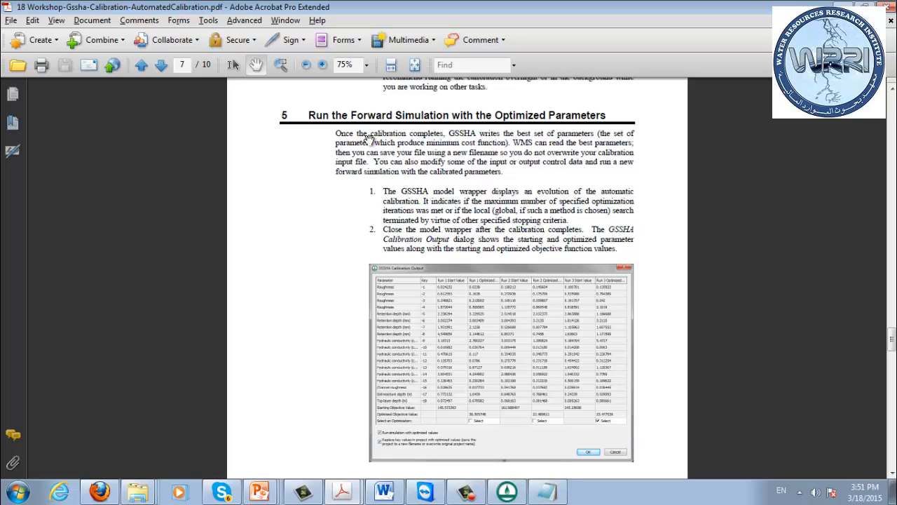
scroll(525, 238, down, 4)
scroll(524, 235, up, 5)
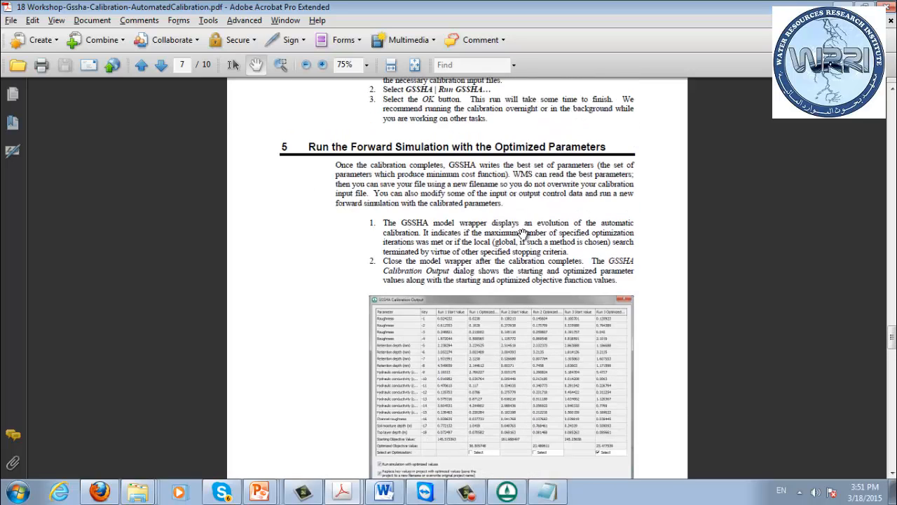
scroll(522, 233, up, 7)
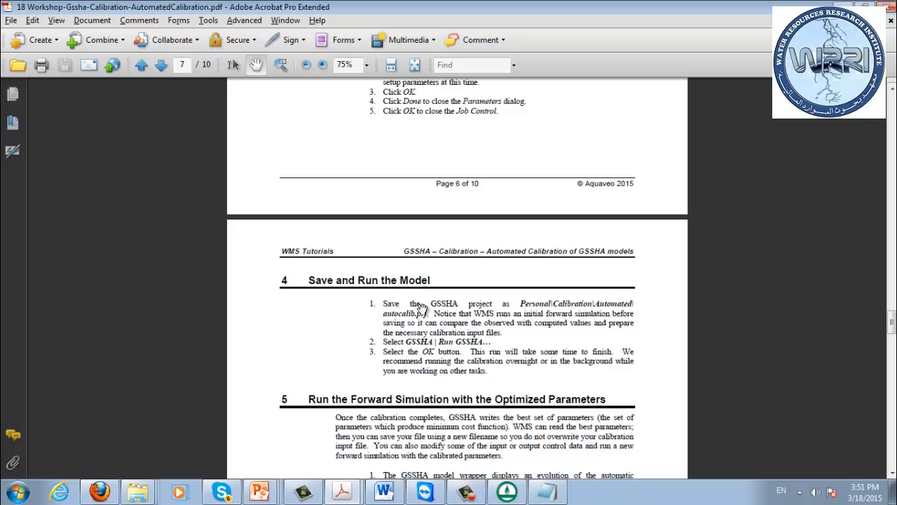
scroll(488, 306, down, 14)
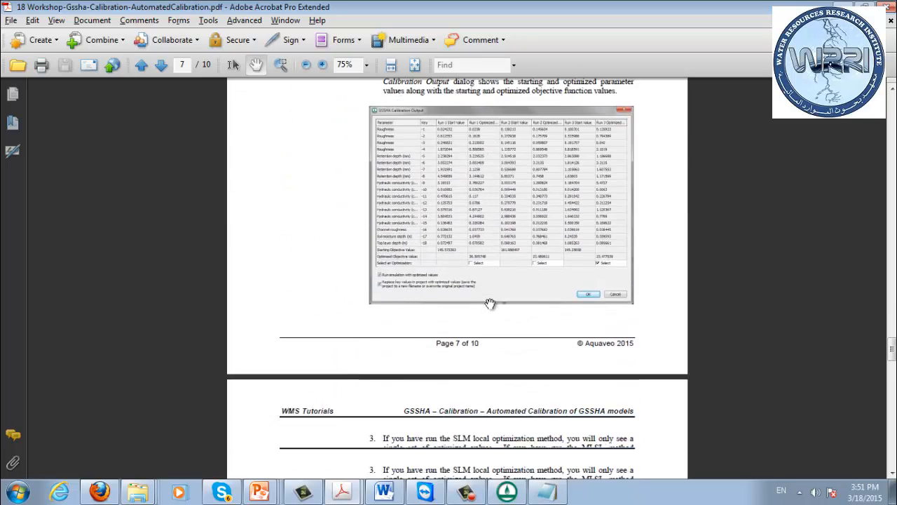
scroll(490, 303, down, 15)
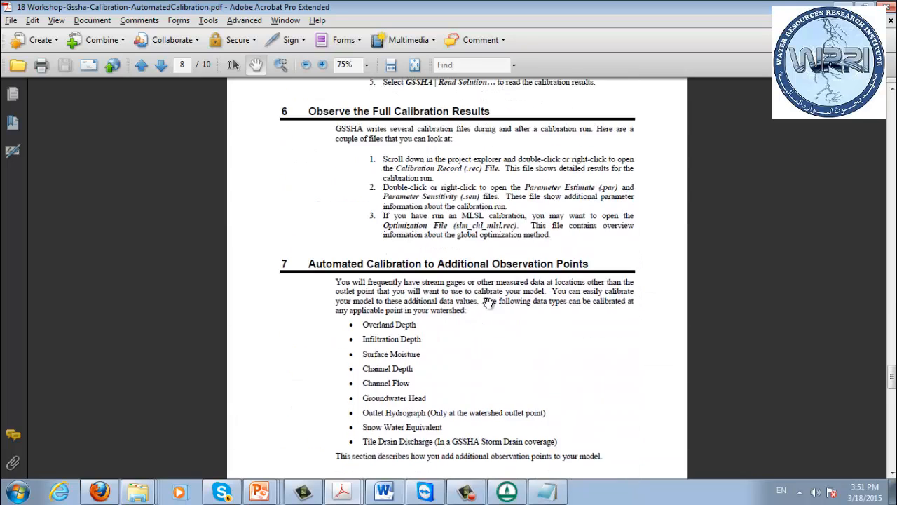
- Read section 7 on automated calibration to additional observation points through the last page, and close the tutorial PDF
scroll(488, 303, down, 4)
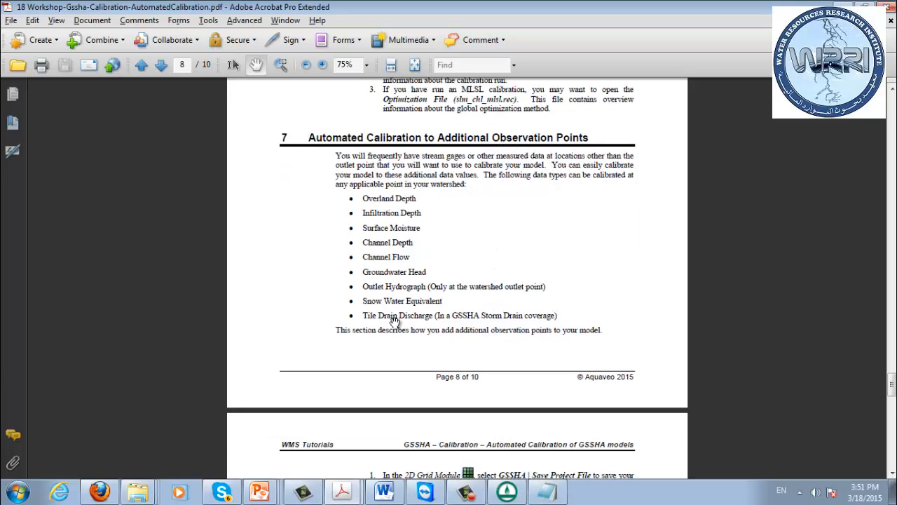
scroll(436, 265, down, 3)
scroll(417, 176, up, 2)
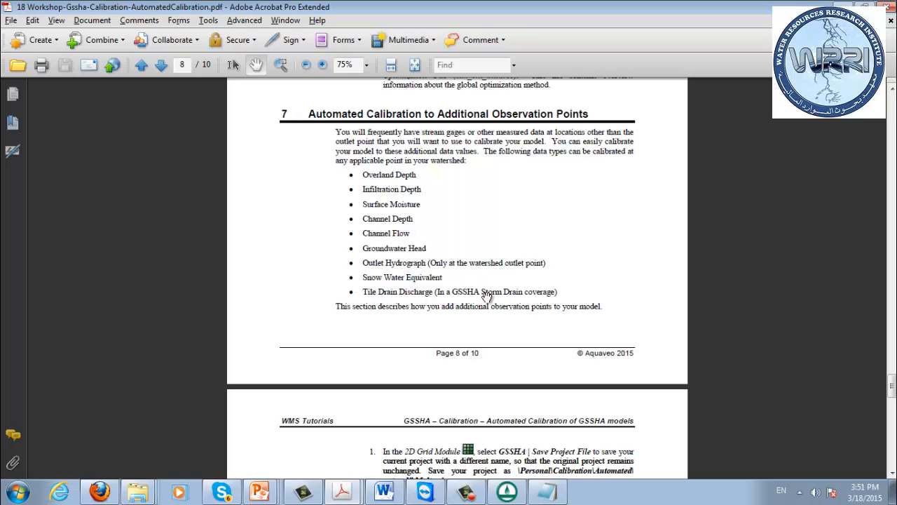
drag(411, 401, 414, 248)
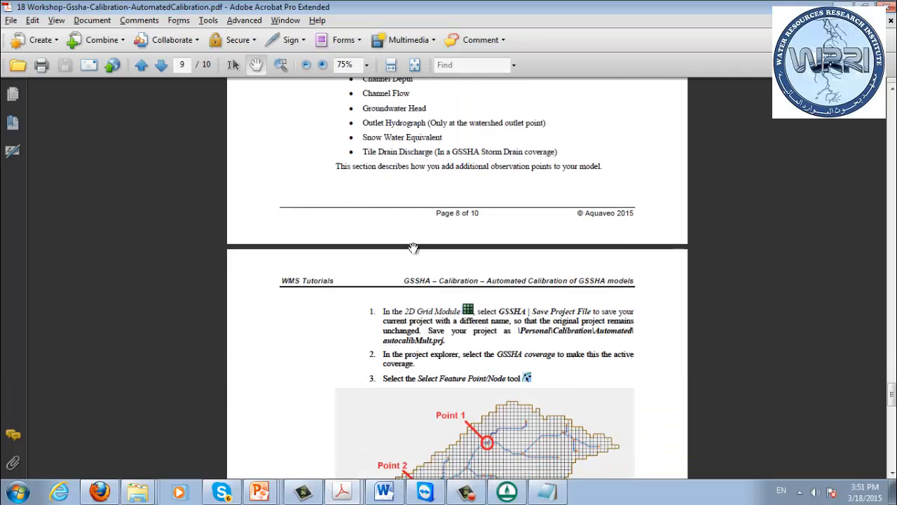
drag(430, 336, 433, 253)
drag(419, 406, 428, 282)
drag(422, 371, 425, 217)
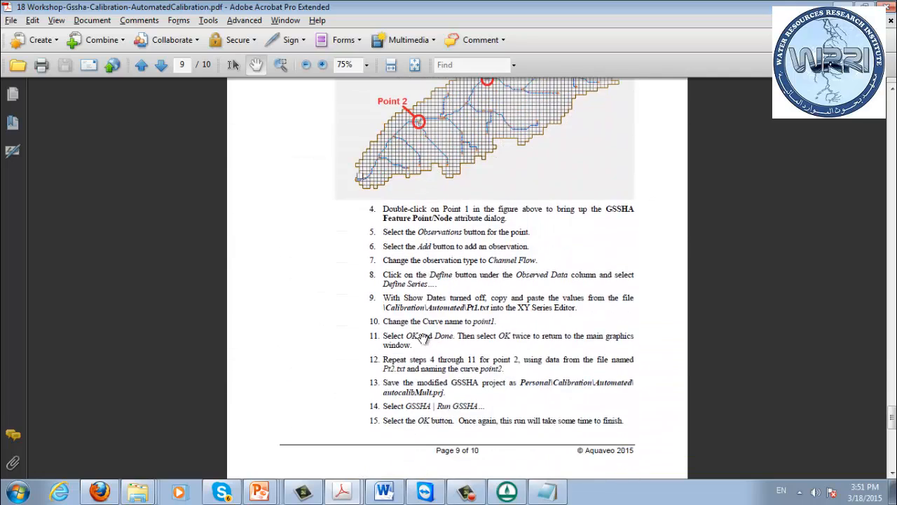
scroll(512, 350, down, 2)
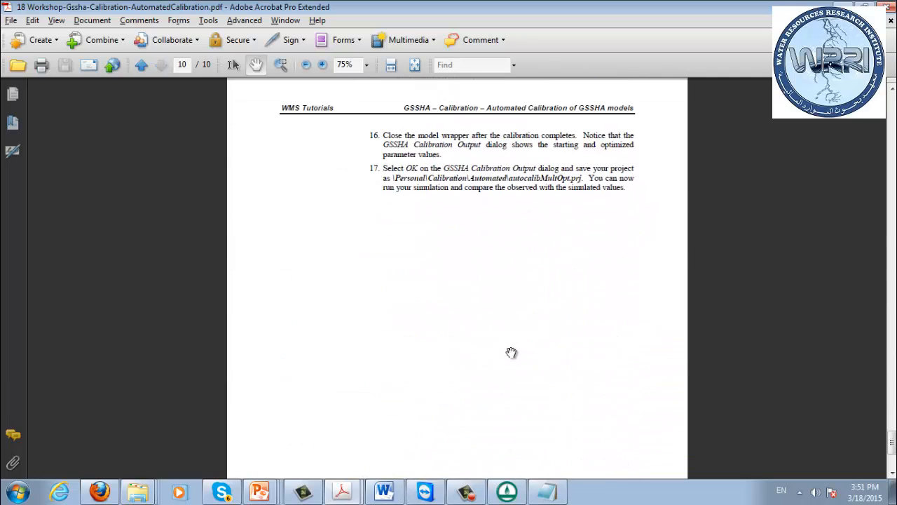
scroll(512, 352, up, 3)
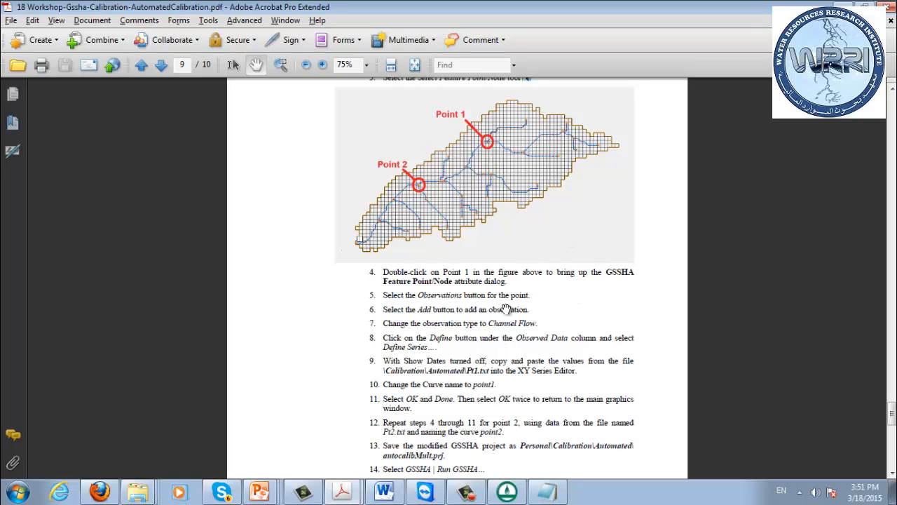
scroll(511, 301, down, 10)
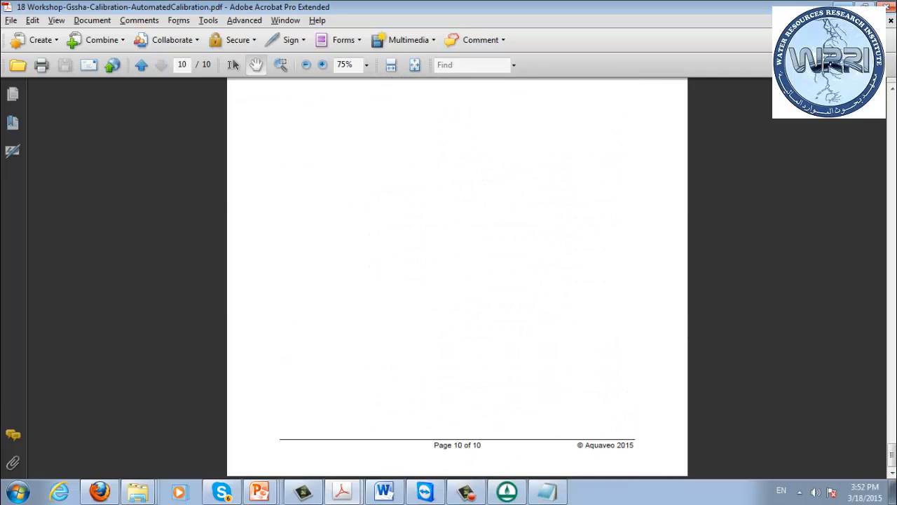
click(890, 7)
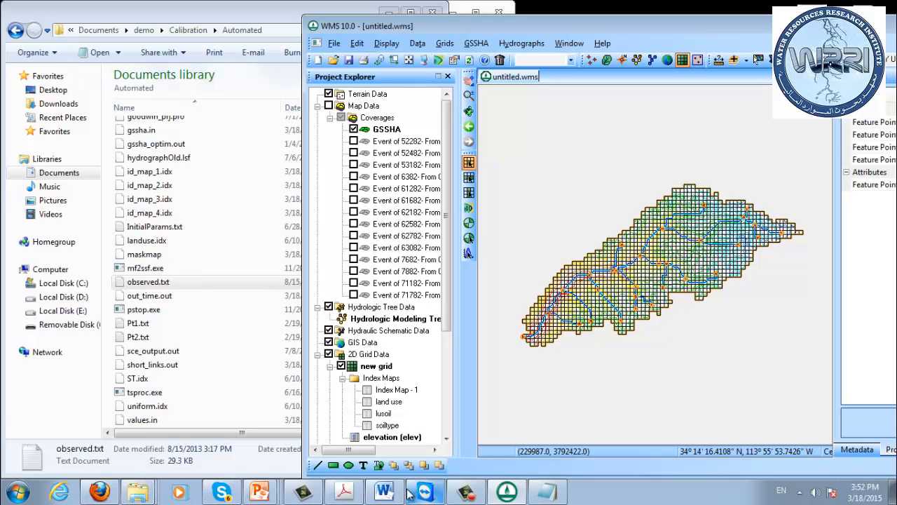
- Bring up the LandUseChange2 workshop PDF, dismiss its image error and close the document
mouse_move(391, 495)
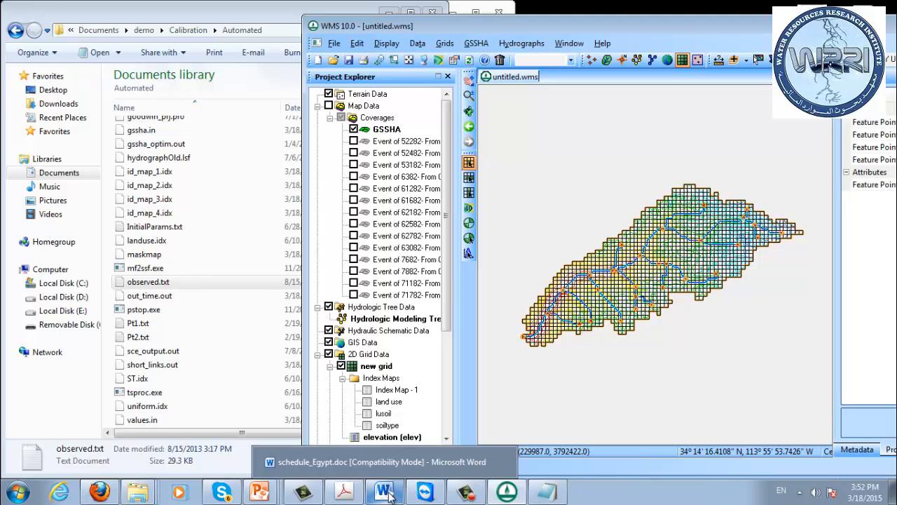
click(341, 495)
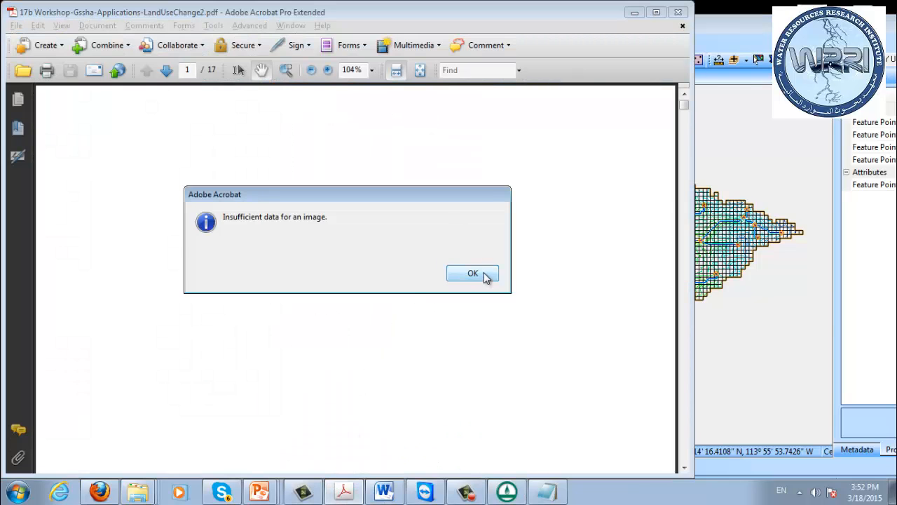
click(472, 274)
click(678, 12)
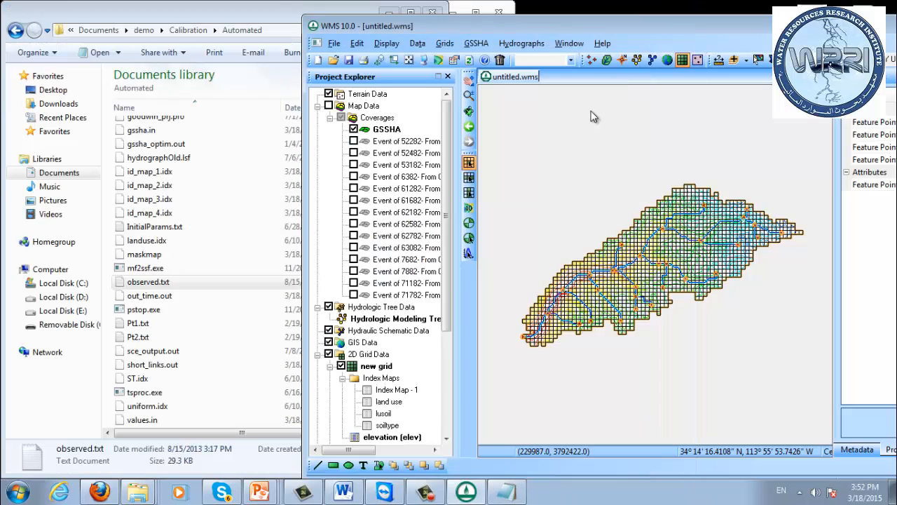
- Open 18 Workshop-Gssha-Calibration-AutomatedCalibration.pdf from the pdf folder on the removable disk
mouse_move(147, 484)
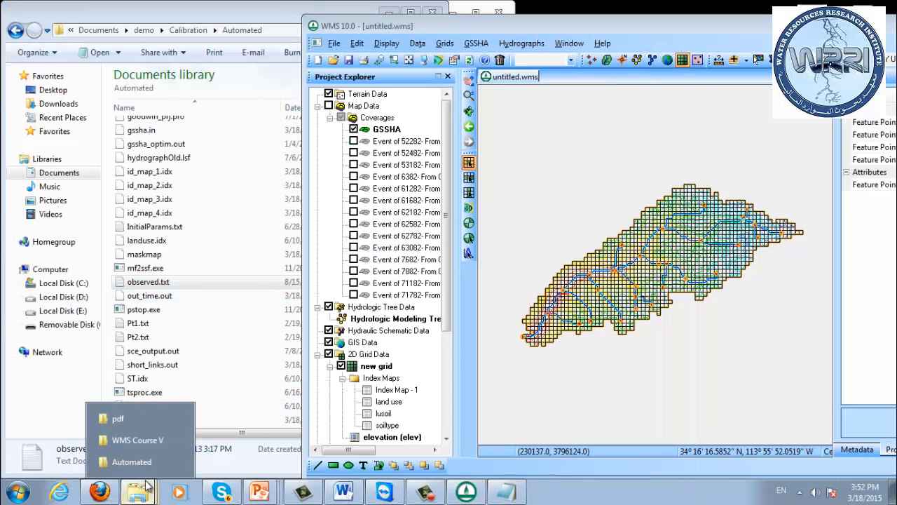
click(137, 424)
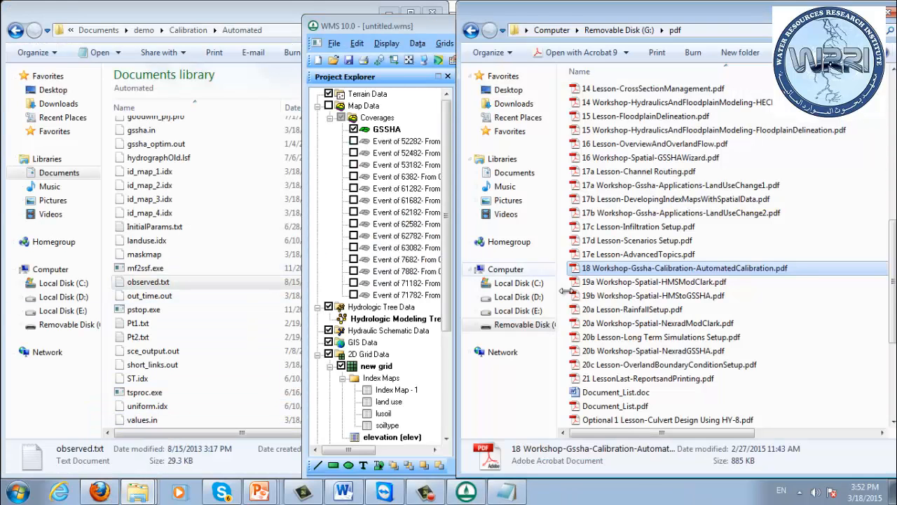
double_click(631, 275)
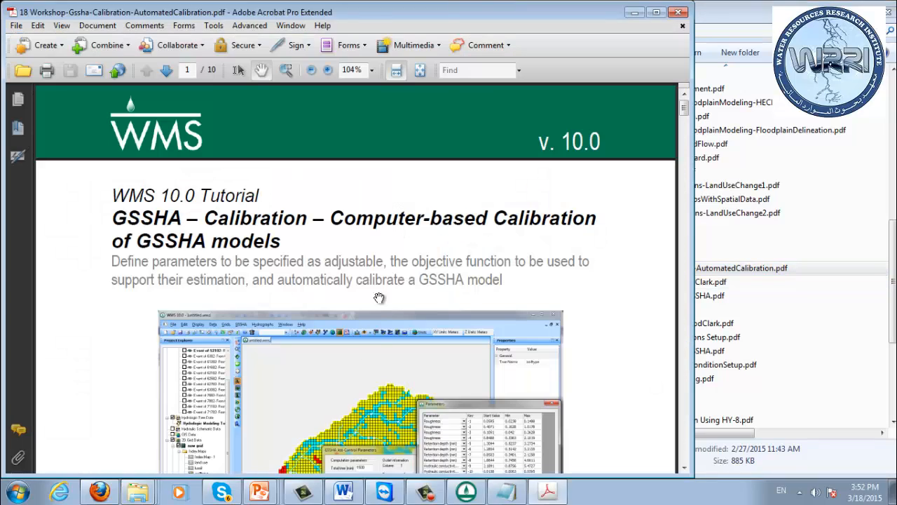
- Find the GSSHA Calibration Output figure on page 7 and examine its starting and optimized values and its options up close
scroll(333, 337, down, 20)
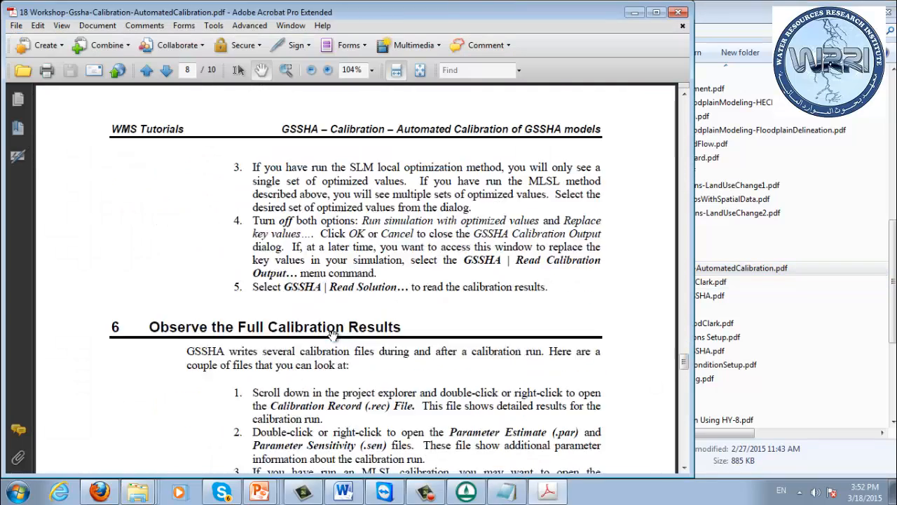
scroll(333, 337, up, 20)
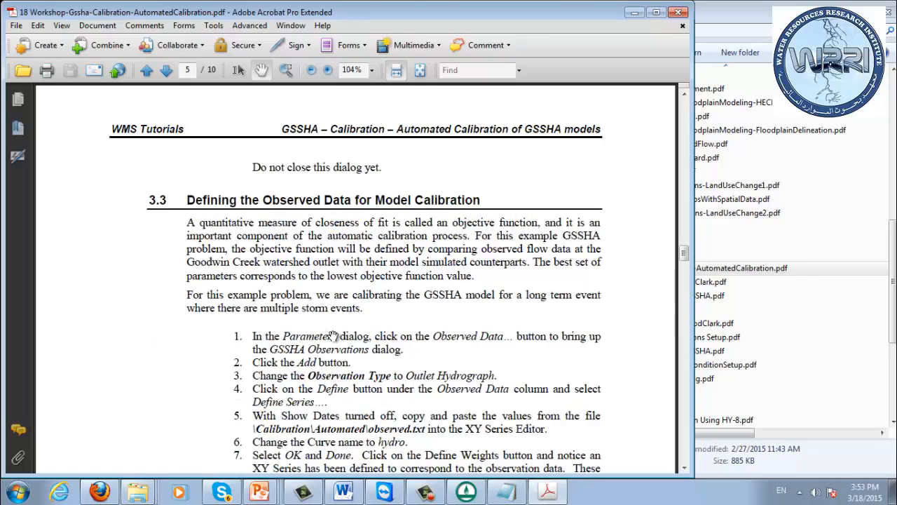
scroll(333, 337, down, 12)
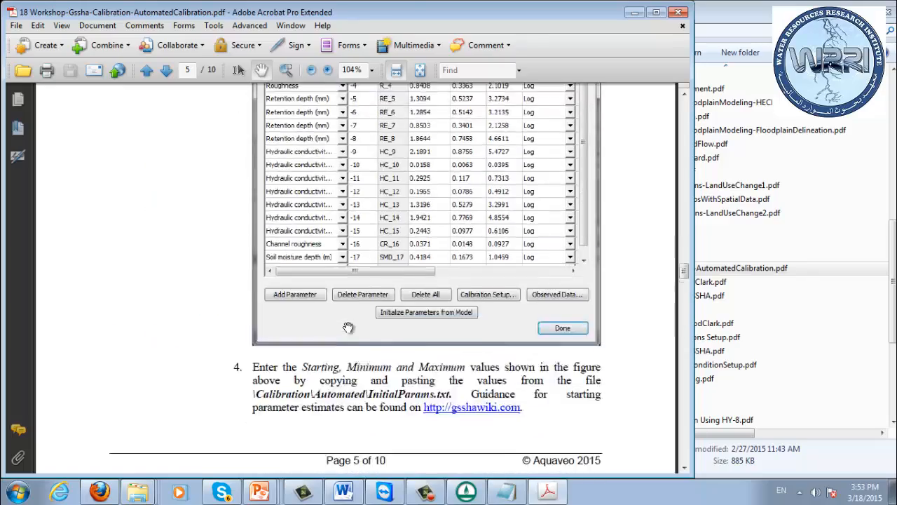
scroll(350, 331, down, 15)
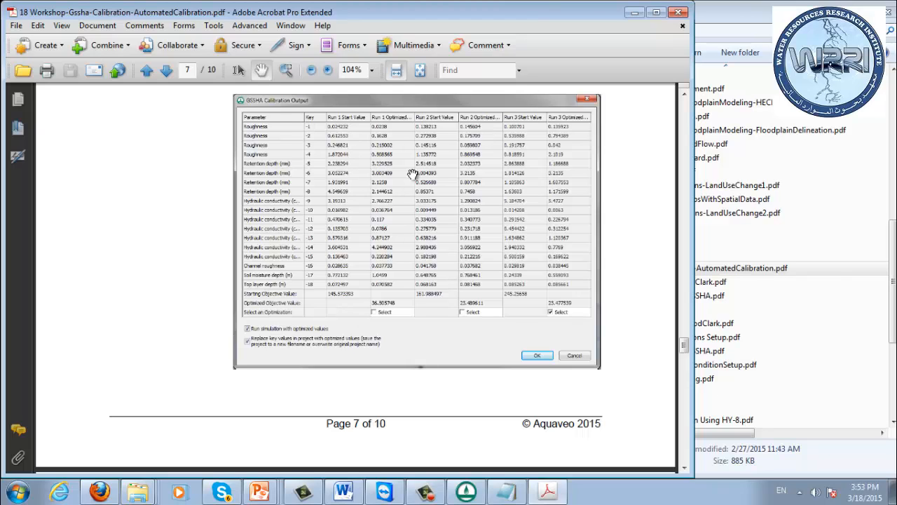
scroll(435, 198, up, 1)
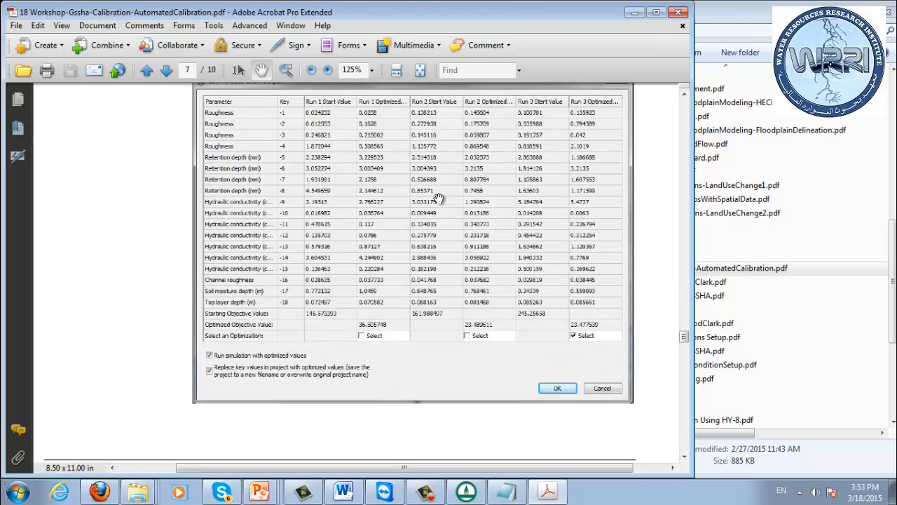
drag(367, 161, 319, 205)
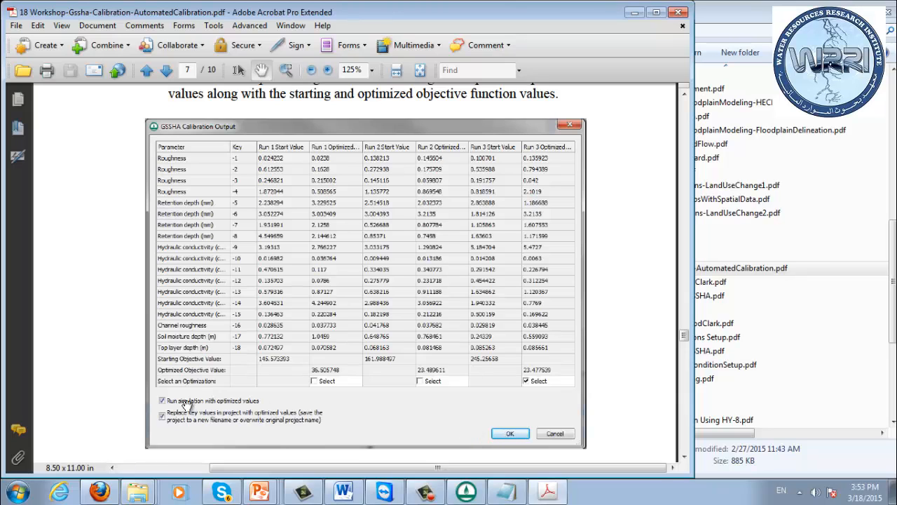
scroll(188, 404, up, 2)
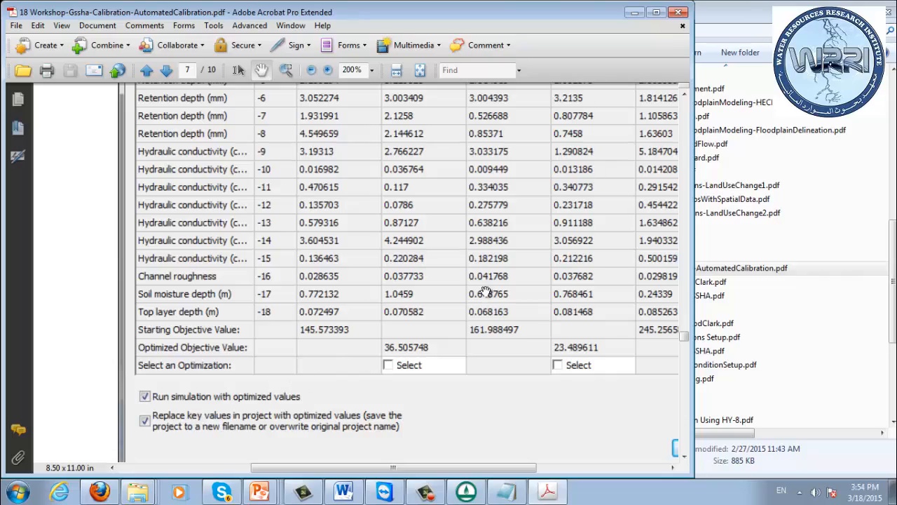
- Examine the objective values of the three runs, the optimization selection row and the simulation and key-value replacement options in the page 7 figure
drag(537, 254, 477, 269)
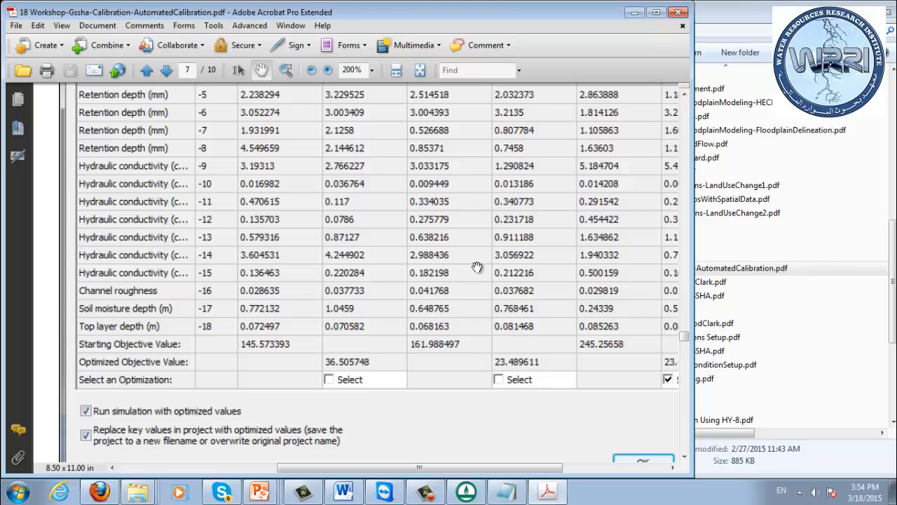
scroll(127, 443, down, 2)
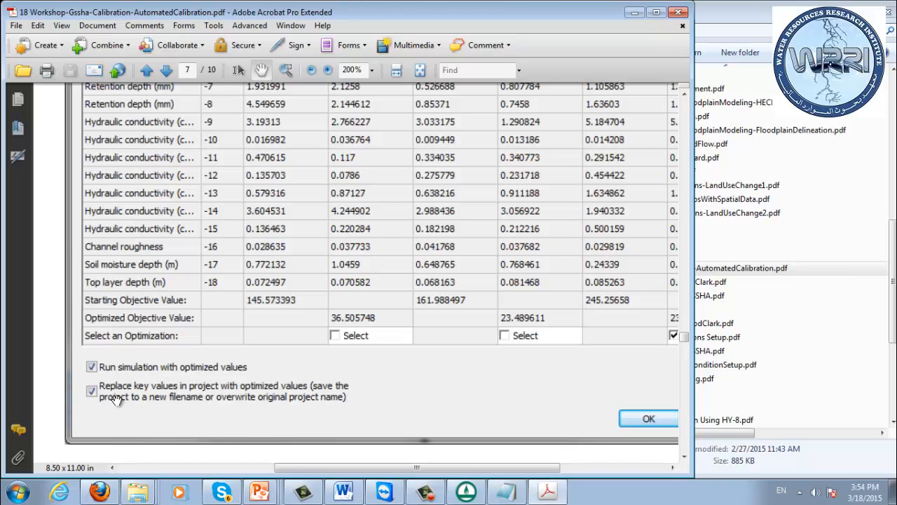
drag(333, 317, 228, 441)
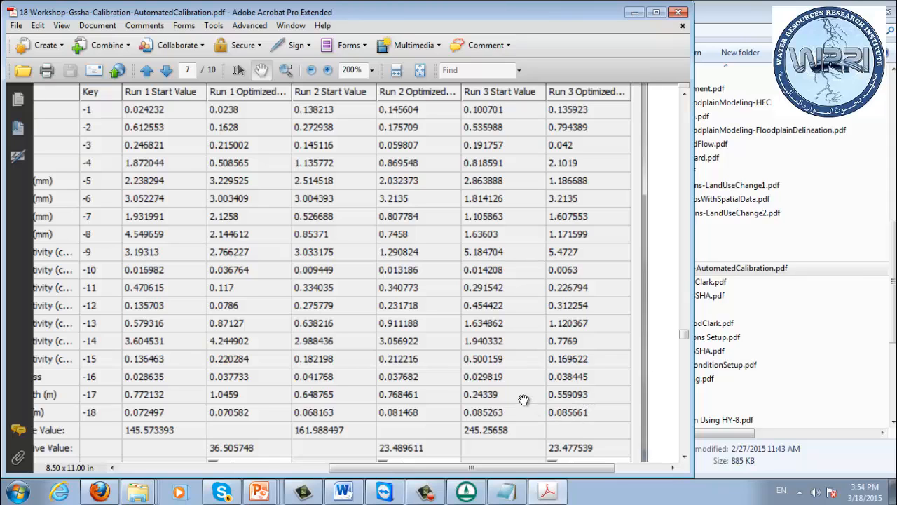
drag(373, 330, 541, 214)
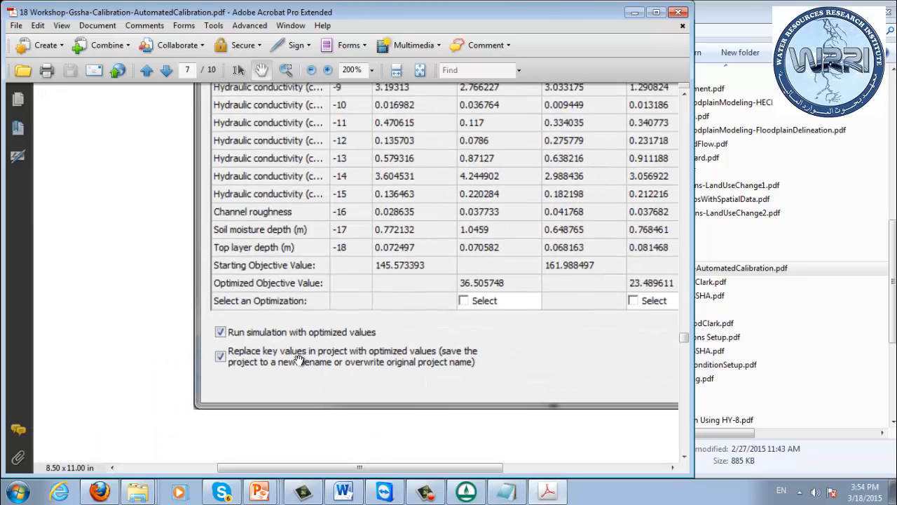
click(221, 355)
drag(639, 375, 449, 362)
scroll(415, 310, down, 1)
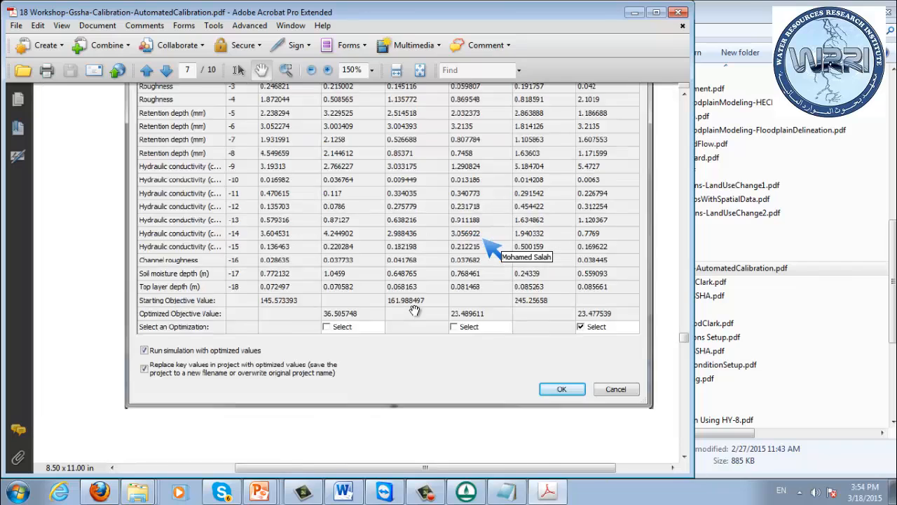
scroll(415, 311, down, 1)
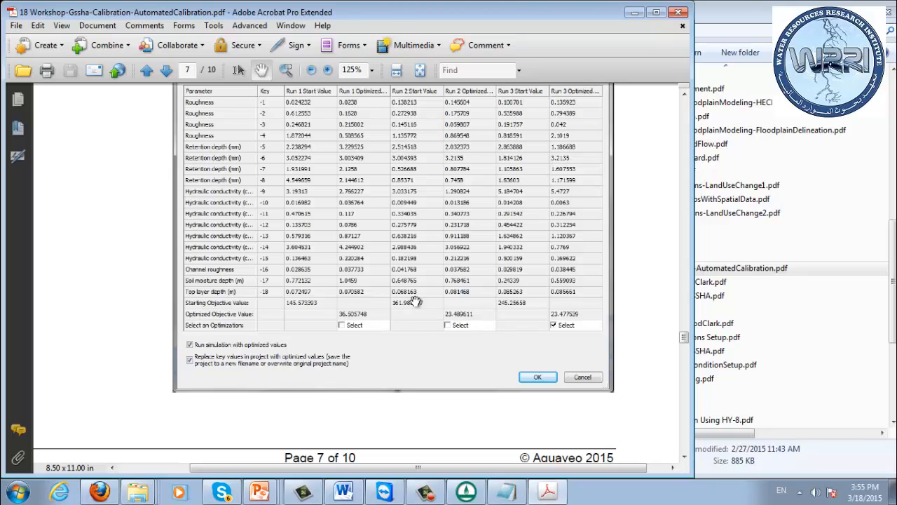
- Switch to WMS 10.0, bring up the GSSHA job control parameters and select the long term simulation entry
click(466, 490)
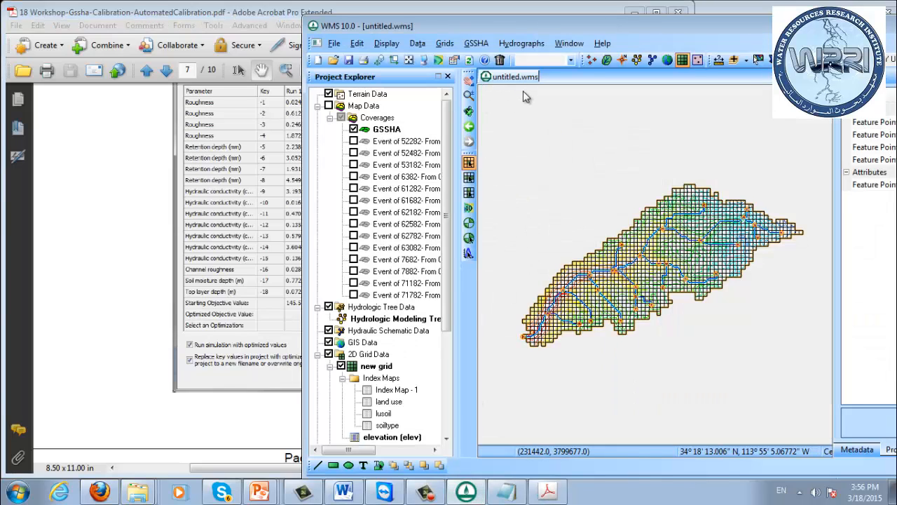
click(481, 43)
click(500, 125)
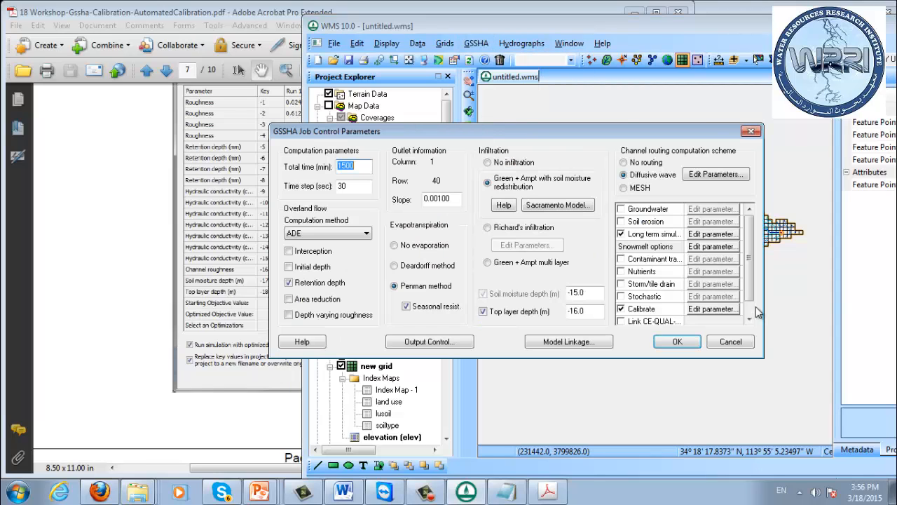
click(658, 235)
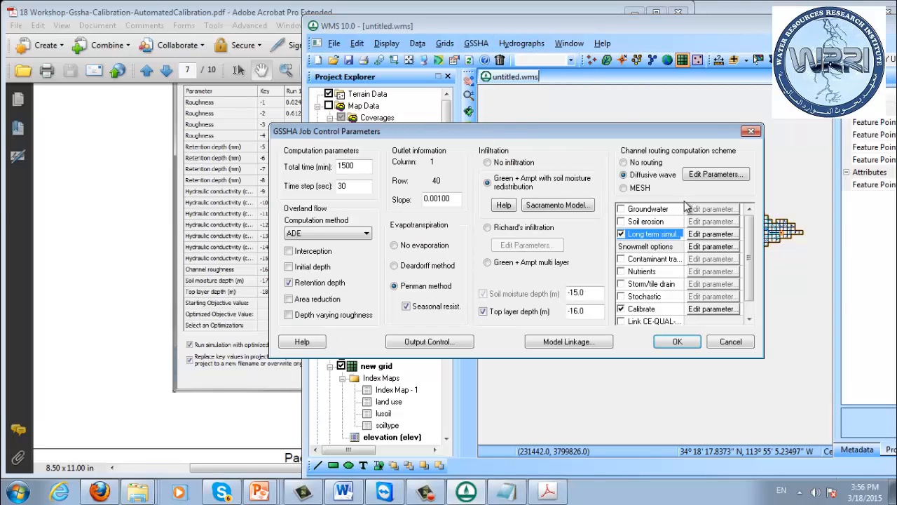
- Close the GSSHA Job Control Parameters without applying changes
click(730, 341)
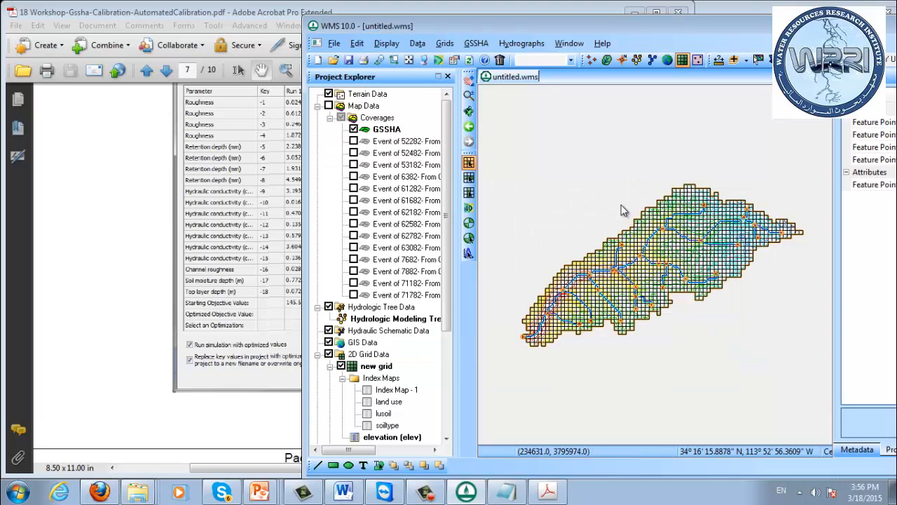
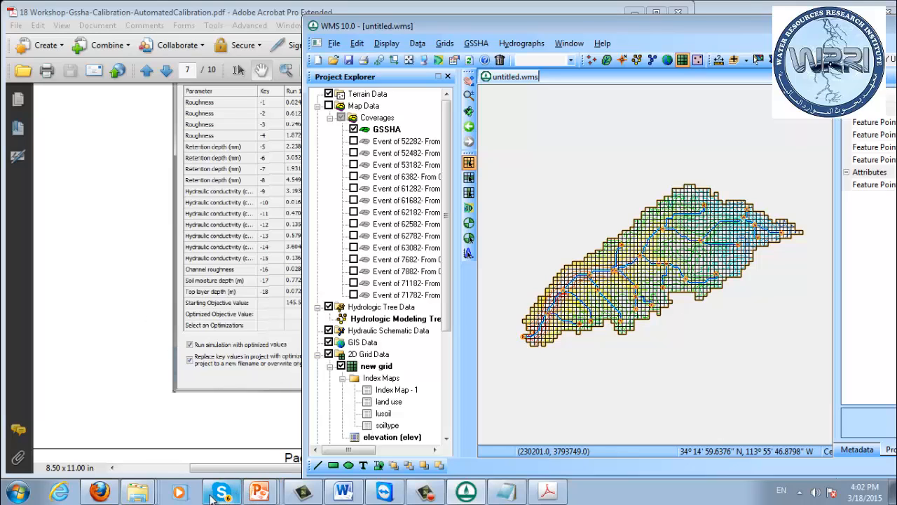
- Switch to the pdf folder in Windows Explorer and open schedule_Egypt.doc to review the Day 4 schedule
mouse_move(142, 493)
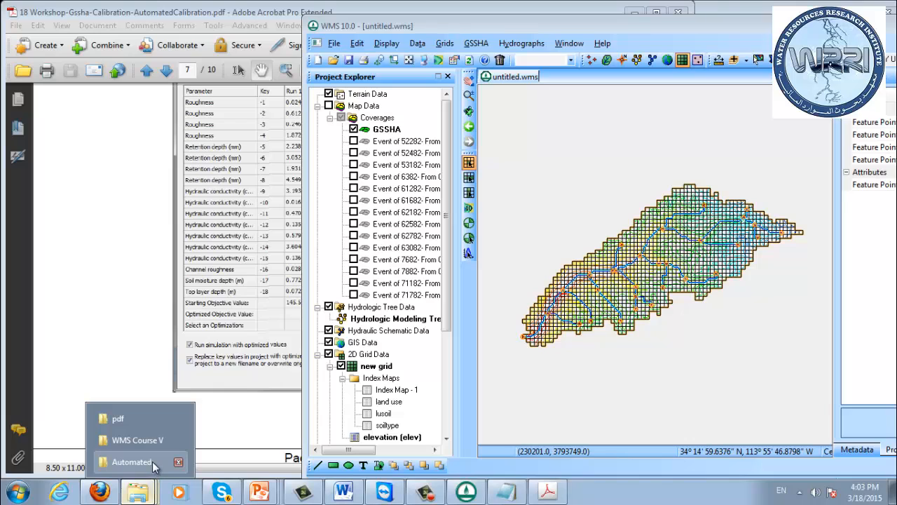
click(138, 421)
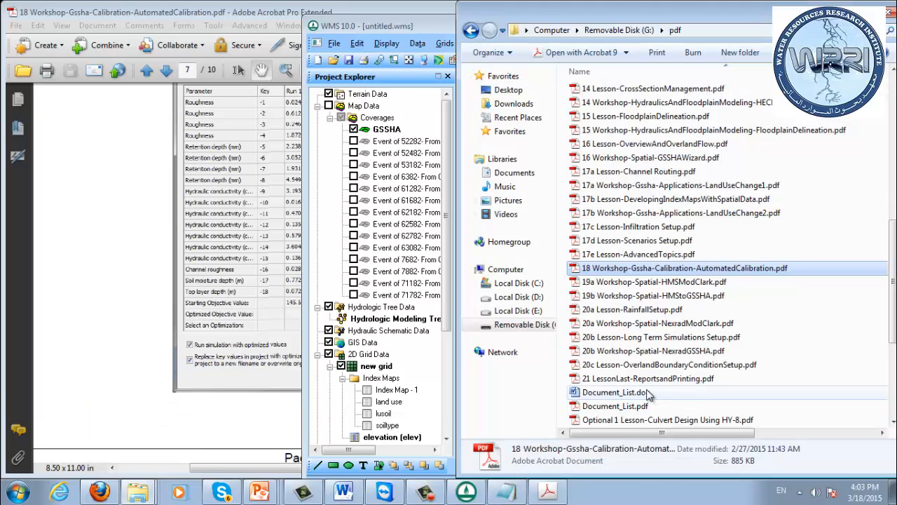
click(647, 392)
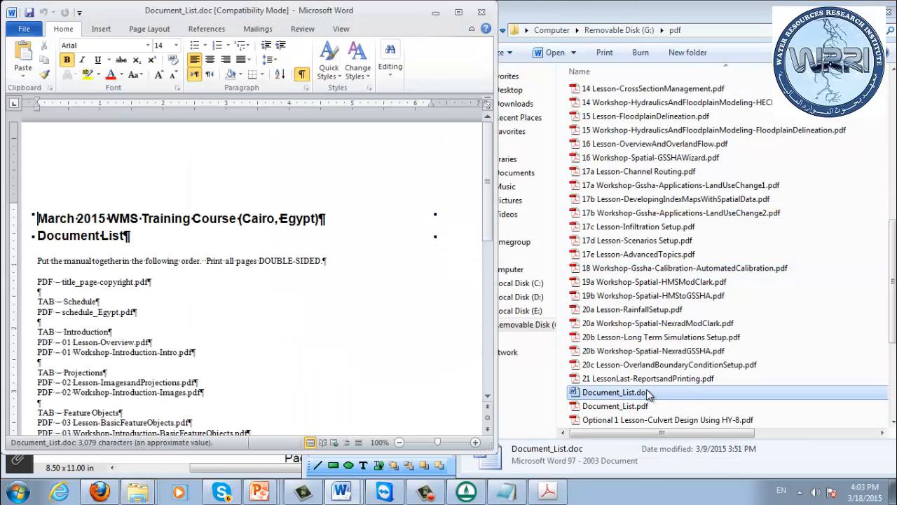
click(484, 15)
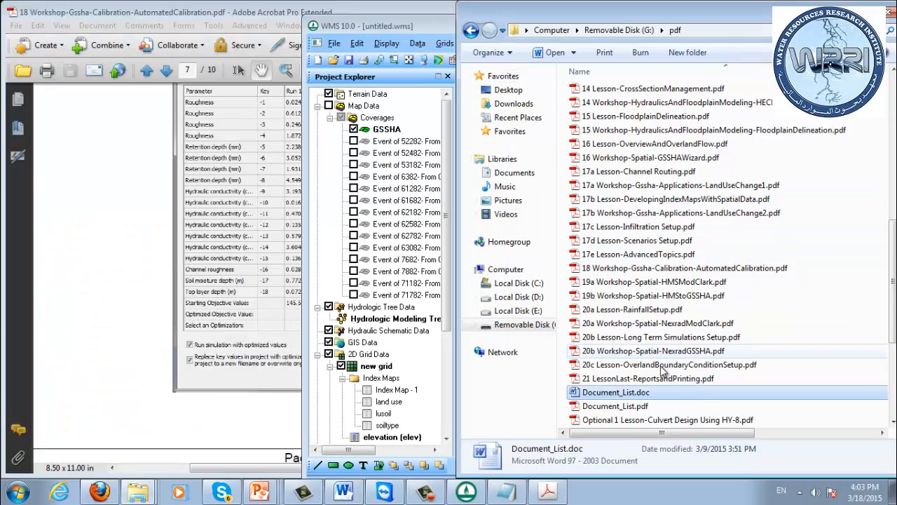
scroll(617, 350, down, 5)
click(624, 367)
double_click(624, 367)
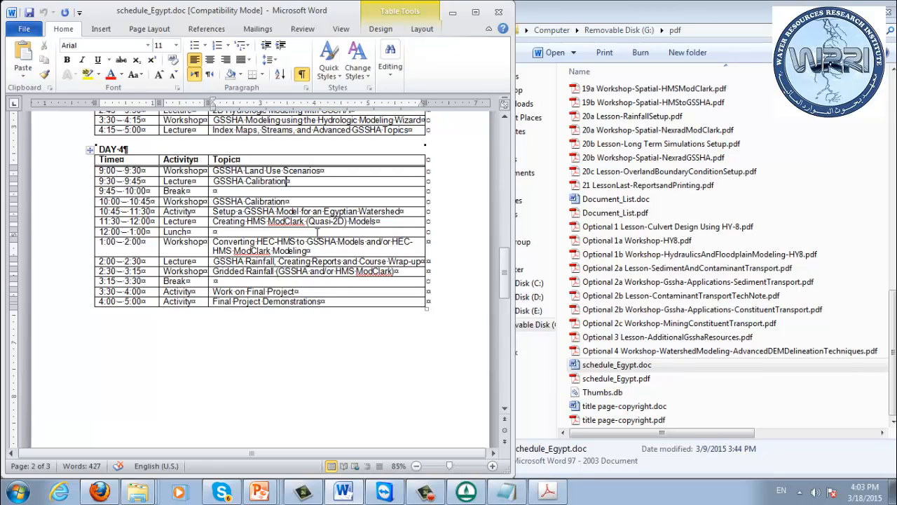
click(459, 15)
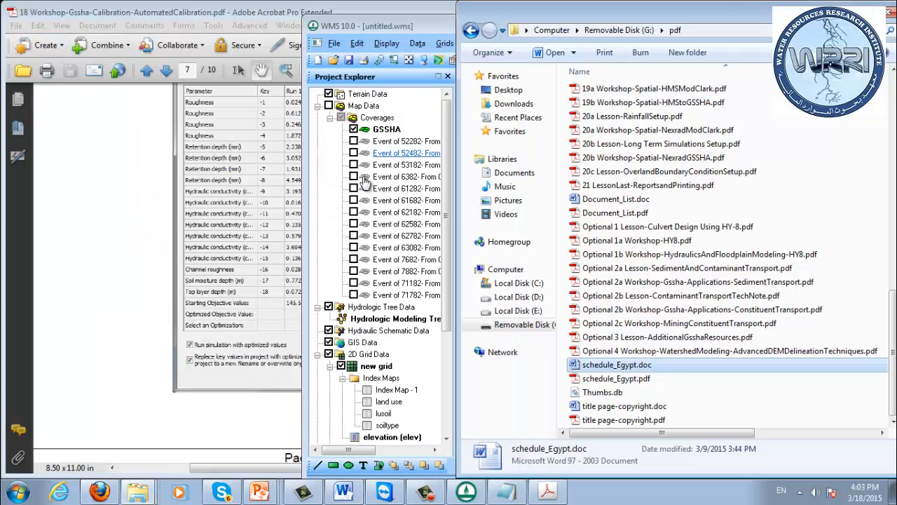
- Switch back to WMS in a maximized window and start a new project, discarding the changes to the current one
click(146, 13)
click(635, 12)
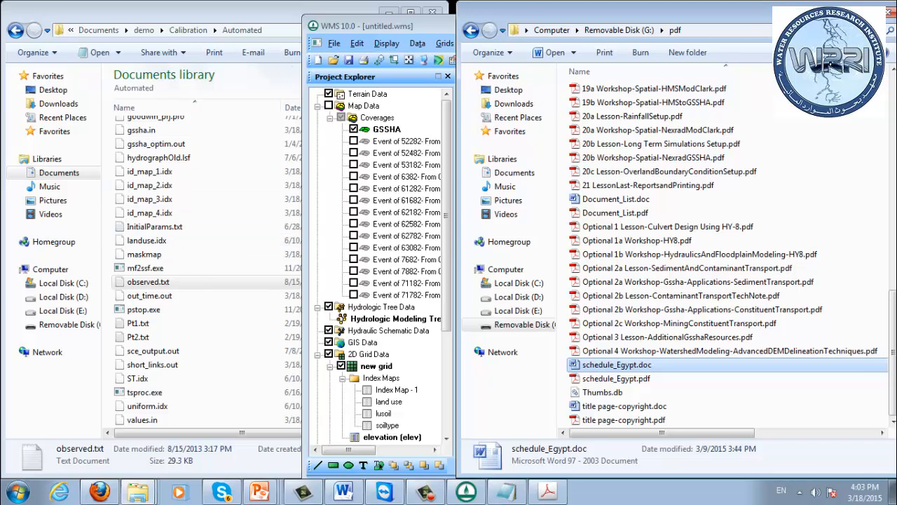
double_click(345, 28)
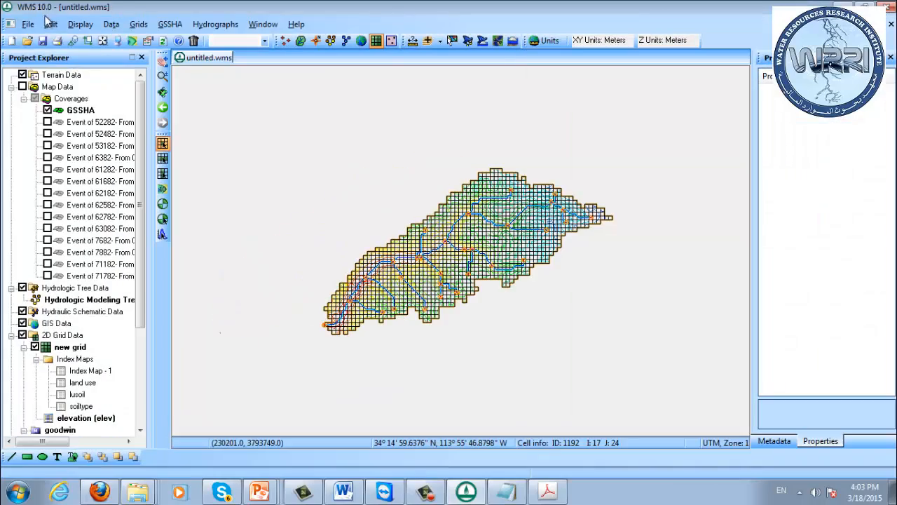
click(11, 40)
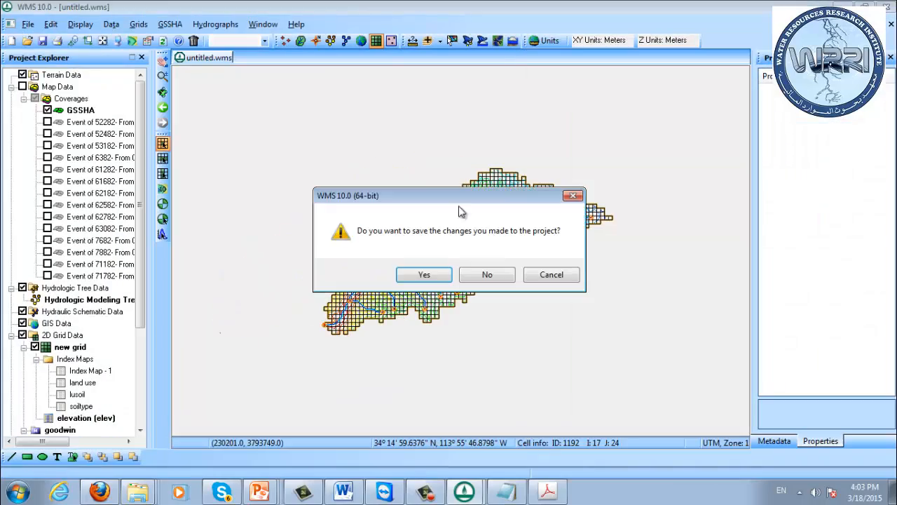
click(495, 274)
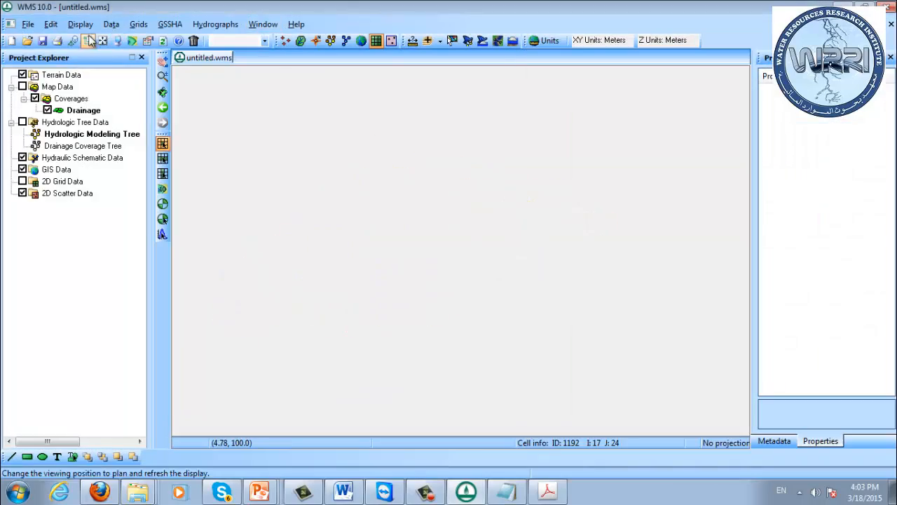
- Browse to the demo\sinai folder for opening files and filter its contents to *.tif
click(32, 25)
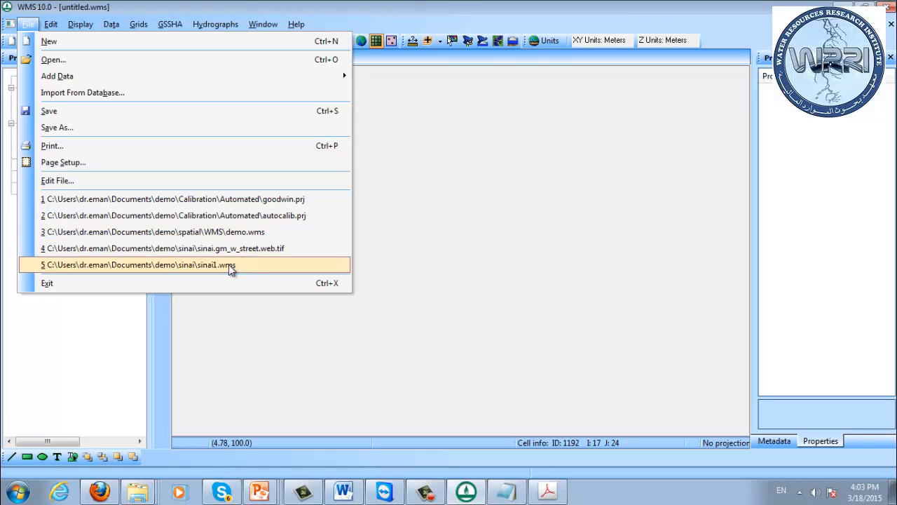
click(52, 62)
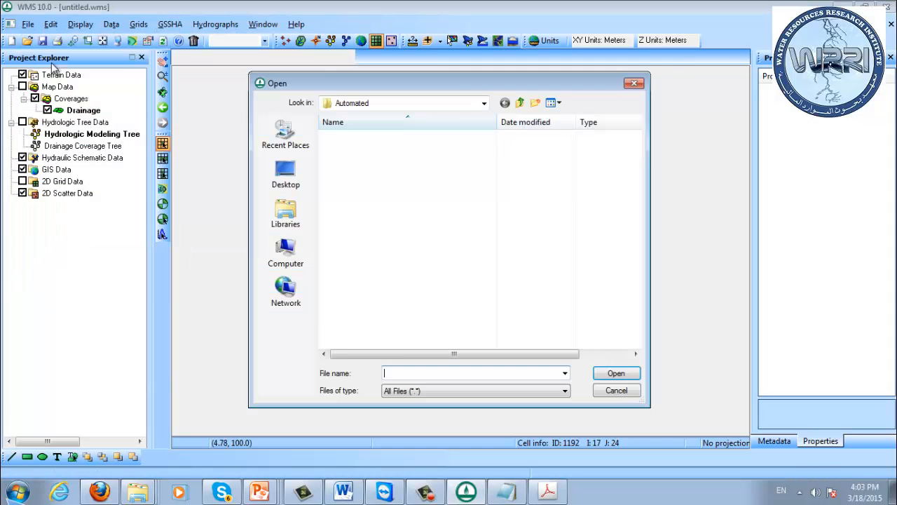
click(521, 103)
click(519, 104)
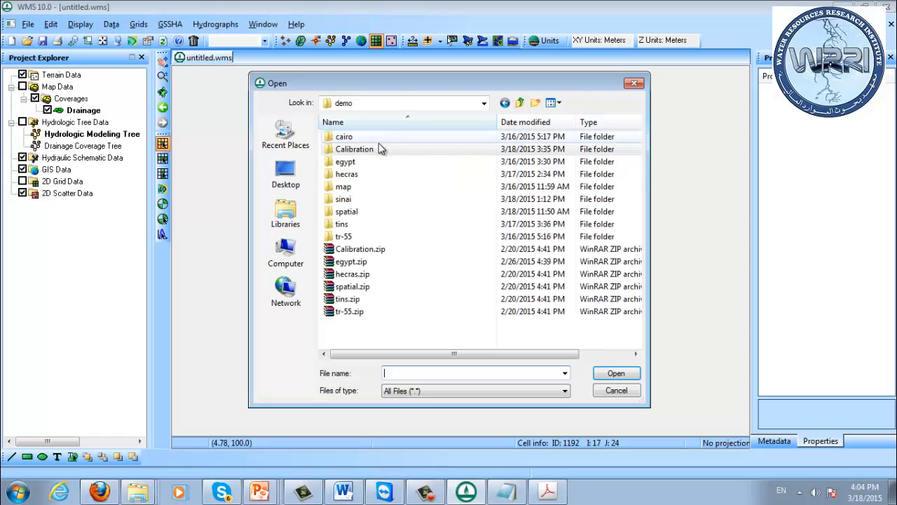
double_click(344, 199)
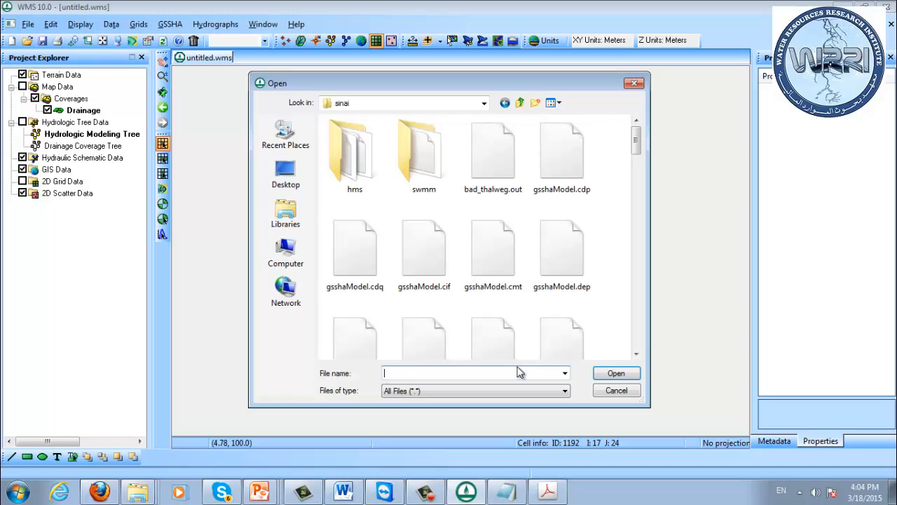
text(*.tif)
key(Return)
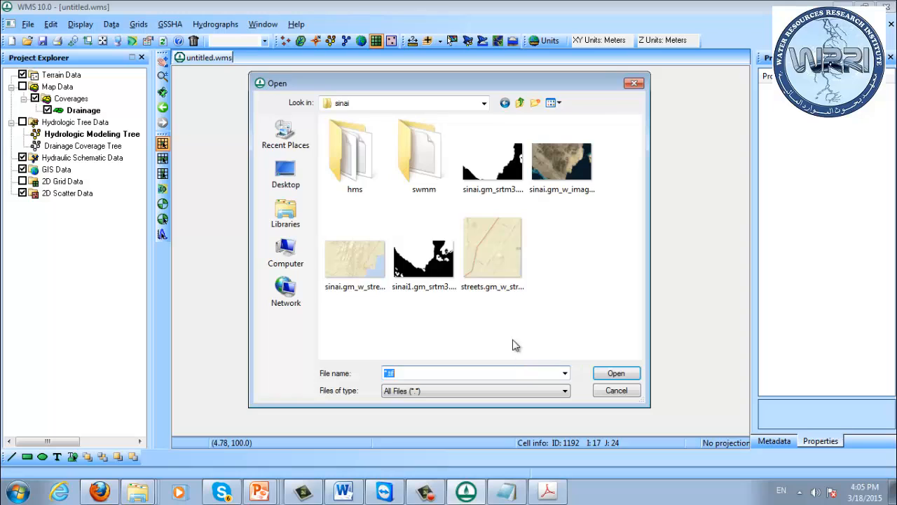
- Open sinai.gm_srtm3.web.tif, sinai.gm_w_imagery.web.tif and streets.gm_w_street.web.tif together
click(418, 254)
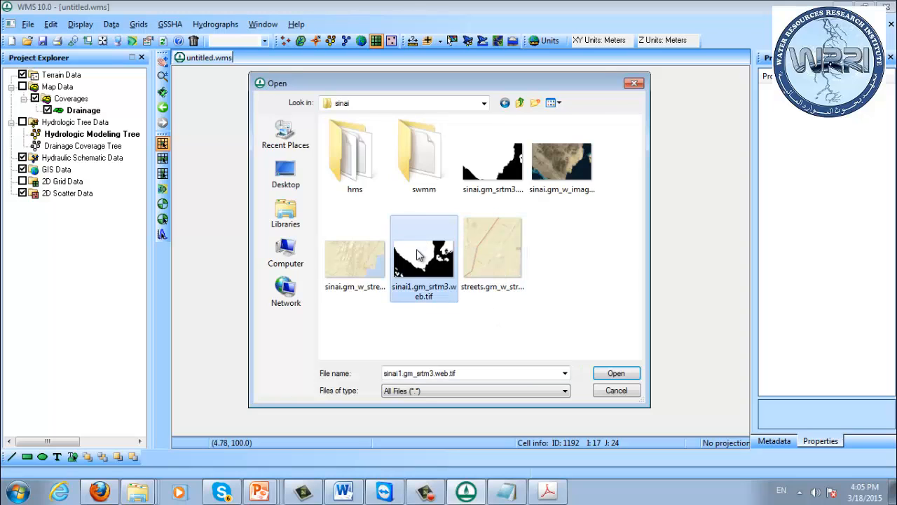
click(497, 170)
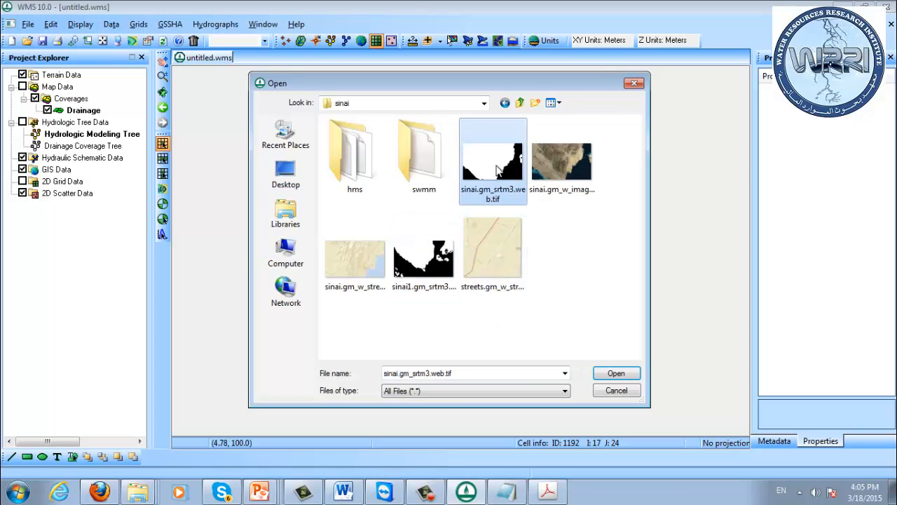
ctrl+click(557, 168)
ctrl+click(503, 266)
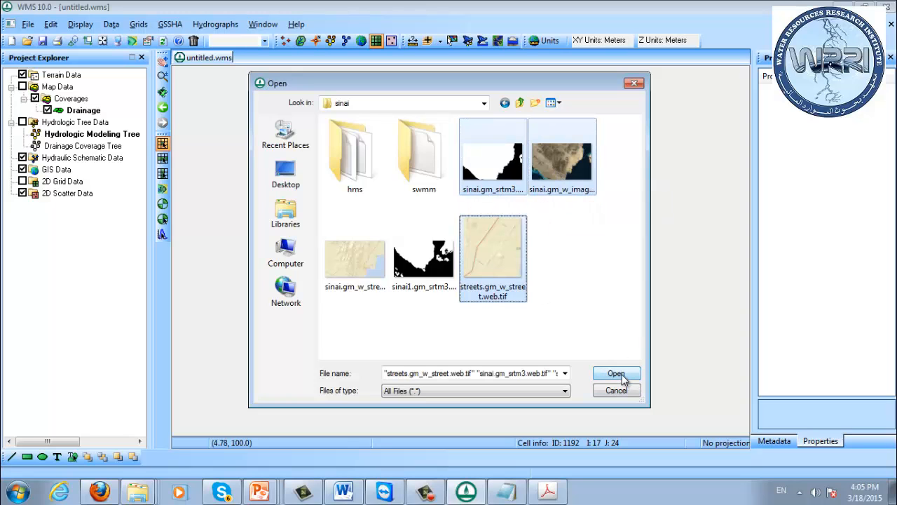
click(616, 373)
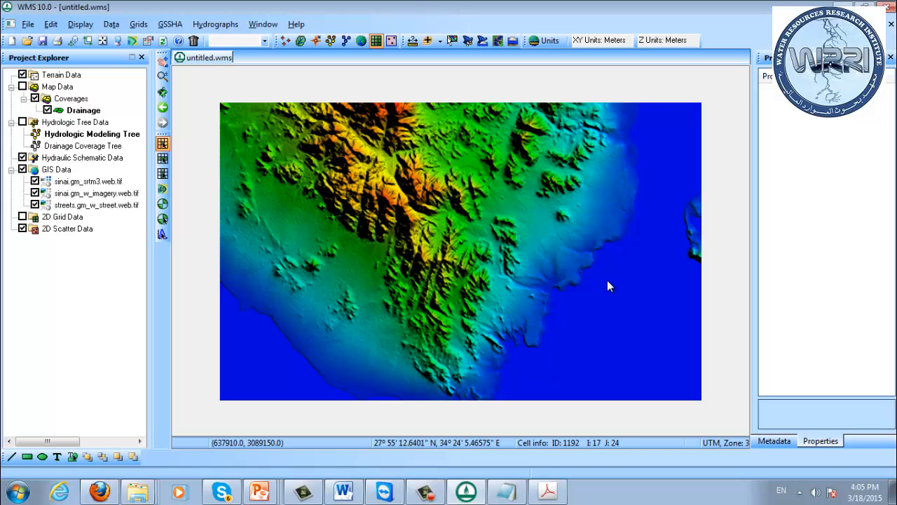
- Convert the sinai.gm_srtm3.web.tif elevation image to a DEM with a resampling ratio of 1.0
right_click(57, 183)
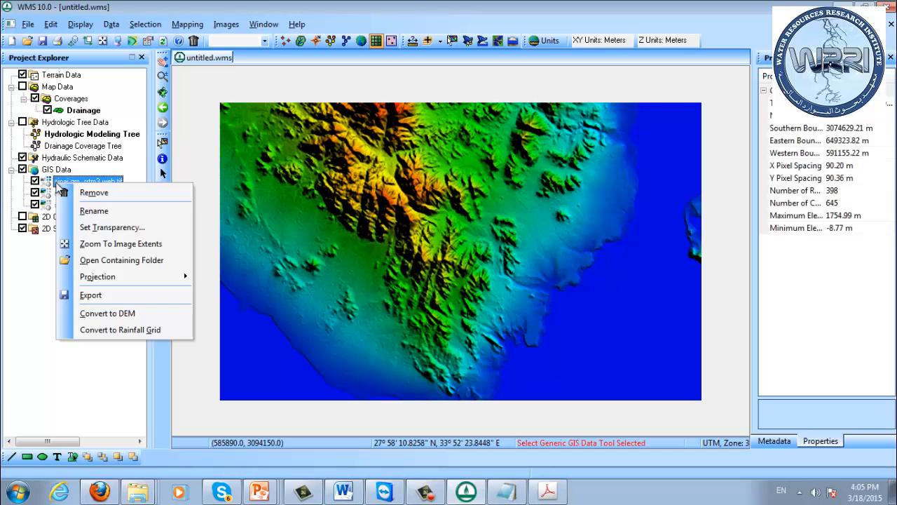
click(130, 314)
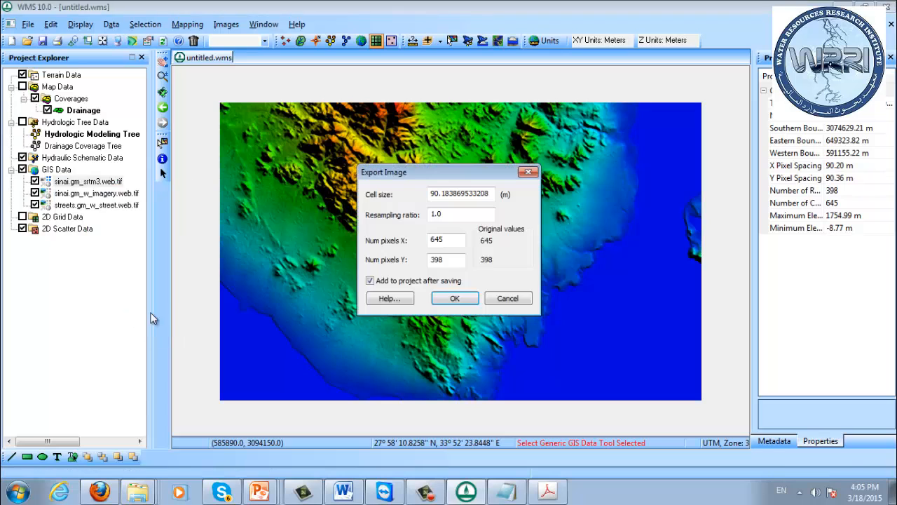
click(453, 299)
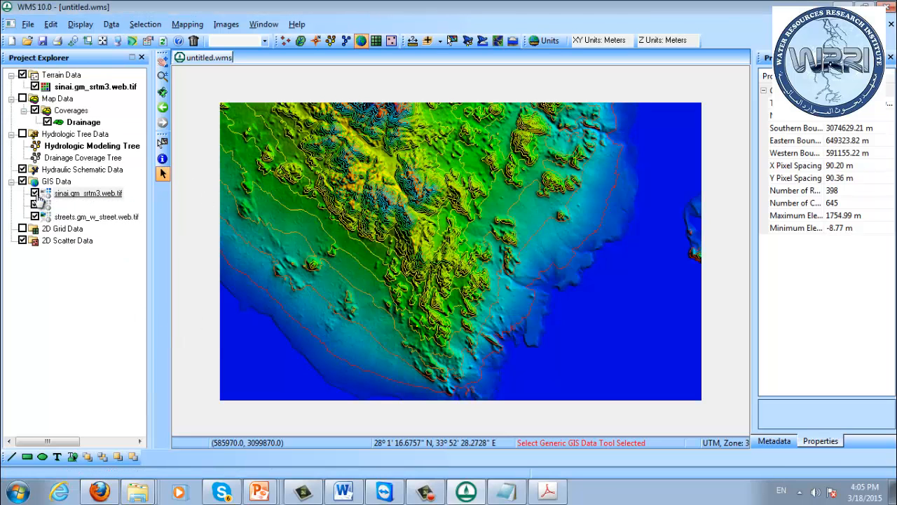
- Hide the sinai.gm_srtm3.web.tif image while keeping the sinai.gm_w_imagery.web.tif image displayed
click(34, 192)
click(34, 205)
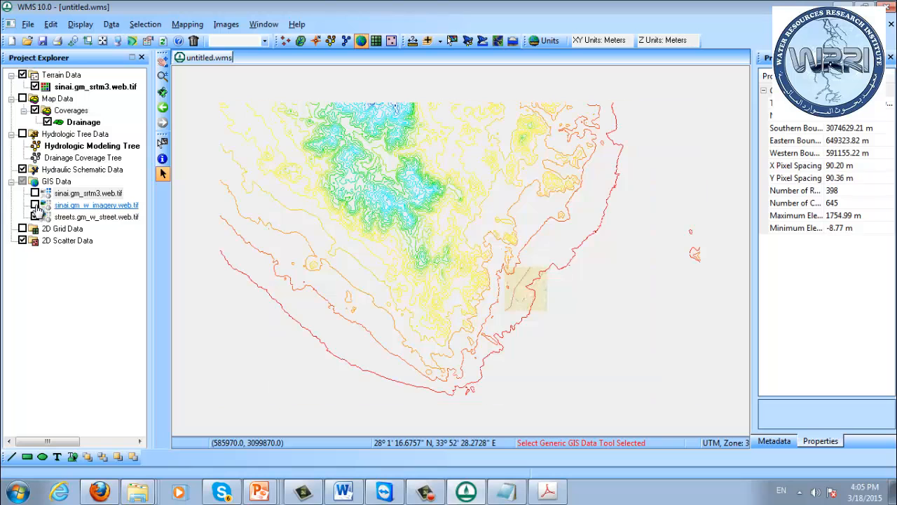
click(34, 205)
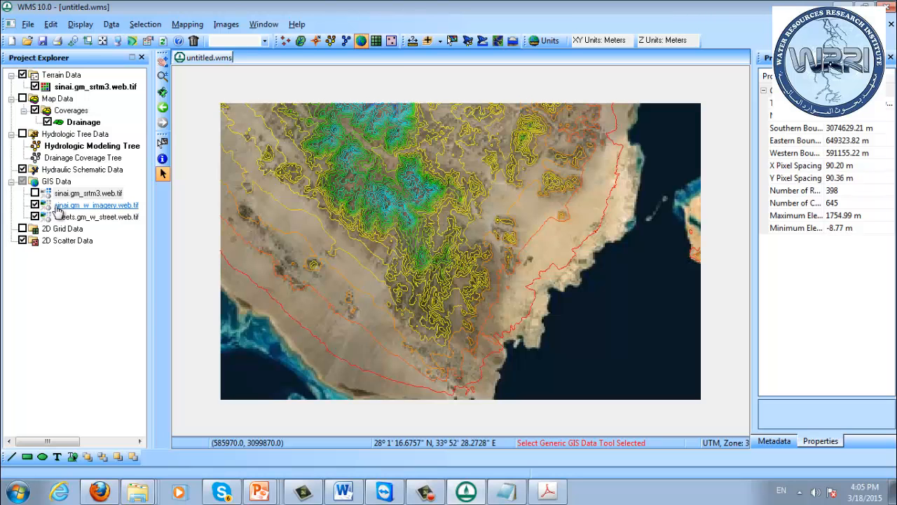
- Zoom to the extents of streets.gm_w_street.web.tif and move the sinai.gm_w_imagery.web.tif layer below it
click(67, 218)
right_click(67, 219)
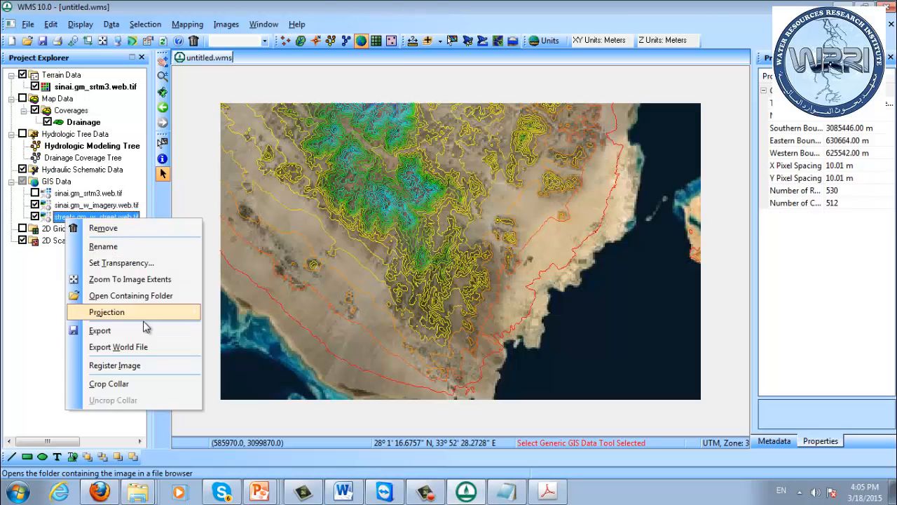
click(140, 279)
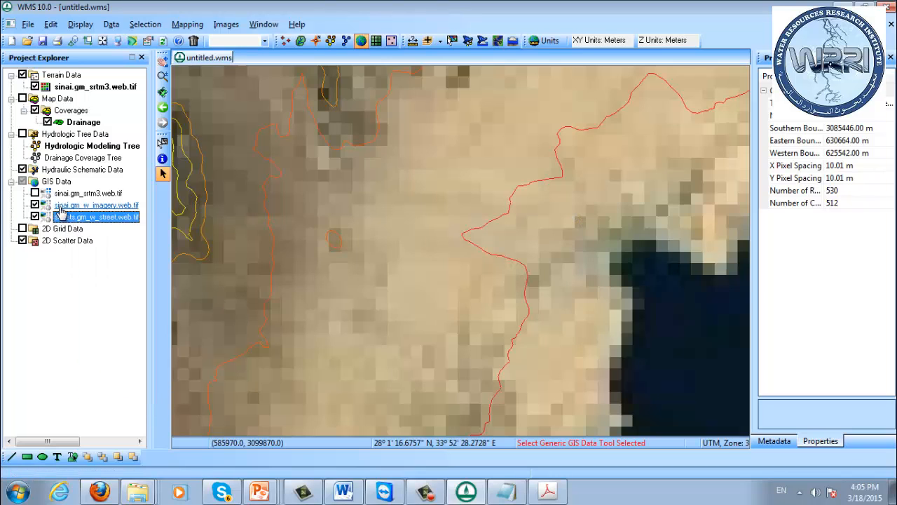
click(68, 218)
drag(70, 231, 66, 230)
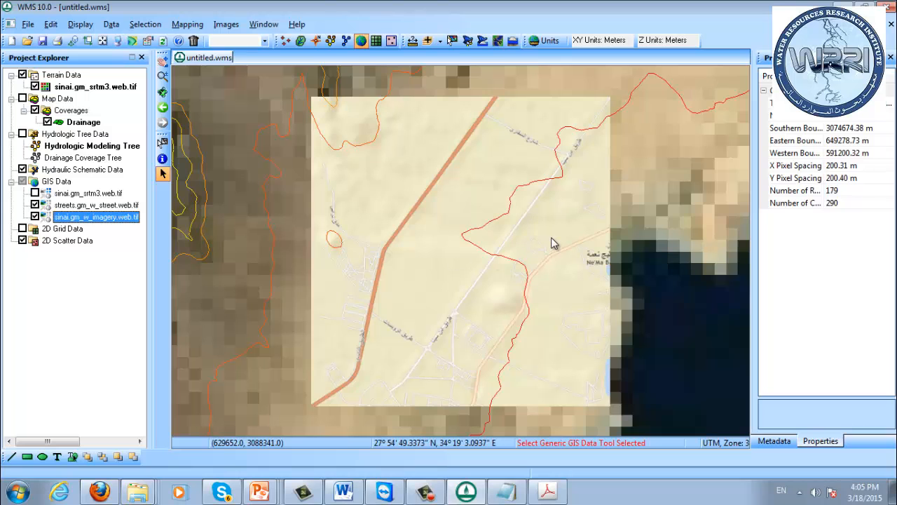
- Add the sinai.gm_w_street.web.tif street map from the sinai folder, filtering the files to *.tif
click(30, 24)
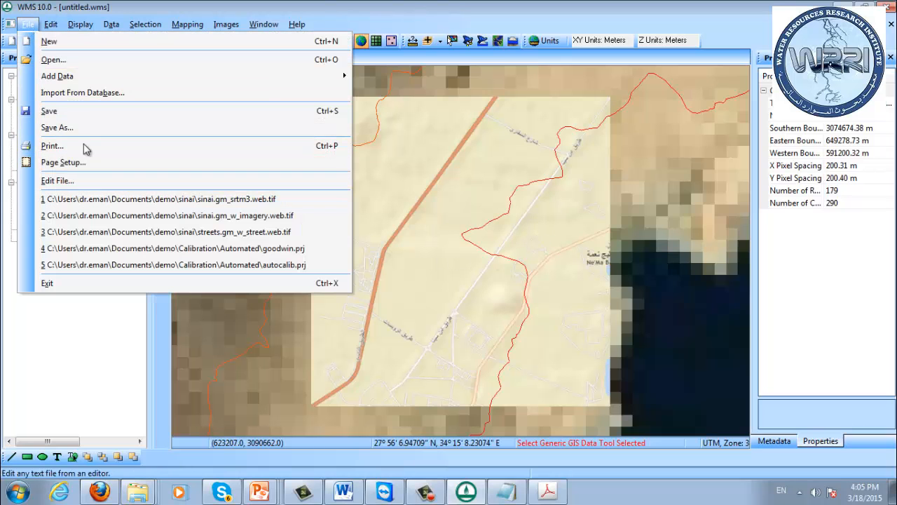
click(62, 60)
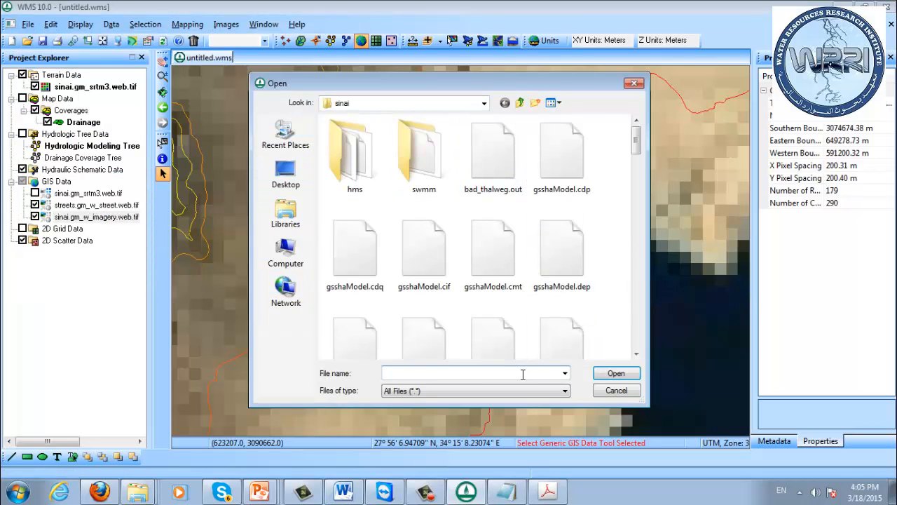
text(*.orj)
key(BackSpace)
key(BackSpace)
key(BackSpace)
text(tif)
key(Return)
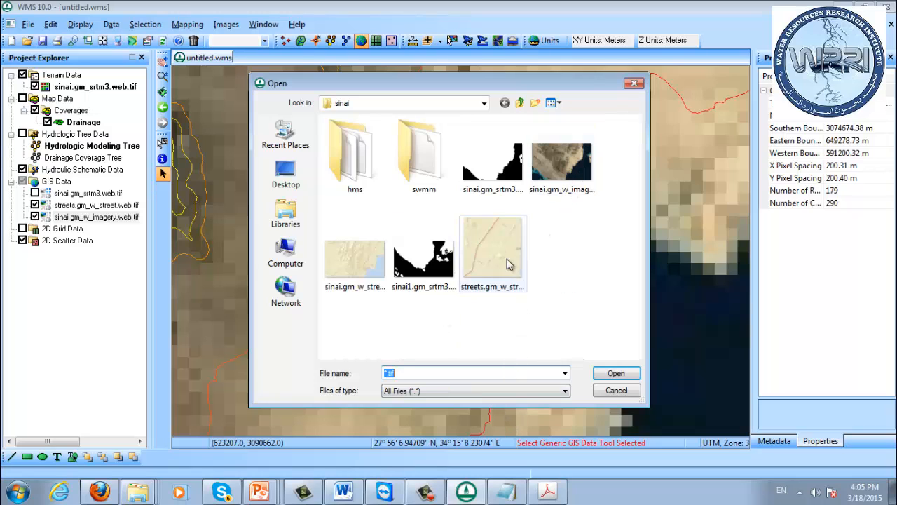
click(345, 273)
click(597, 372)
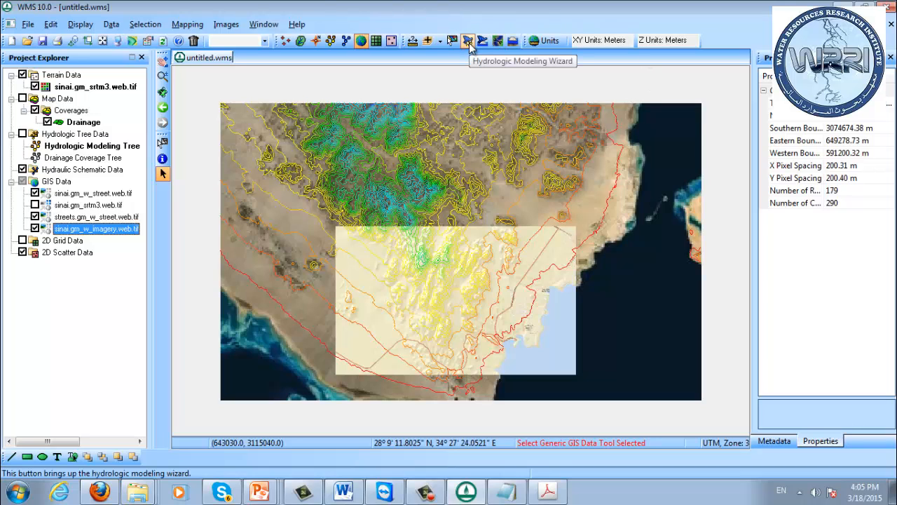
- Start the Hydrologic Modeling Wizard and save the project as sinaiHmsModClark.wms in the sinai folder without saving the image files there
click(468, 42)
drag(462, 86, 618, 80)
click(517, 127)
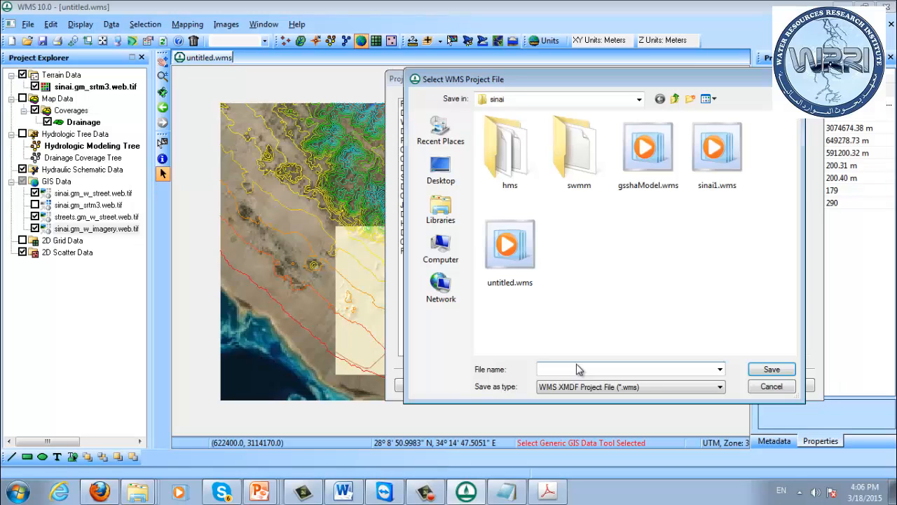
text(sinai)
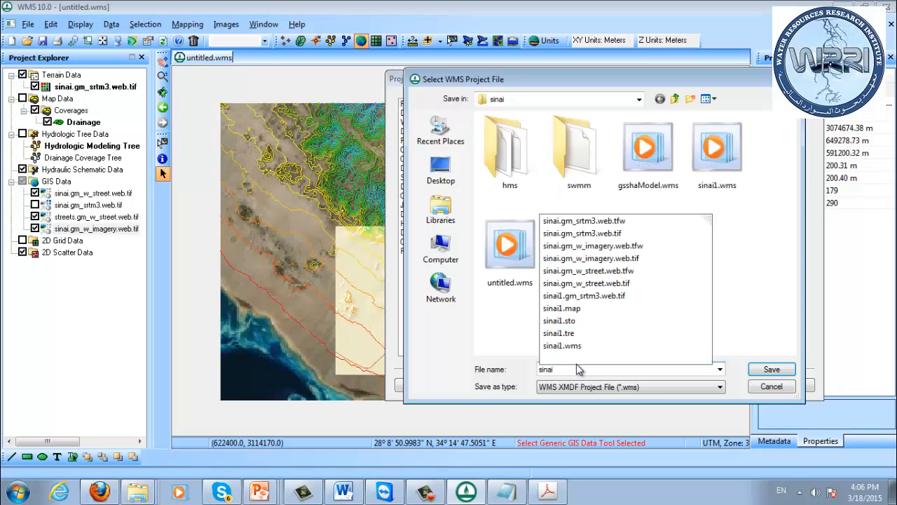
text(HmsM)
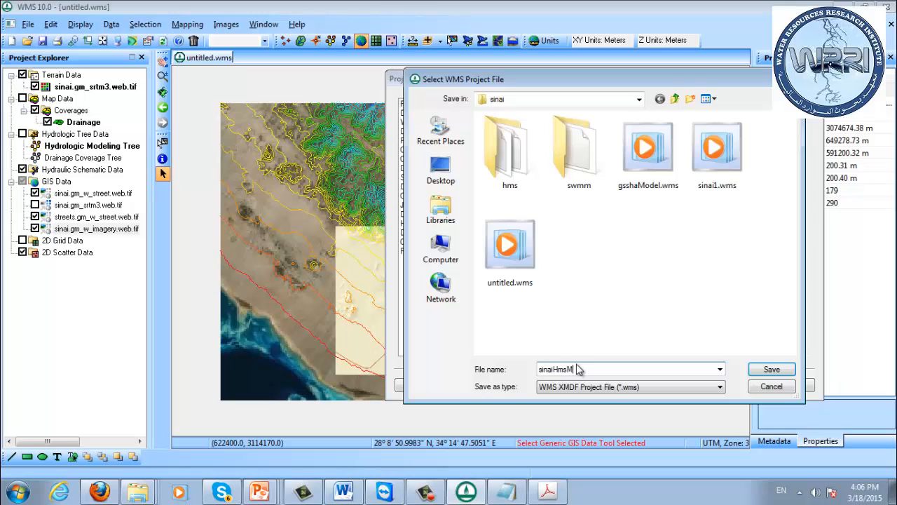
text(odelClark)
key(Return)
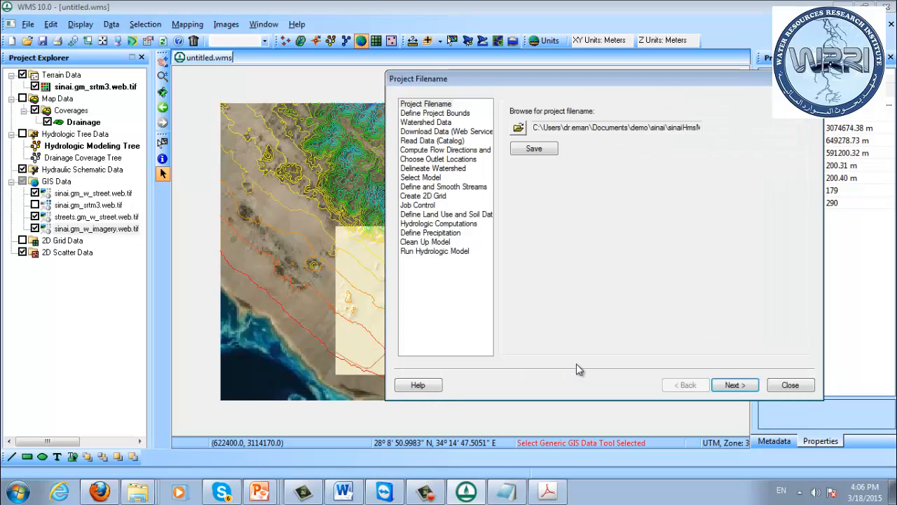
click(534, 148)
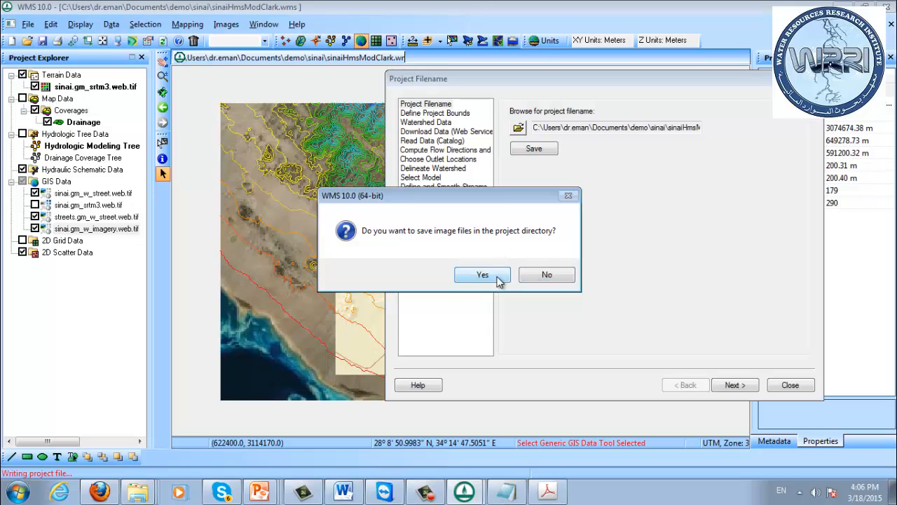
click(553, 278)
- Define the project bounds using the UTM Zone 36 Northern Hemisphere, WGS84 projection and the map locator's current extent around Sharm ash Shaykh
click(736, 384)
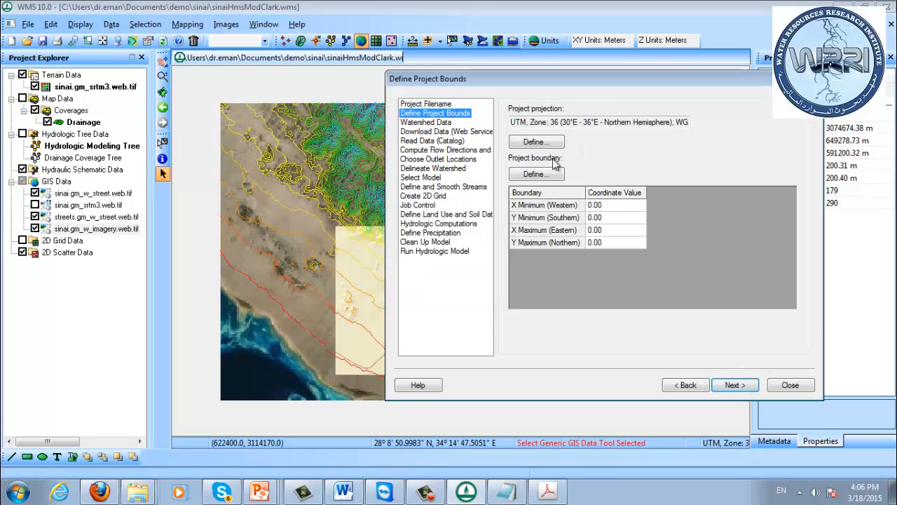
click(536, 142)
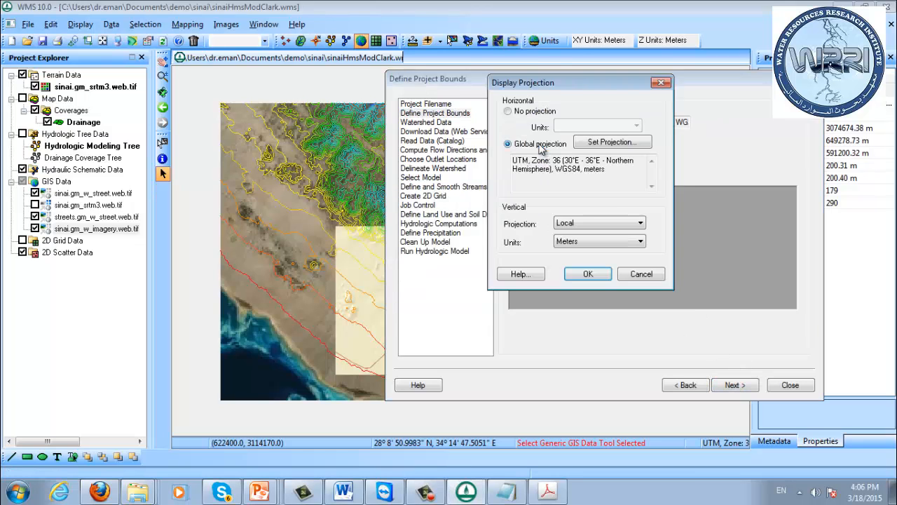
click(588, 275)
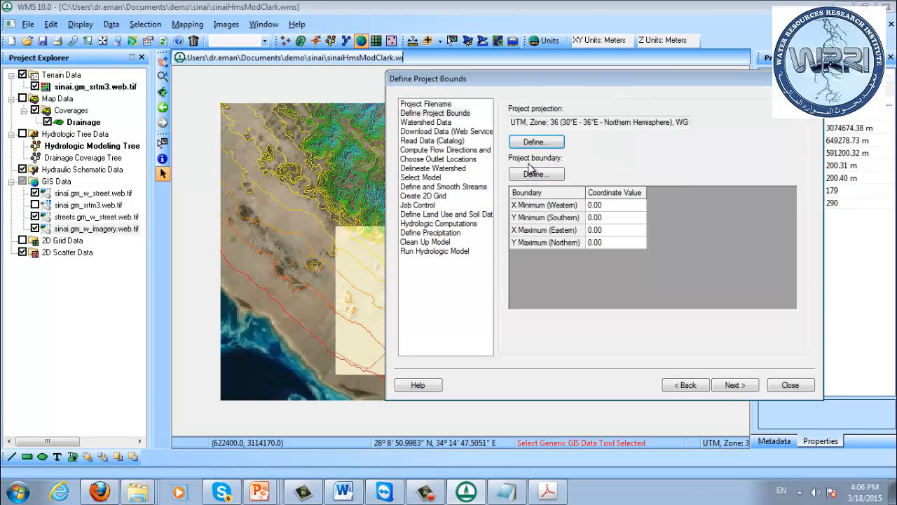
click(532, 173)
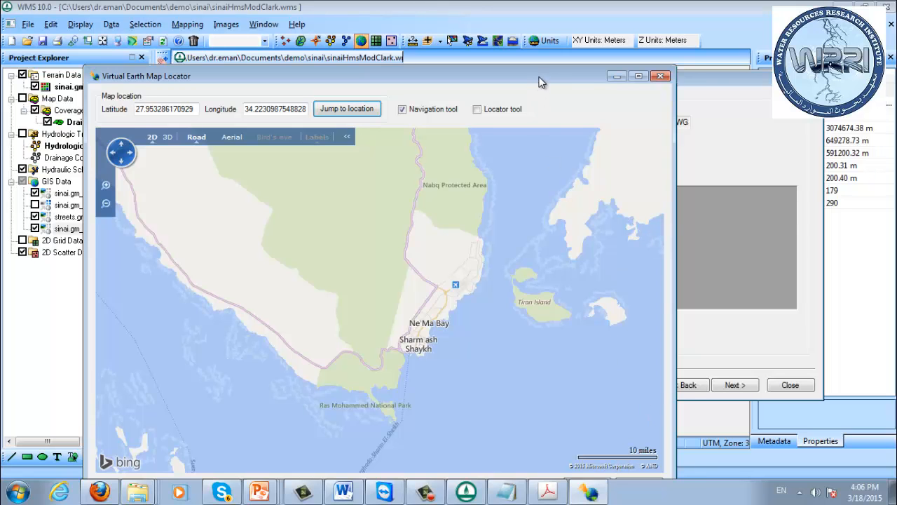
drag(543, 77, 569, 40)
click(612, 447)
click(734, 385)
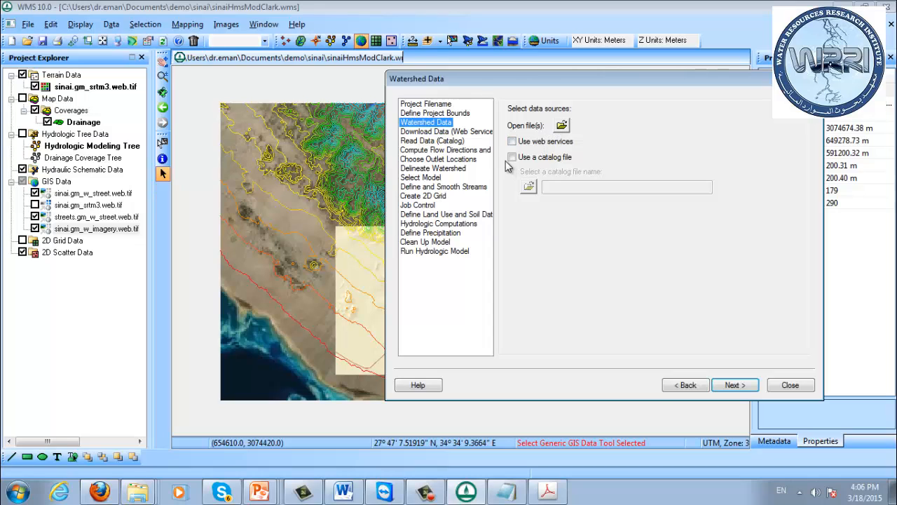
- Compute the TOPAZ flow directions and accumulations with sub-basin areas in square kilometers and distances in meters, reading in the solution
click(737, 385)
click(555, 223)
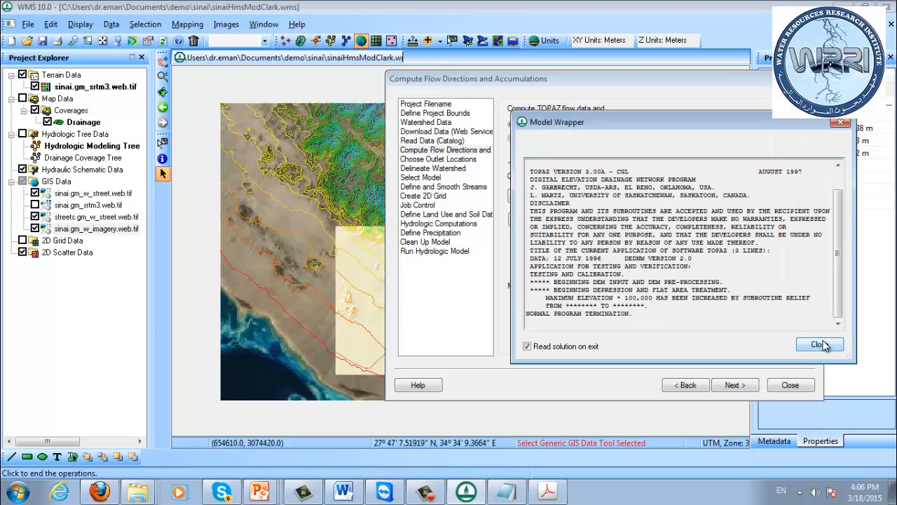
click(819, 344)
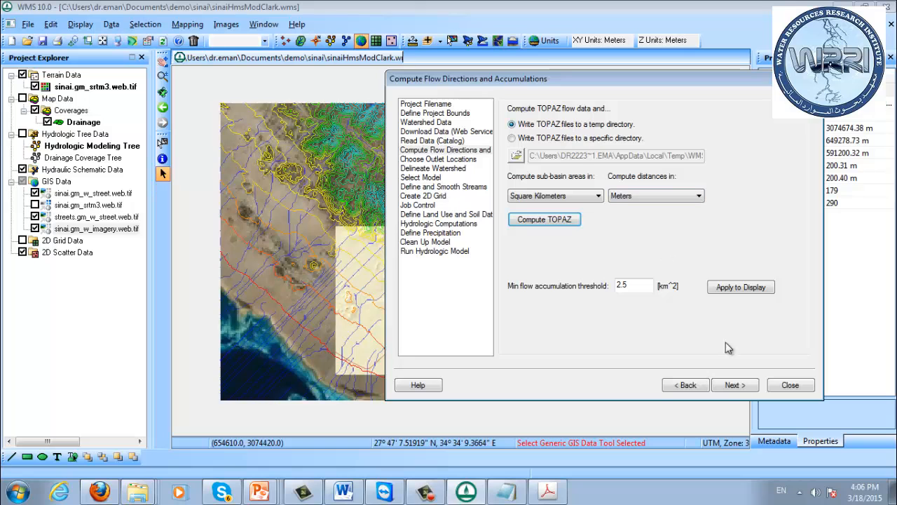
- Create an outlet point on the main stream just inland of the coast at Na'ma Bay
click(733, 386)
drag(588, 90, 776, 131)
click(619, 144)
drag(497, 257, 431, 243)
scroll(430, 243, up, 4)
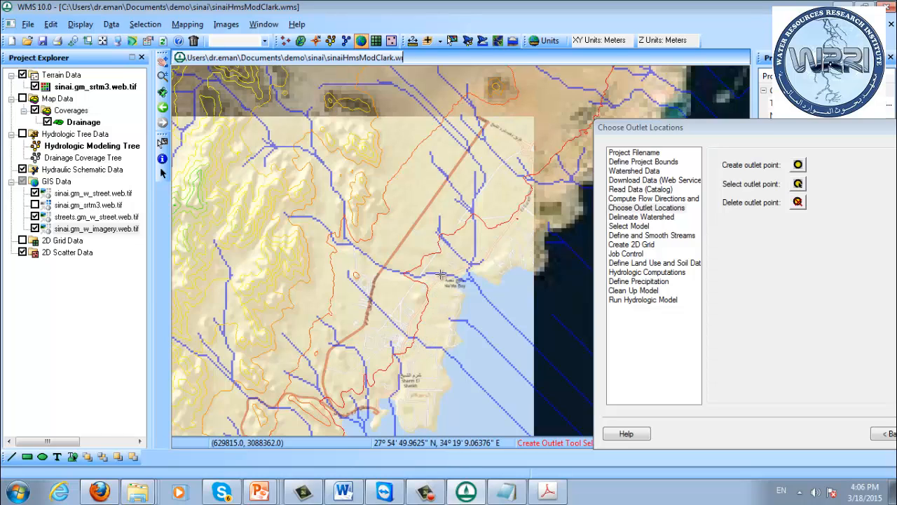
click(441, 274)
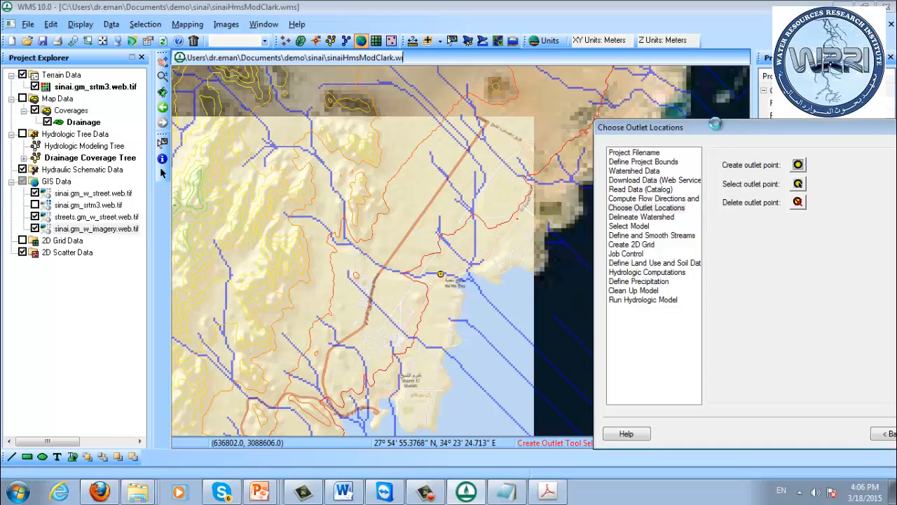
- Apply a stream threshold of 50.0 km^2 to the display and delineate the watershed
click(831, 377)
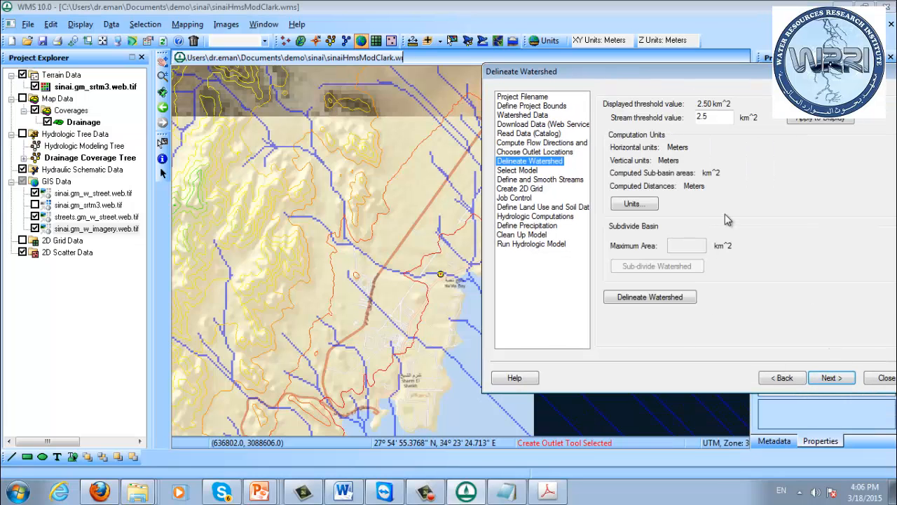
drag(726, 118, 614, 122)
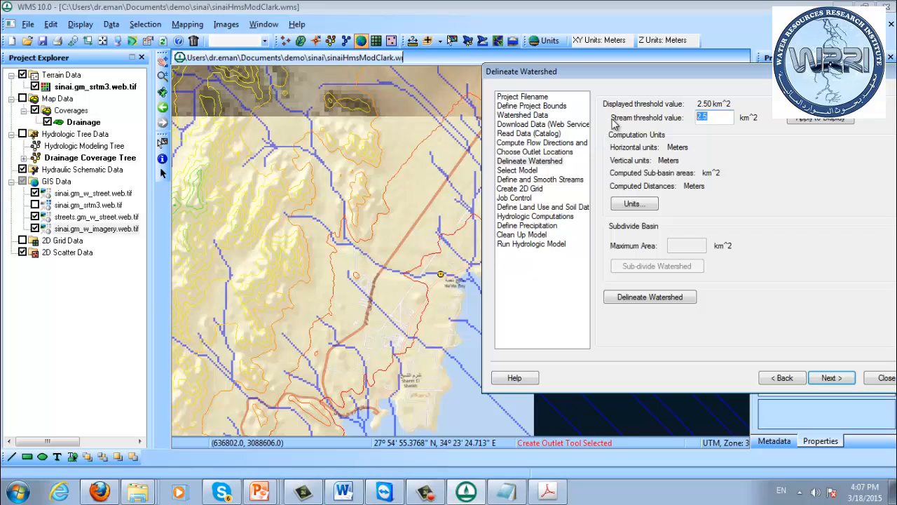
click(801, 123)
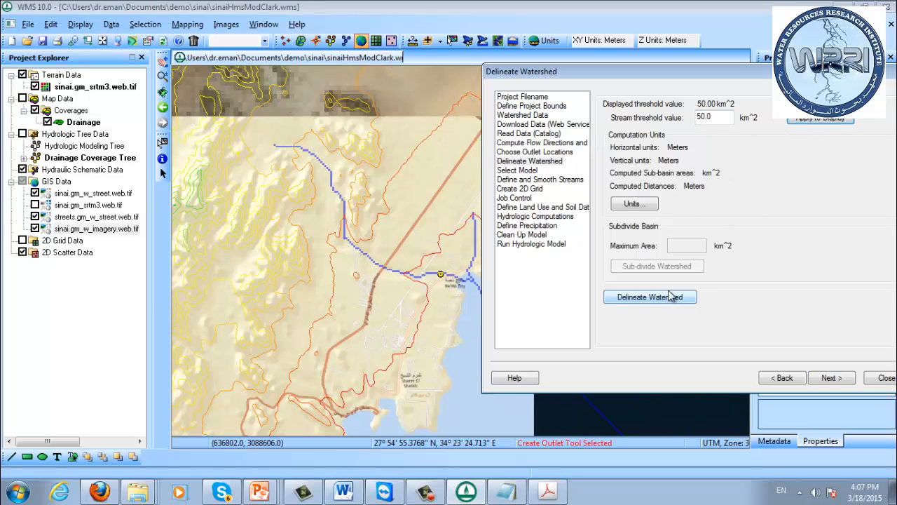
click(649, 300)
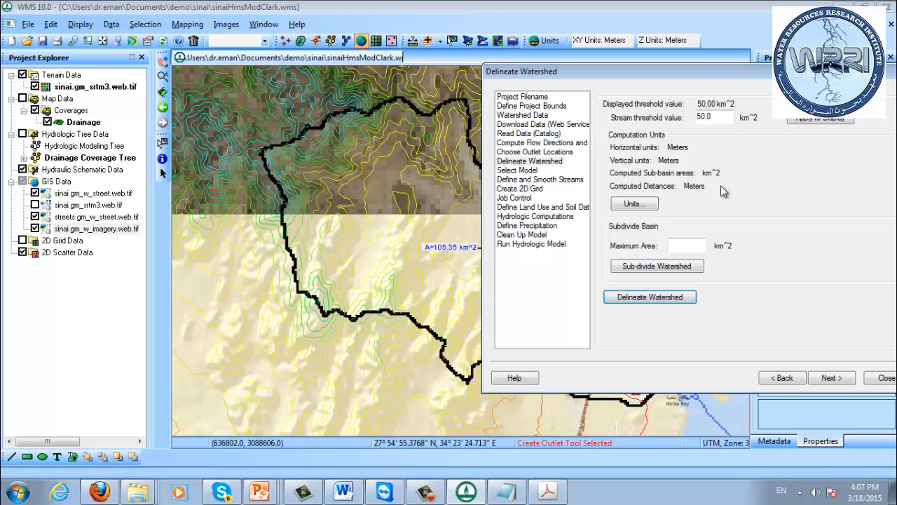
mouse_move(597, 72)
mouse_down()
mouse_move(759, 94)
mouse_move(771, 105)
mouse_move(523, 52)
mouse_up()
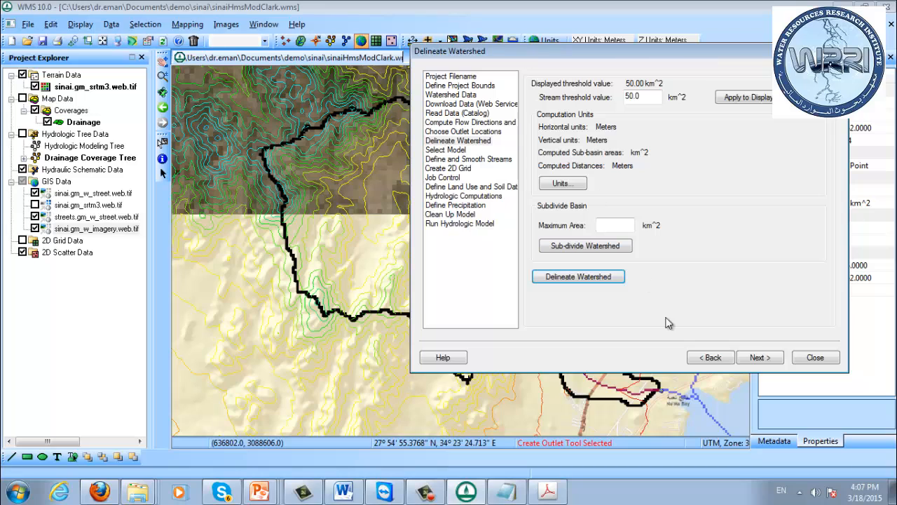
- Choose HEC-HMS ModClark as the desired model and initialize its model data
click(759, 357)
click(576, 104)
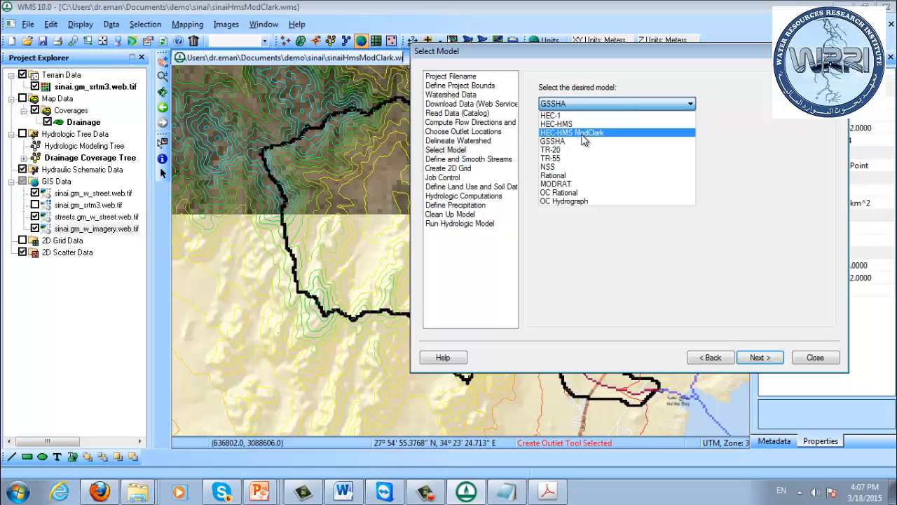
click(583, 133)
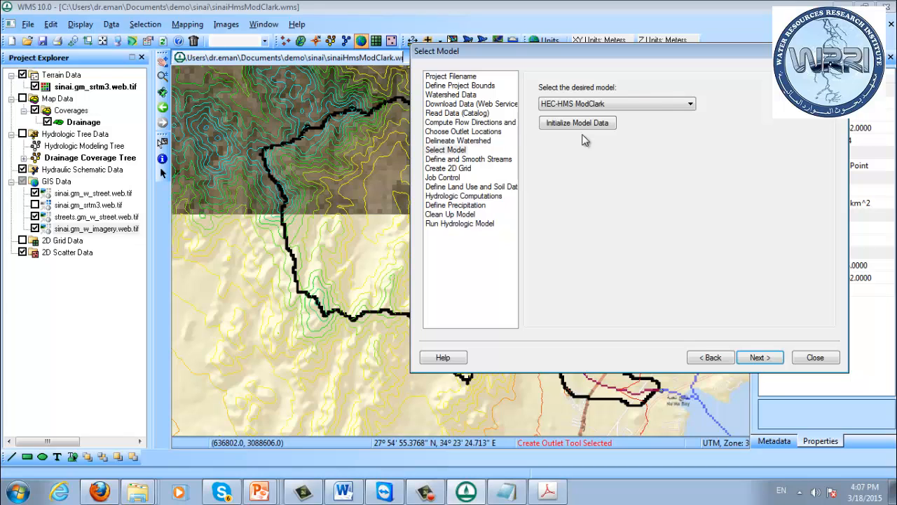
click(583, 123)
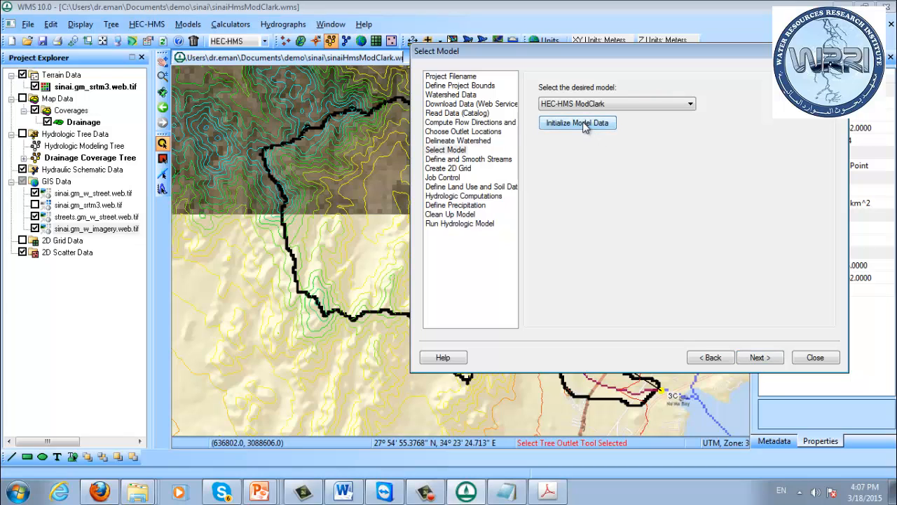
- Create a 2D grid with a cell size of 200 in X and Y, interpolating its elevations from the DEM
click(760, 359)
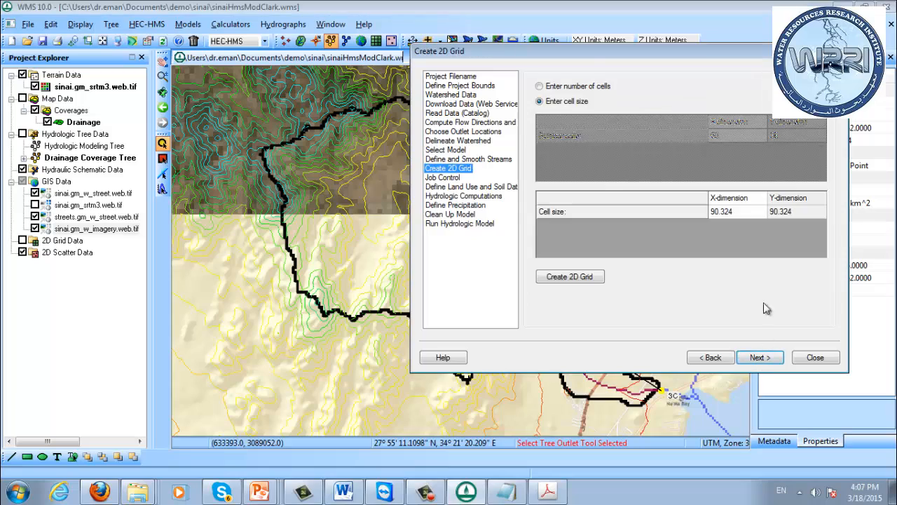
drag(587, 52, 601, 87)
click(752, 247)
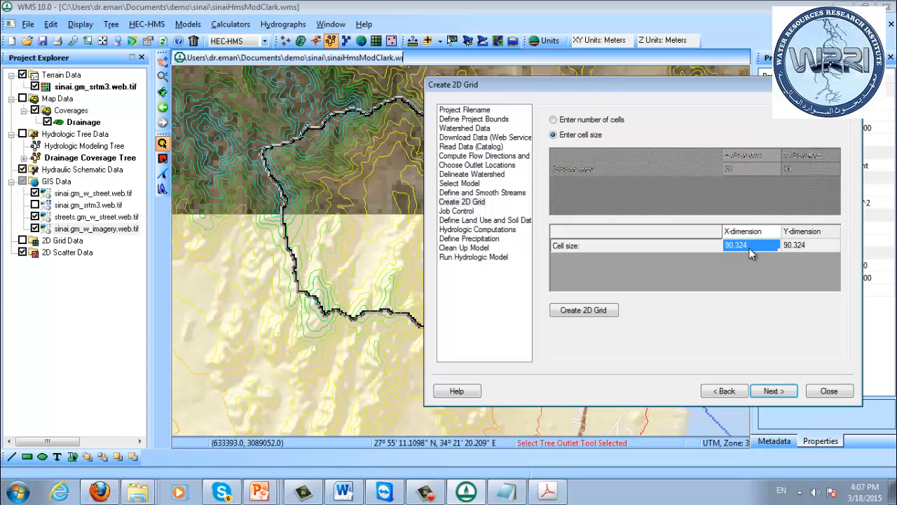
text(200)
key(Tab)
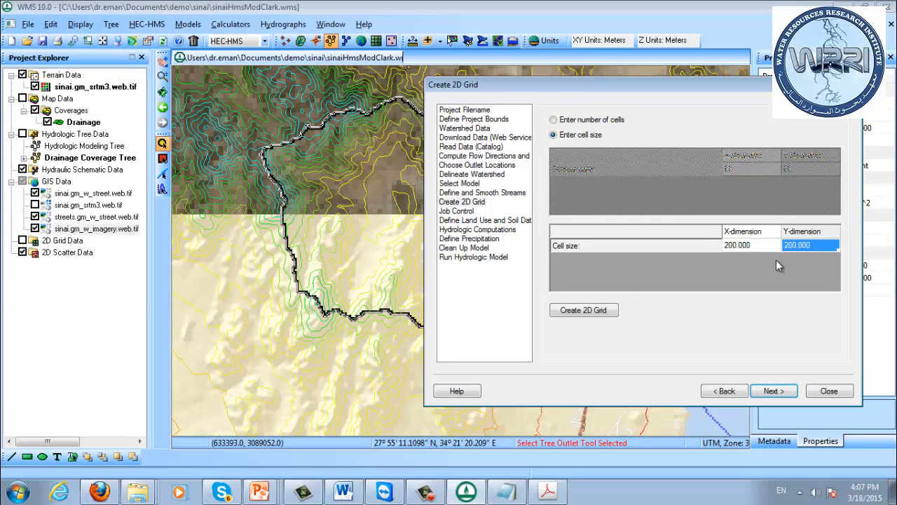
click(601, 315)
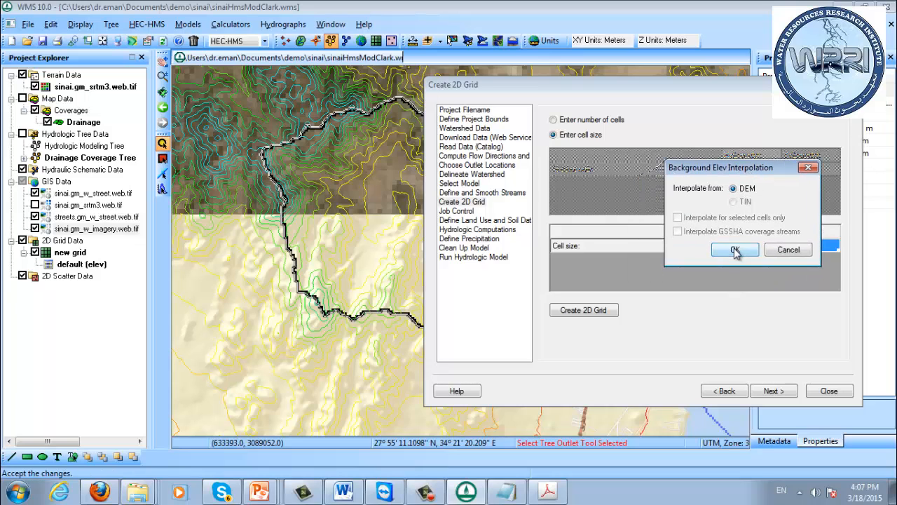
click(735, 251)
- Hide all the GIS imagery and street map layers and the sinai.gm_srtm3.web.tif DEM, leaving the 2D grid displayed
mouse_move(586, 96)
mouse_down()
mouse_move(738, 116)
mouse_move(812, 107)
mouse_move(811, 184)
mouse_up()
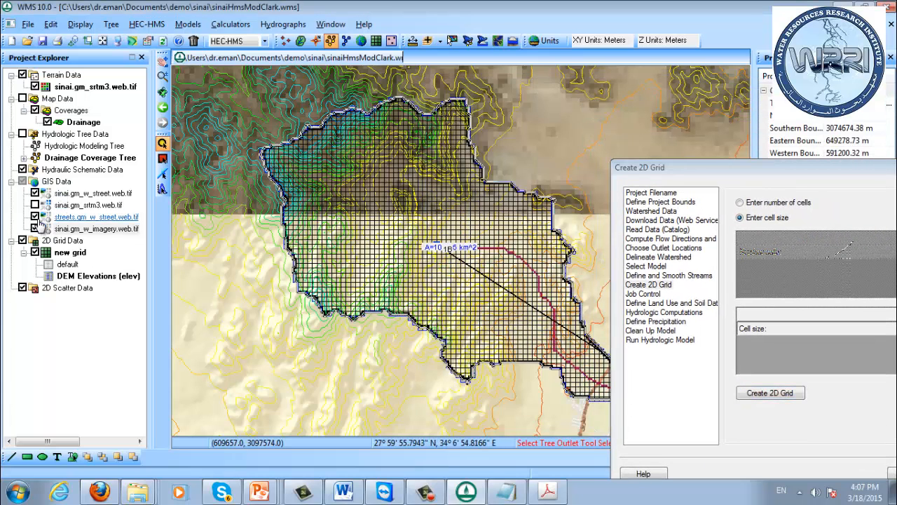
click(35, 228)
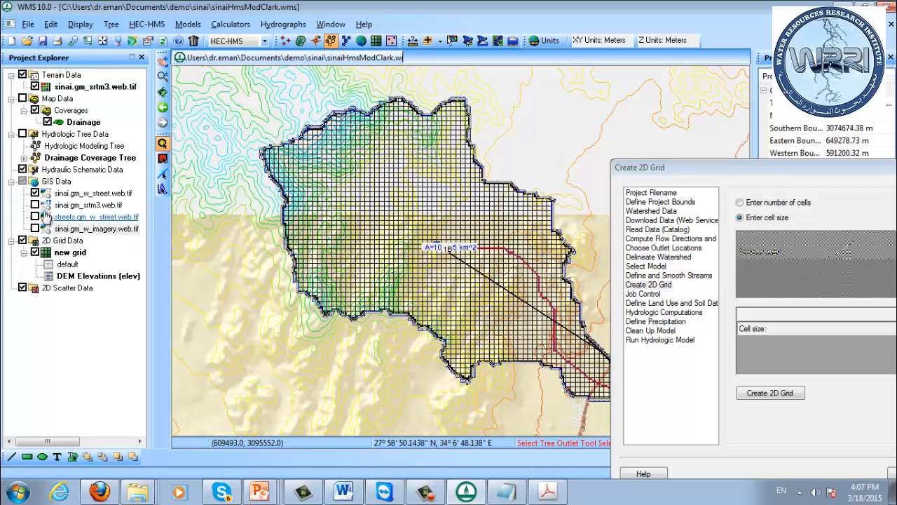
click(34, 193)
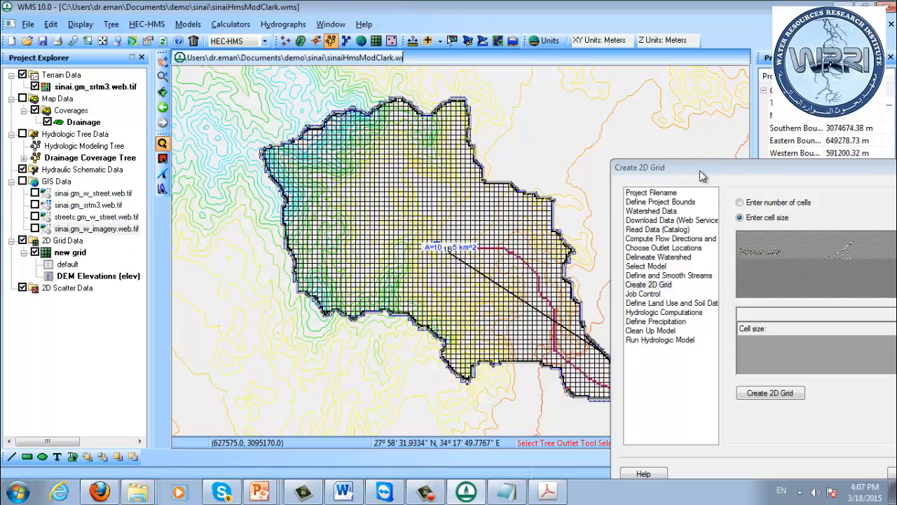
drag(701, 175, 593, 93)
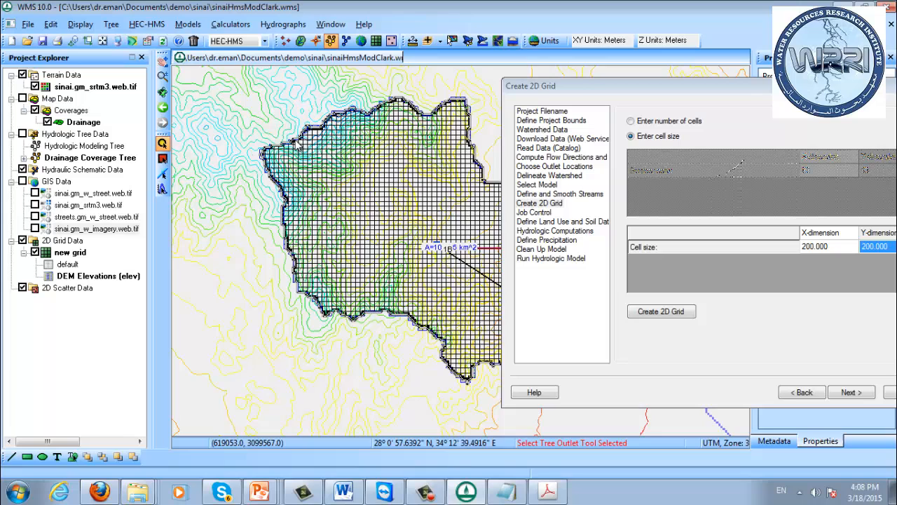
click(34, 86)
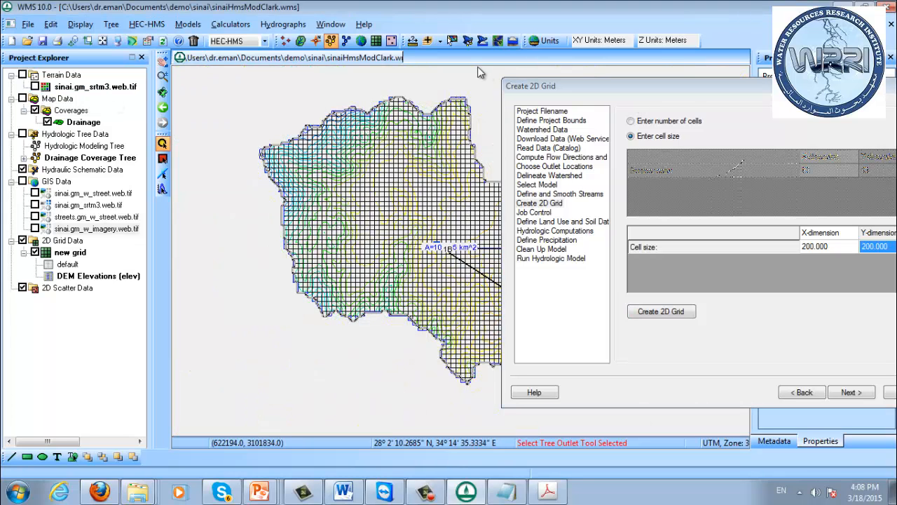
- Set the job control ending date to 5/24/1982 and the time interval to 5 minutes, and apply the job control data
drag(547, 86, 406, 78)
click(710, 384)
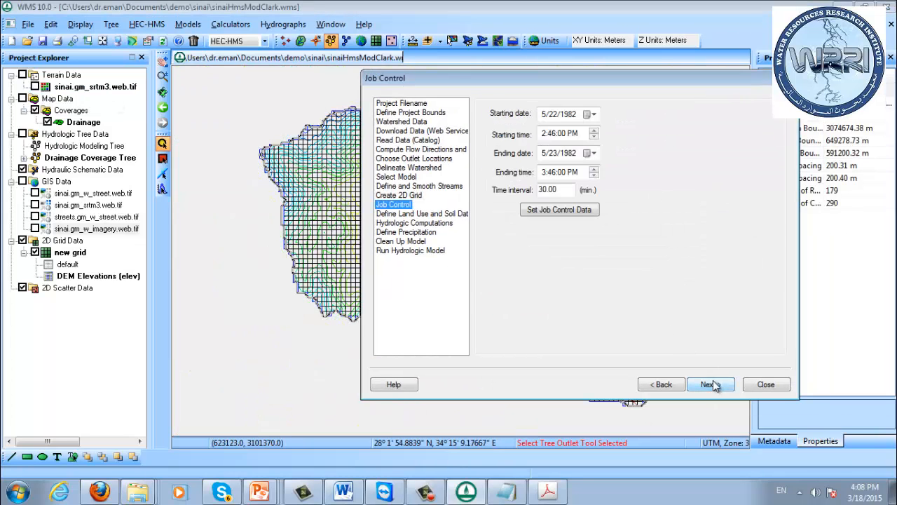
click(556, 154)
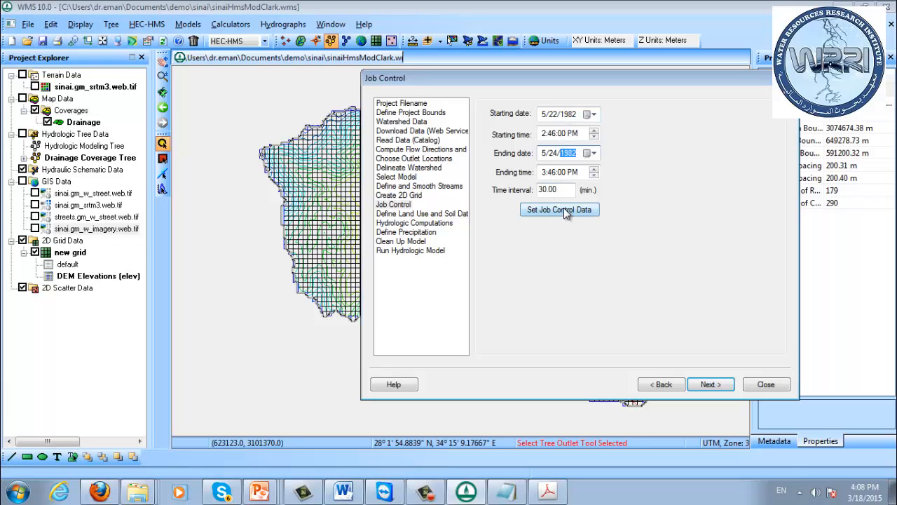
double_click(557, 190)
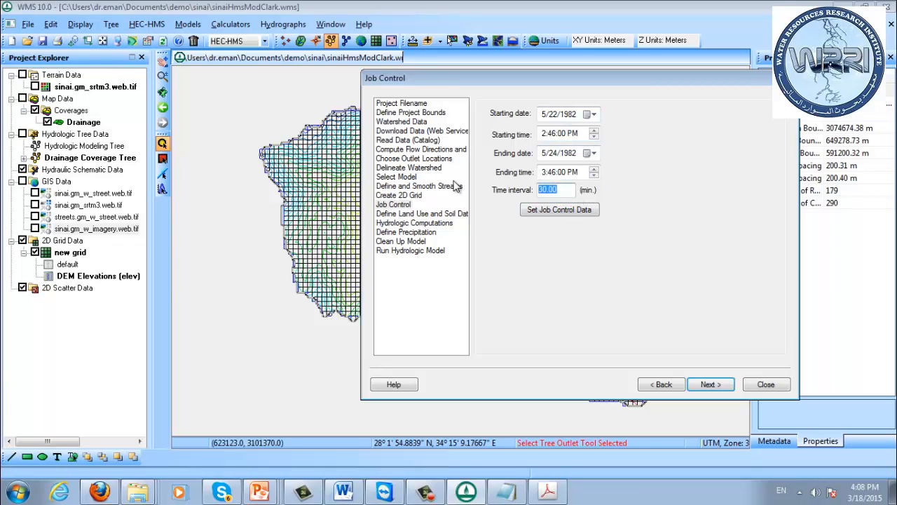
text(5)
click(574, 172)
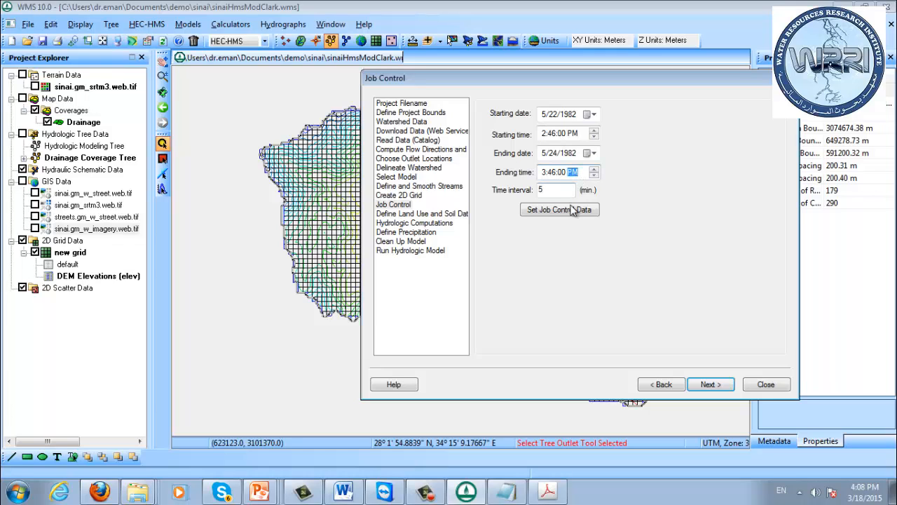
click(553, 214)
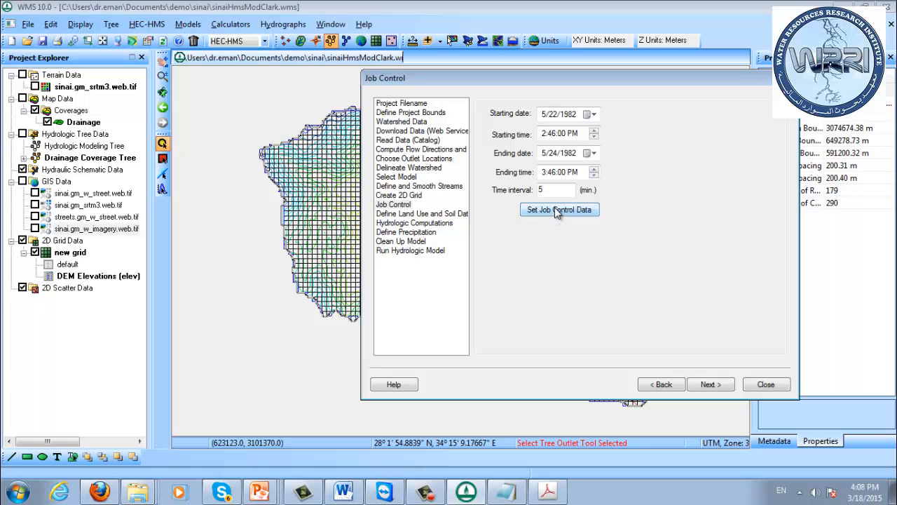
- Continue to the land use and soil data definition and add a new map coverage of type Land Use
click(715, 387)
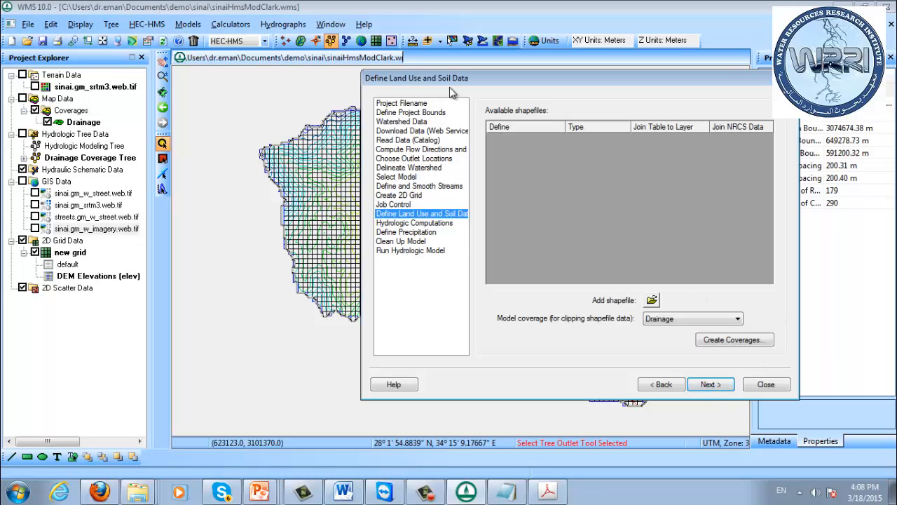
drag(455, 84, 571, 125)
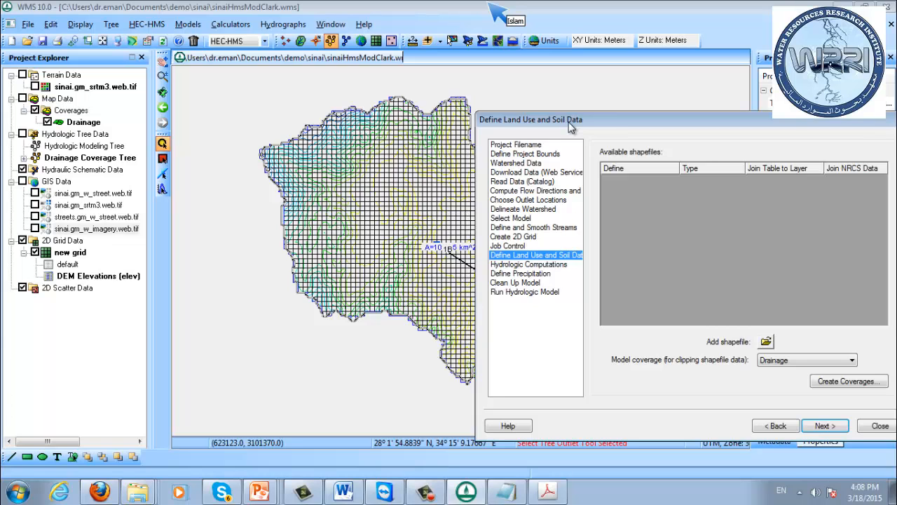
drag(570, 125, 546, 112)
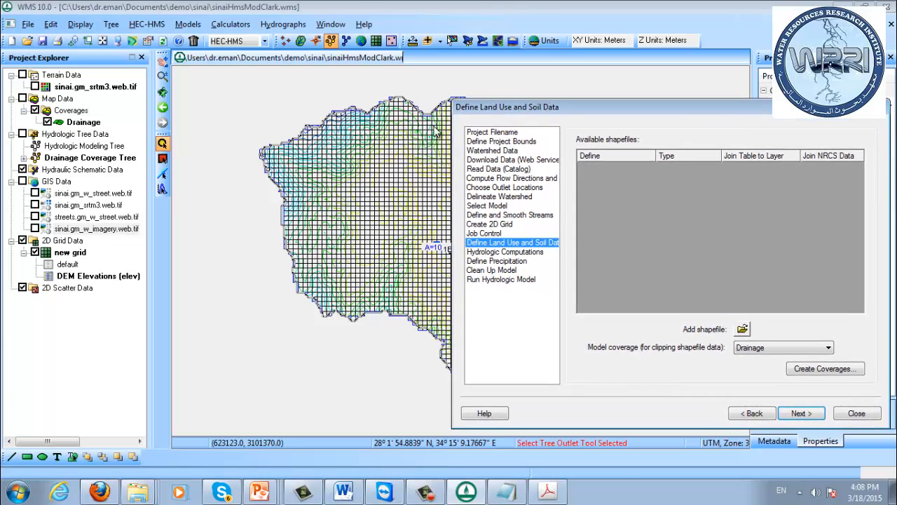
click(70, 110)
right_click(73, 112)
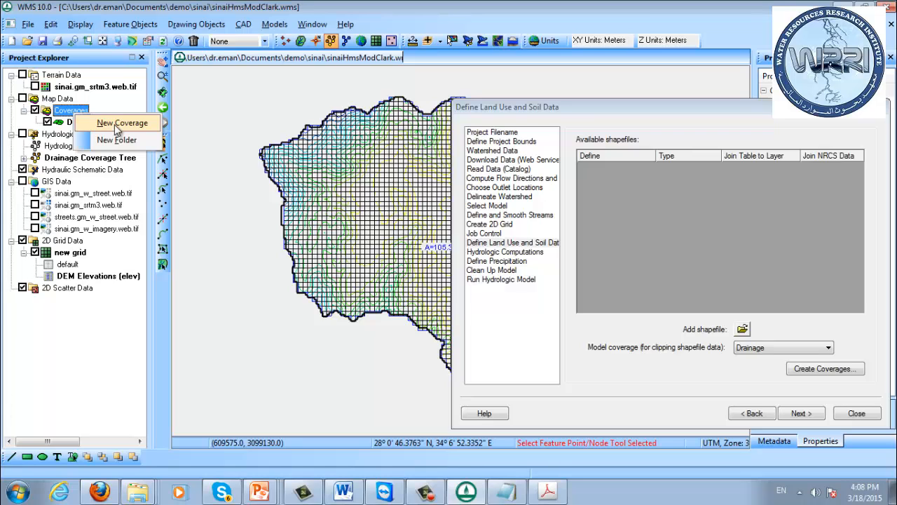
click(114, 124)
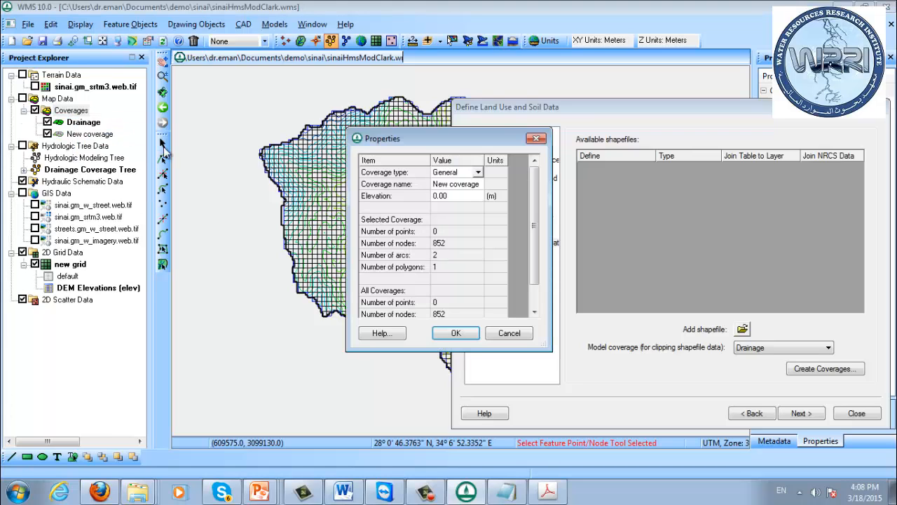
click(451, 176)
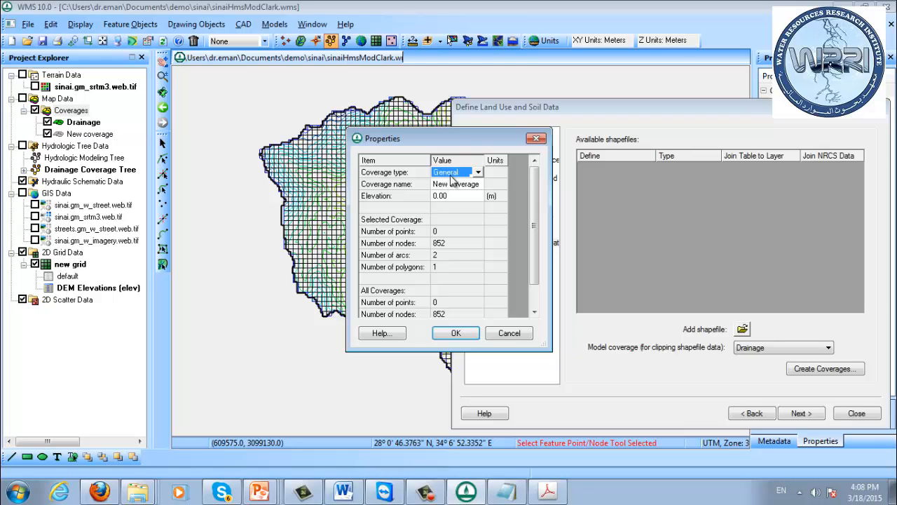
click(451, 175)
key(l)
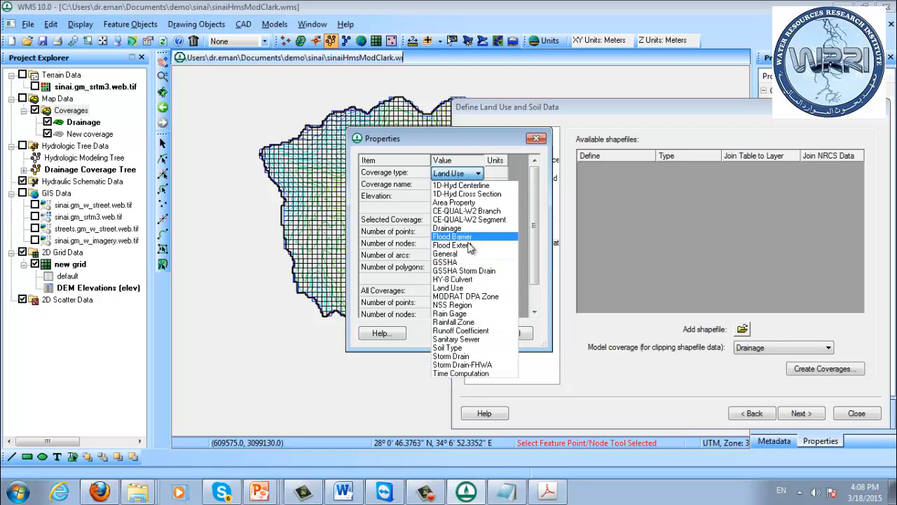
click(453, 289)
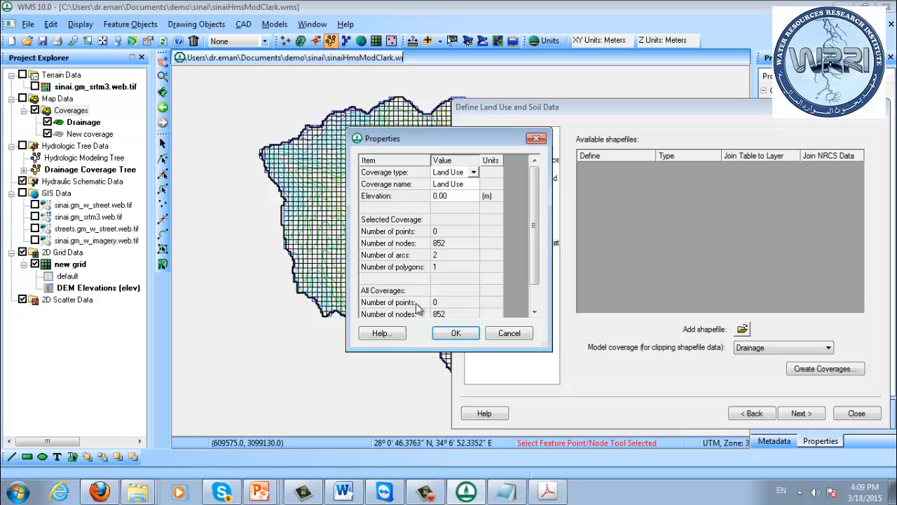
click(455, 334)
- Draw a closed feature arc loosely enclosing the whole 2D grid in the Land Use coverage
drag(577, 115, 825, 149)
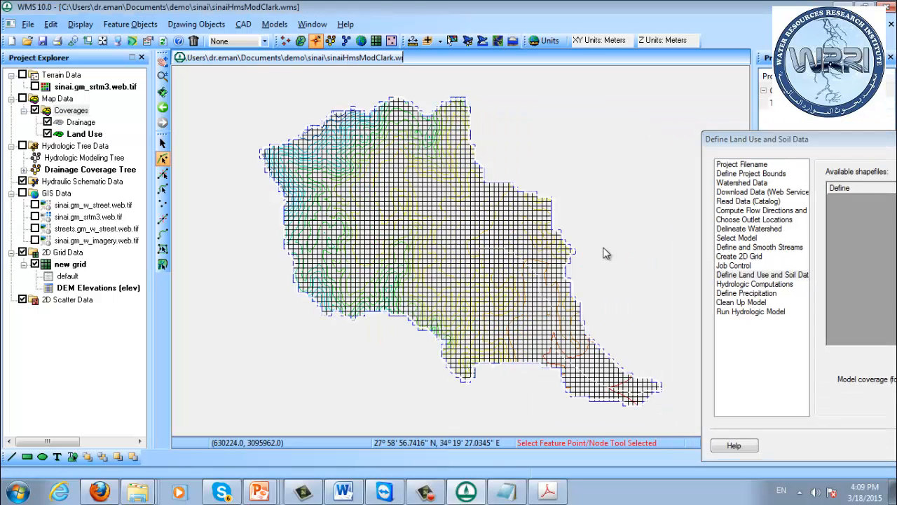
click(167, 235)
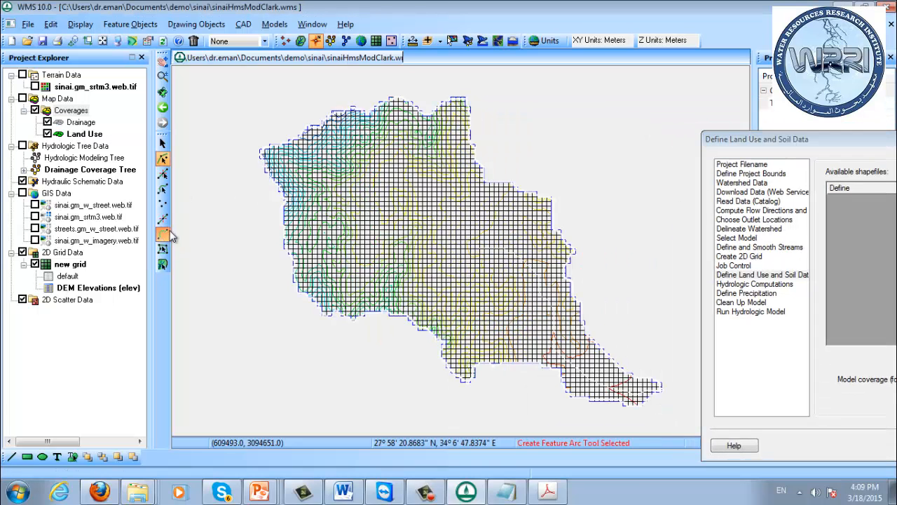
click(230, 98)
click(215, 329)
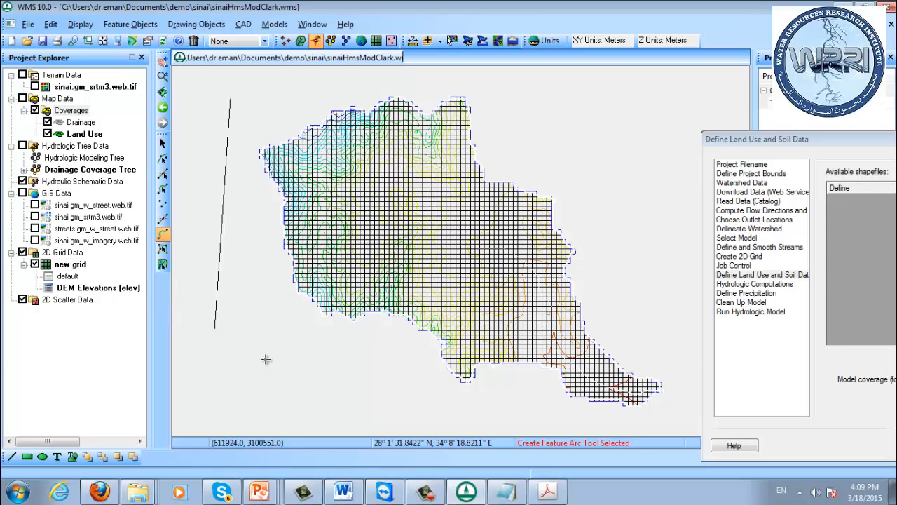
click(398, 400)
click(574, 426)
click(691, 417)
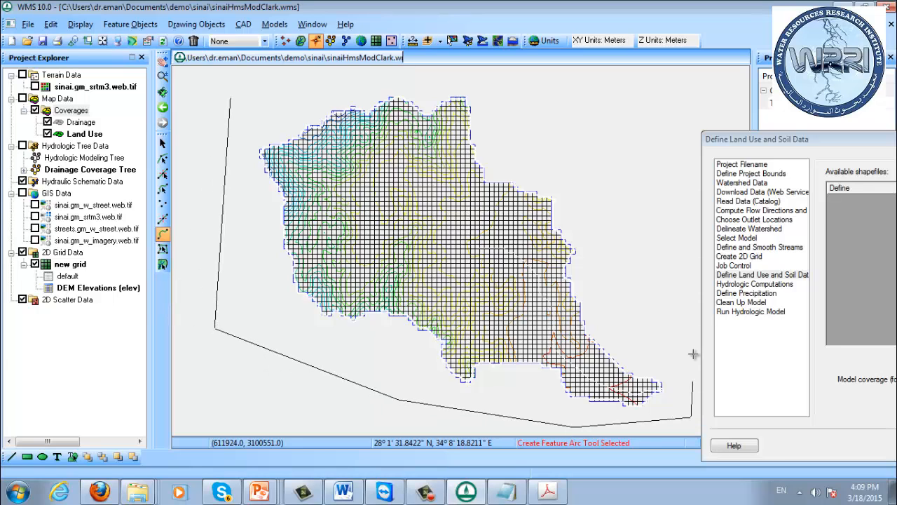
click(595, 121)
click(441, 76)
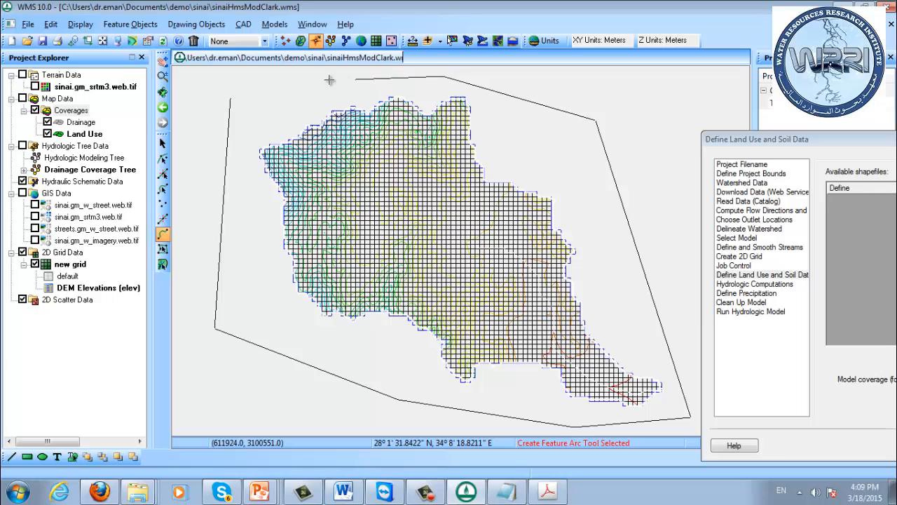
click(232, 96)
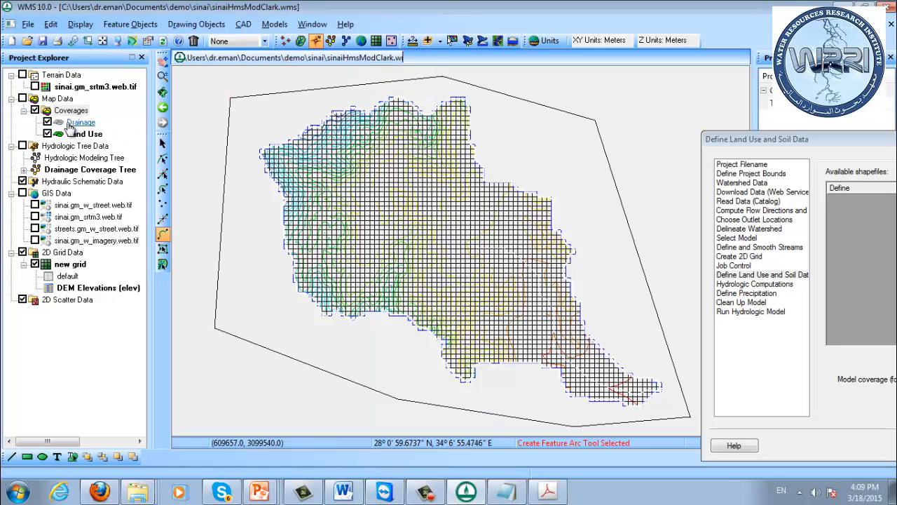
- Build a polygon in the Land Use coverage using all arcs
right_click(64, 140)
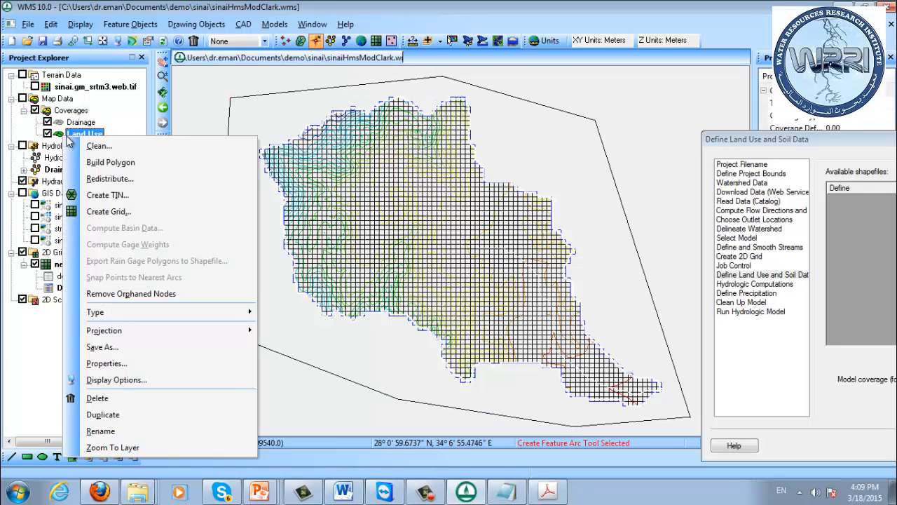
click(131, 170)
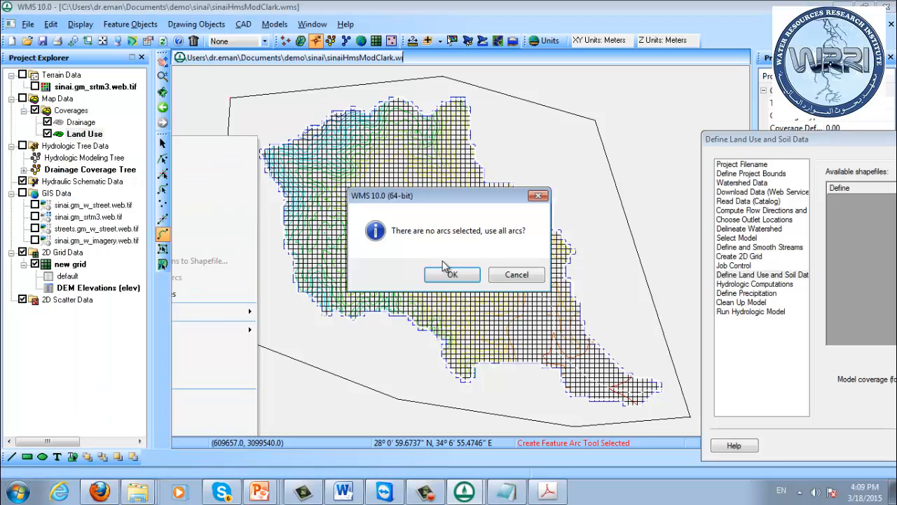
click(449, 275)
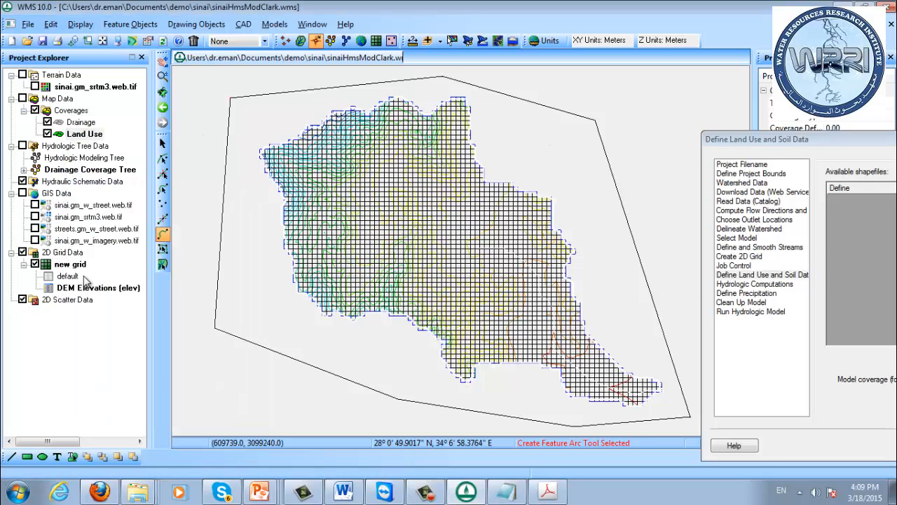
- Duplicate the Land Use coverage and change the copy's type to Soil Type
right_click(66, 139)
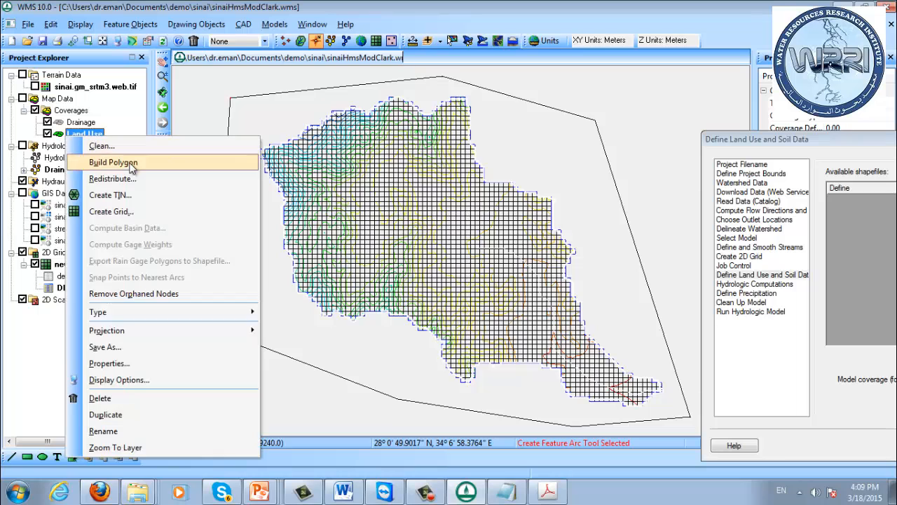
click(150, 415)
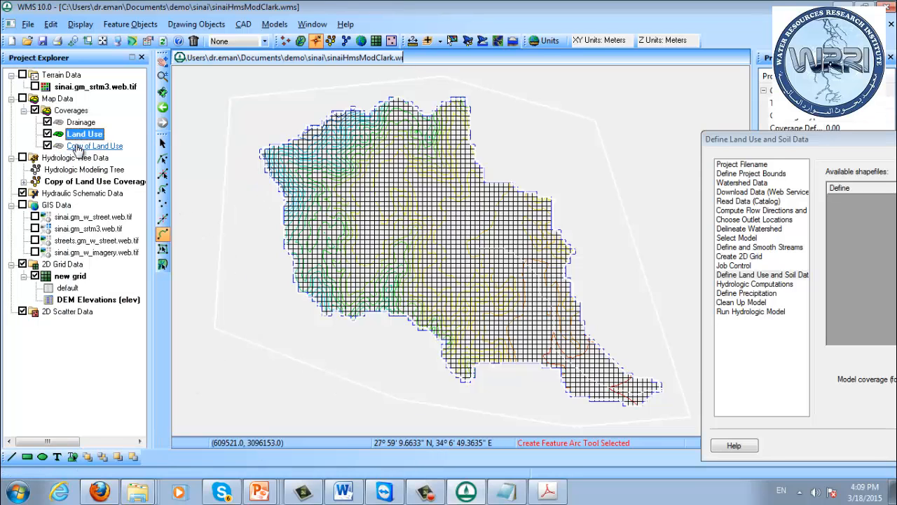
right_click(80, 147)
mouse_move(176, 317)
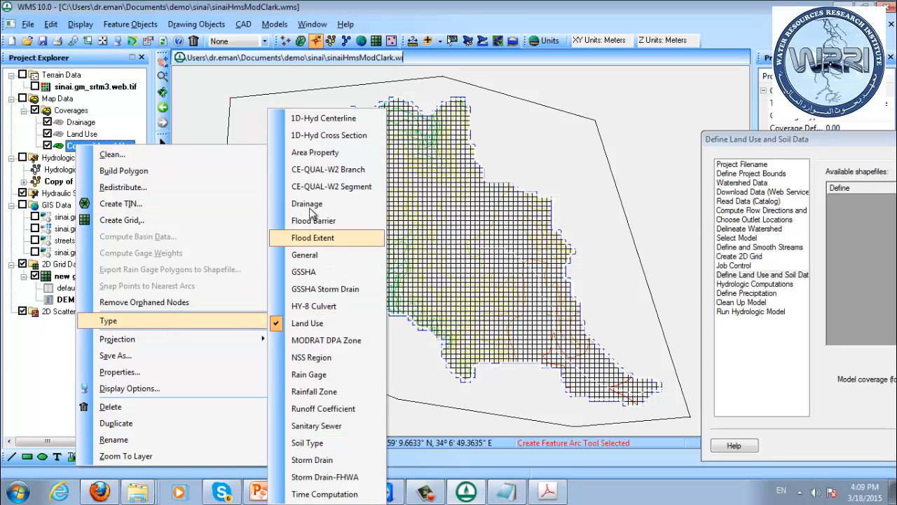
click(319, 392)
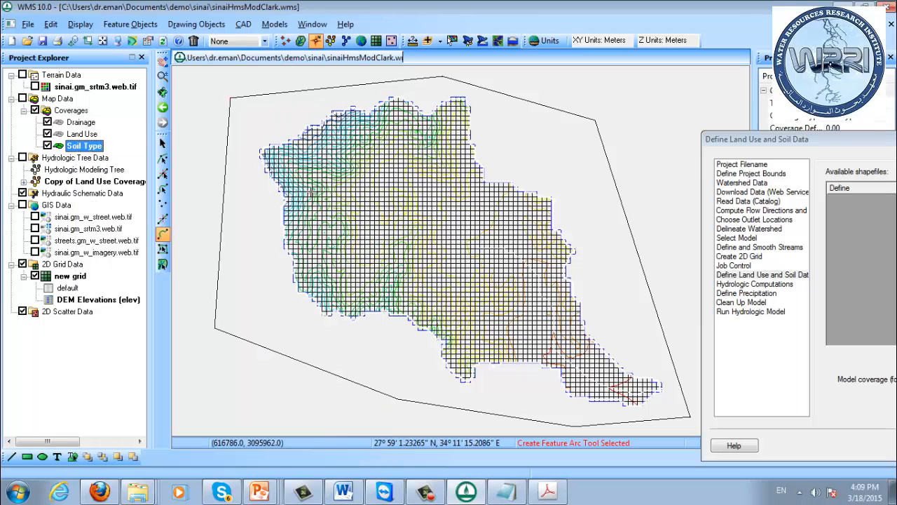
- Open the land use mapping of the Land Use polygon and set its land name to Rural and land use ID to 1
click(82, 134)
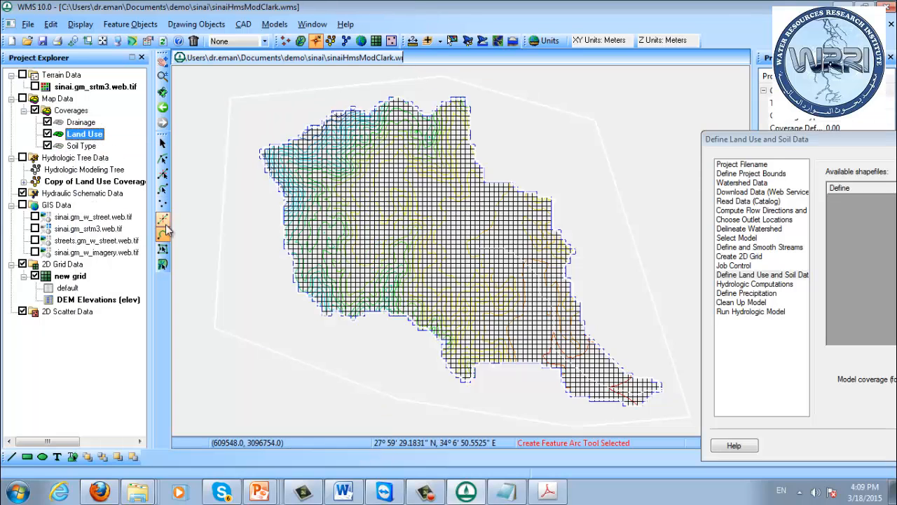
click(163, 249)
double_click(377, 262)
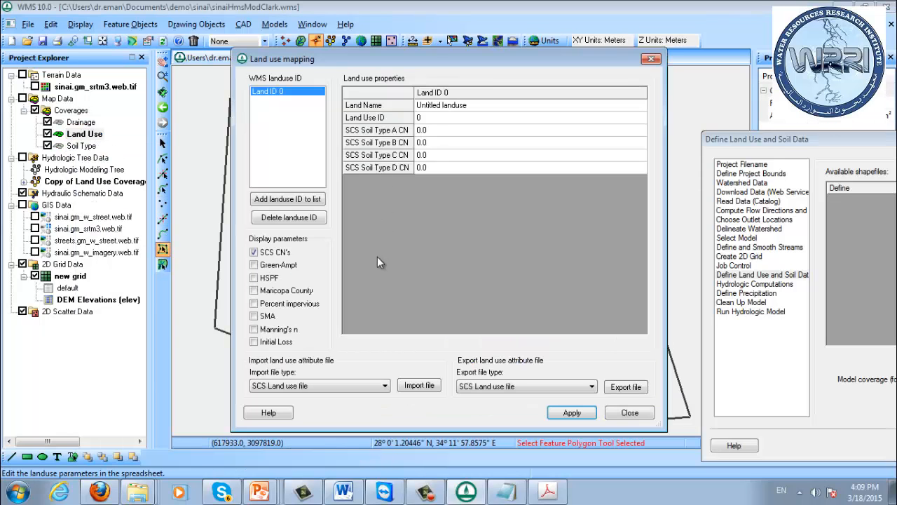
click(439, 105)
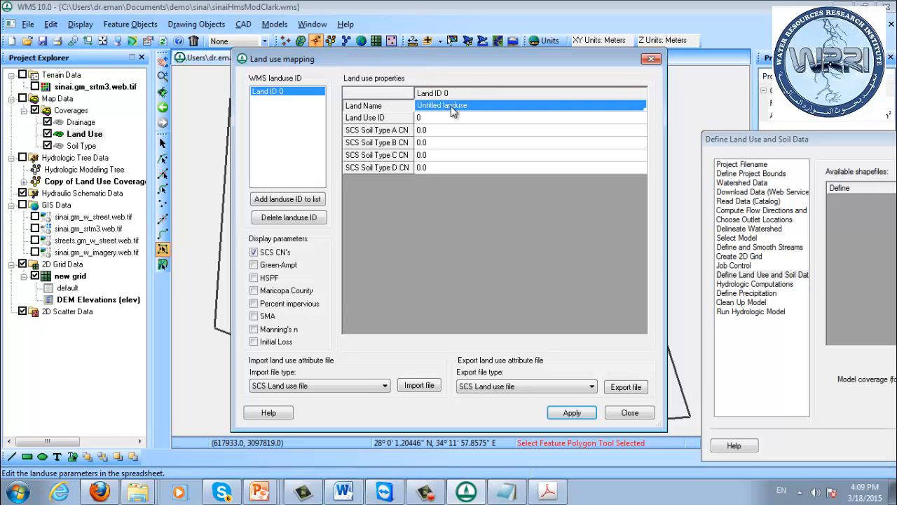
text(Rural)
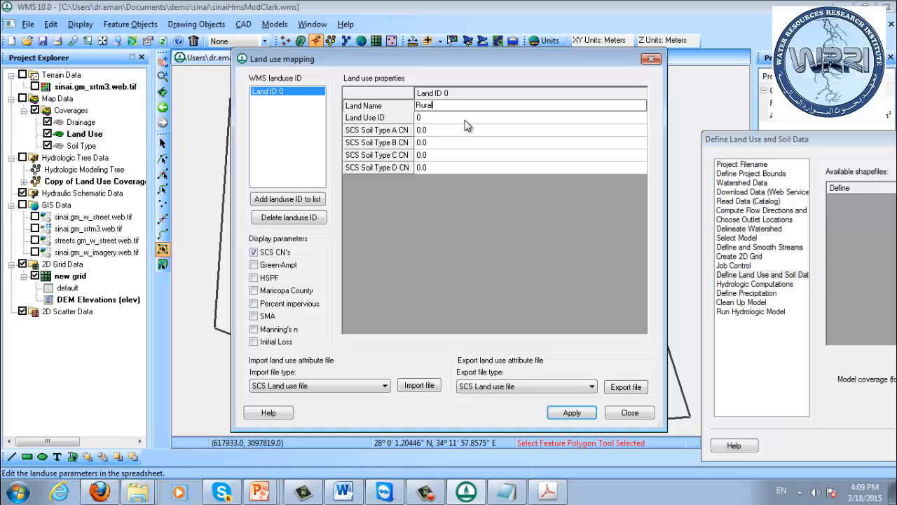
click(463, 117)
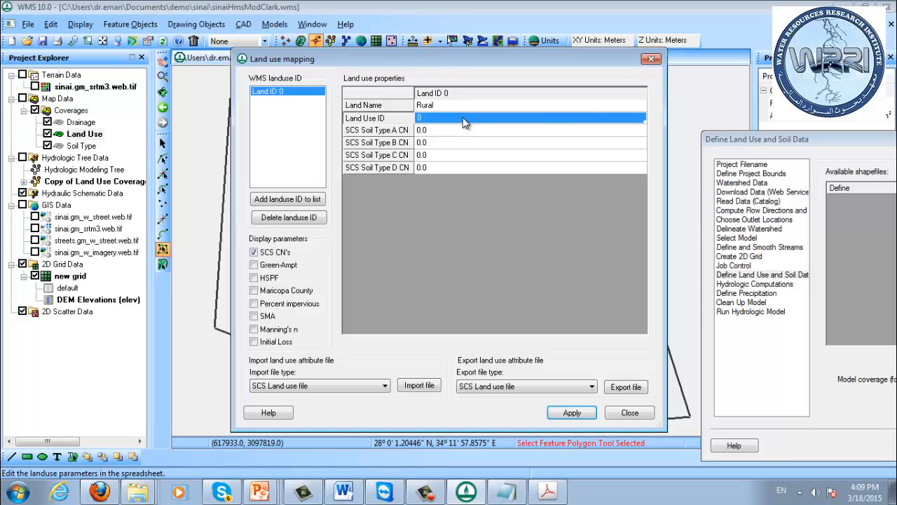
text(d)
double_click(459, 117)
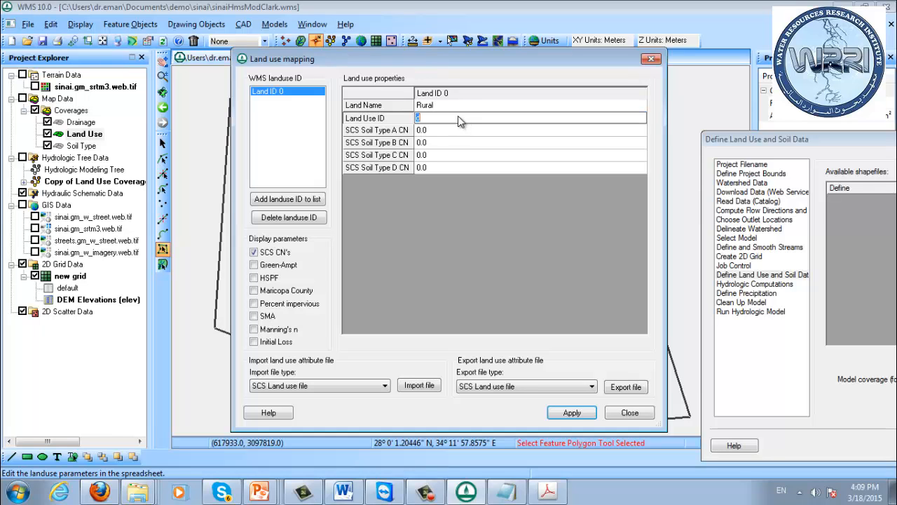
text(1)
- Set the Rural land use's SCS curve numbers to 85, 90, 95 and 97 for soil types A to D and apply the mapping
click(459, 130)
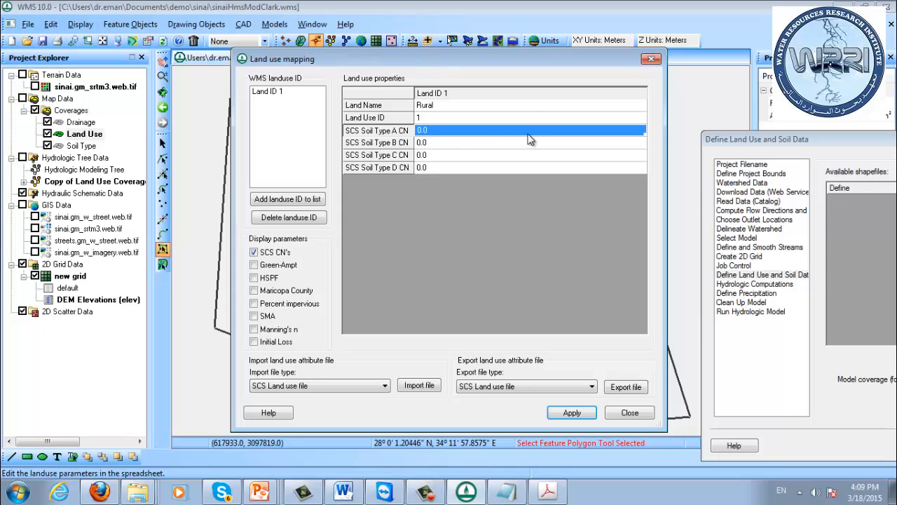
click(438, 144)
click(431, 132)
text(85)
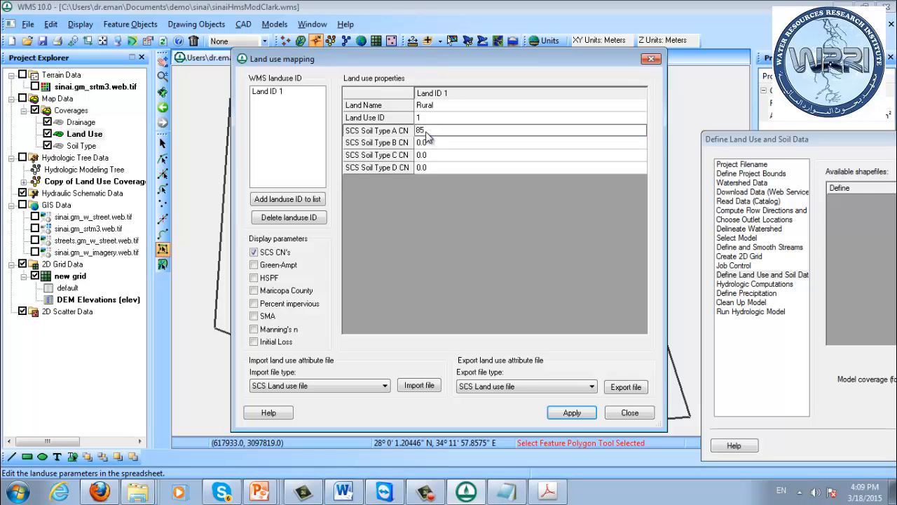
key(Return)
text(90)
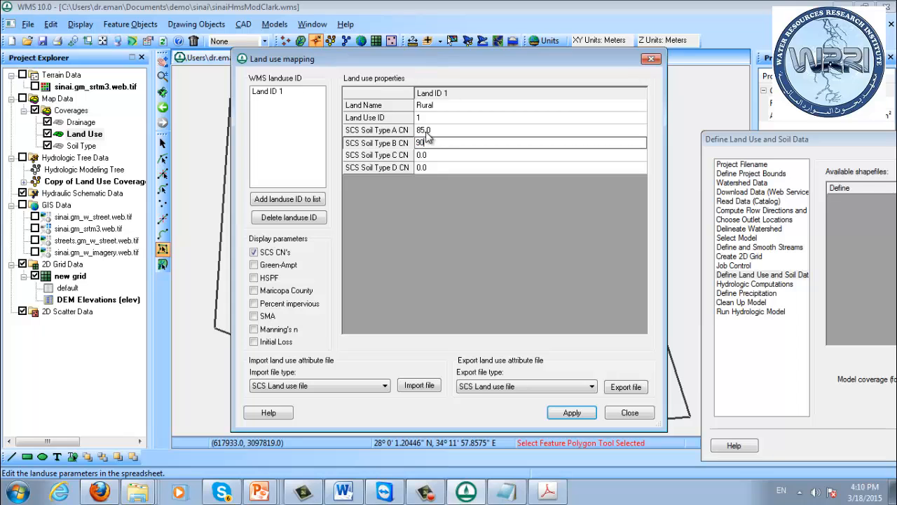
key(Return)
text(95)
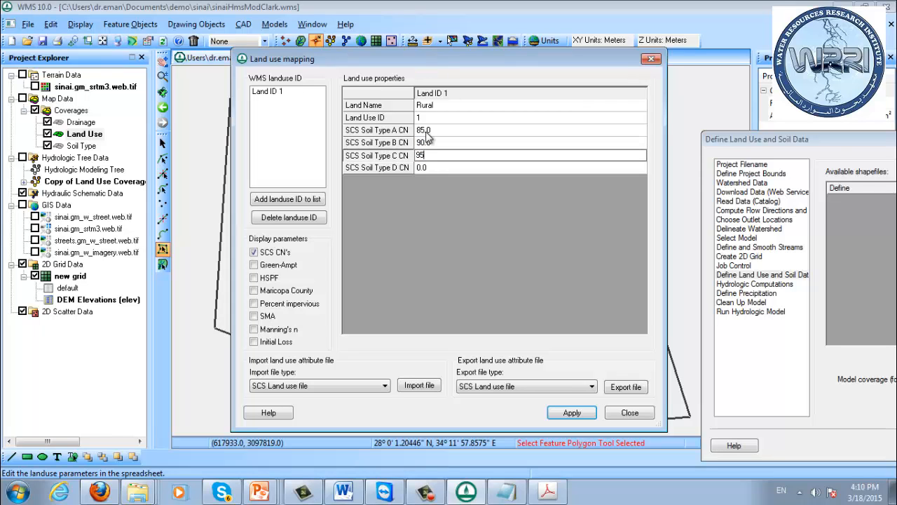
key(Return)
text(97)
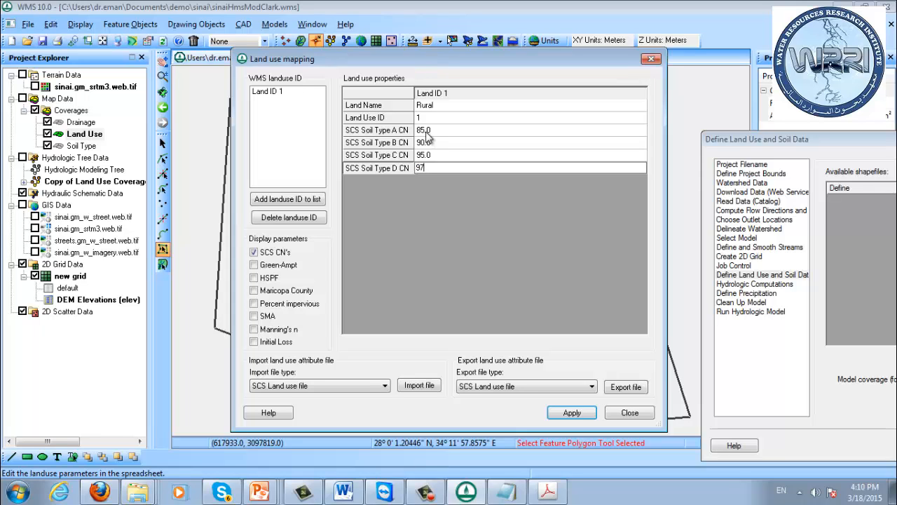
key(Return)
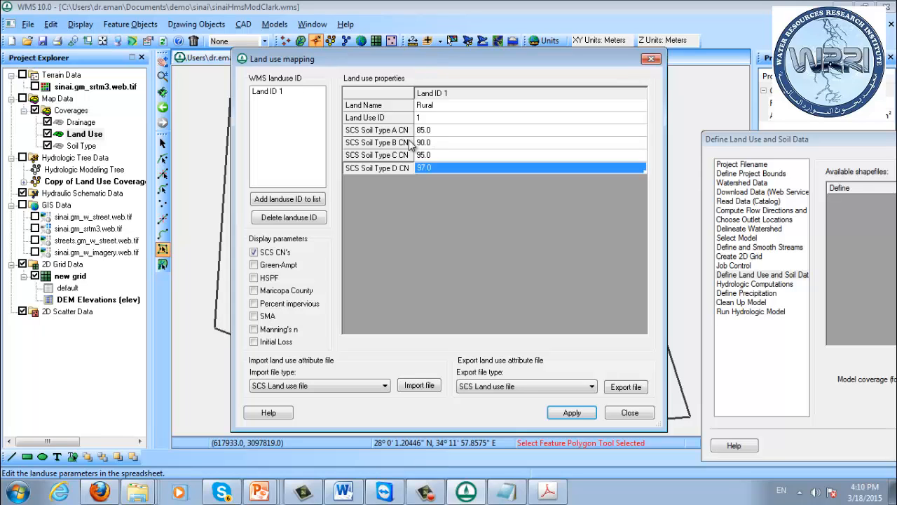
click(275, 92)
click(572, 412)
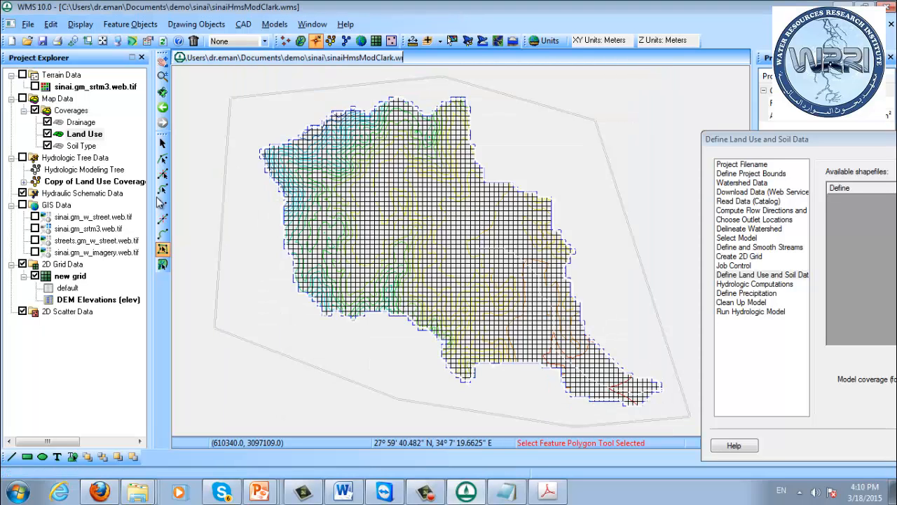
- Open the soil type mapping of the Soil Type coverage's polygon, set the soil type to Type D and apply it
click(80, 145)
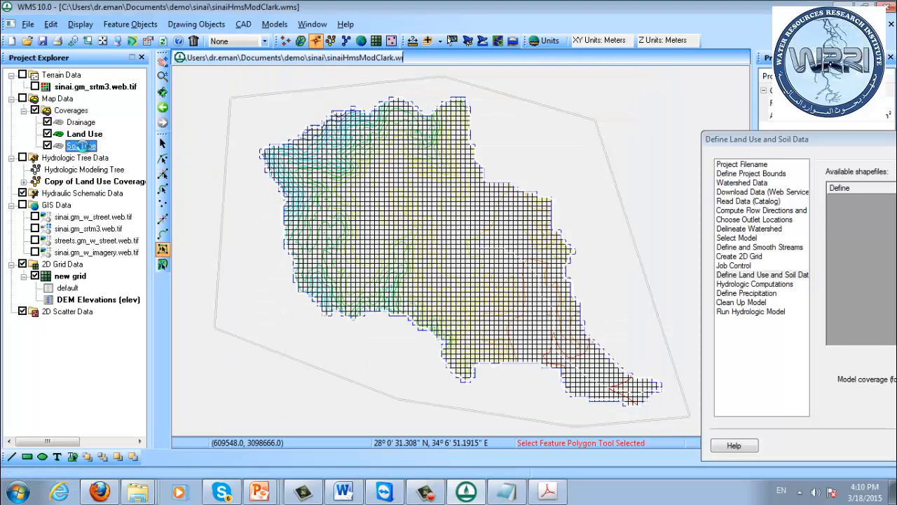
double_click(397, 193)
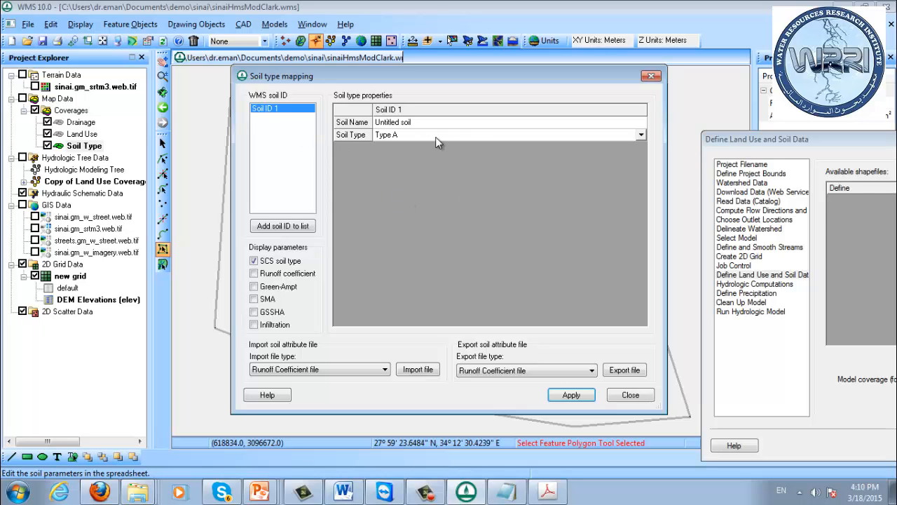
click(506, 135)
click(507, 135)
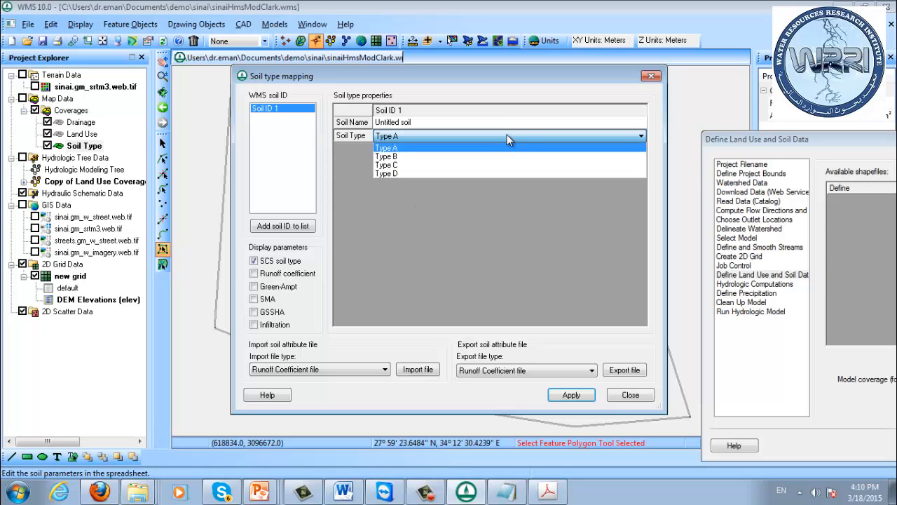
click(507, 135)
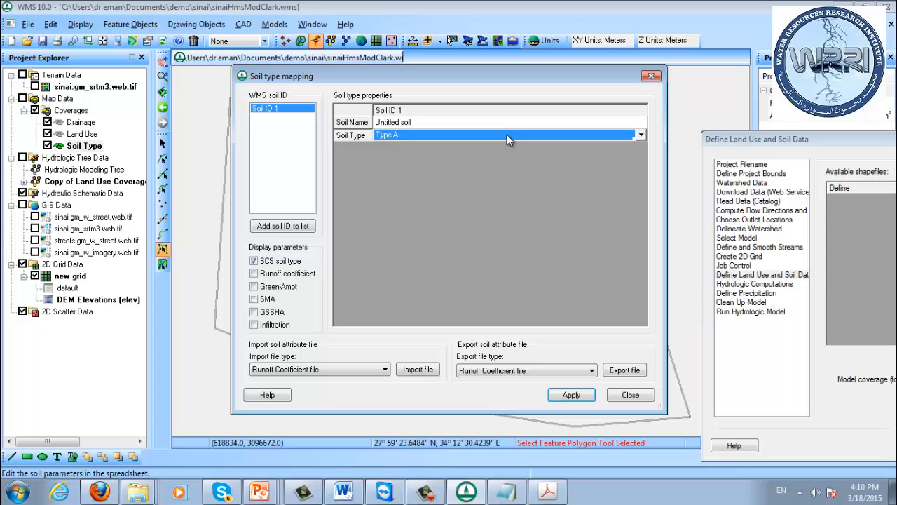
click(507, 135)
click(492, 172)
click(571, 395)
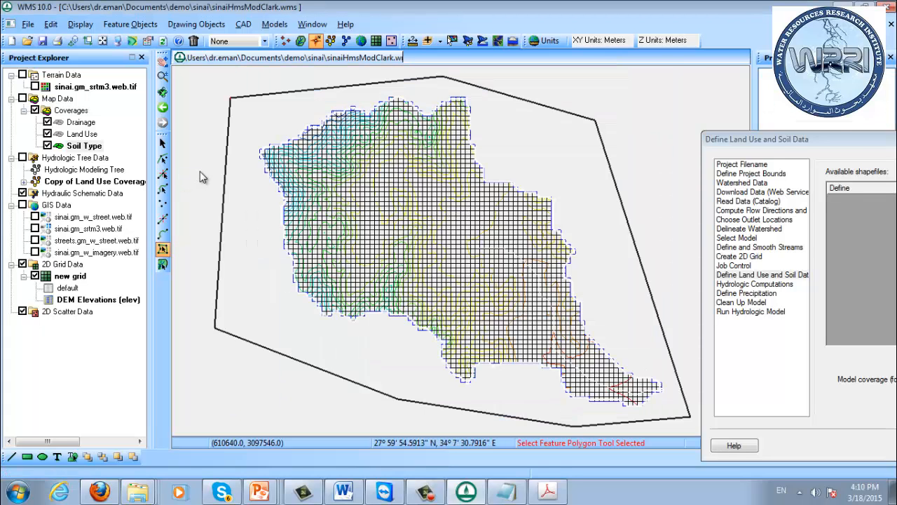
- Advance the wizard to Hydrologic Computations and compute the grid's SCS Curve Number attributes from the Soil Type and Land Use WMS coverages
drag(788, 144, 428, 93)
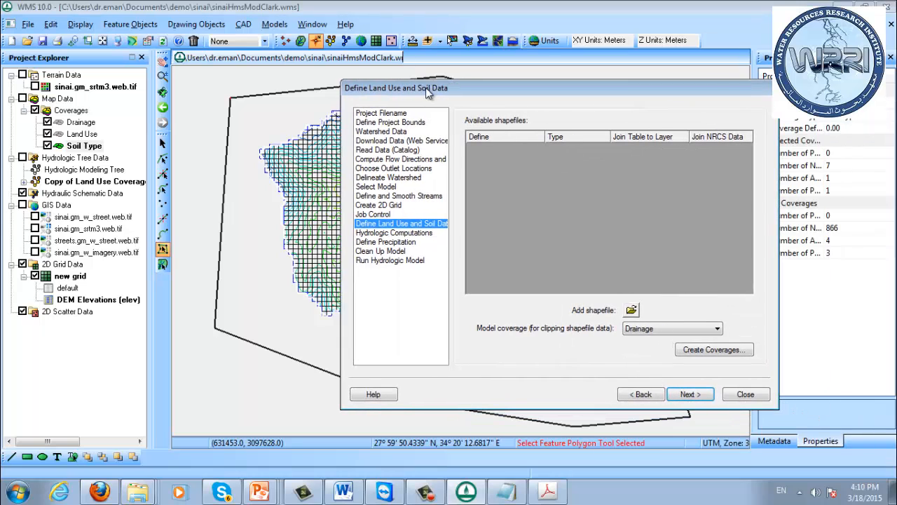
click(690, 394)
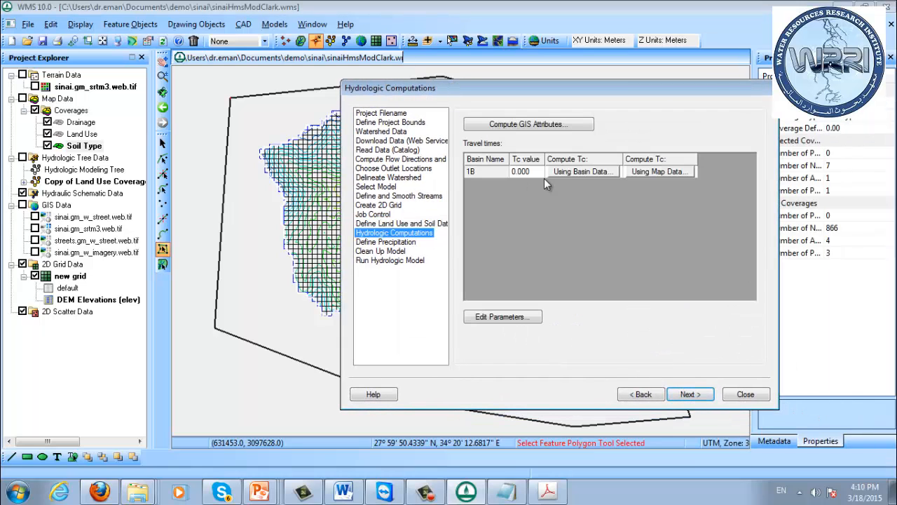
click(522, 125)
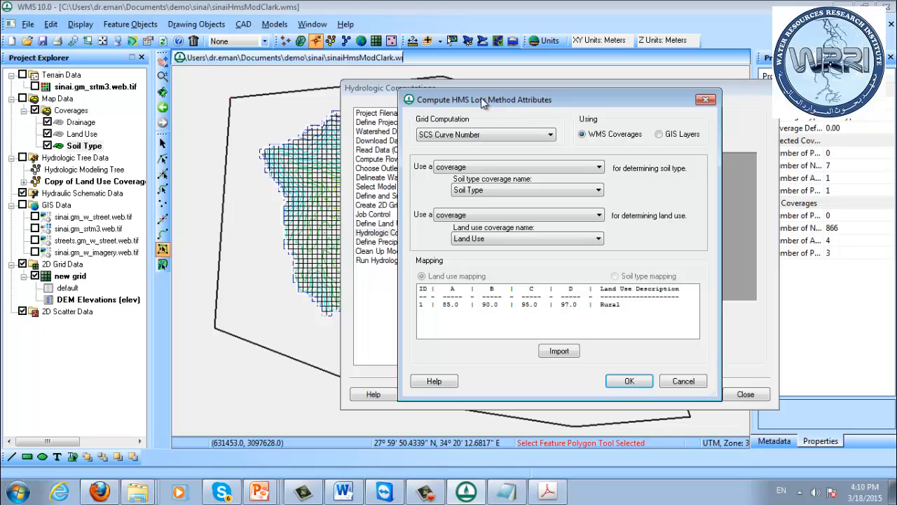
drag(481, 100, 457, 84)
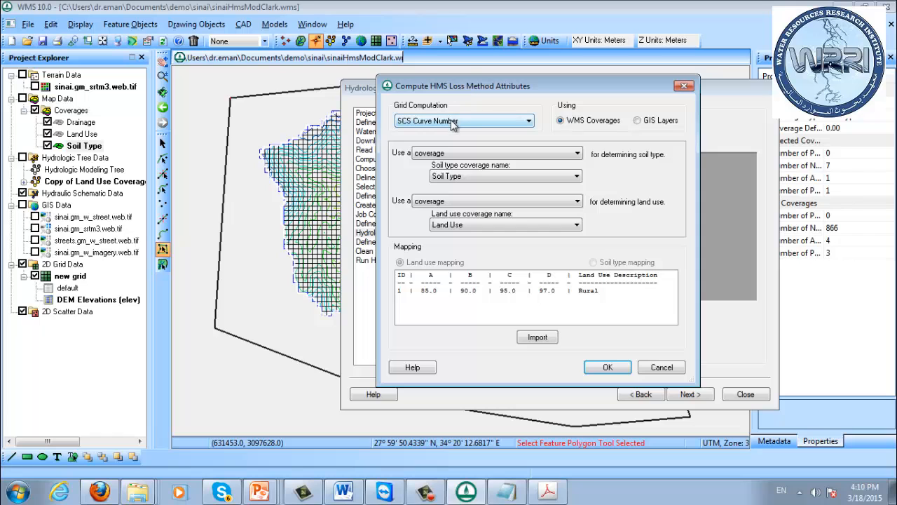
drag(468, 74, 473, 20)
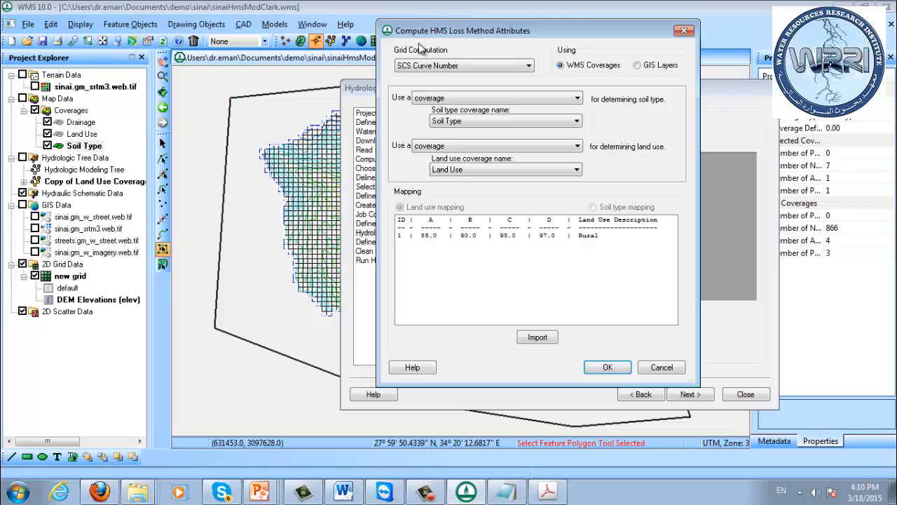
click(436, 65)
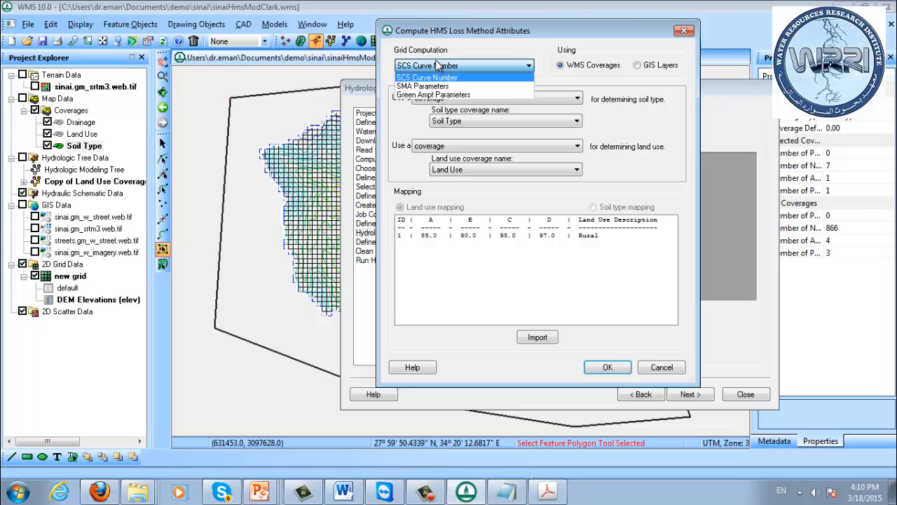
click(436, 66)
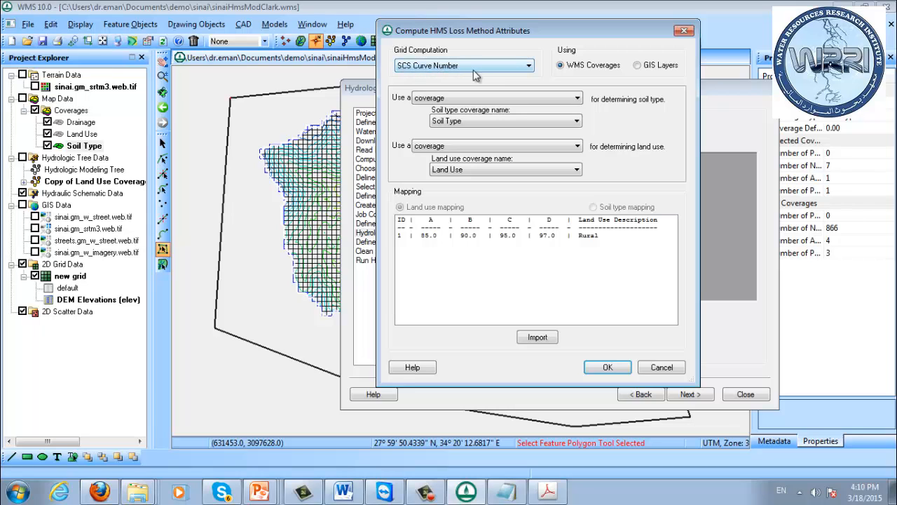
click(601, 70)
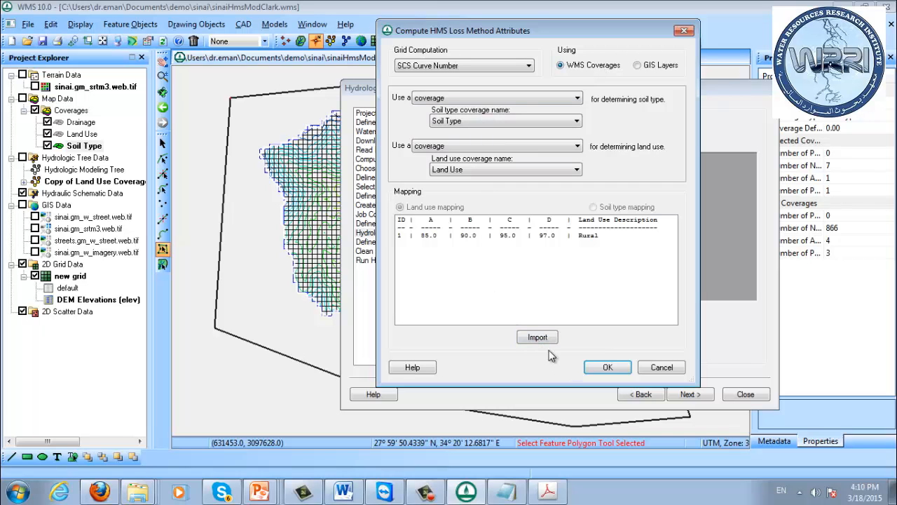
click(610, 367)
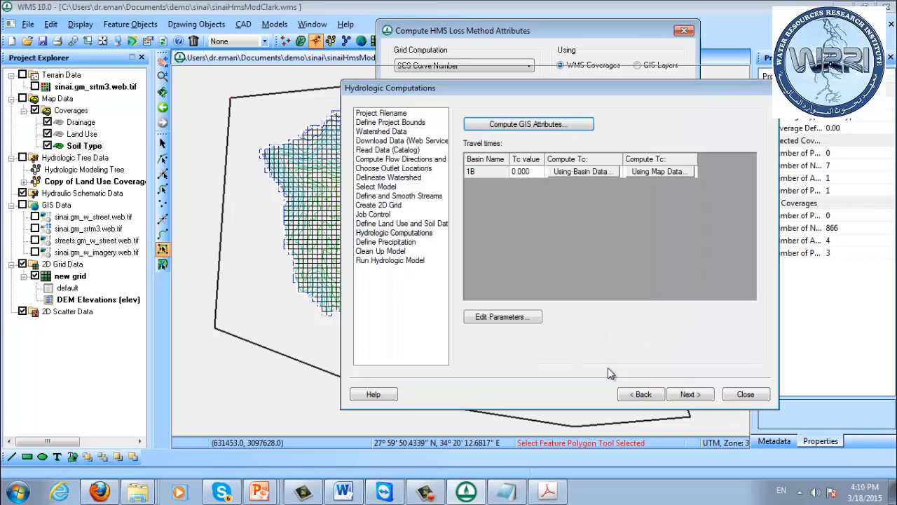
- Make the grid's Curve Number dataset active and inspect the curve number values of individual grid cells
drag(488, 95, 744, 143)
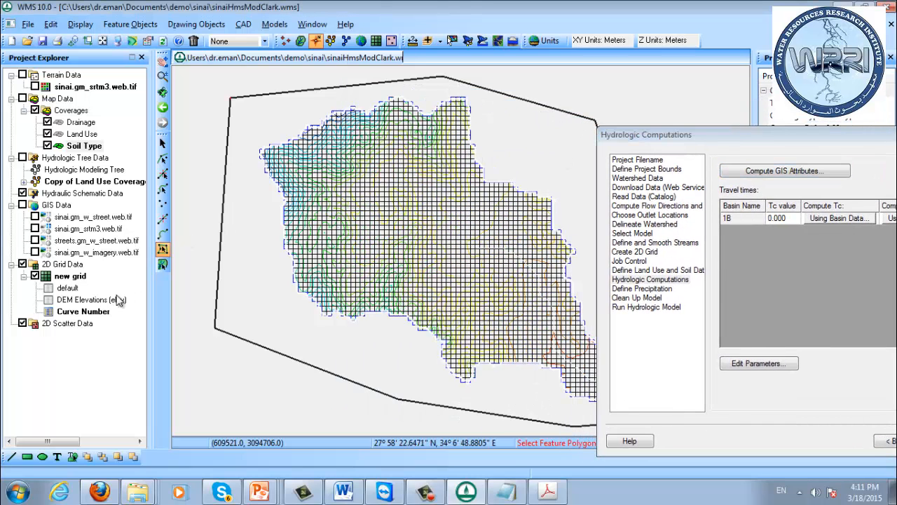
click(90, 314)
click(434, 495)
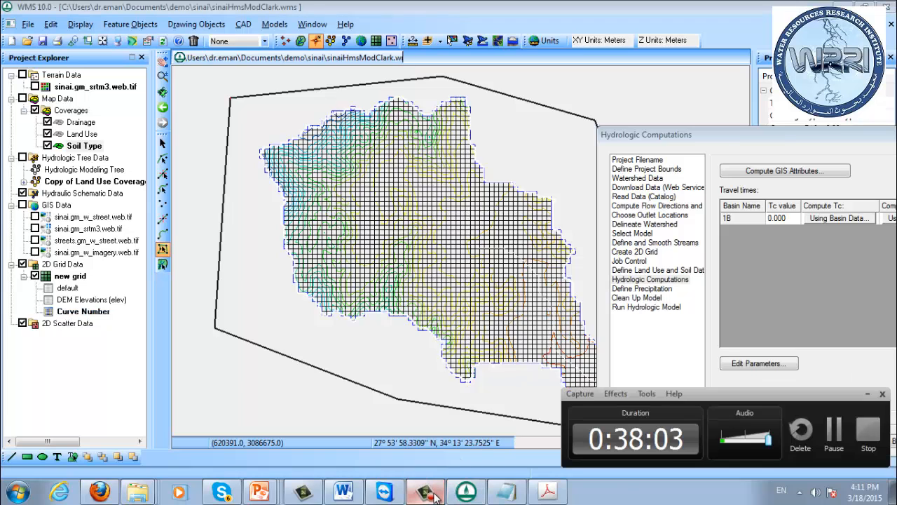
click(868, 394)
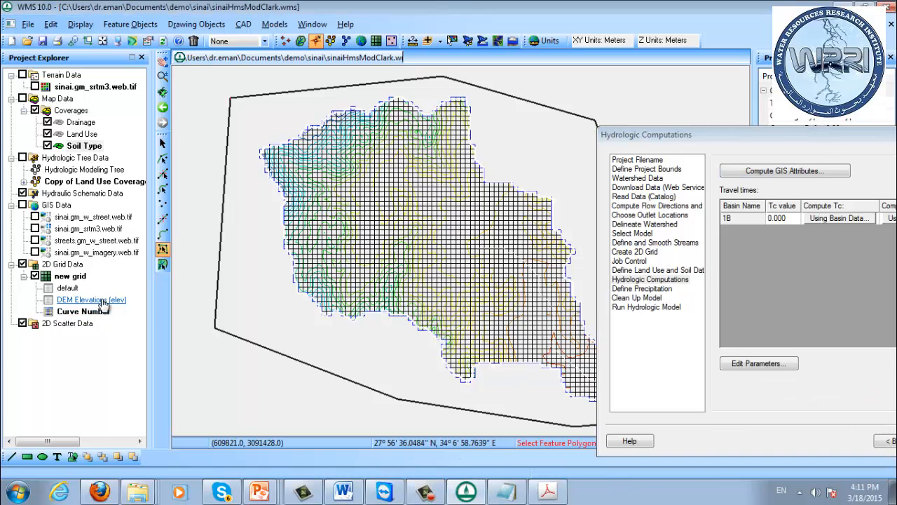
click(62, 312)
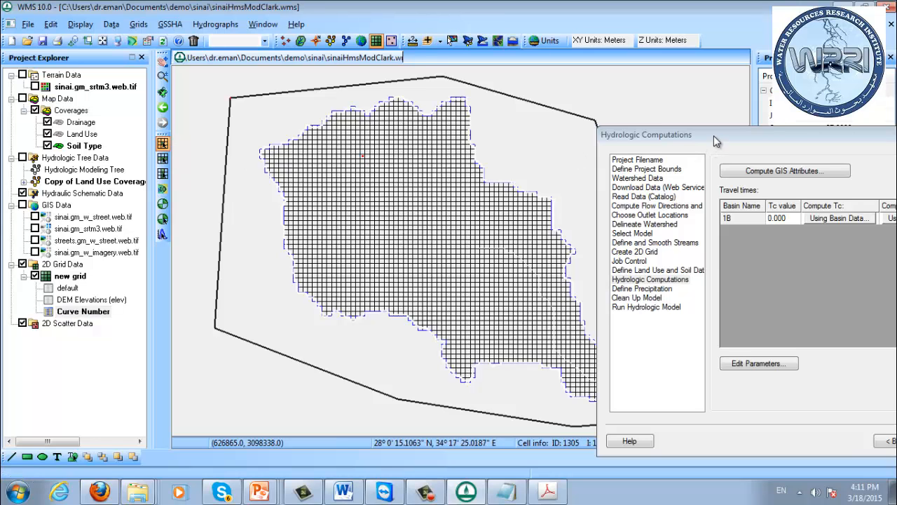
drag(715, 135, 654, 294)
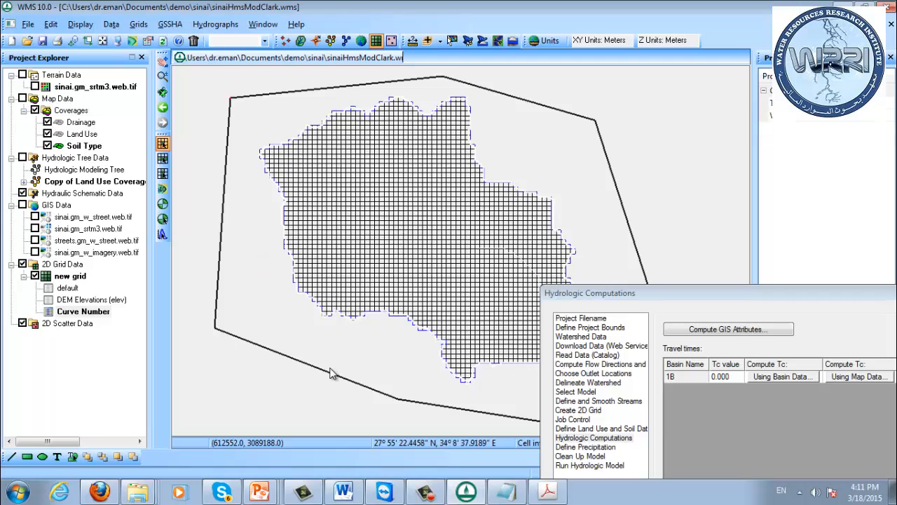
- Compute basin 1B's time of concentration from basin data with the Kirpich method for overland flow on bare earth
drag(630, 292, 568, 81)
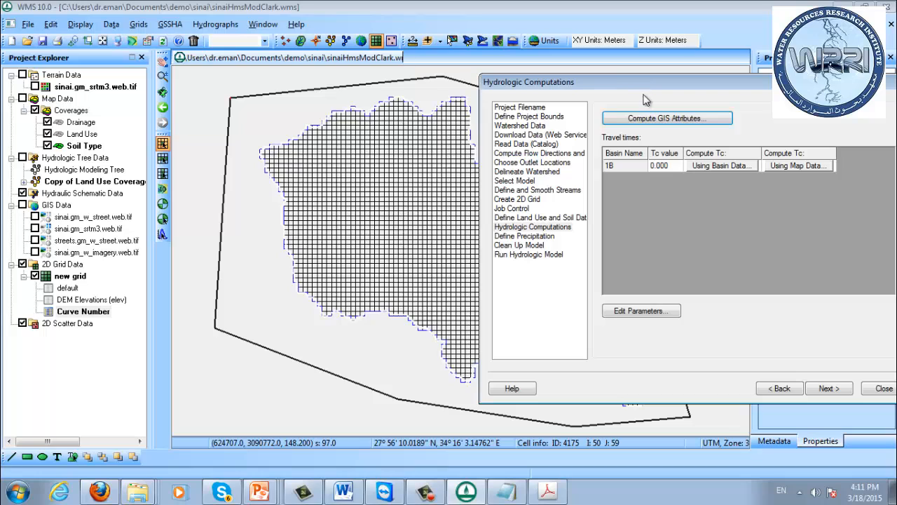
click(722, 166)
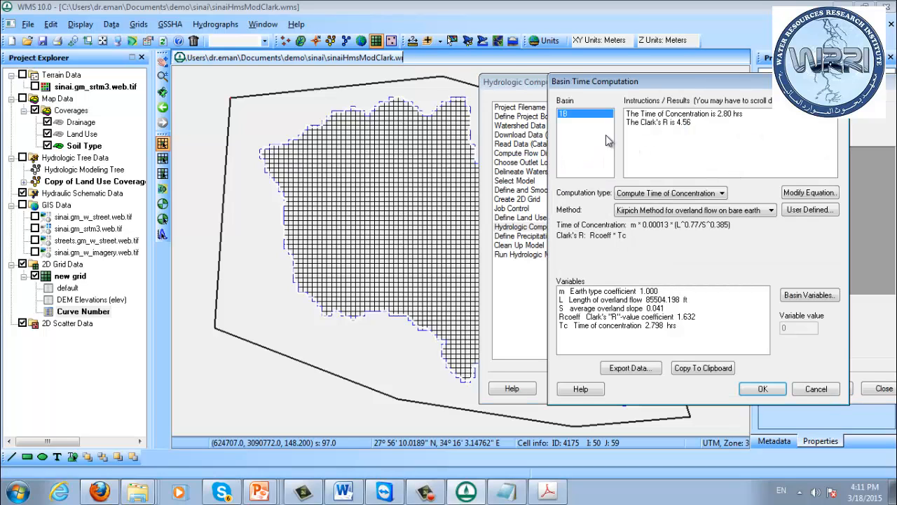
key(Tab)
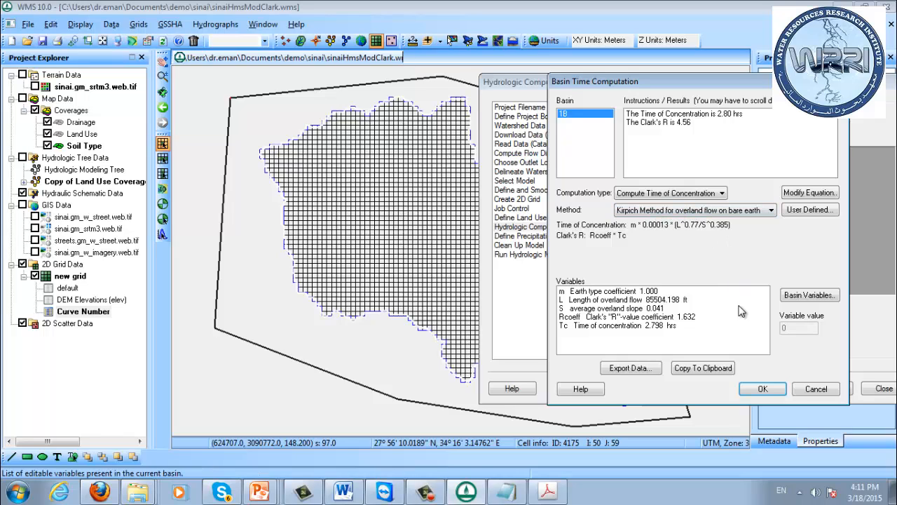
click(763, 392)
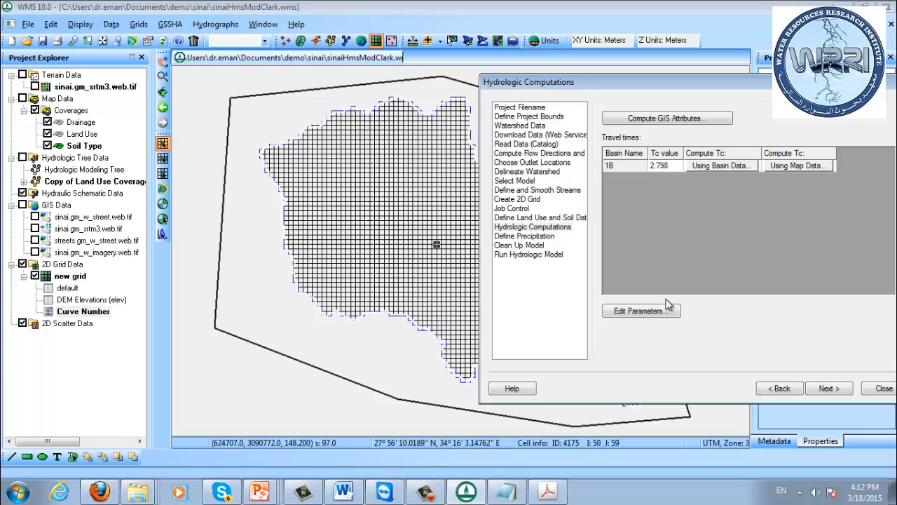
- Open basin 1B's HMS properties, display the Gridded SCS Curve Number loss parameters and set its loss rate method to Gridded SCS Curve Number
click(641, 311)
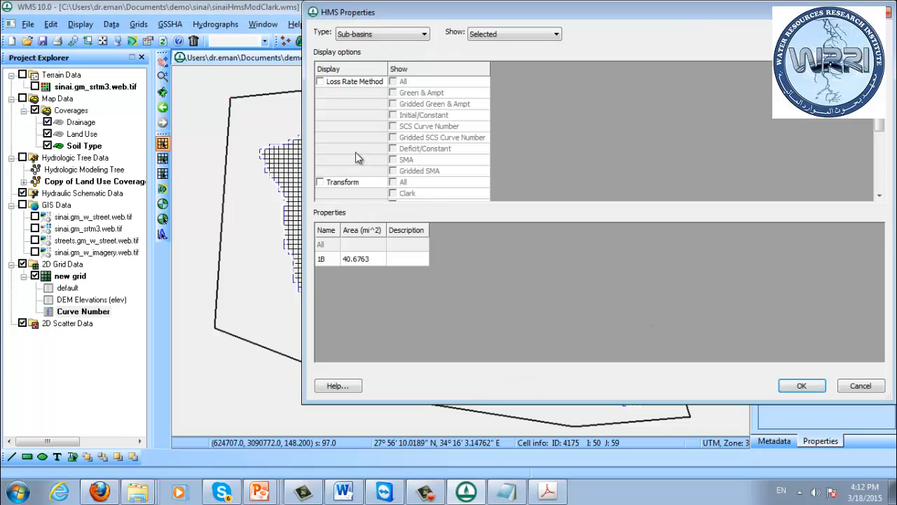
drag(399, 13, 159, 46)
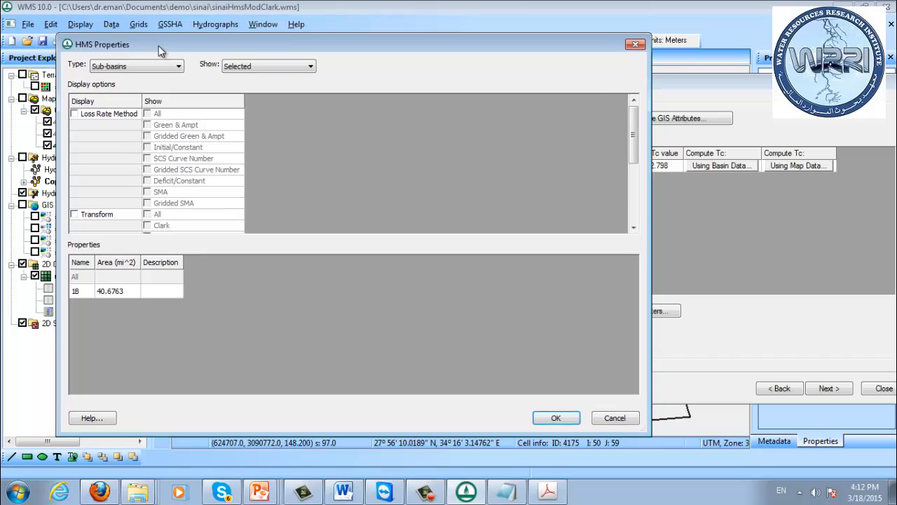
click(74, 114)
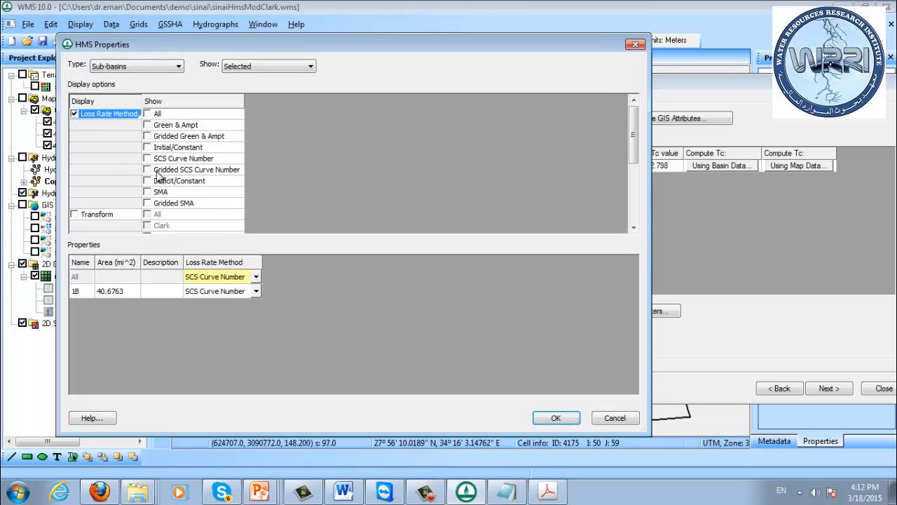
click(147, 170)
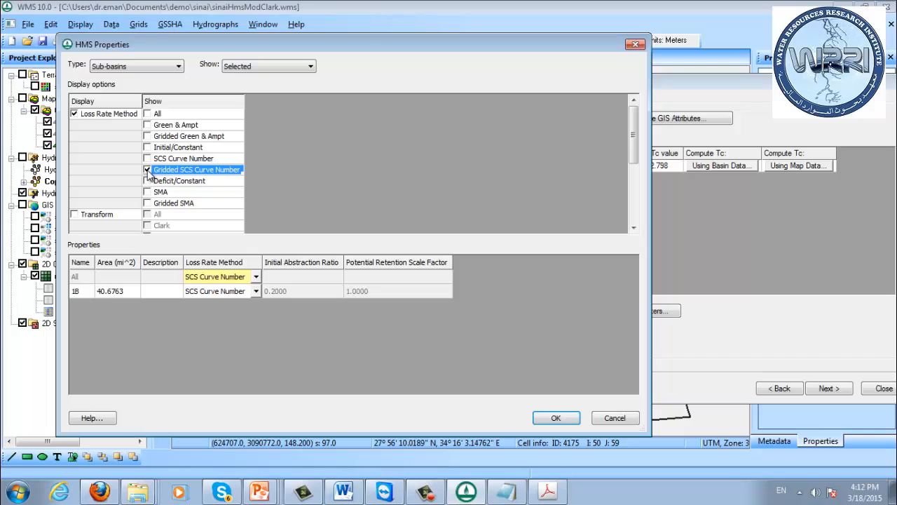
click(256, 293)
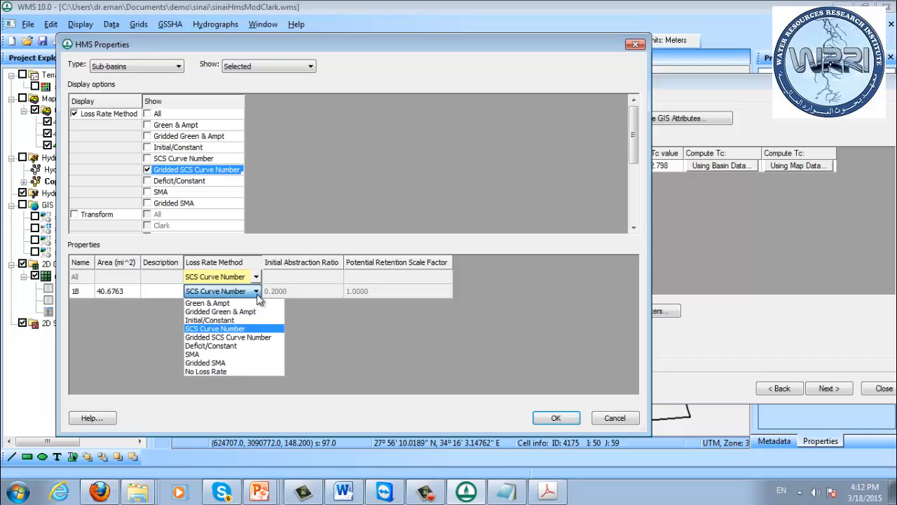
click(249, 334)
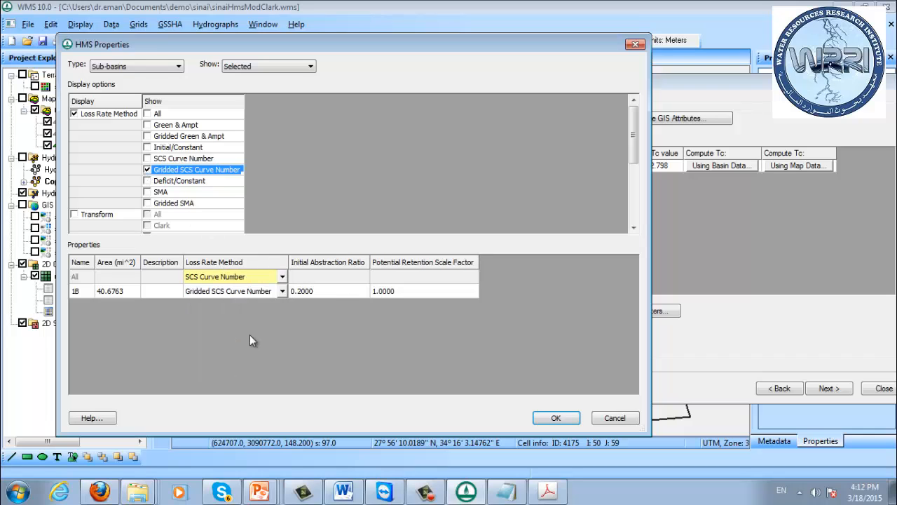
click(328, 293)
click(430, 291)
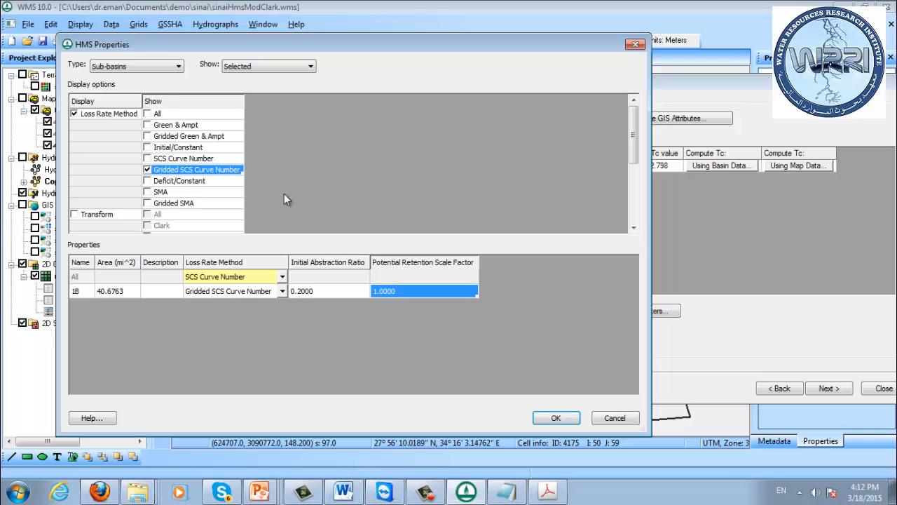
- Display the ModClark transform parameters in the HMS properties and set basin 1B's transform method to ModClark
click(74, 216)
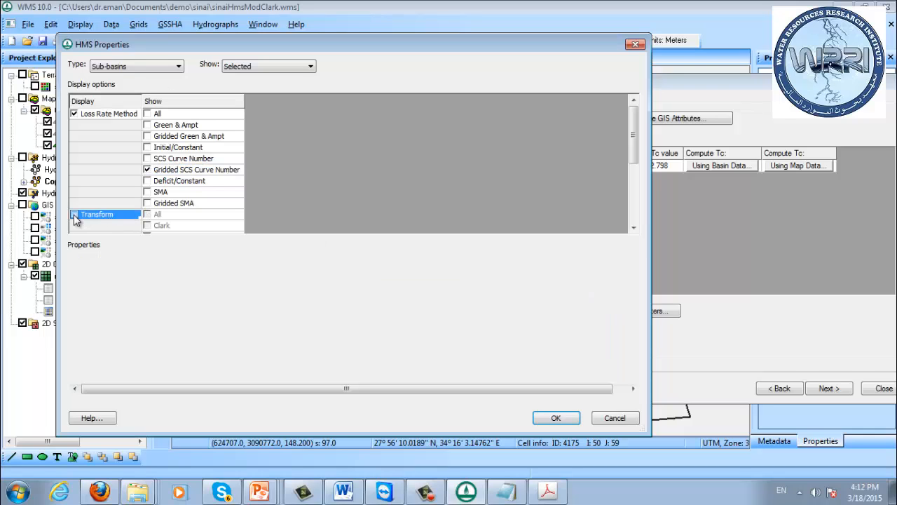
click(75, 215)
drag(633, 135, 633, 170)
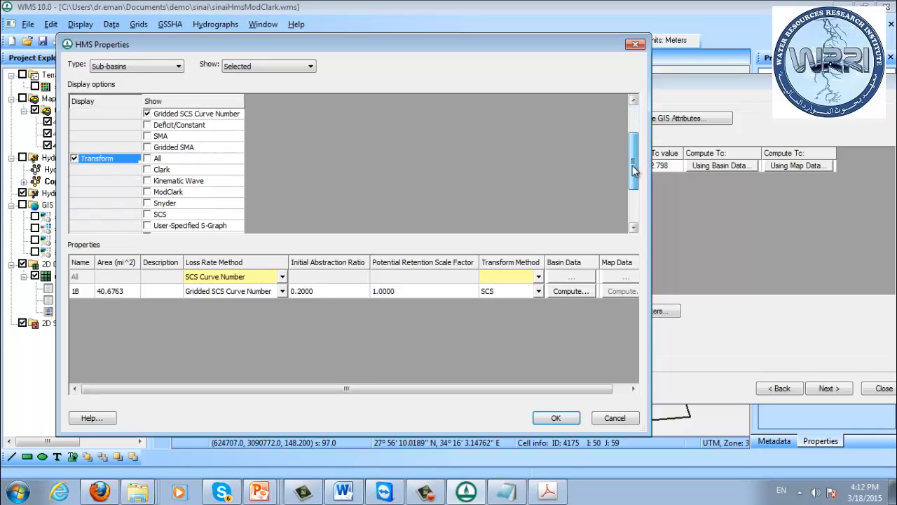
click(148, 195)
click(147, 195)
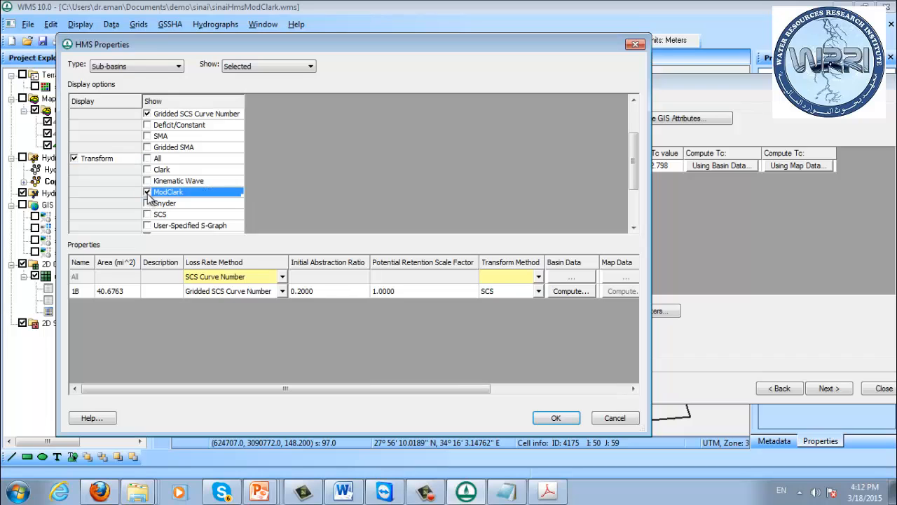
click(537, 294)
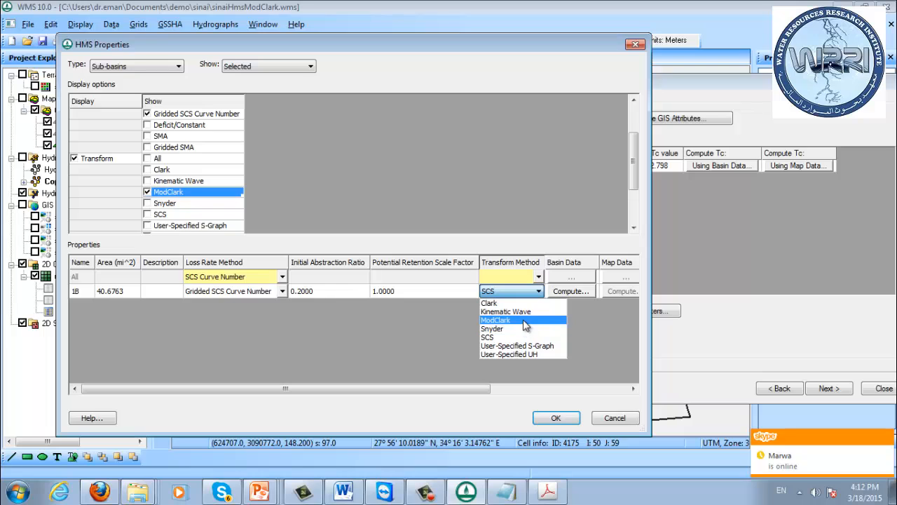
click(523, 320)
- Review basin 1B's time computation from basin data, check its storage coefficient and accept the HMS properties
drag(469, 390, 597, 390)
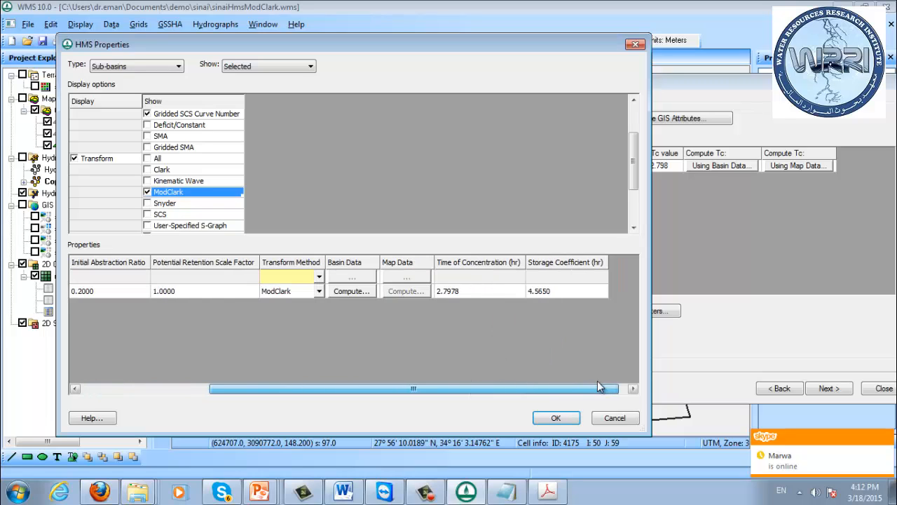
click(350, 290)
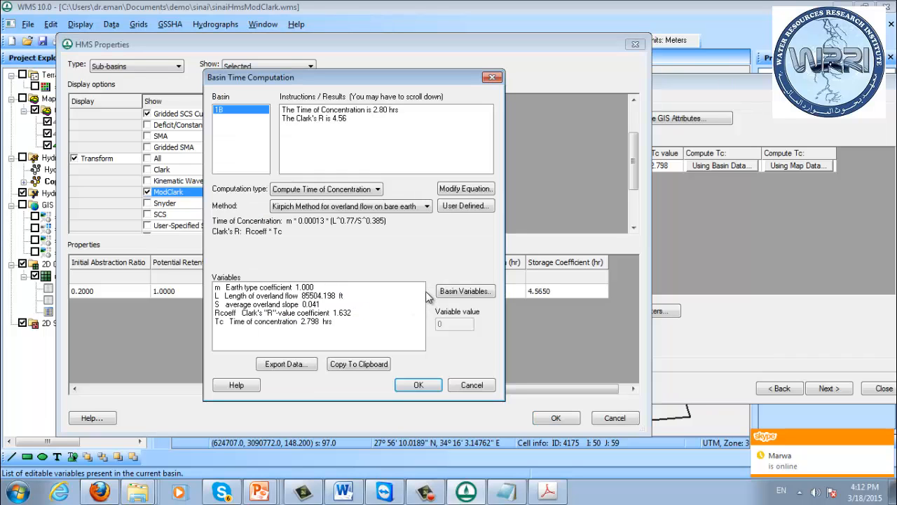
click(416, 385)
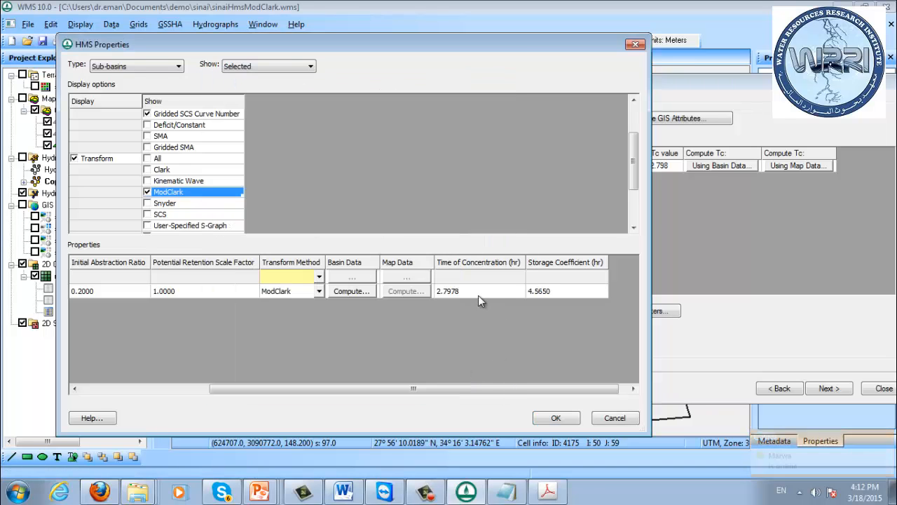
click(549, 290)
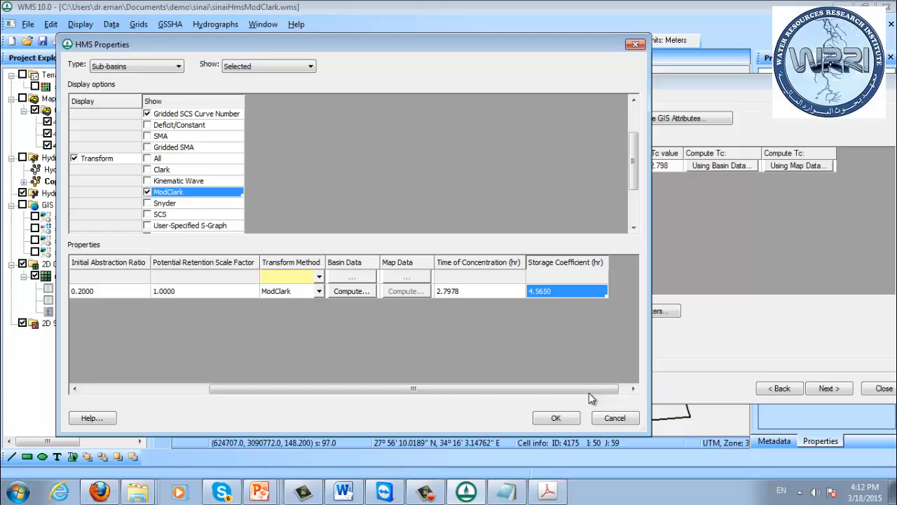
click(557, 418)
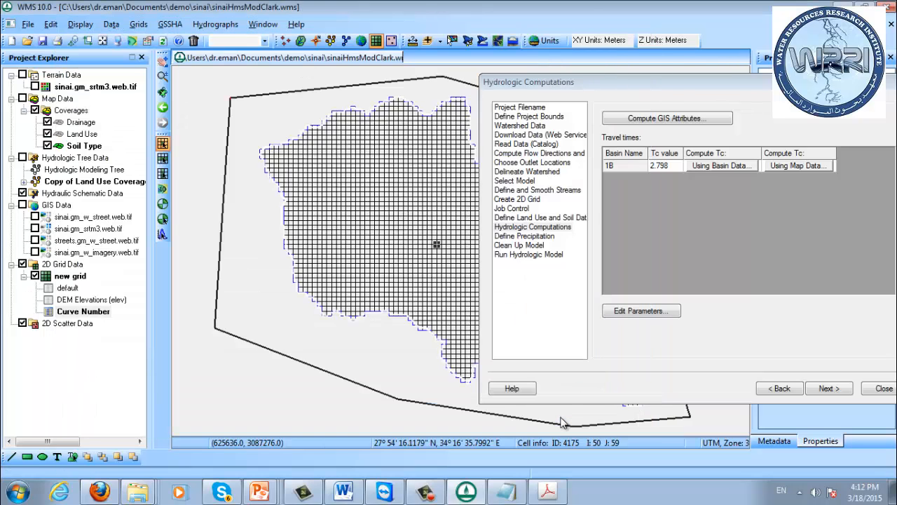
- Advance the wizard to Define Precipitation and open the HMS meteorological model to define the precipitation
drag(741, 83, 678, 63)
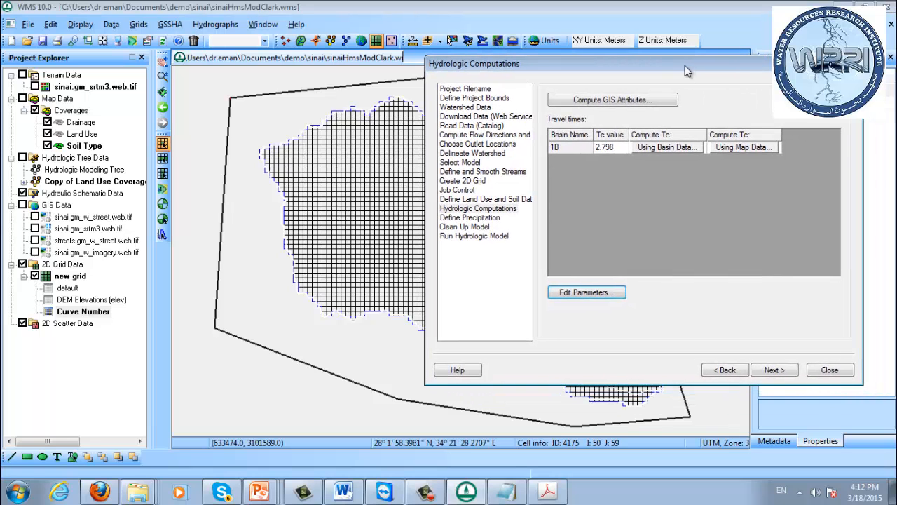
click(775, 372)
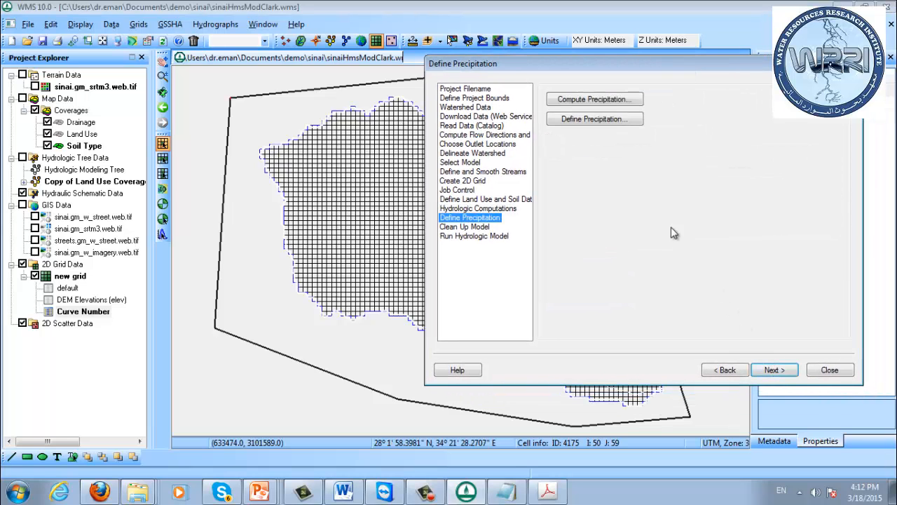
click(594, 100)
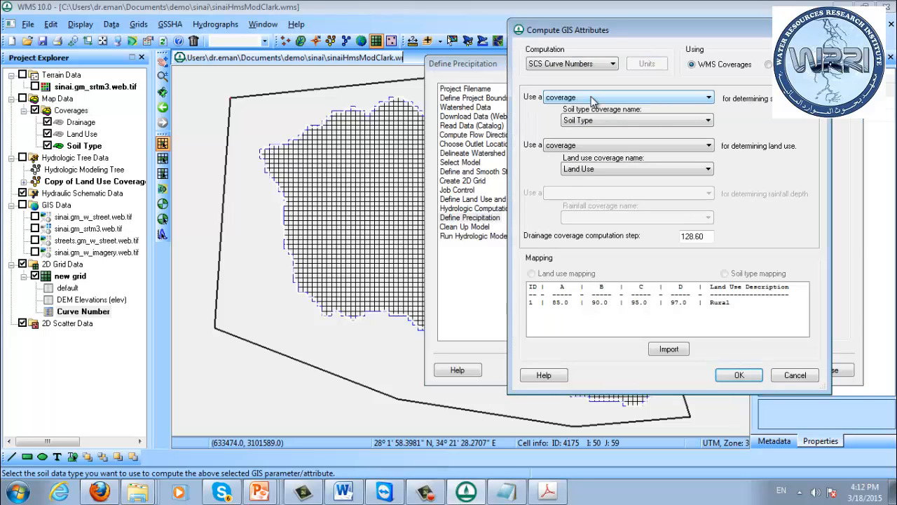
click(796, 376)
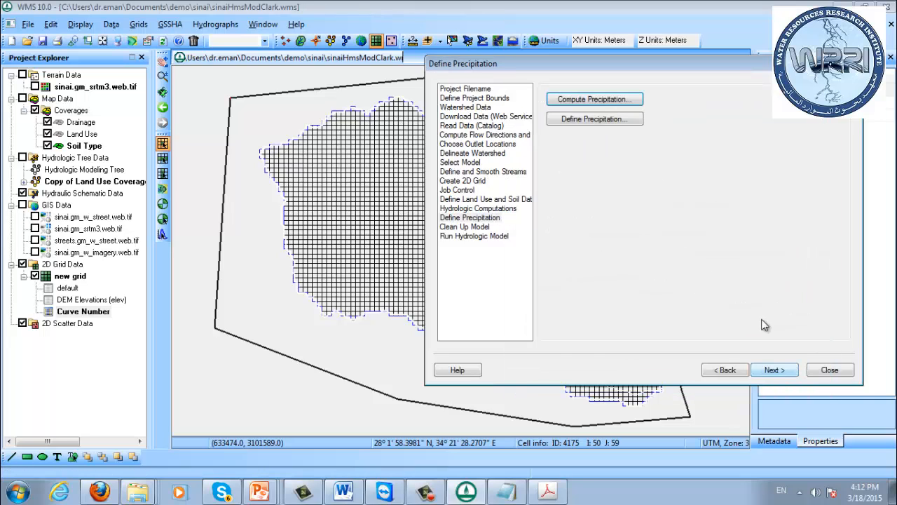
click(587, 119)
- Try the Gridded Precipitation method and view the options for converting ASCII or XMRG files to DSS, adding no files
click(595, 141)
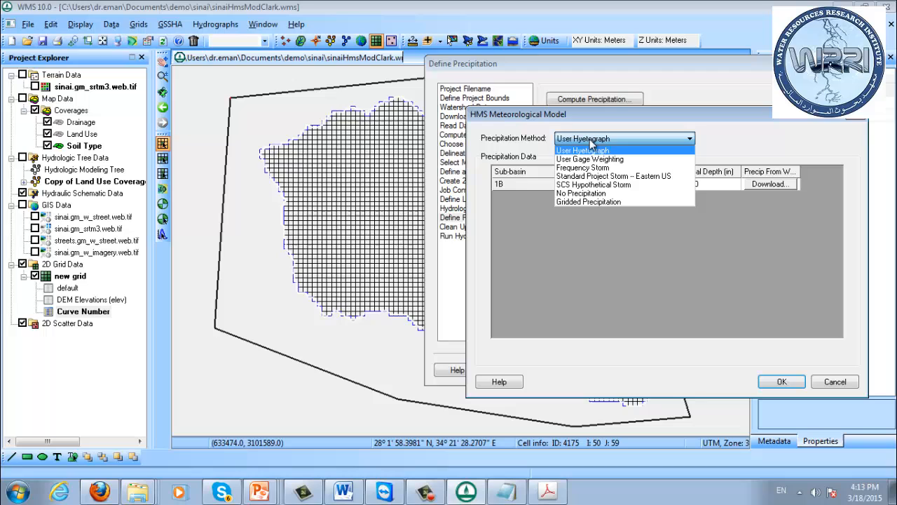
click(592, 202)
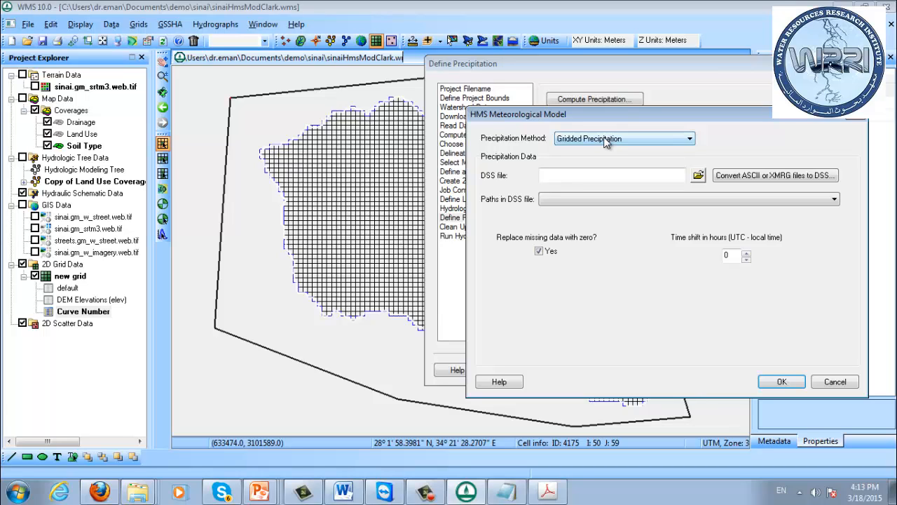
click(723, 176)
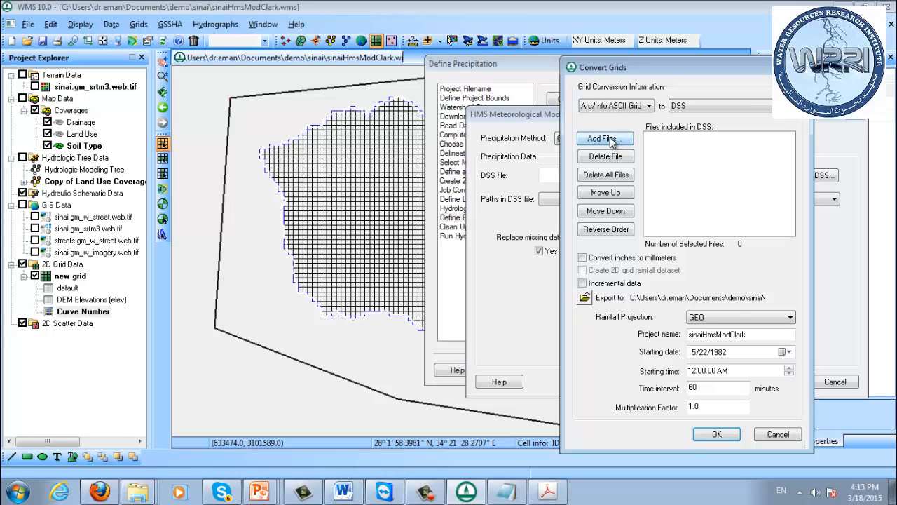
click(606, 138)
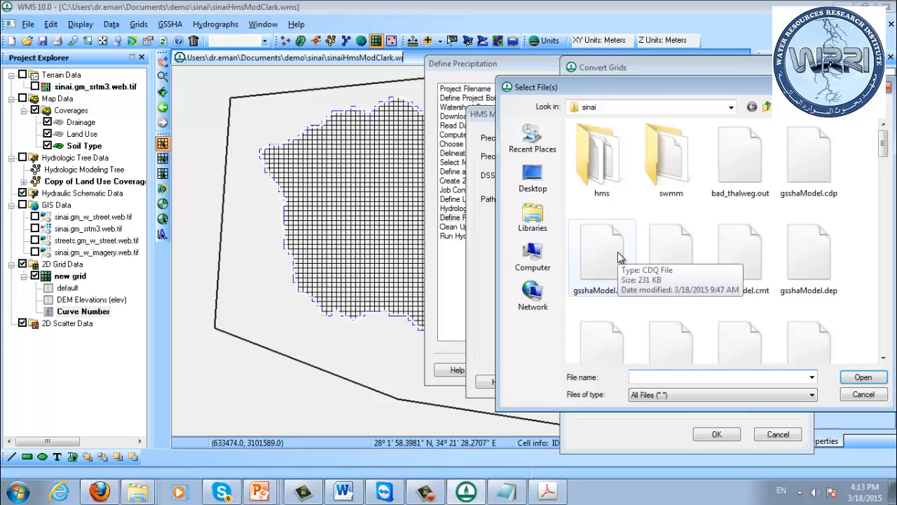
click(864, 394)
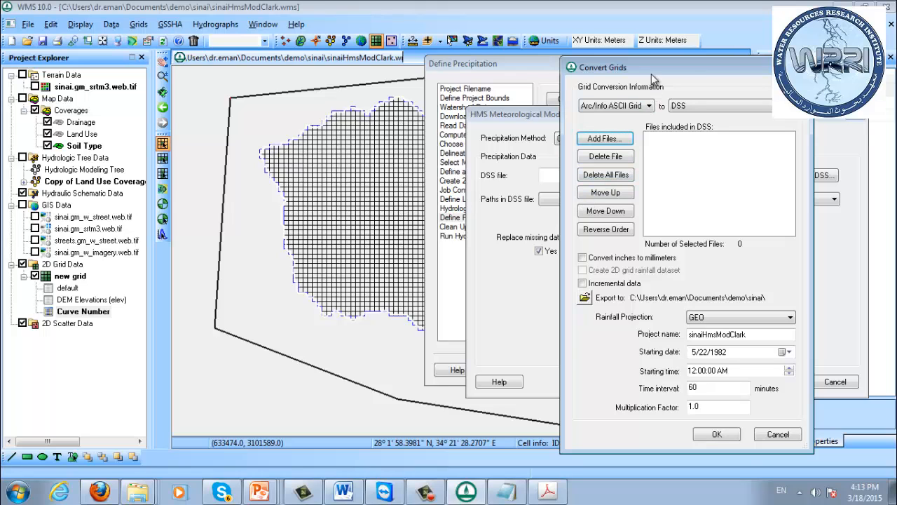
drag(651, 73, 618, 50)
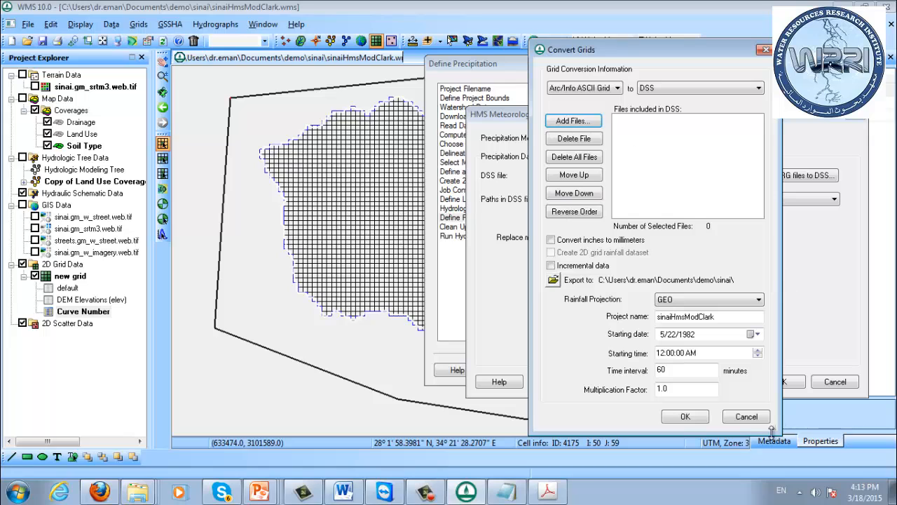
click(746, 416)
- Define basin 1B's precipitation as a User Hyetograph with a total depth of 3 in and the typeII-24hour curve
click(629, 141)
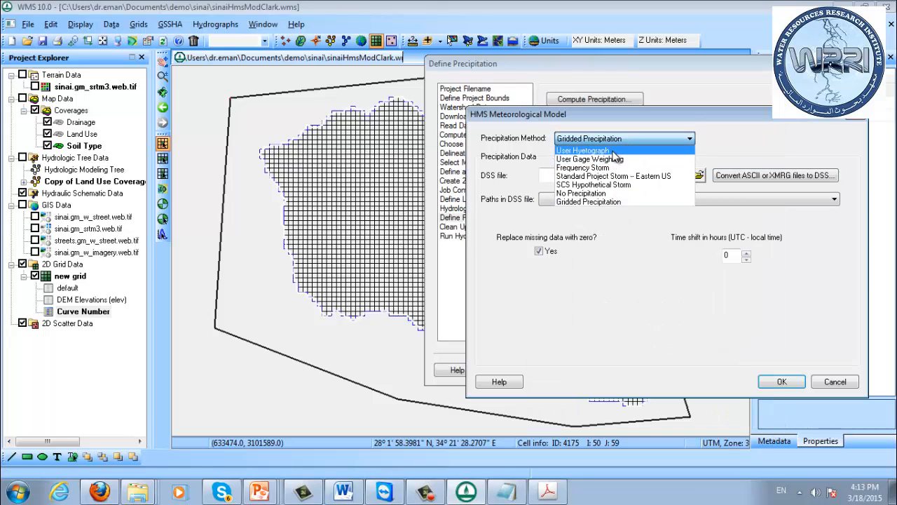
click(614, 151)
click(712, 185)
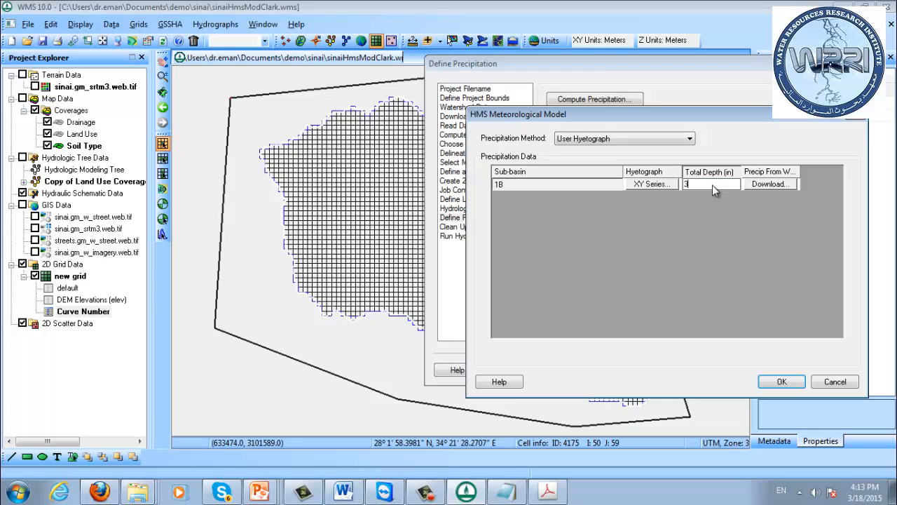
click(652, 184)
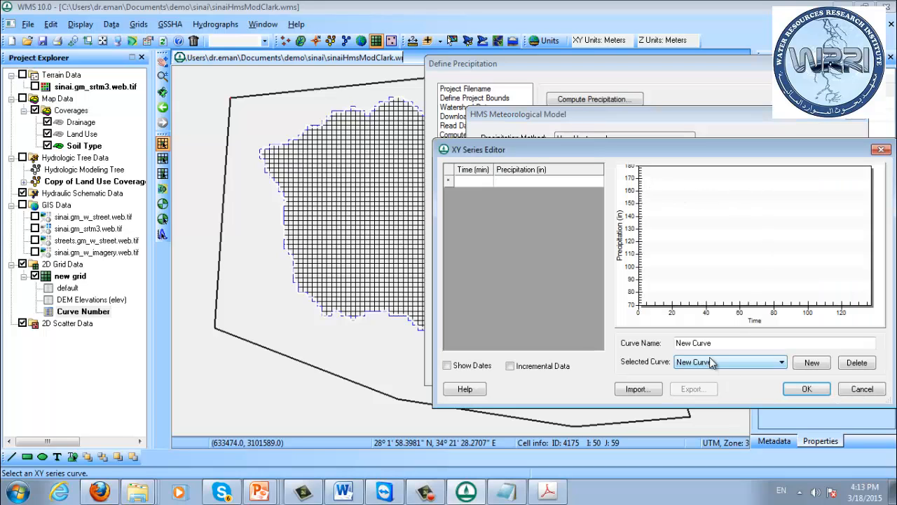
click(712, 362)
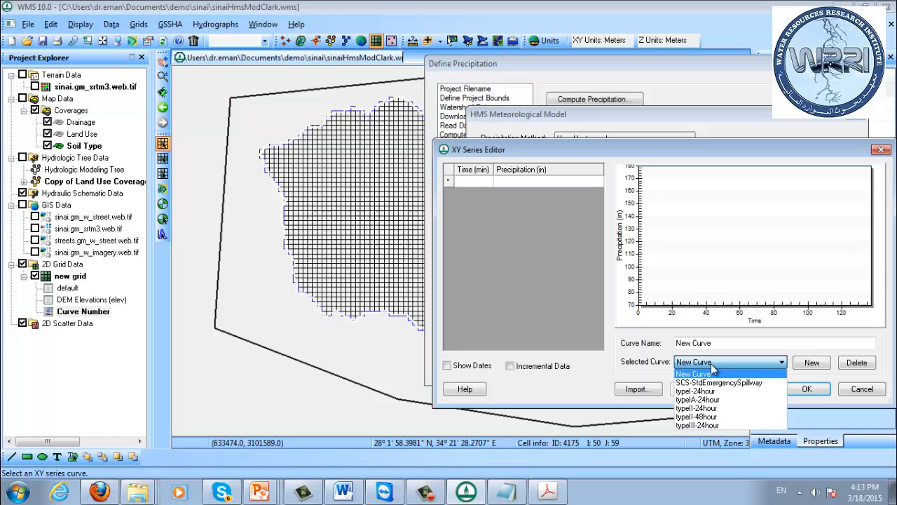
click(718, 410)
click(807, 389)
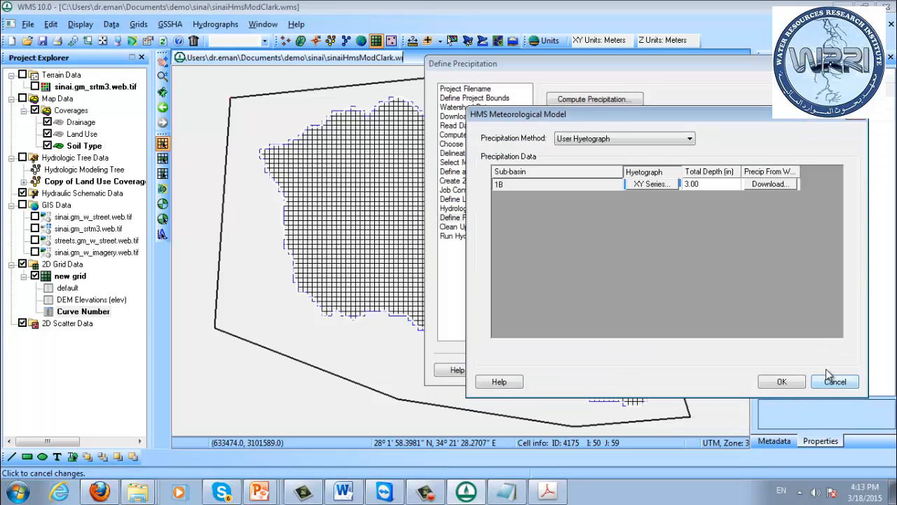
click(781, 381)
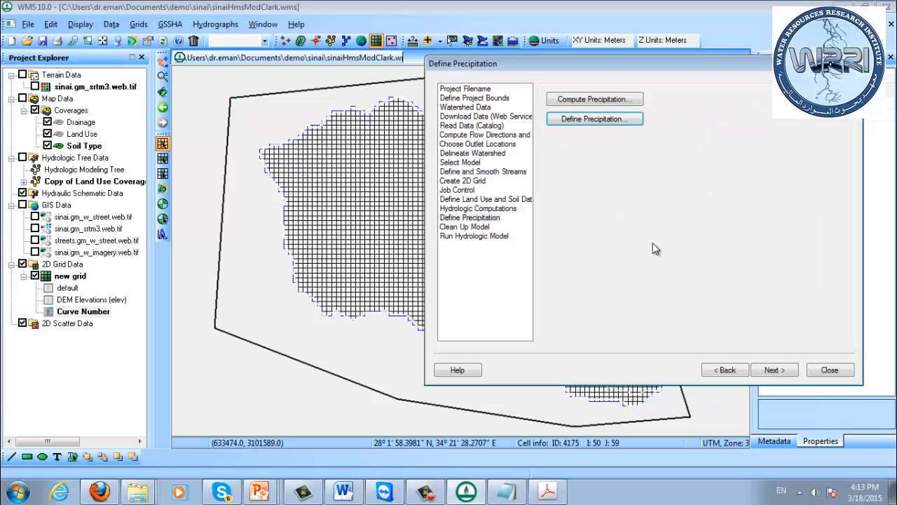
- Clean up the model with drainage vertices redistributed at an average spacing of 100.00, and save the project with image files in its directory
click(776, 371)
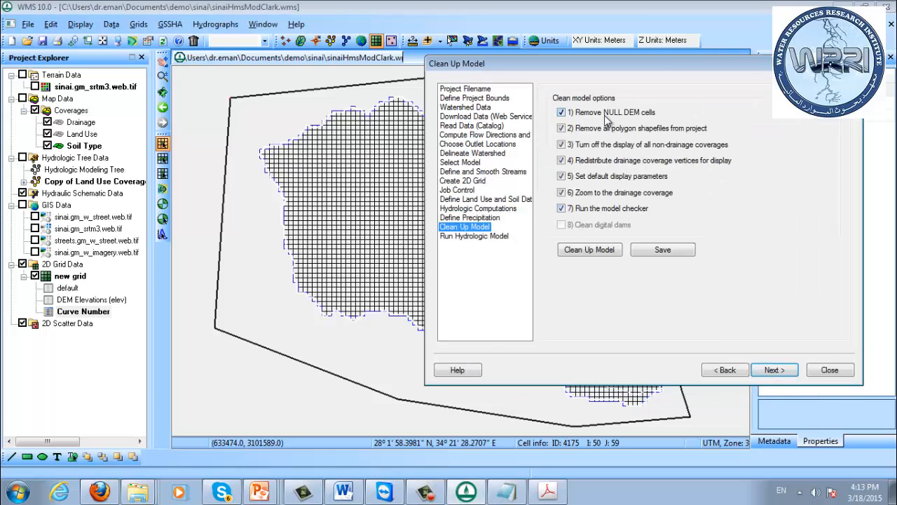
click(590, 251)
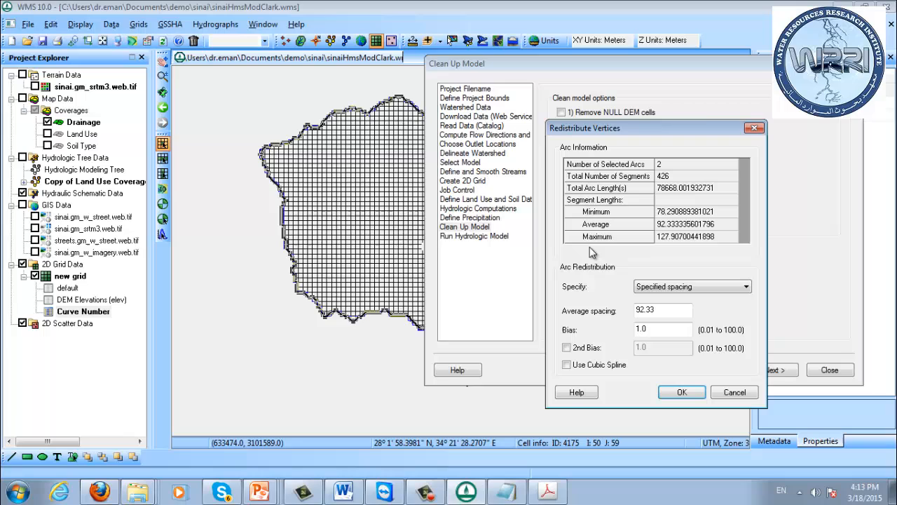
double_click(680, 314)
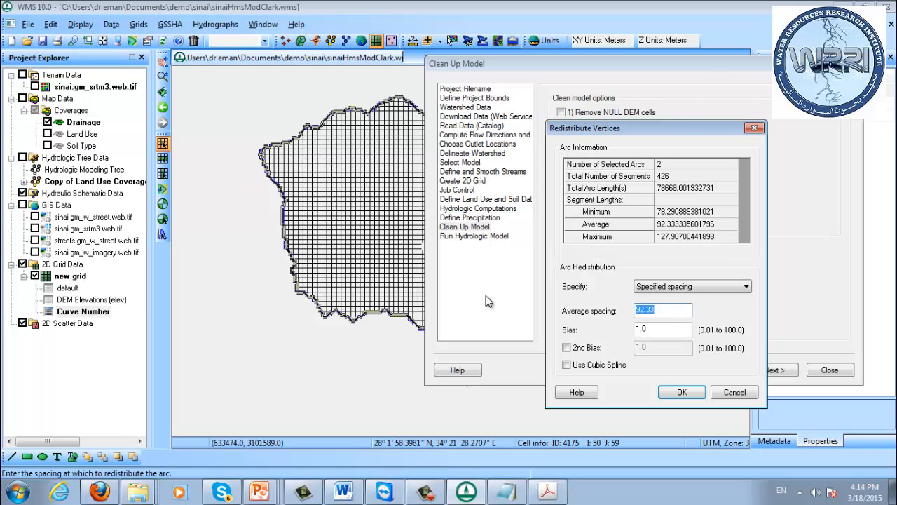
text(100.00)
click(682, 392)
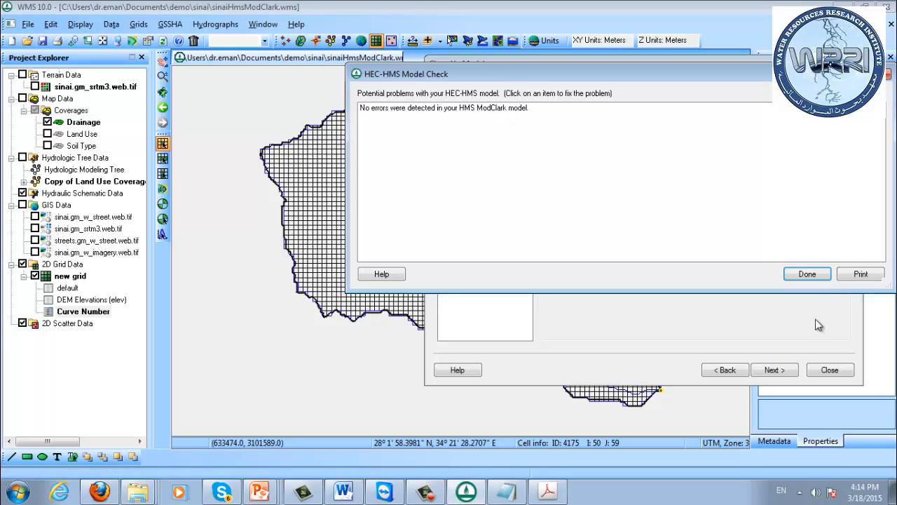
click(807, 274)
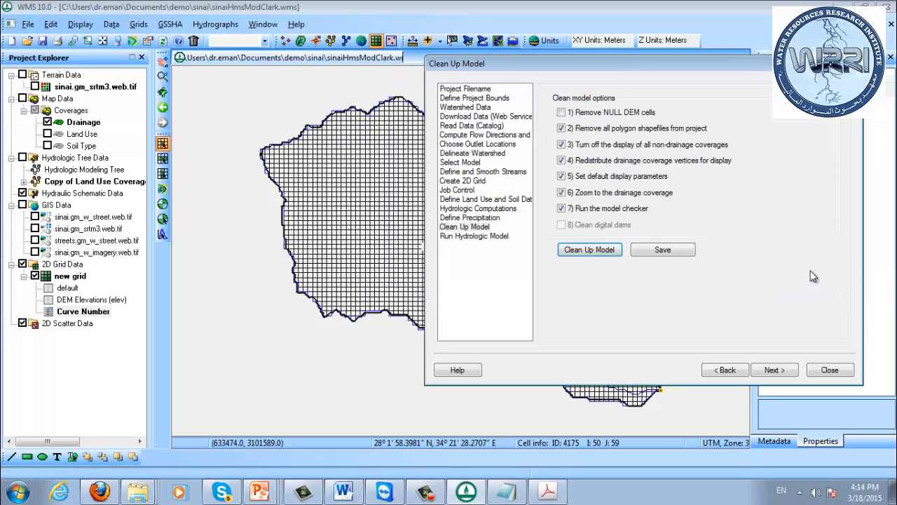
click(666, 254)
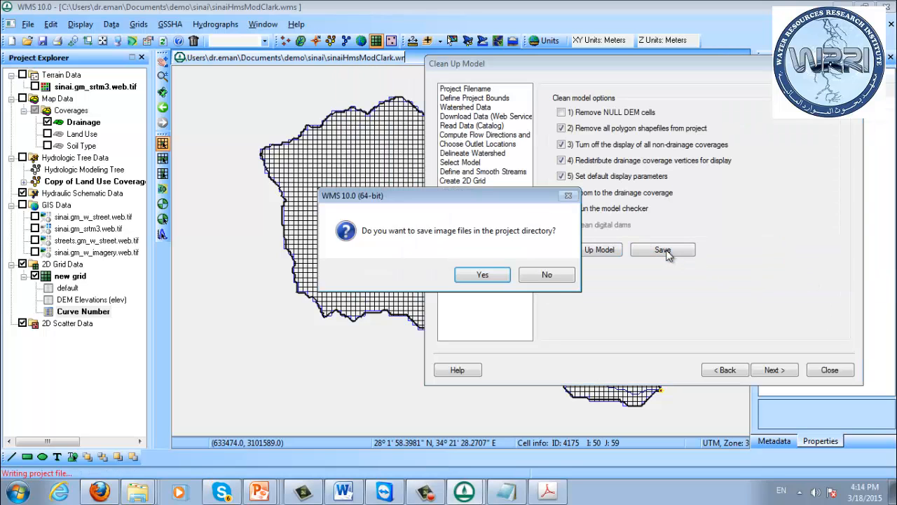
click(481, 277)
- Advance to Run Hydrologic Model, try to run the simulation from there, and finish the wizard
click(773, 369)
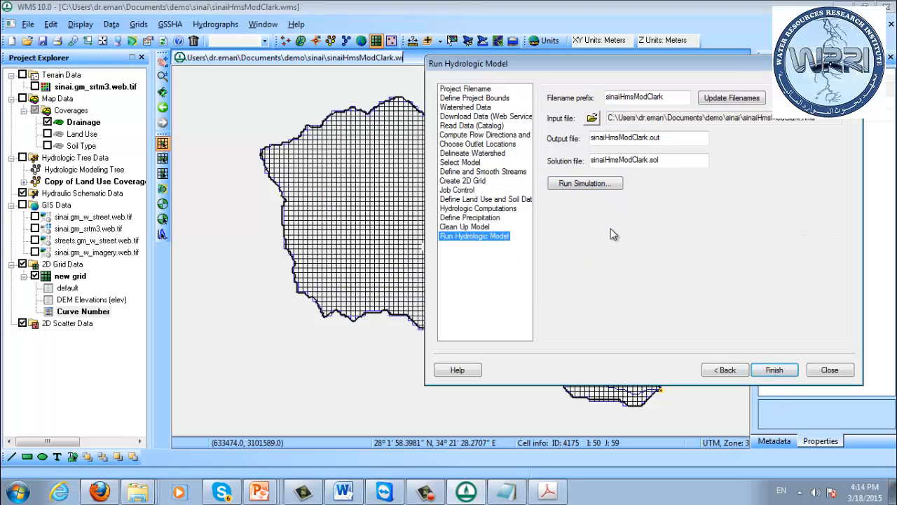
click(586, 183)
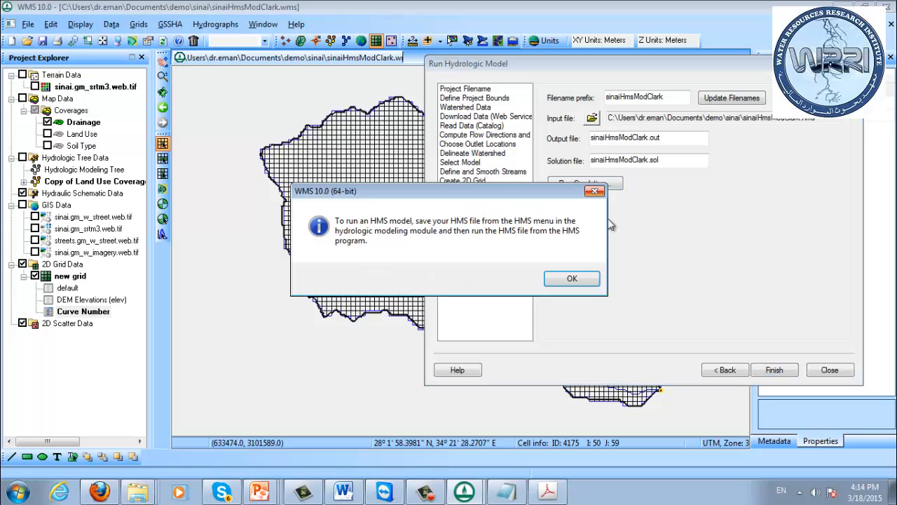
click(581, 281)
click(771, 369)
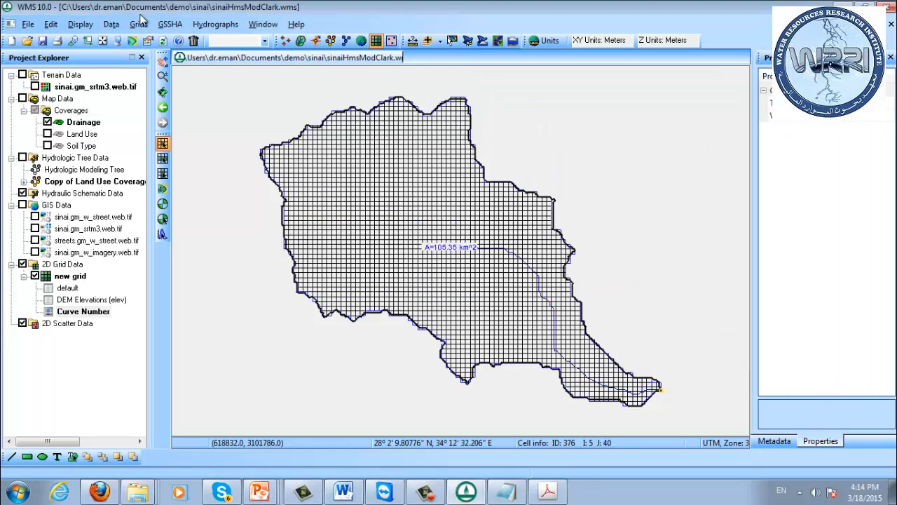
- Save the HMS file from the hydrologic modeling module as wmsexport.hms in a new hmsModClark folder inside sinai
click(330, 40)
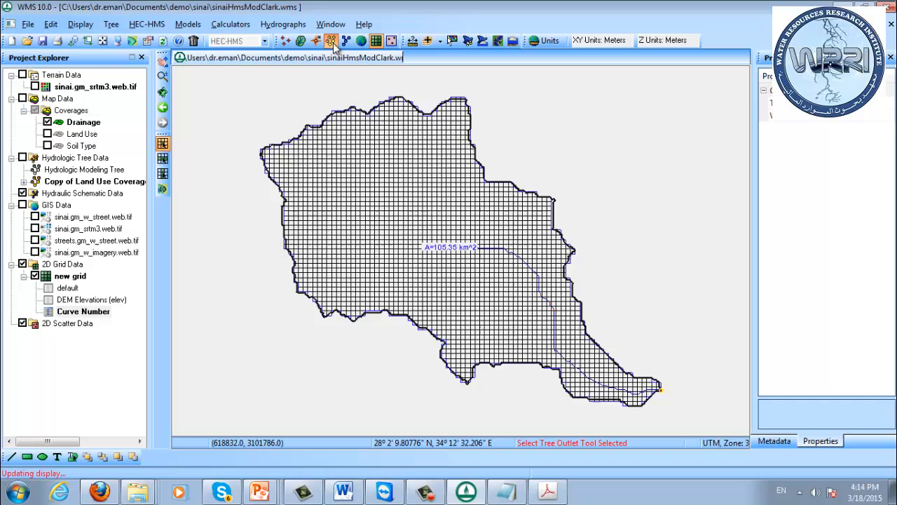
click(146, 24)
click(156, 43)
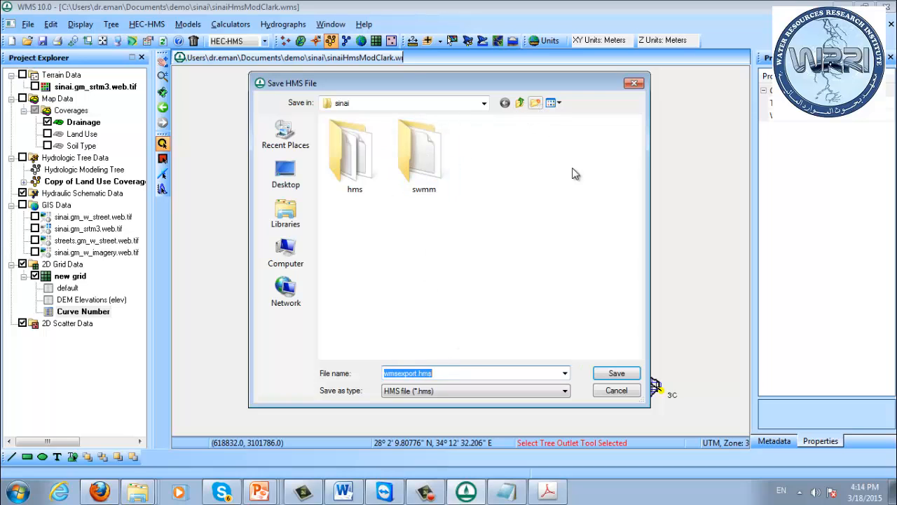
text(hms)
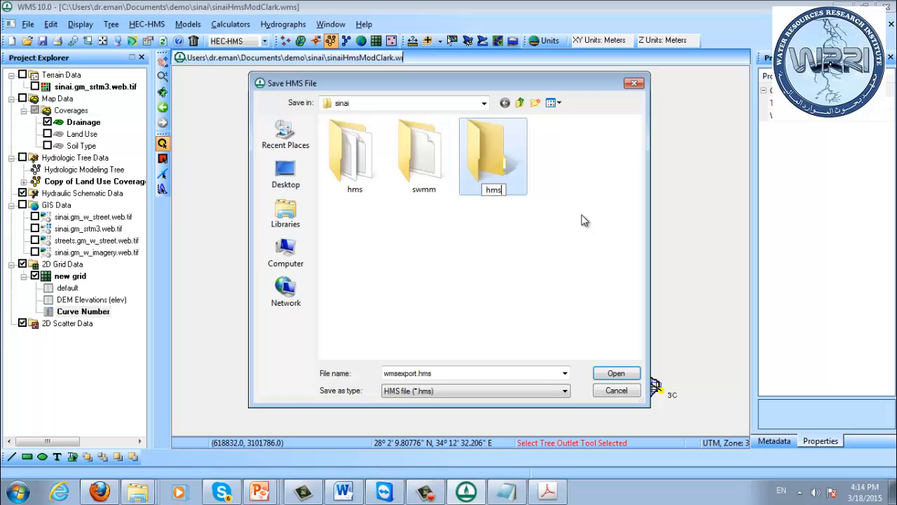
text(ModClark)
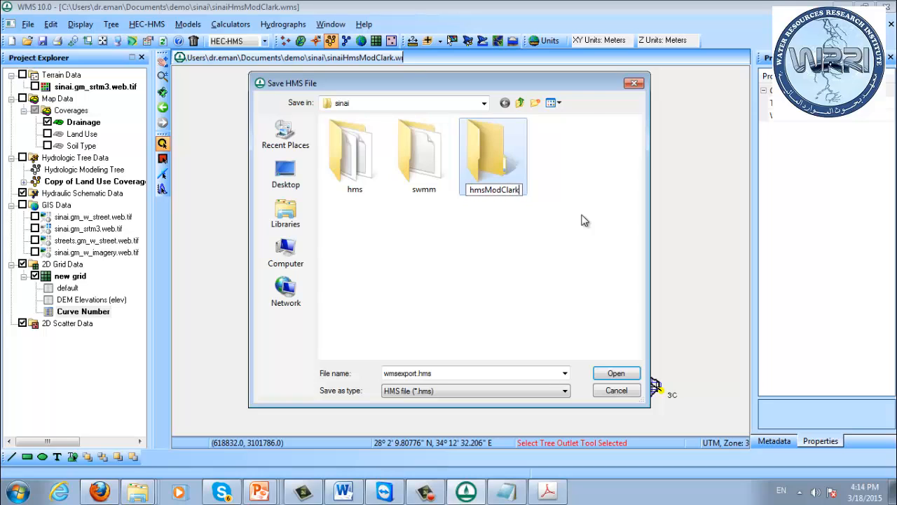
key(Return)
key(Return)
double_click(410, 374)
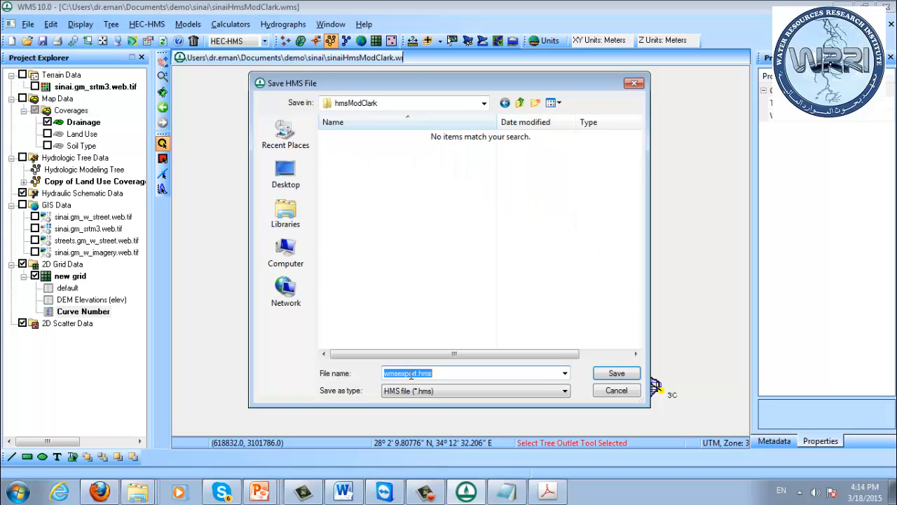
click(611, 373)
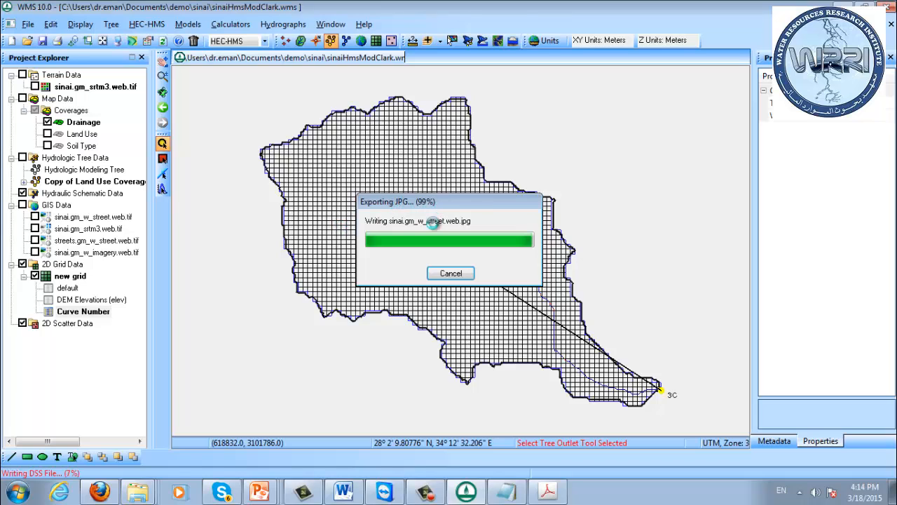
- Search the installed programs for hms, launch HEC-HMS 4.0 and maximize its window
click(24, 493)
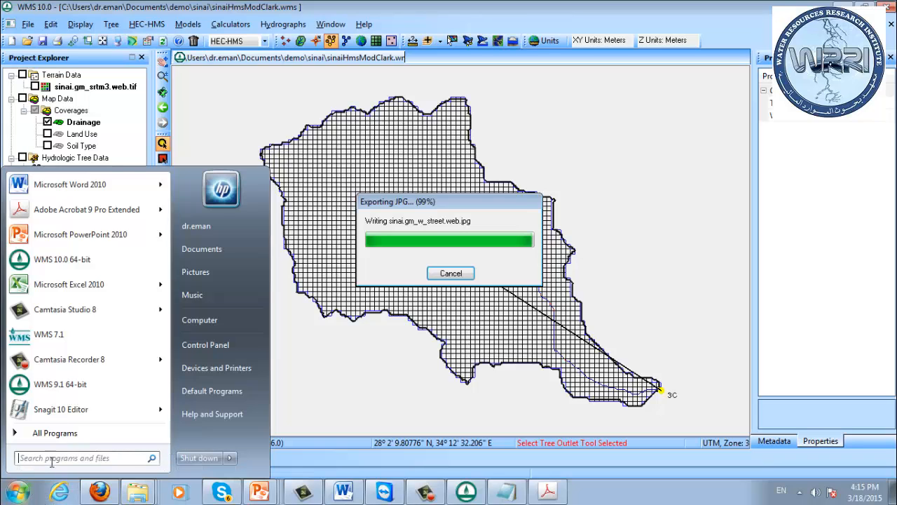
text(hm)
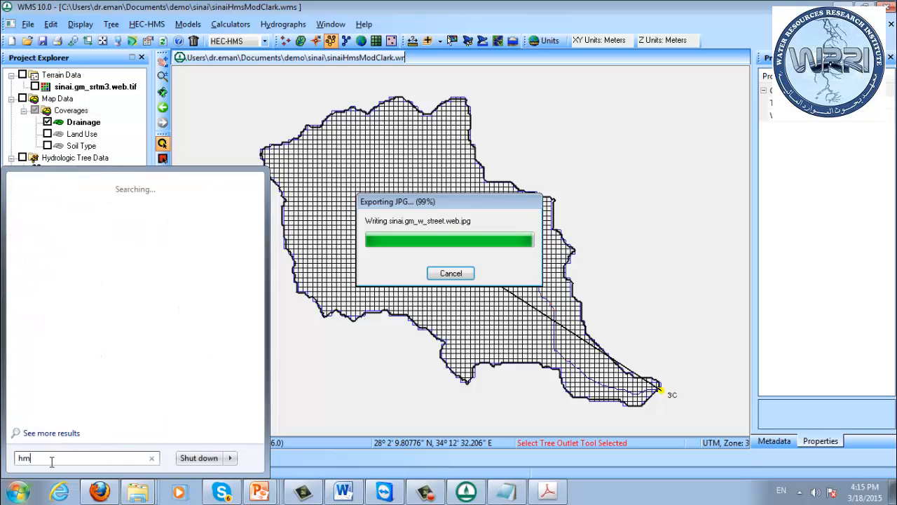
text(s)
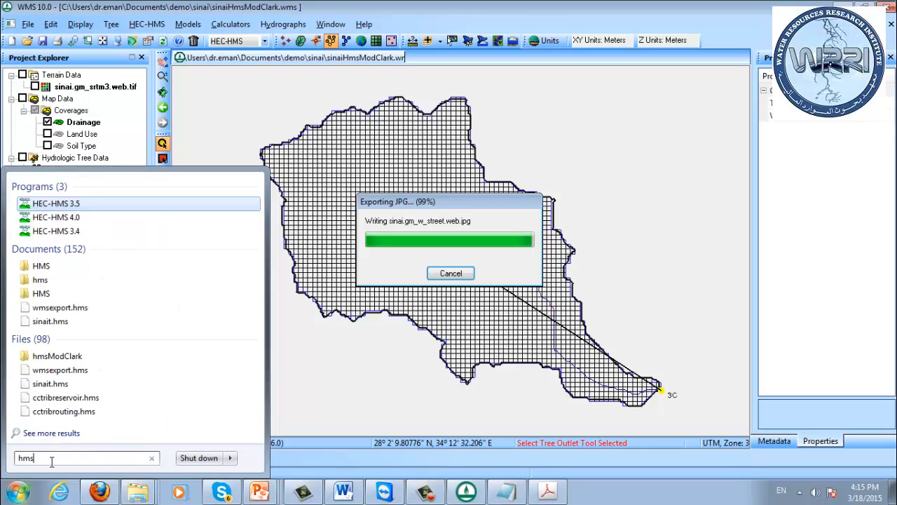
key(Down)
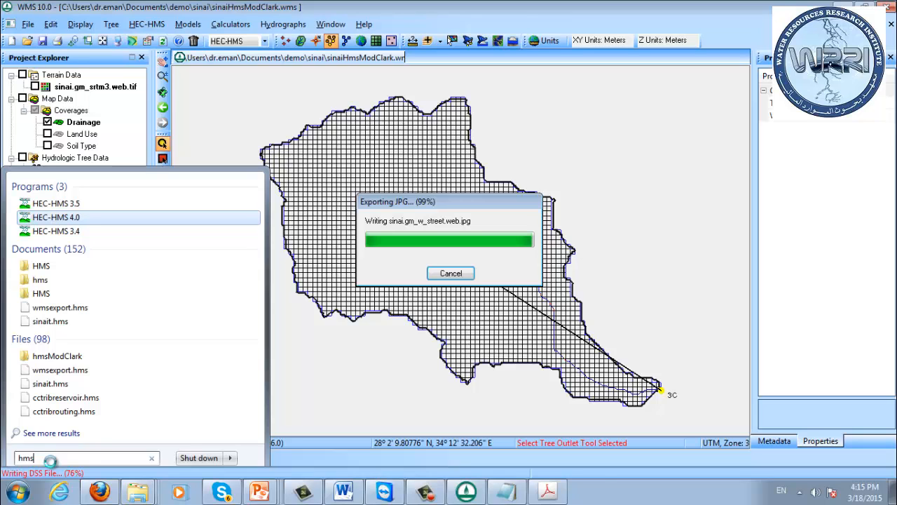
key(Return)
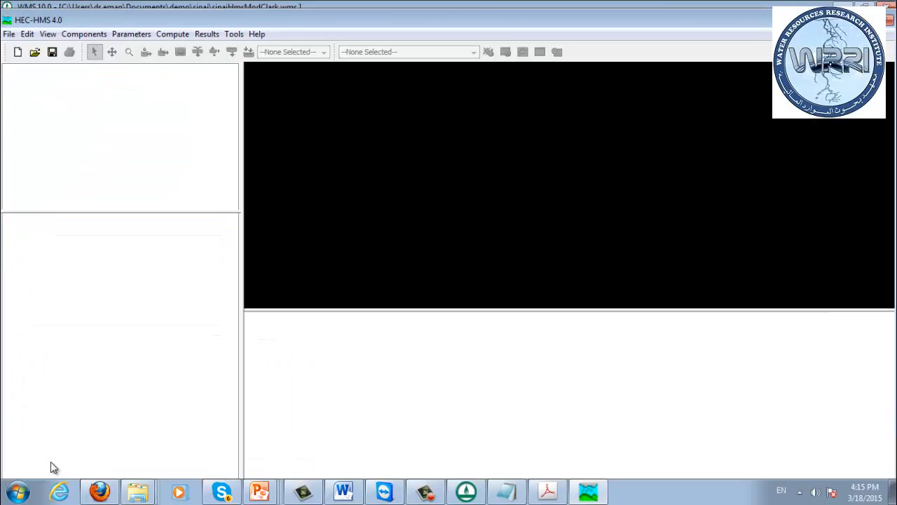
double_click(180, 20)
- Open the wmsexport project from the demo\sinai\hmsModClark folder in My Documents
click(34, 38)
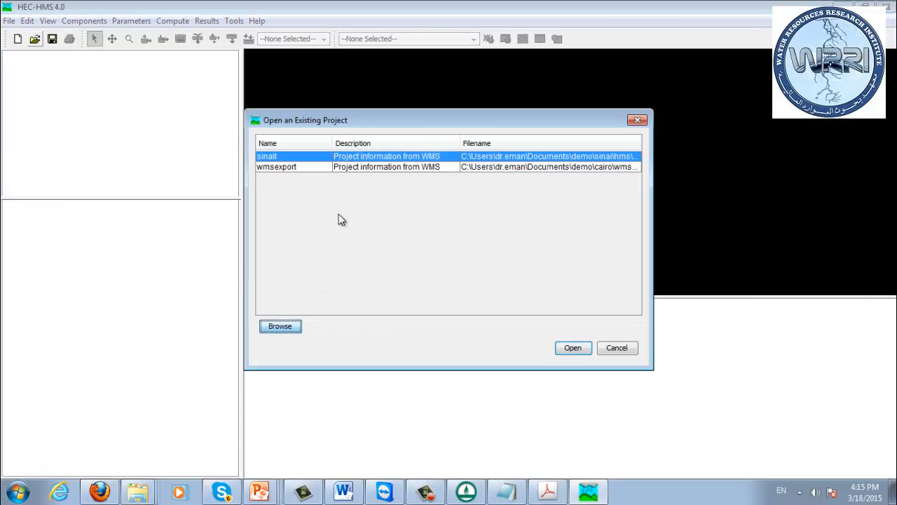
click(286, 326)
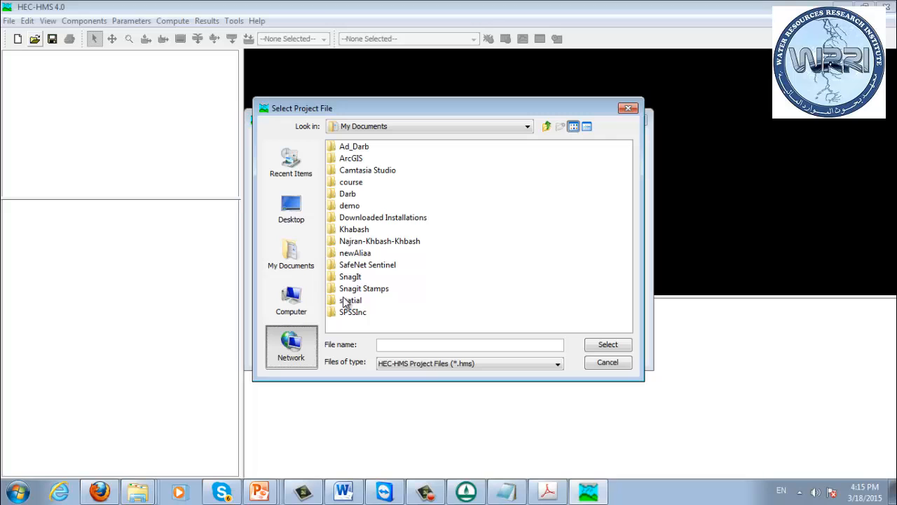
click(291, 255)
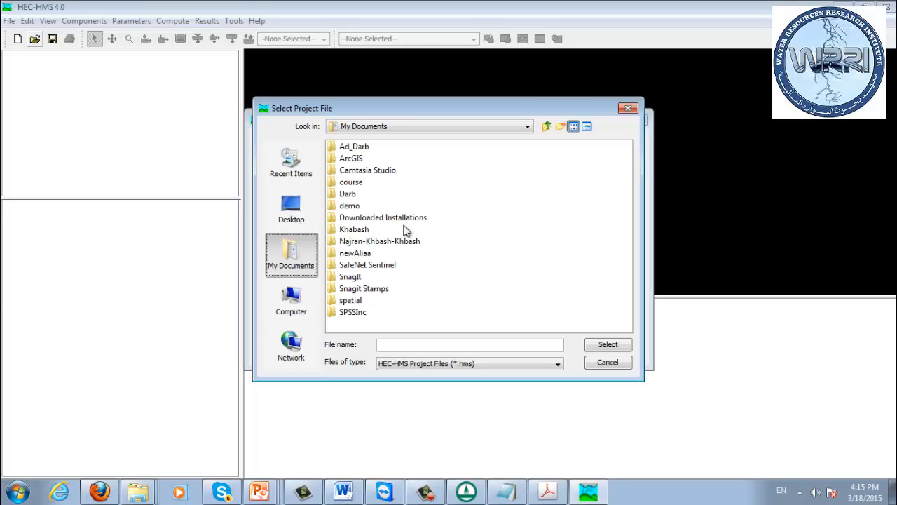
double_click(359, 205)
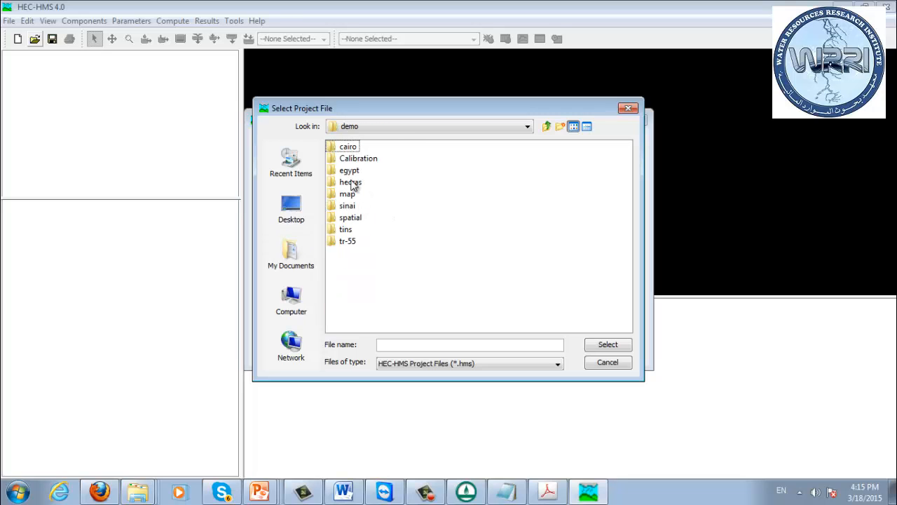
click(351, 207)
double_click(353, 209)
click(357, 159)
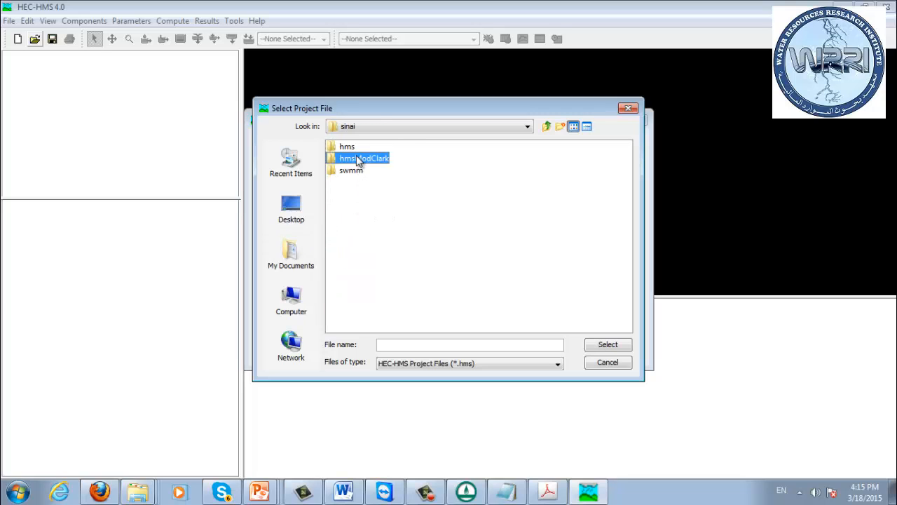
double_click(358, 159)
double_click(376, 149)
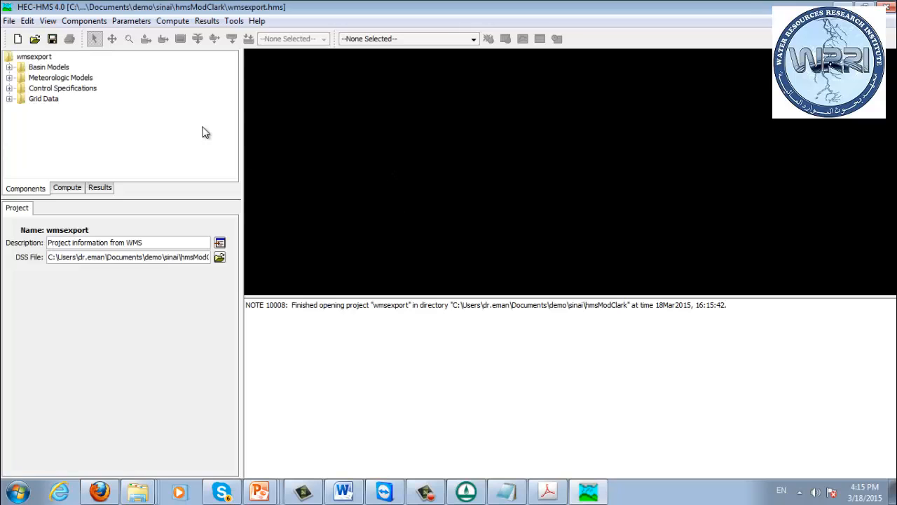
- Minimize WMS and examine the Precipitation gridset and Curve Number grid in the HEC-HMS project's grid data
click(481, 489)
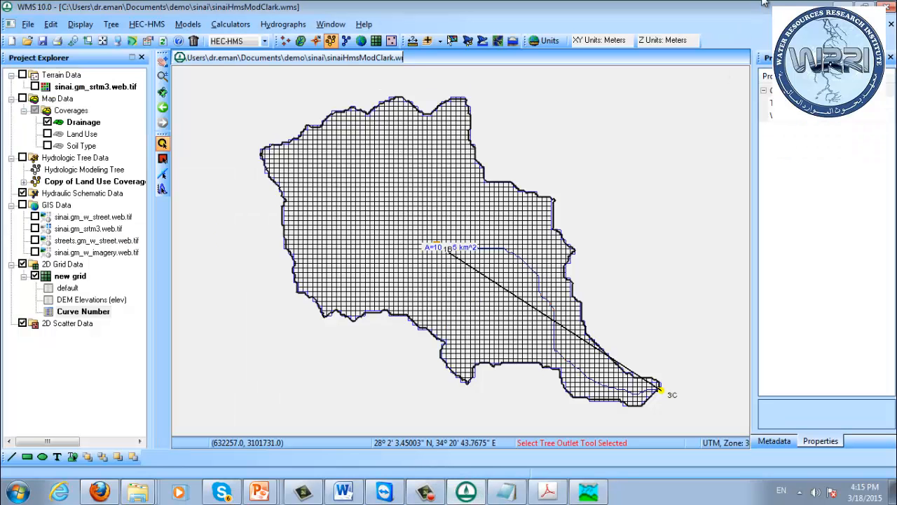
click(843, 5)
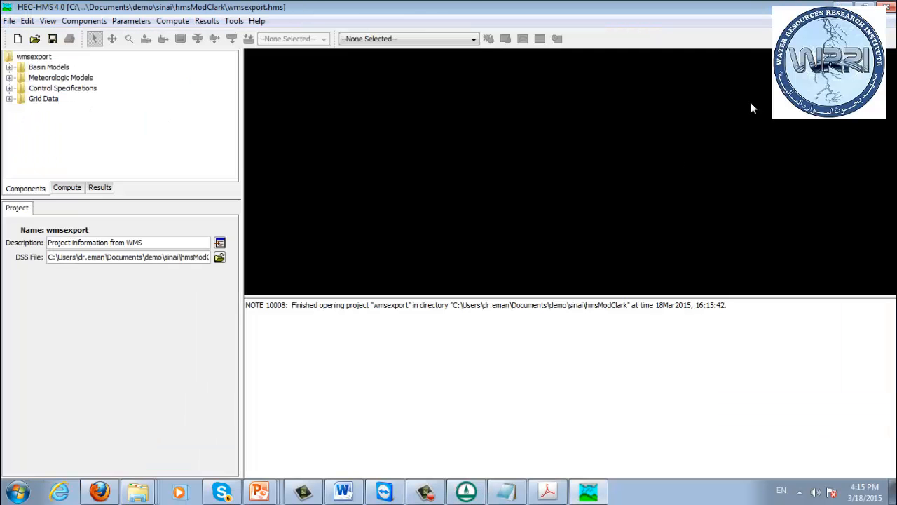
click(9, 99)
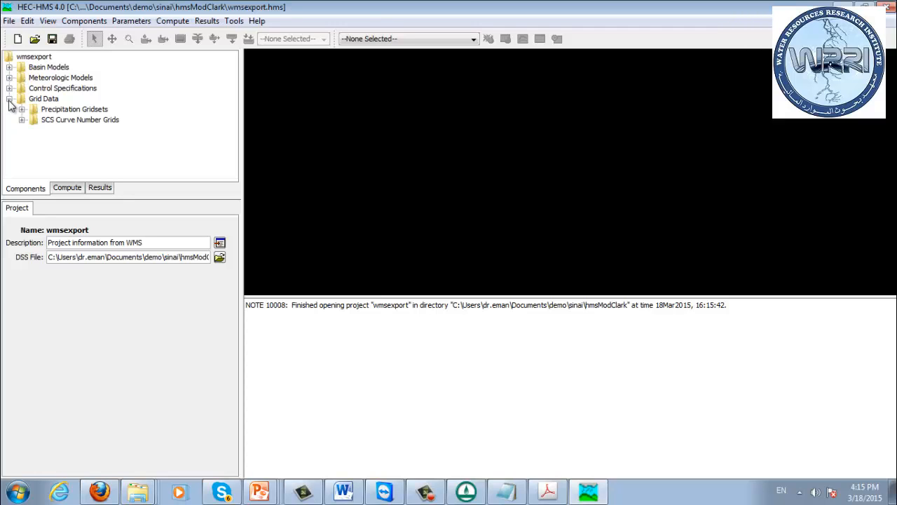
click(21, 110)
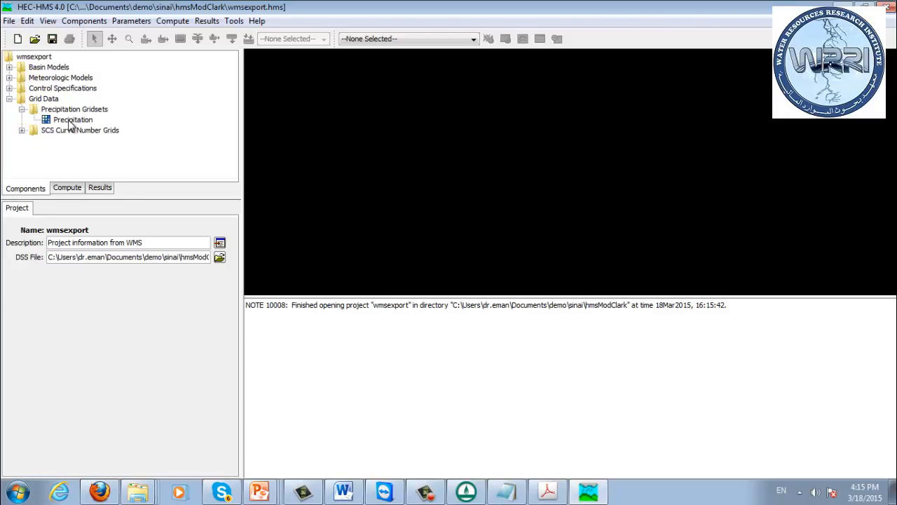
click(71, 121)
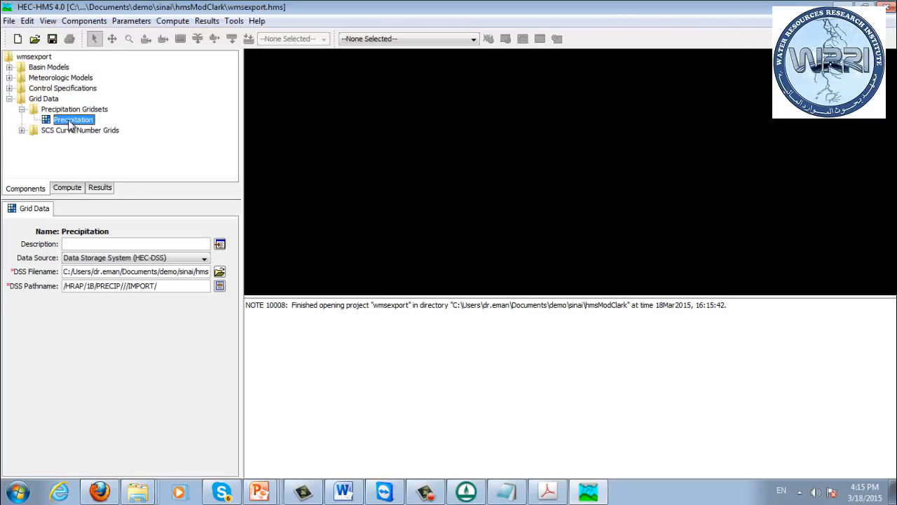
click(21, 130)
click(70, 142)
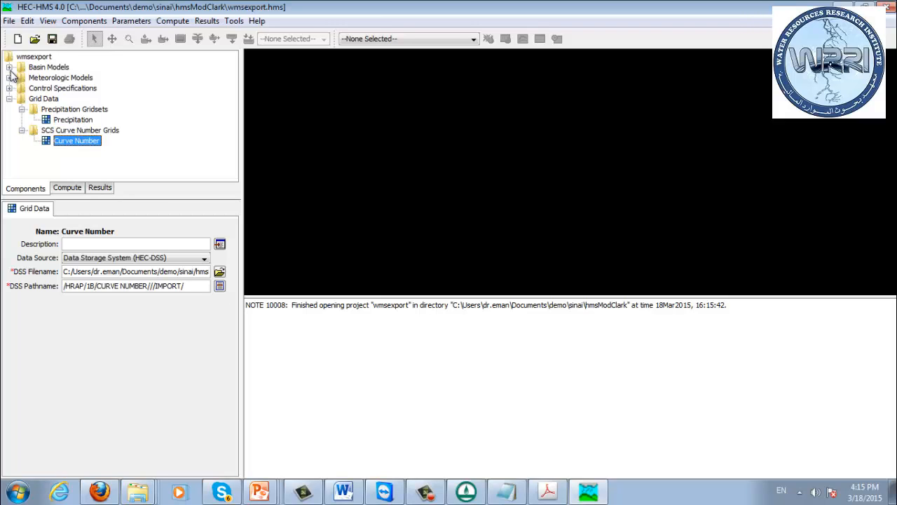
click(69, 122)
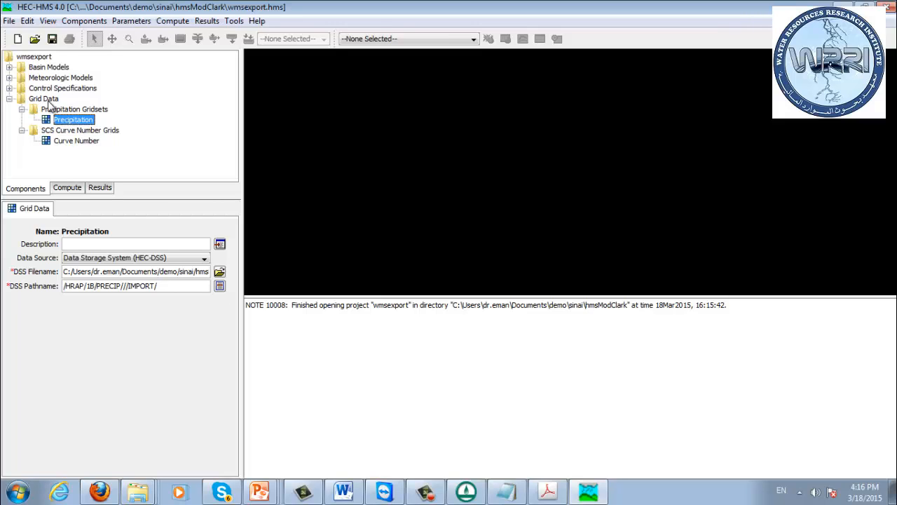
click(9, 88)
- Expand the project's simulation runs and select Run 1 for computation
click(67, 188)
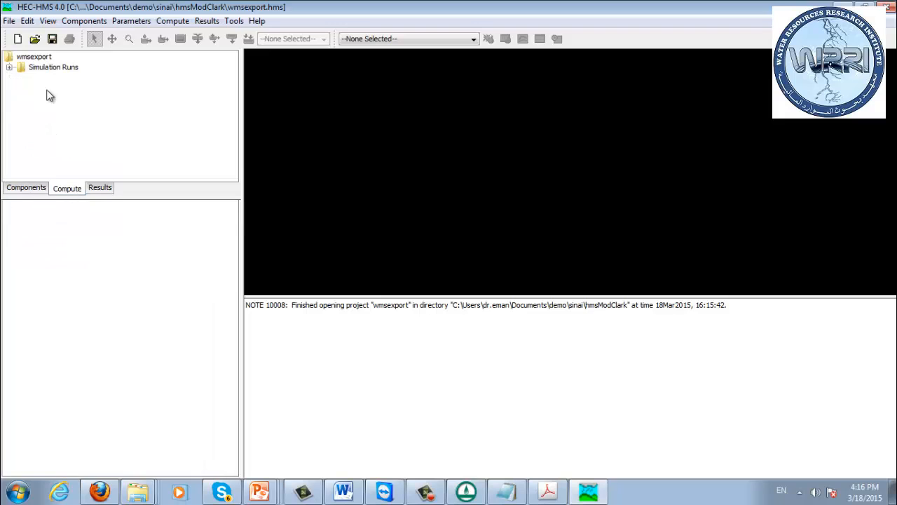
click(9, 67)
click(48, 79)
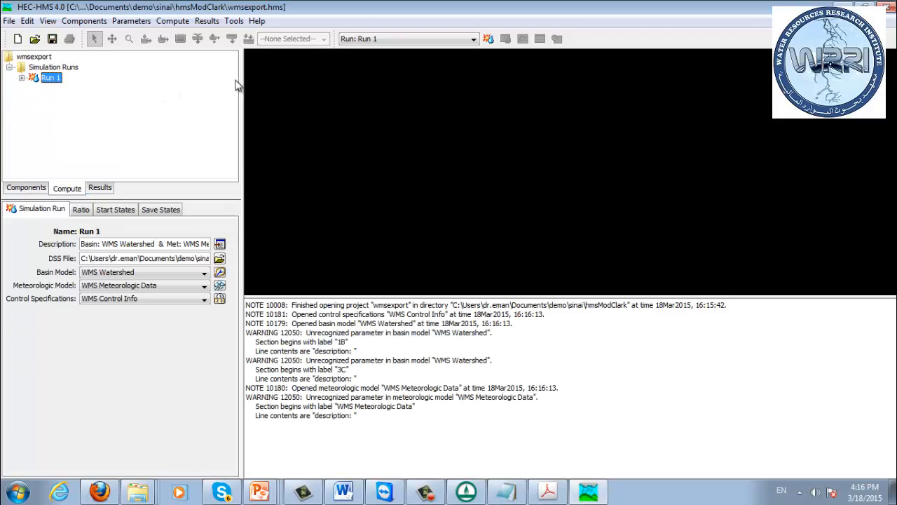
- Compute the Run 1 simulation and dismiss its progress window
click(489, 39)
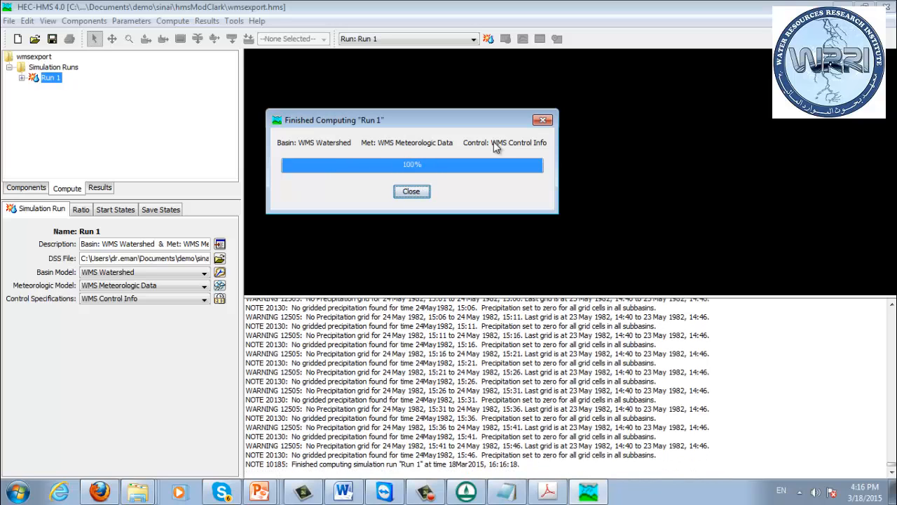
click(411, 191)
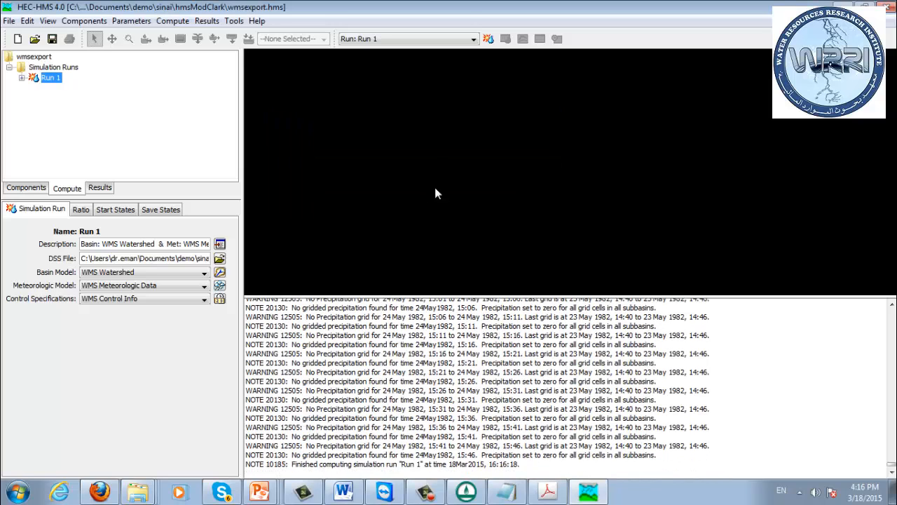
- Display the Run 1 results graph for subbasin 1B and enlarge it to fill the workspace
click(100, 188)
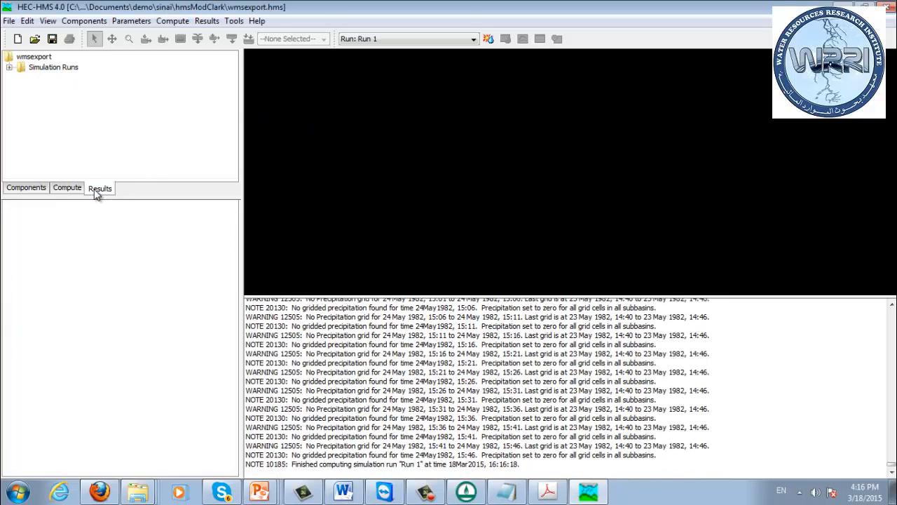
click(9, 67)
double_click(31, 80)
double_click(59, 99)
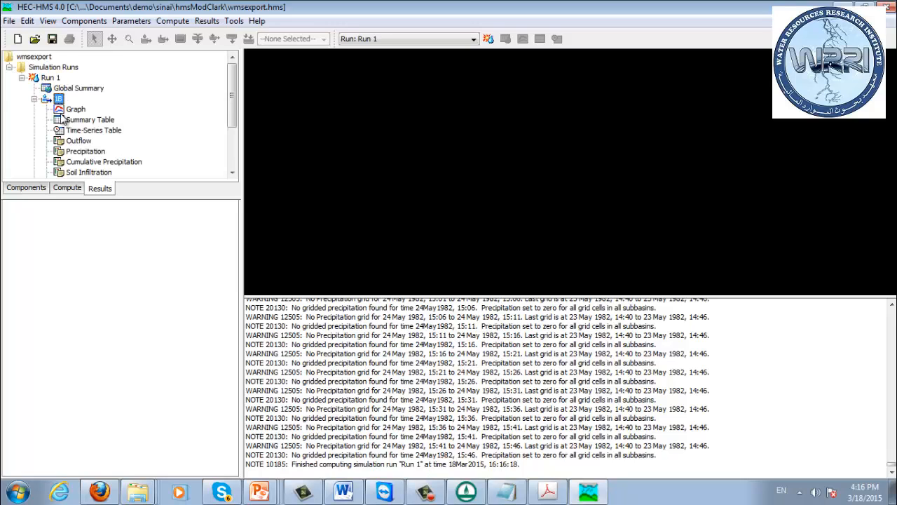
click(73, 110)
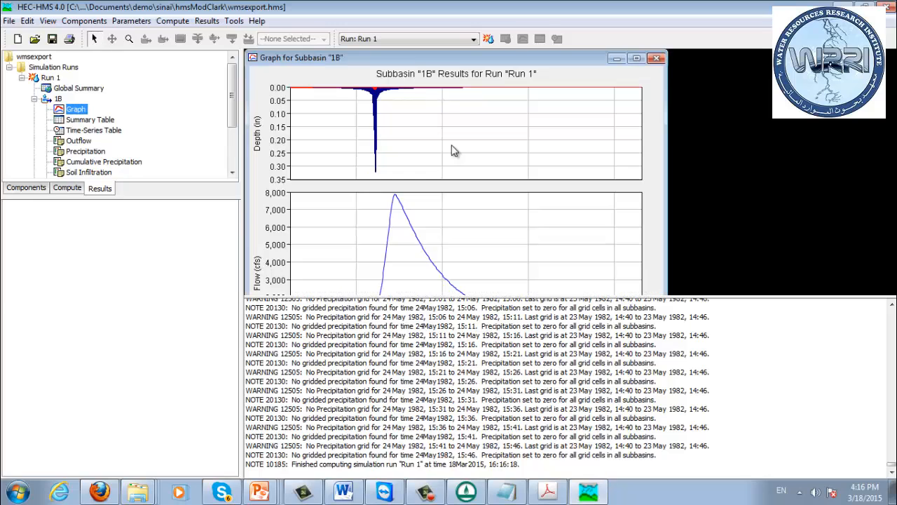
double_click(415, 59)
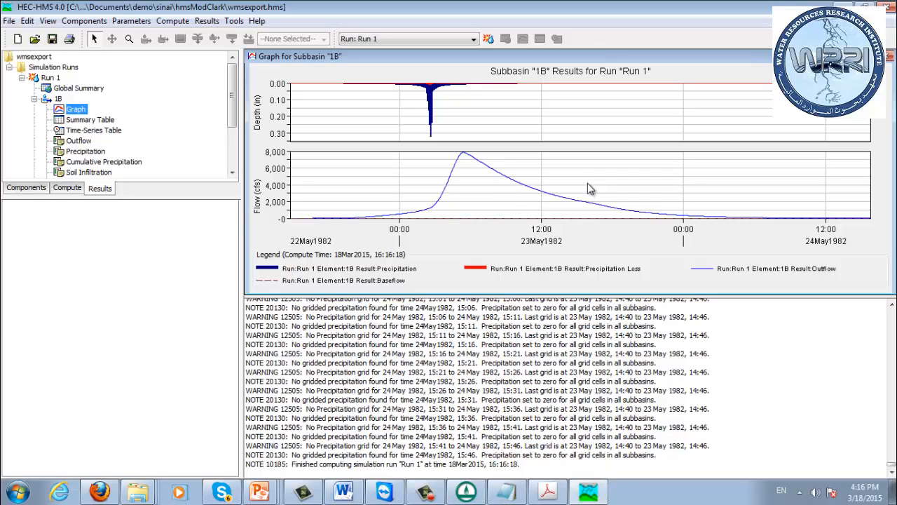
- Display subbasin 1B in the WMS Watershed basin model, and switch to WMS to compare it with the gridded watershed
click(27, 188)
double_click(63, 78)
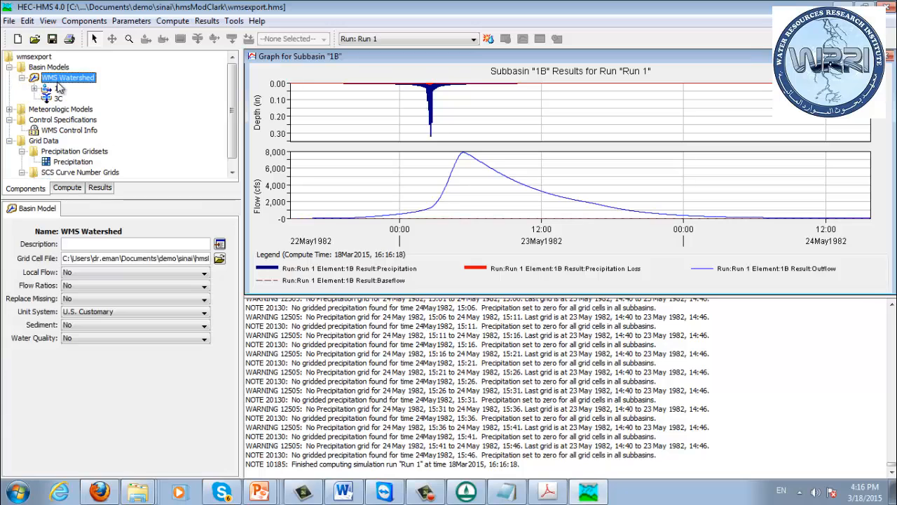
click(58, 89)
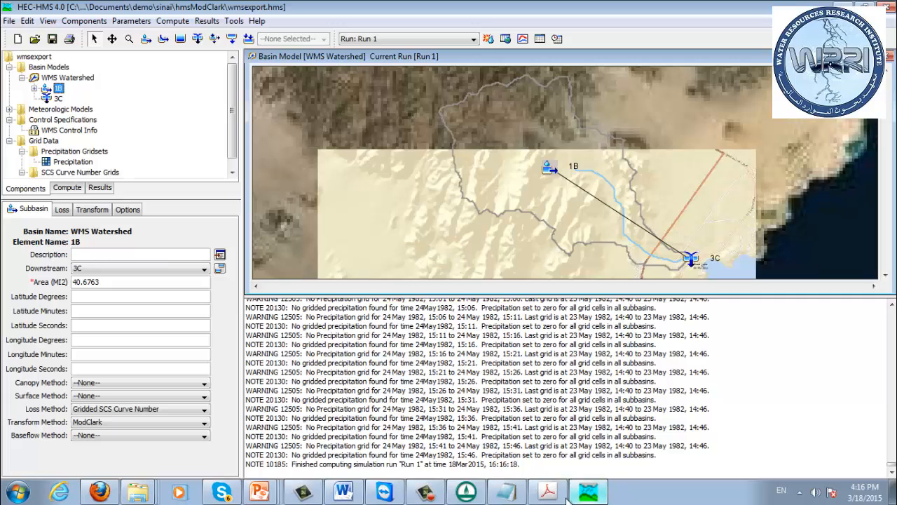
click(477, 498)
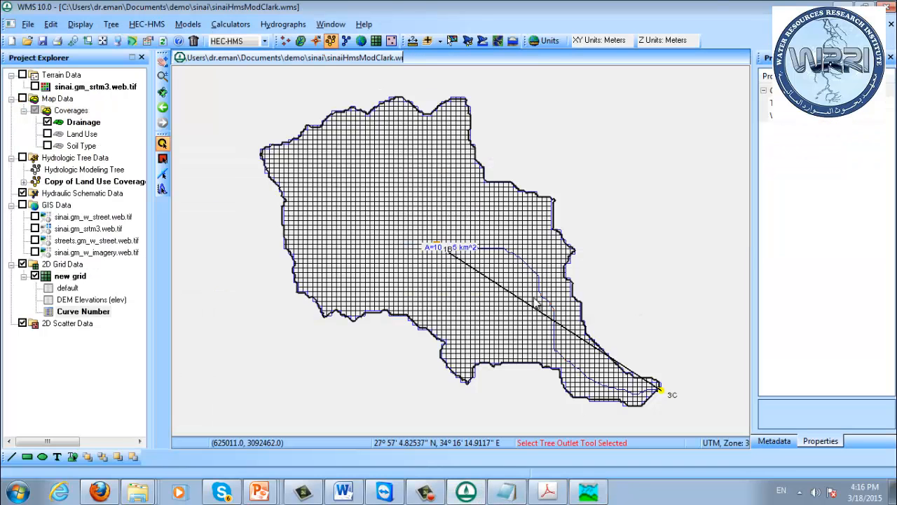
- Switch back to HEC-HMS and review the list of Run 1 result series available for subbasin 1B
click(586, 492)
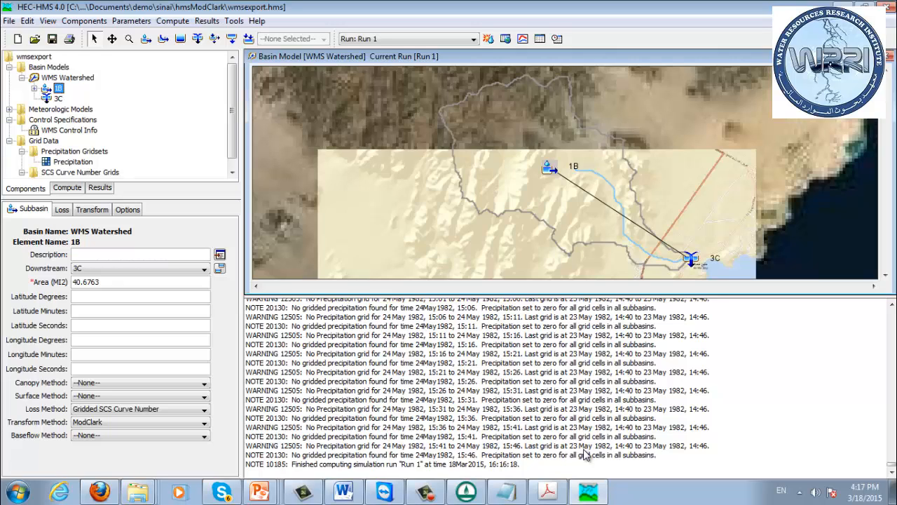
click(100, 188)
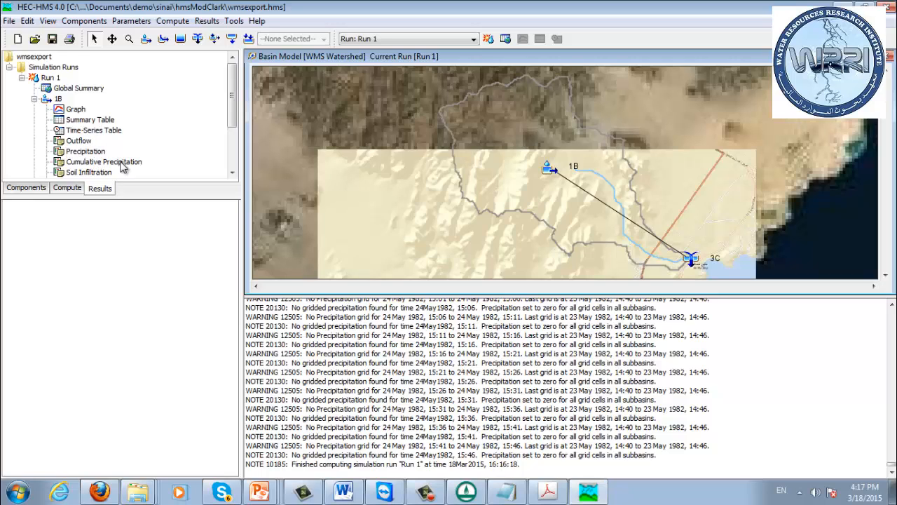
drag(233, 109, 231, 149)
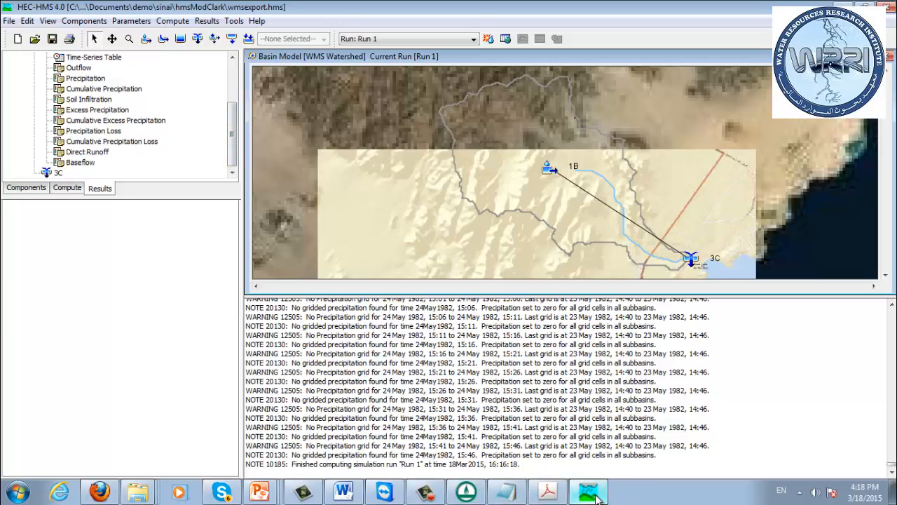
- Switch to WMS and open the HMS grid parameter computation from the hydrologic modeling module
click(484, 493)
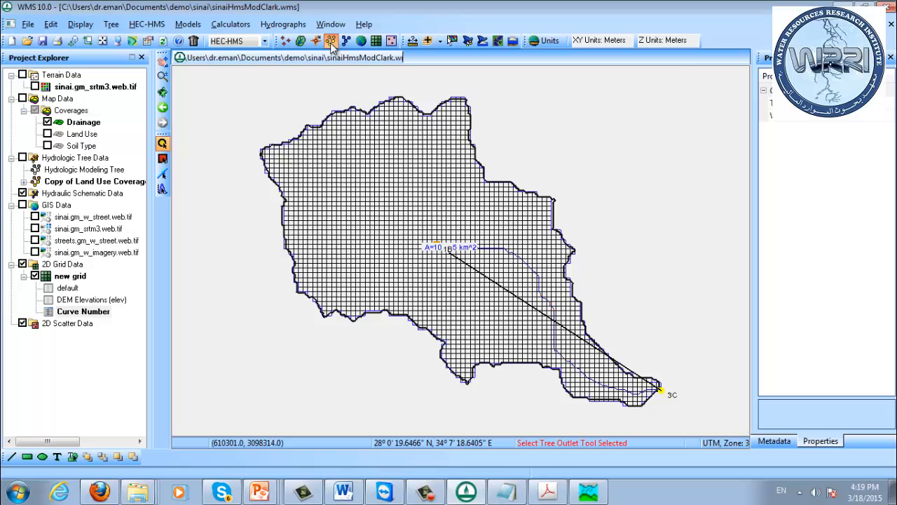
click(377, 42)
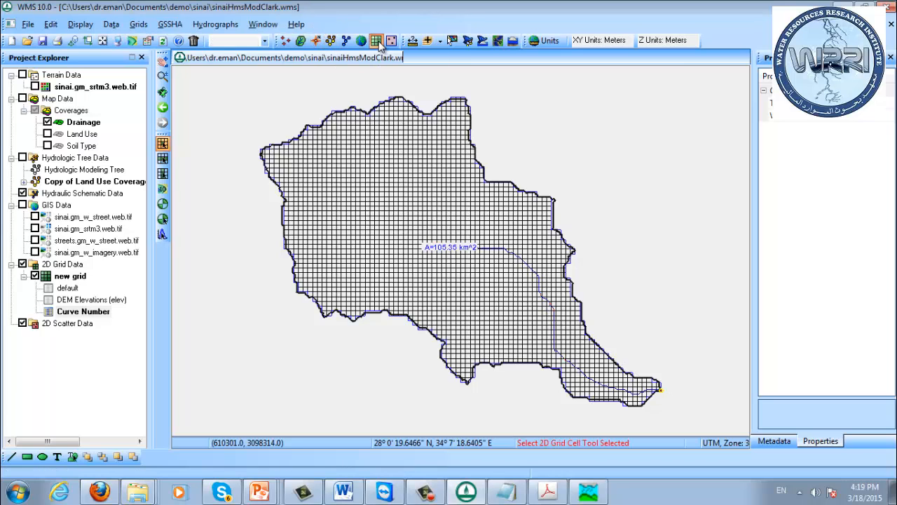
click(330, 40)
click(147, 25)
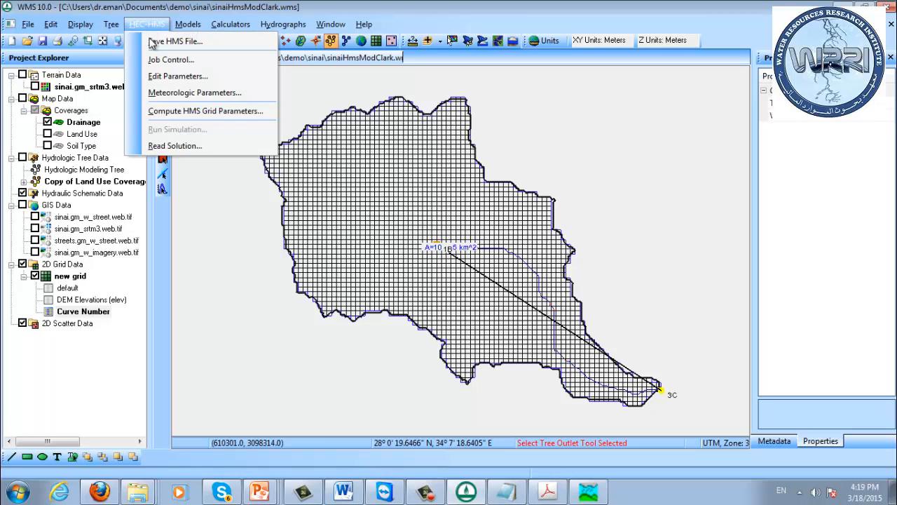
click(176, 111)
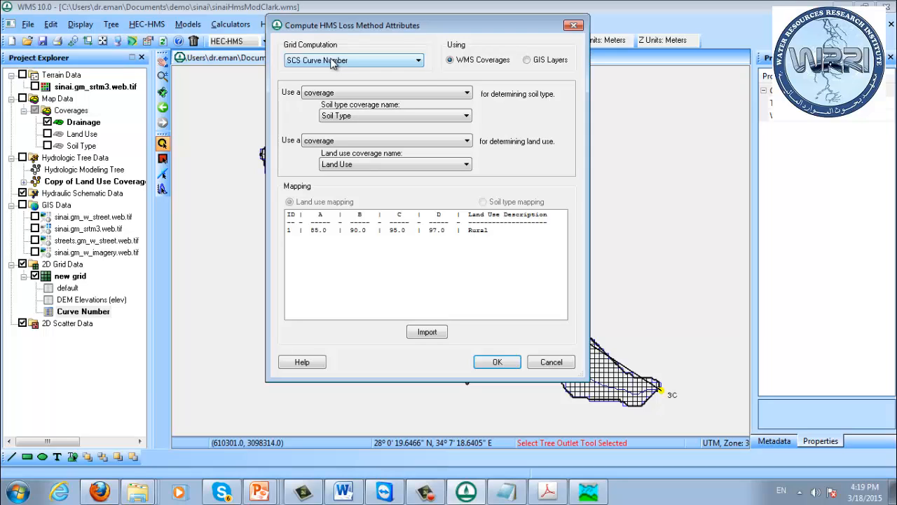
- Set the grid computation to SMA Parameters, examine the land use and soil type mappings in full width, and cancel
click(333, 62)
click(337, 79)
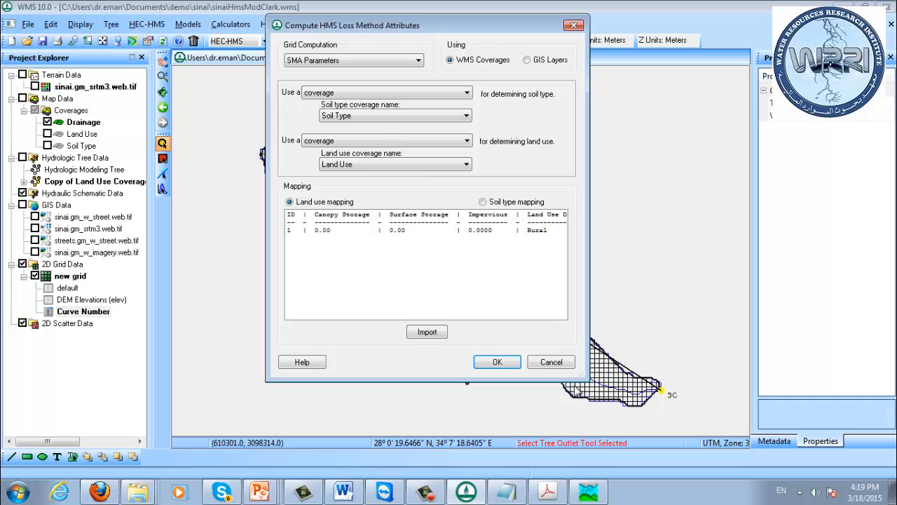
drag(589, 381, 776, 395)
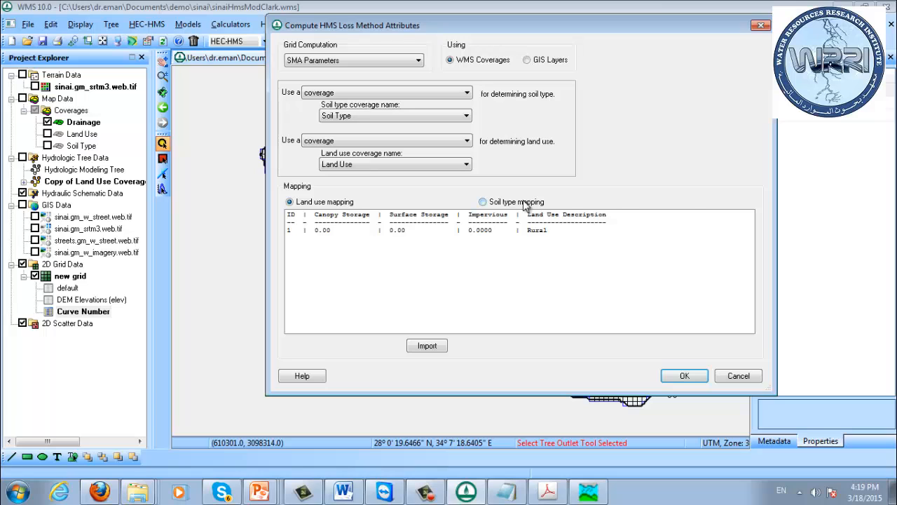
click(483, 202)
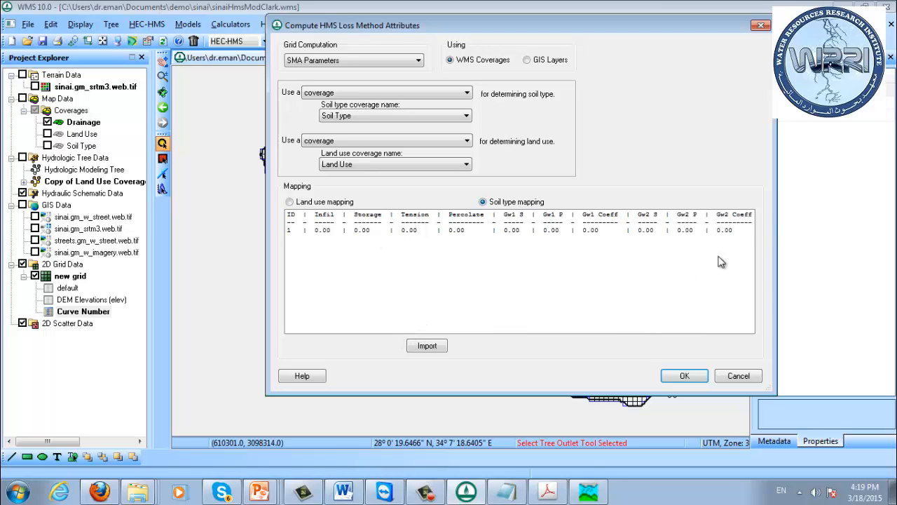
drag(777, 213, 894, 218)
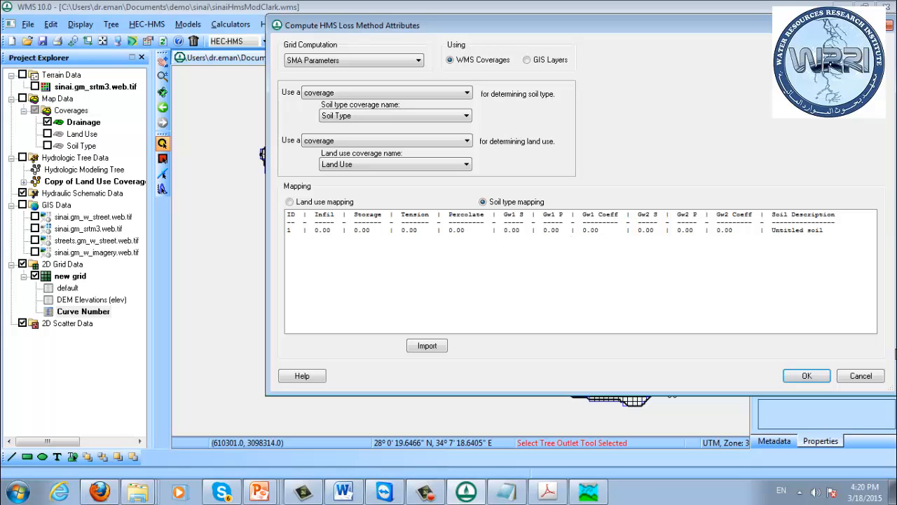
click(859, 377)
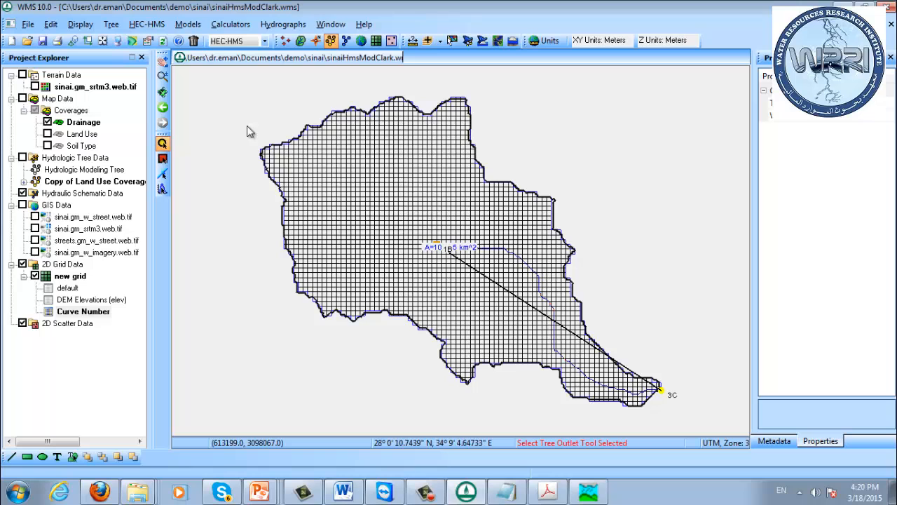
- Show the Land Use coverage and display SMA parameters instead of SCS CN's in its polygon's land use mapping
click(82, 134)
click(47, 134)
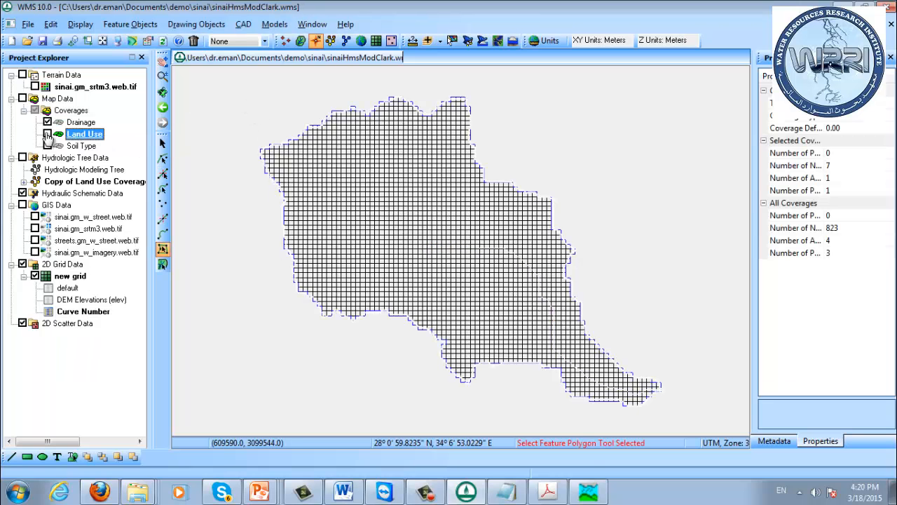
double_click(452, 221)
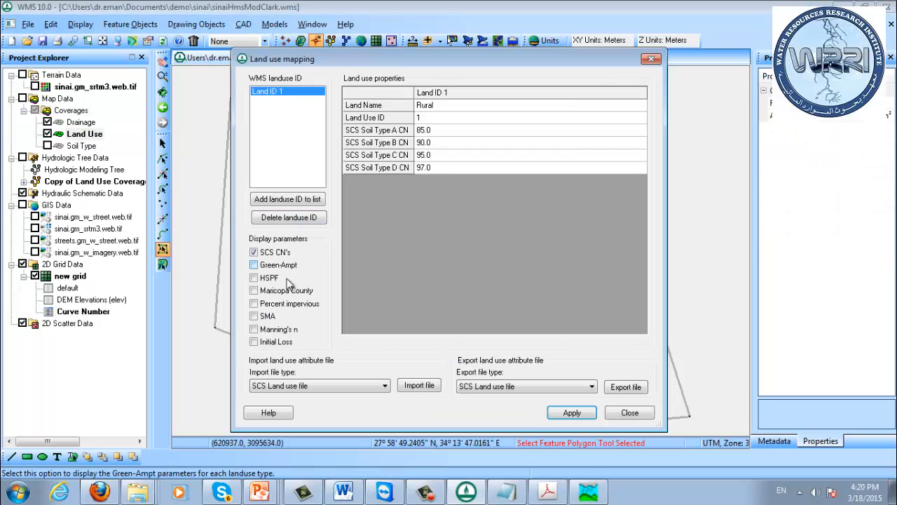
click(270, 253)
click(254, 316)
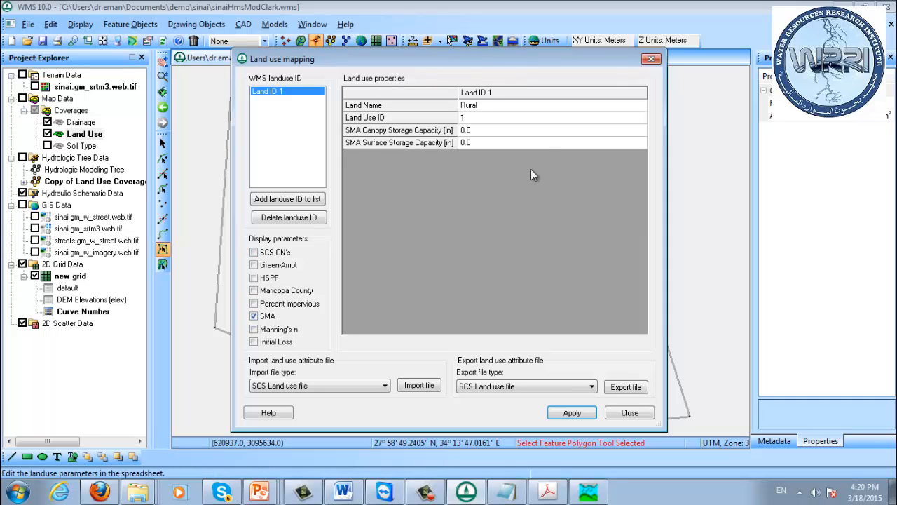
click(481, 132)
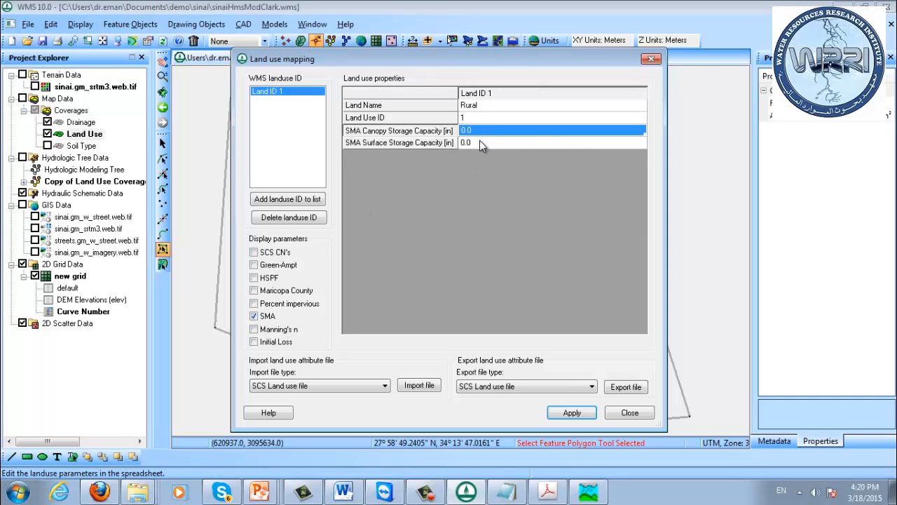
click(479, 142)
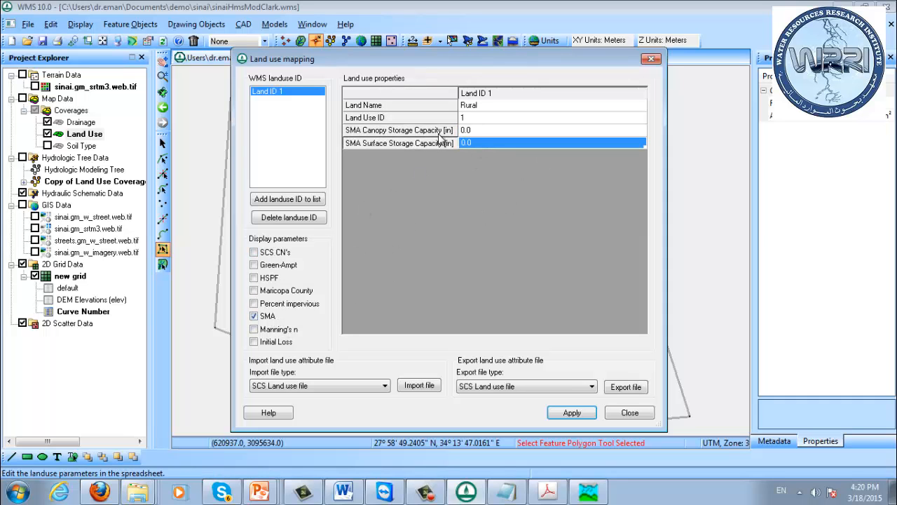
click(630, 413)
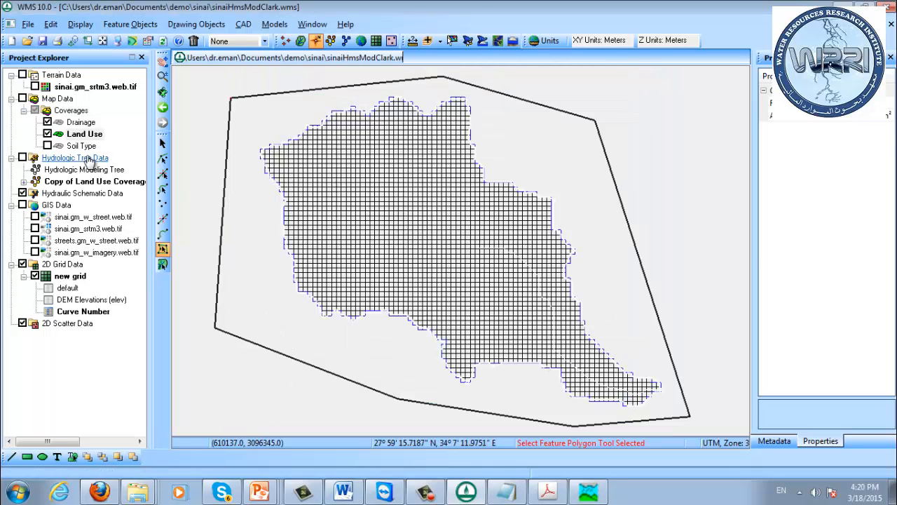
- Show the Soil Type coverage and display the SMA parameters in its soil type mapping
click(60, 146)
click(47, 146)
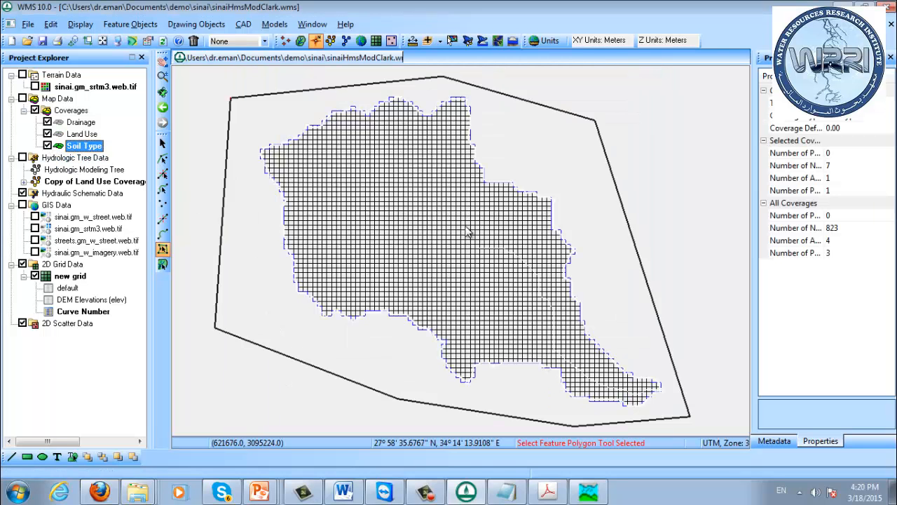
double_click(60, 146)
click(260, 299)
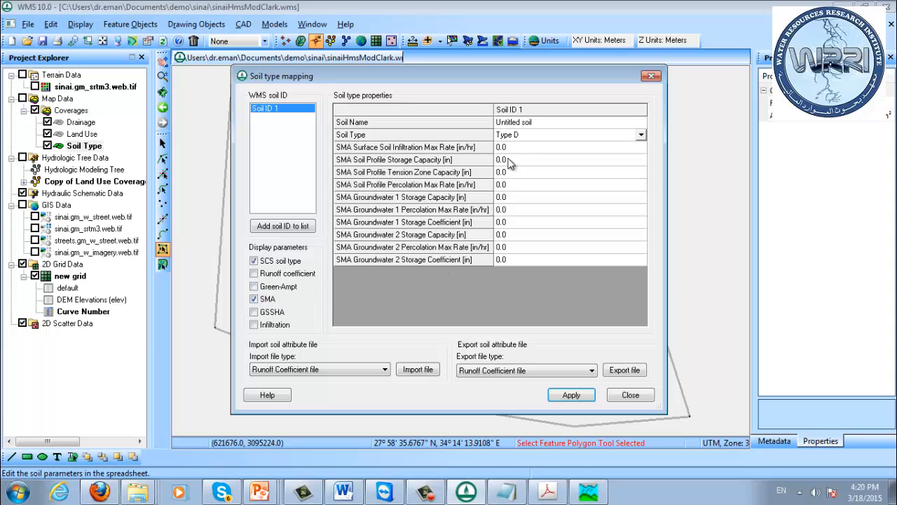
drag(534, 147, 547, 266)
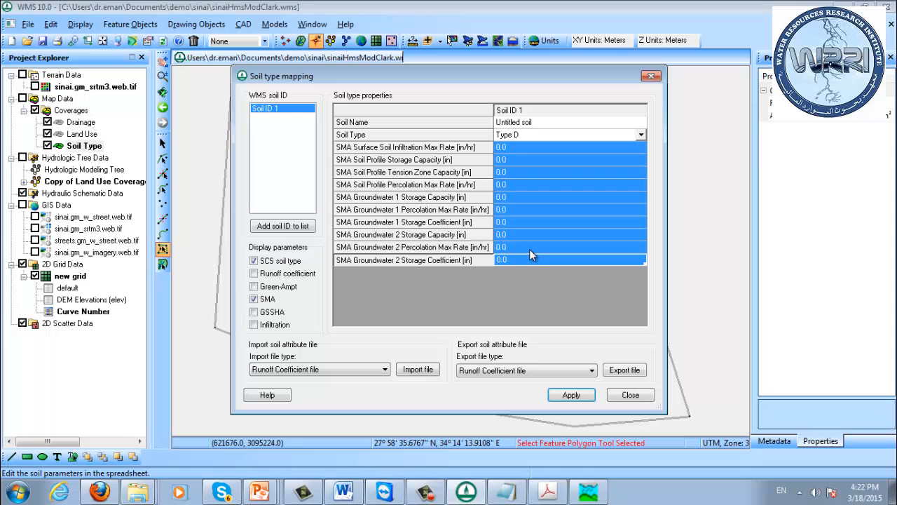
click(652, 76)
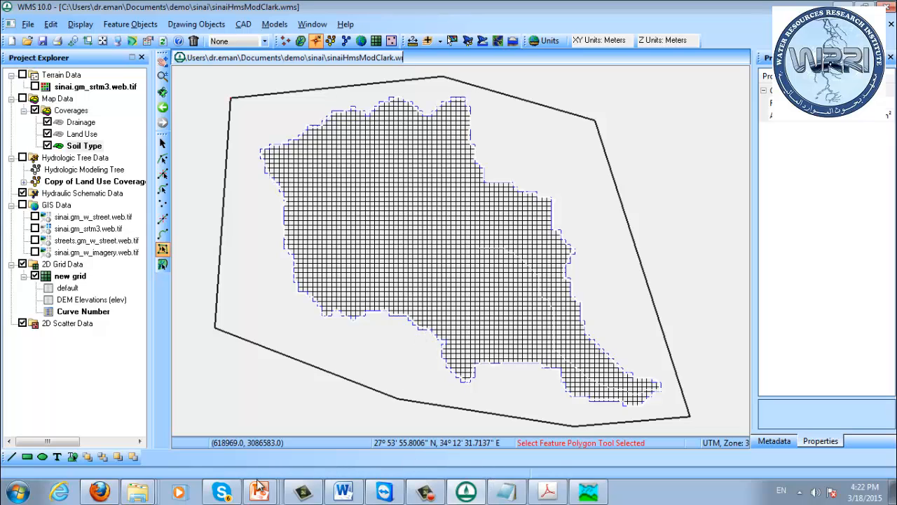
- Check the Day 4 topics of the course schedule schedule_Egypt.doc in Word and return to WMS
right_click(137, 492)
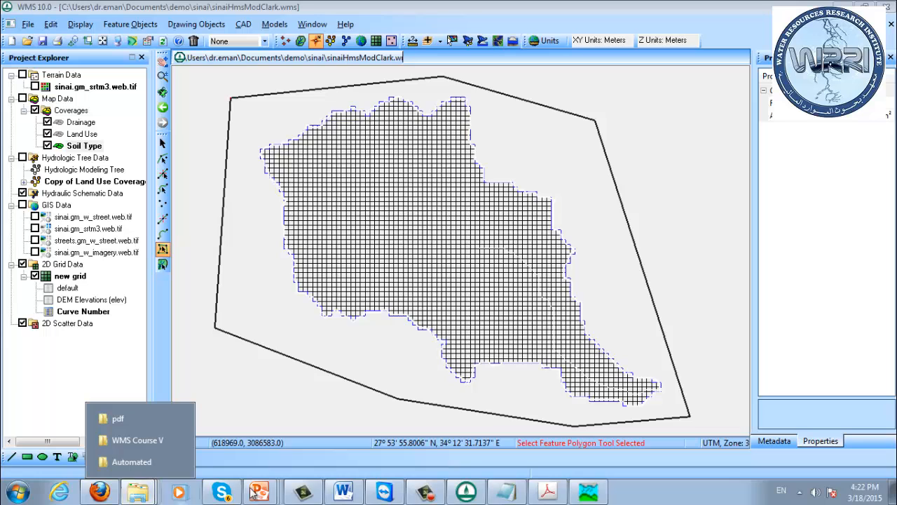
click(343, 490)
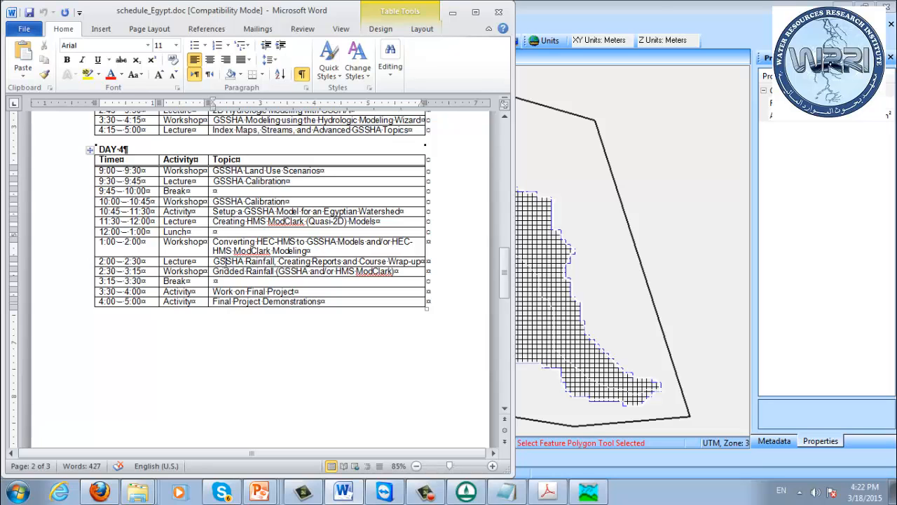
click(654, 6)
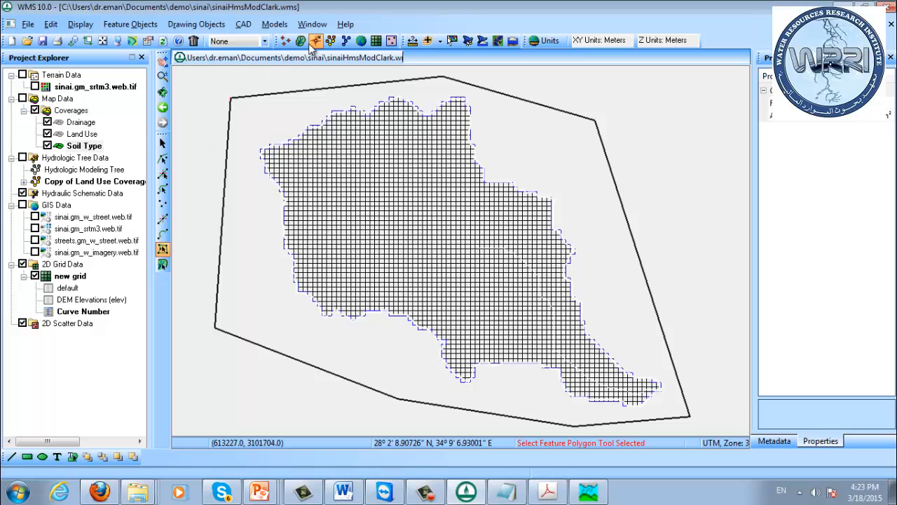
- Switch to the hydrologic modeling module and select the Drainage coverage
click(330, 42)
click(82, 123)
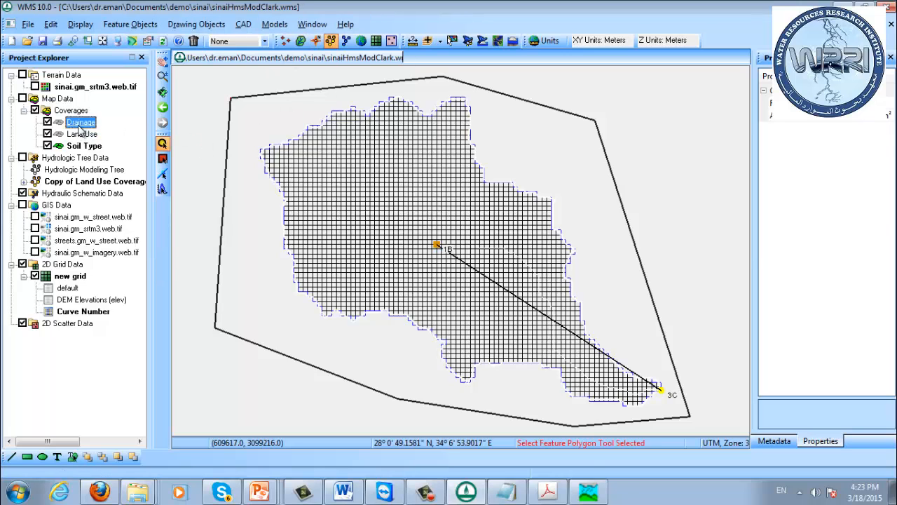
- Open the basin time computation from sub-basin 1B's HMS properties and review its methods, keeping Kirpich Method for overland flow on bare earth
double_click(442, 249)
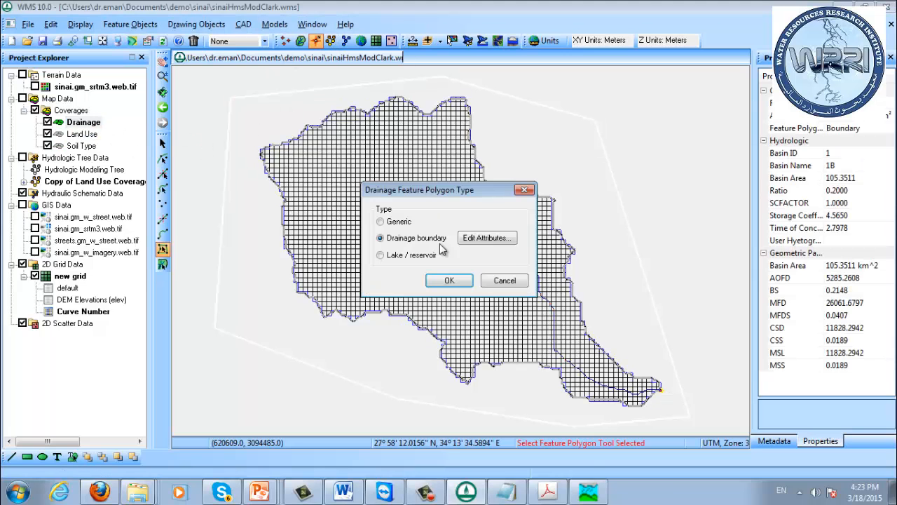
click(519, 282)
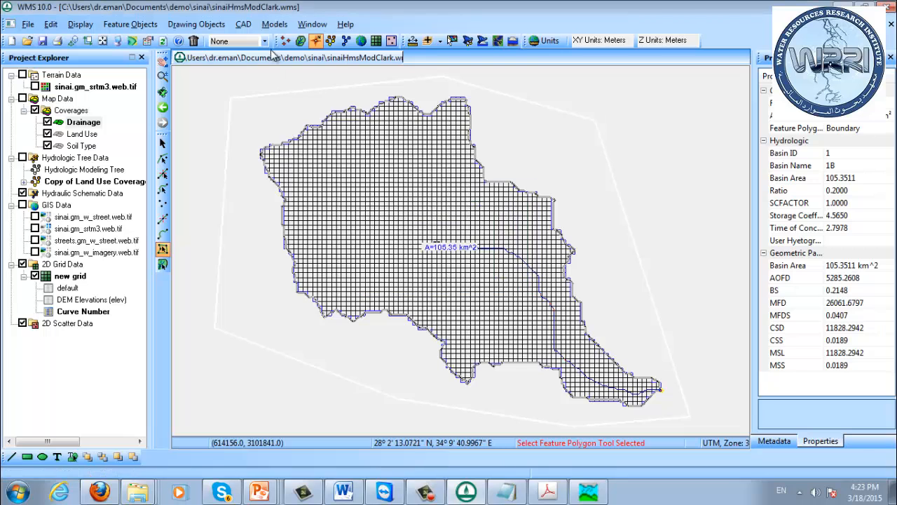
click(330, 41)
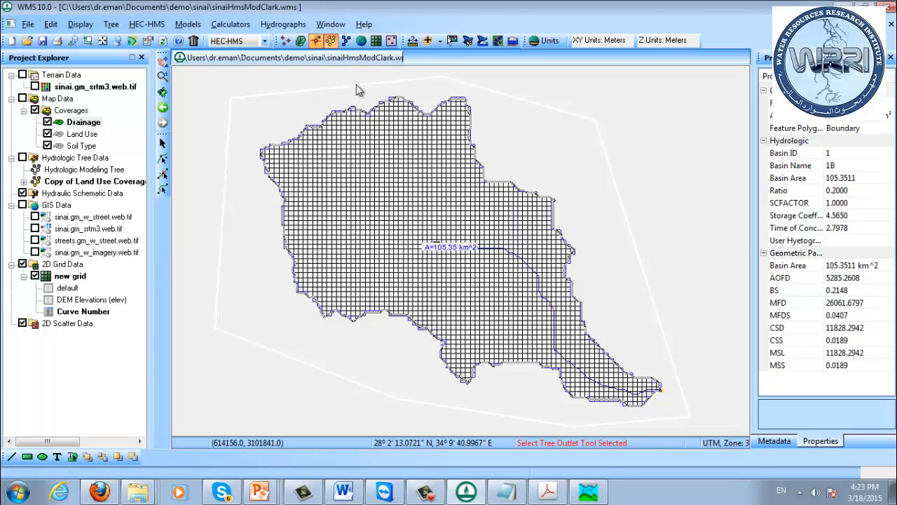
double_click(438, 247)
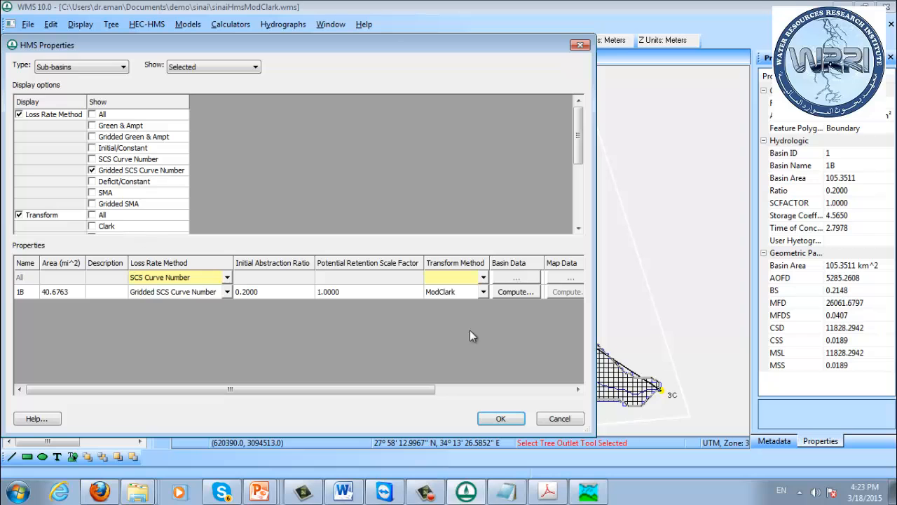
click(515, 294)
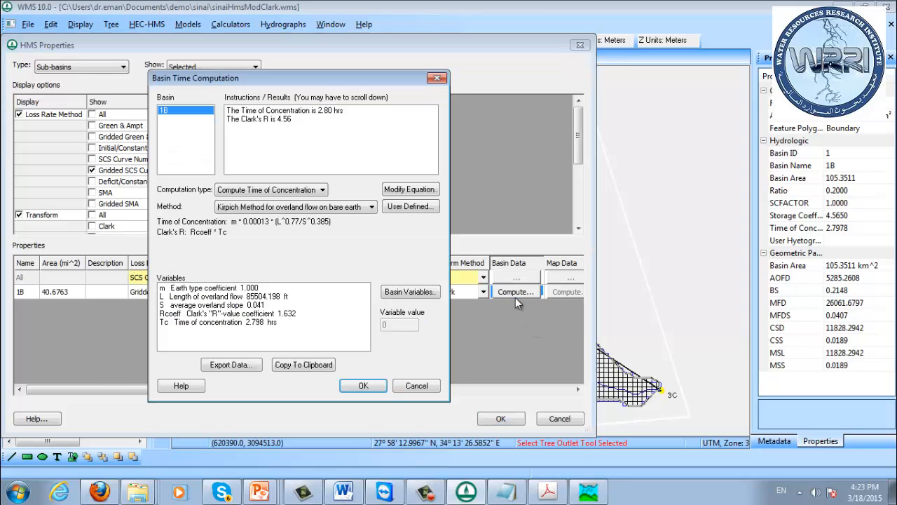
click(247, 208)
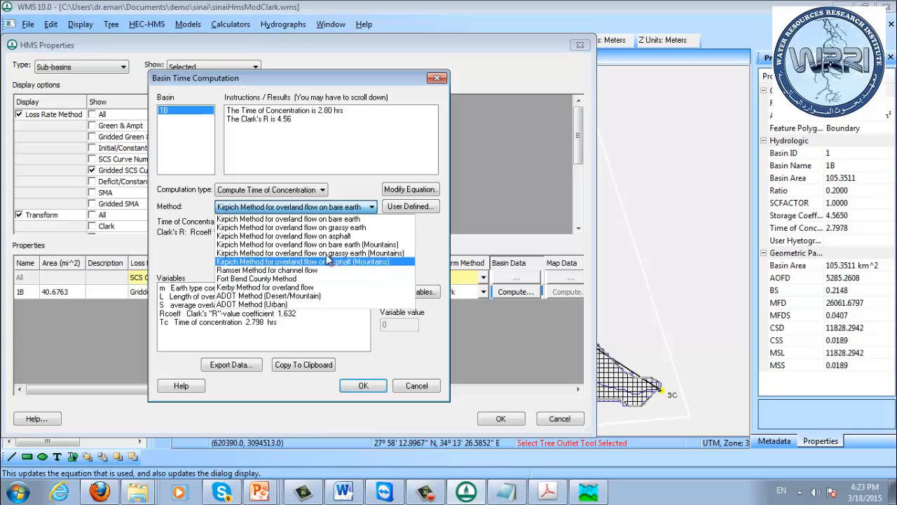
click(343, 219)
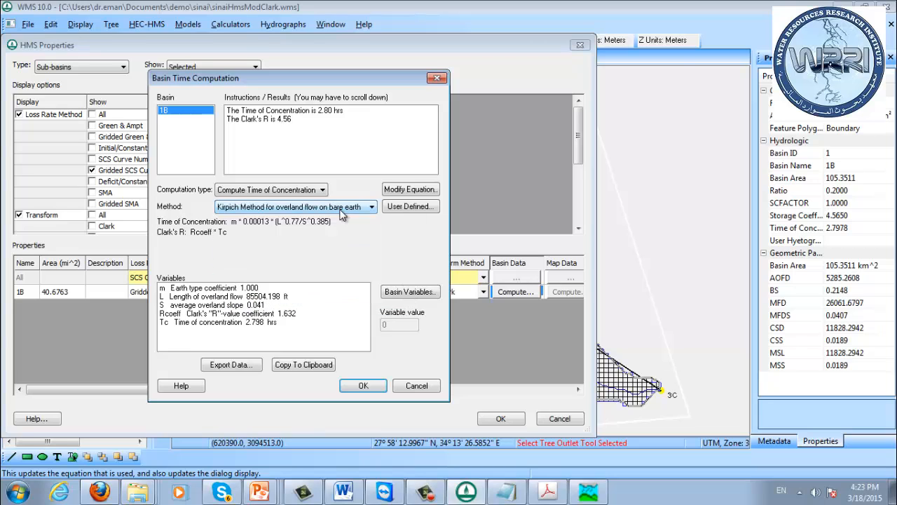
- Examine the Time of Concentration equation for modification, and close the equation, basin time computation and HMS properties dialogs without changes
click(409, 190)
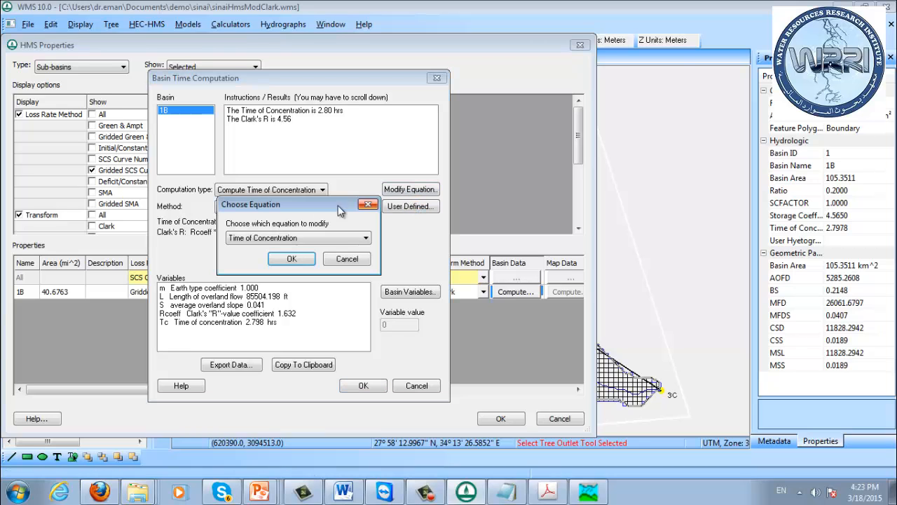
click(292, 259)
click(278, 218)
drag(278, 217, 178, 205)
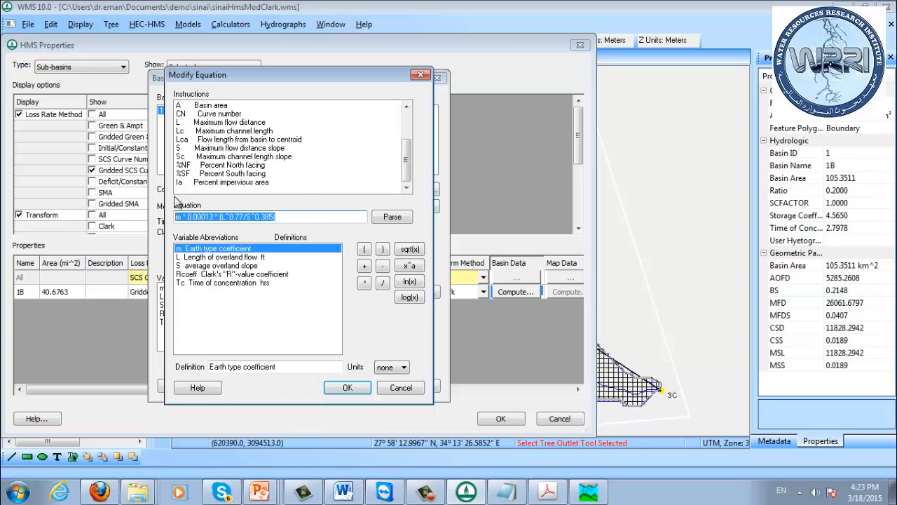
click(421, 75)
click(436, 79)
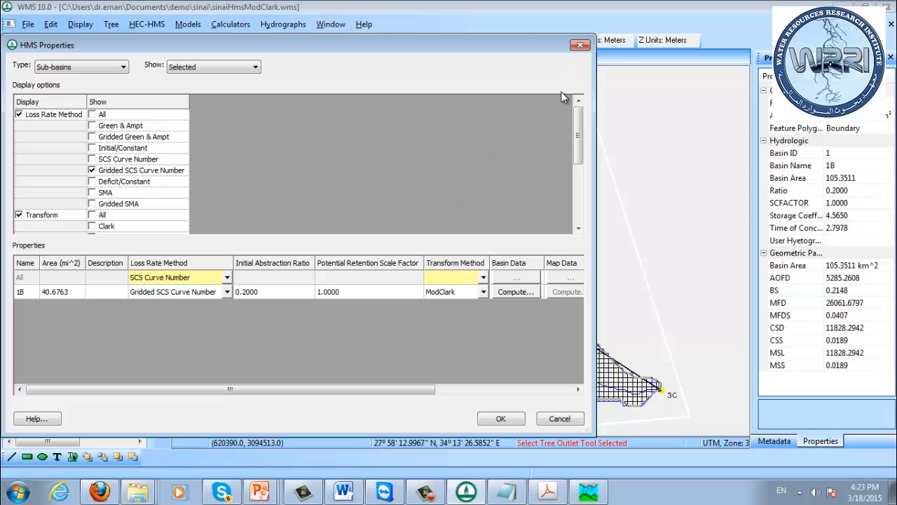
click(581, 45)
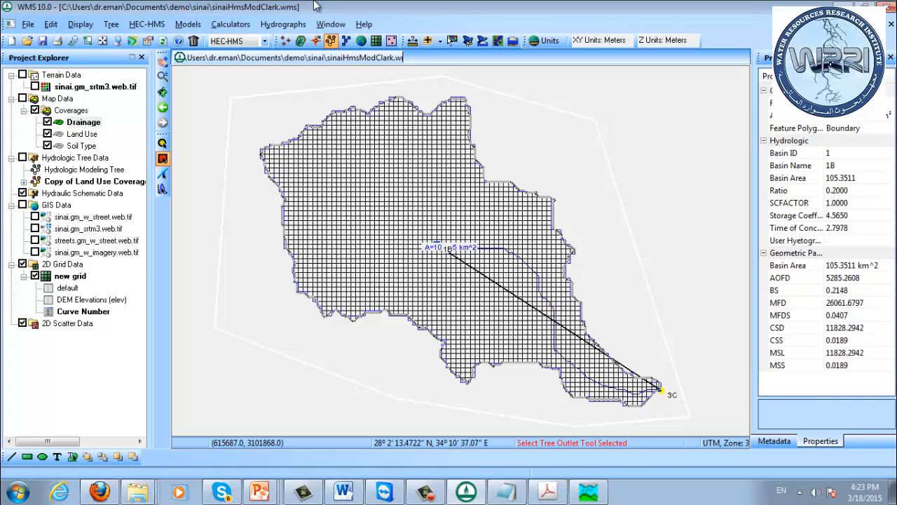
- Switch to schedule_Egypt.doc in Word and review the GSSHA modeling topics, highlighting GSSHA Calibration and Setup a GSSHA Model for an Egyptian Watershed
click(343, 491)
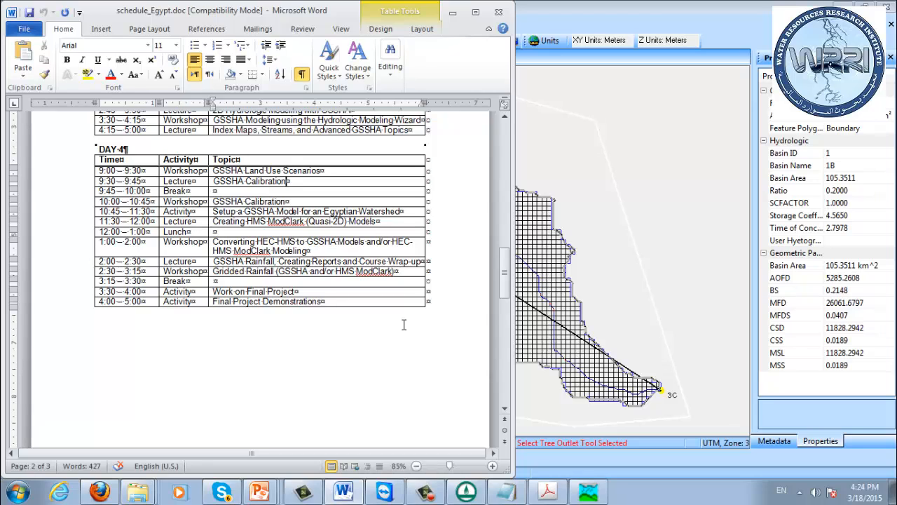
click(225, 131)
scroll(299, 150, up, 1)
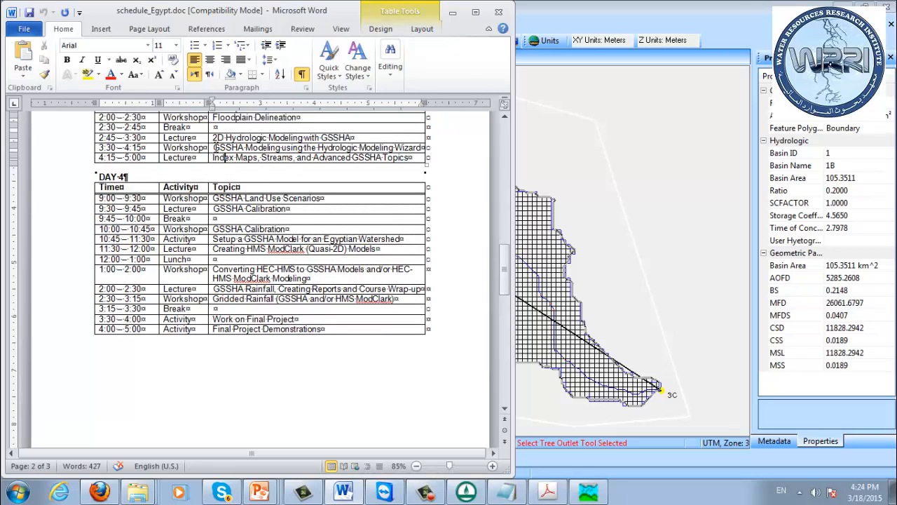
drag(215, 148, 245, 148)
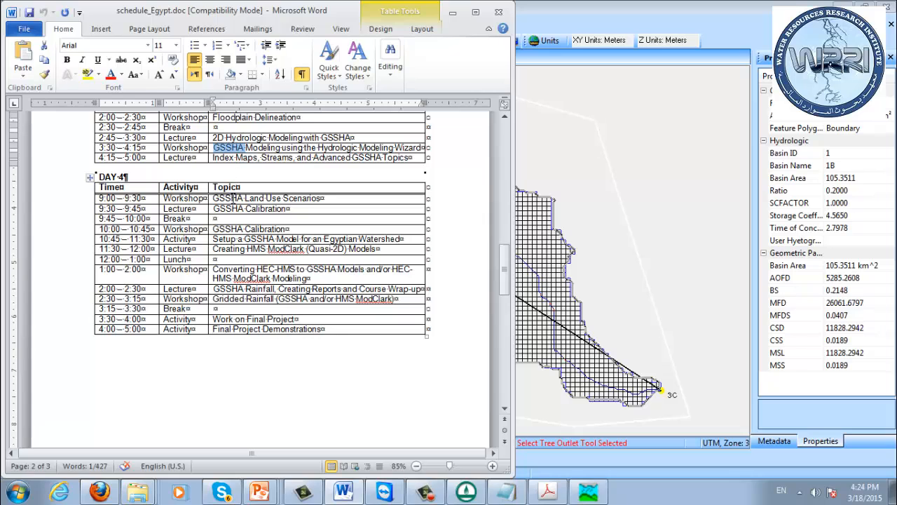
drag(213, 229, 292, 229)
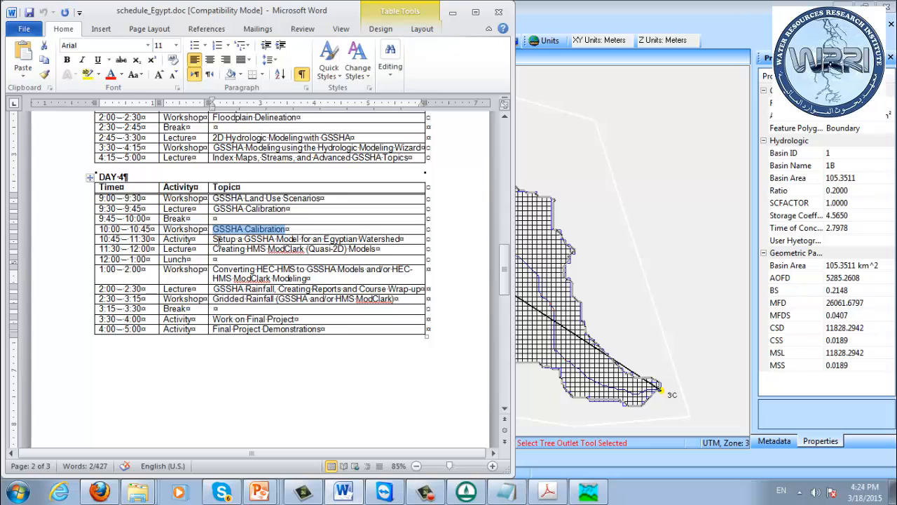
click(213, 240)
drag(214, 240, 408, 239)
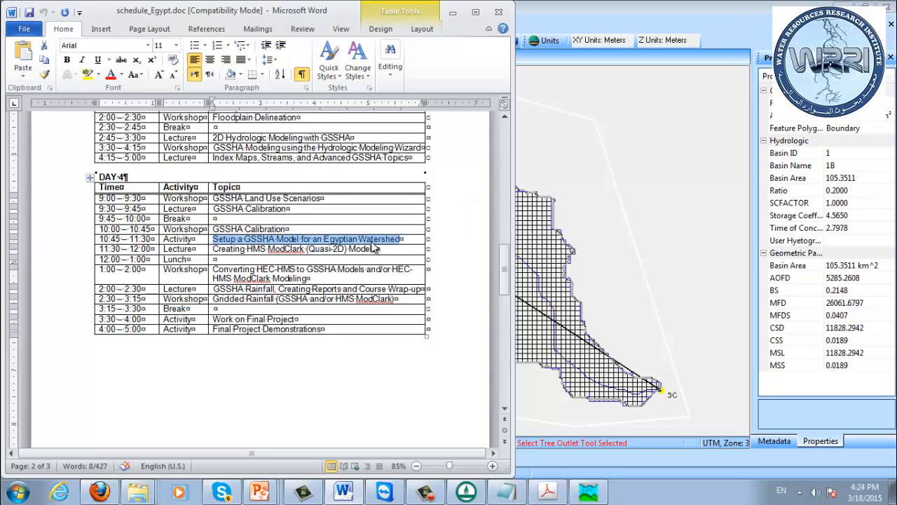